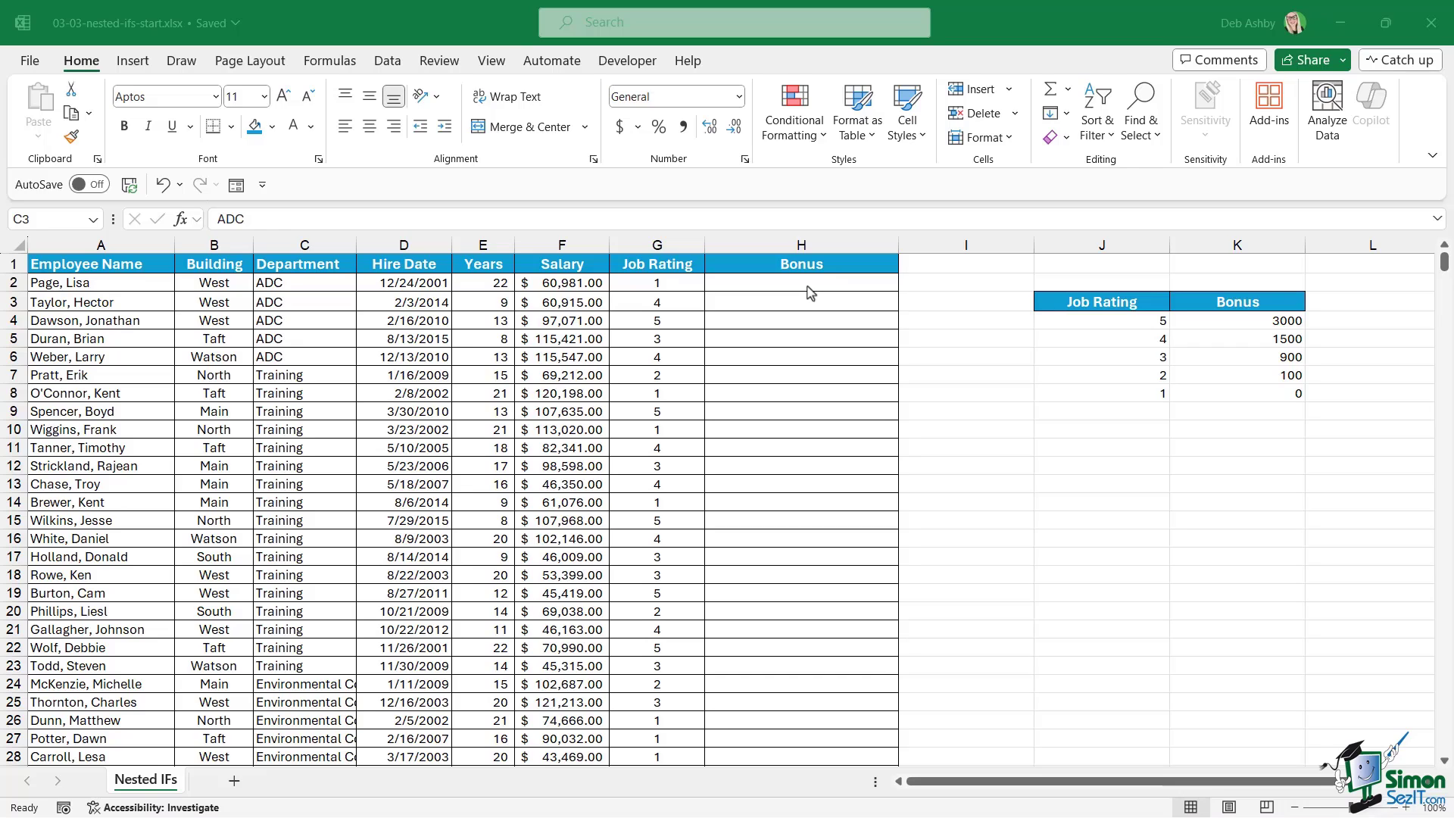
- Examine the employee data columns from Employee Name through Job Rating
click(405, 408)
click(342, 361)
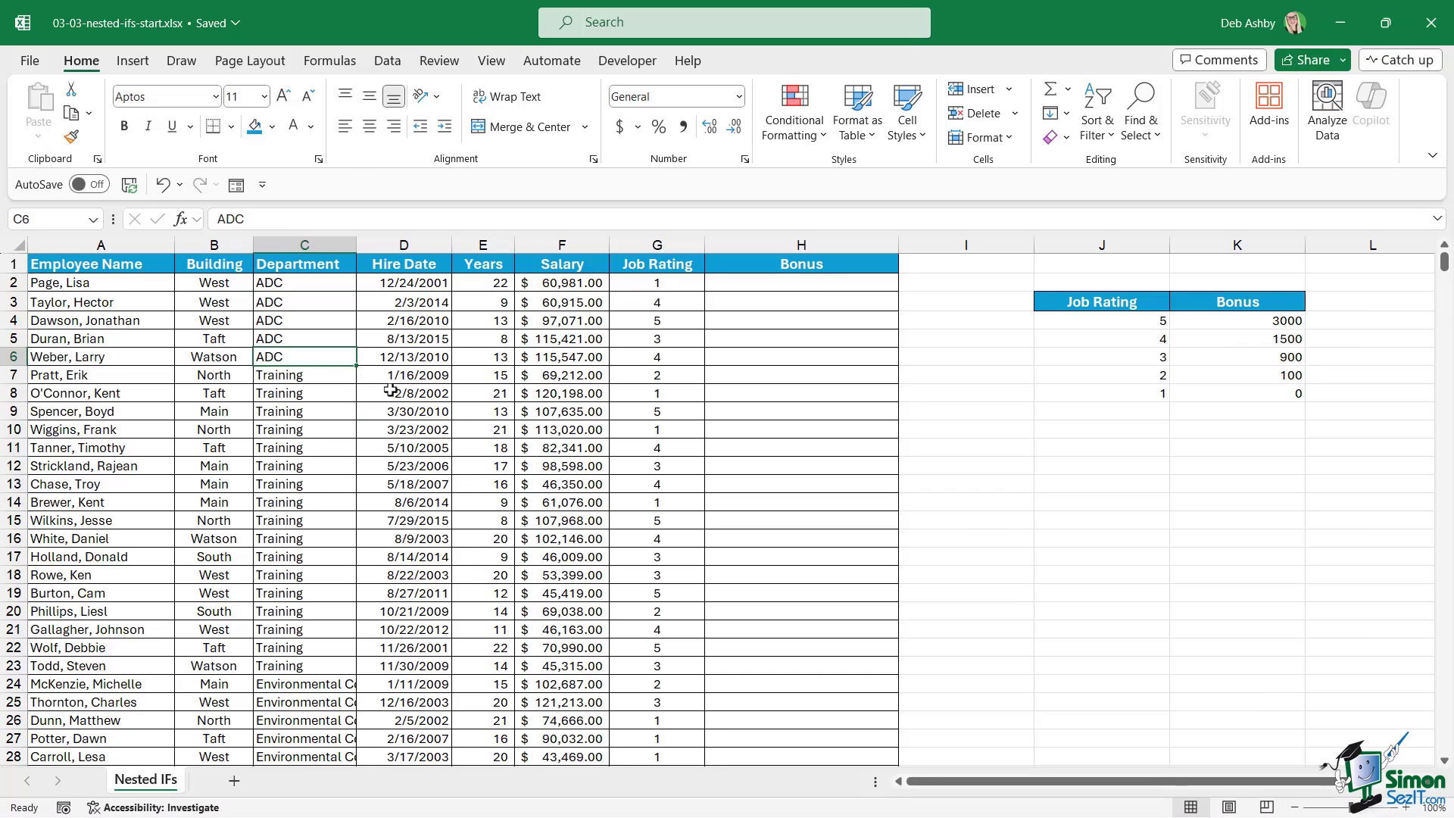
click(113, 261)
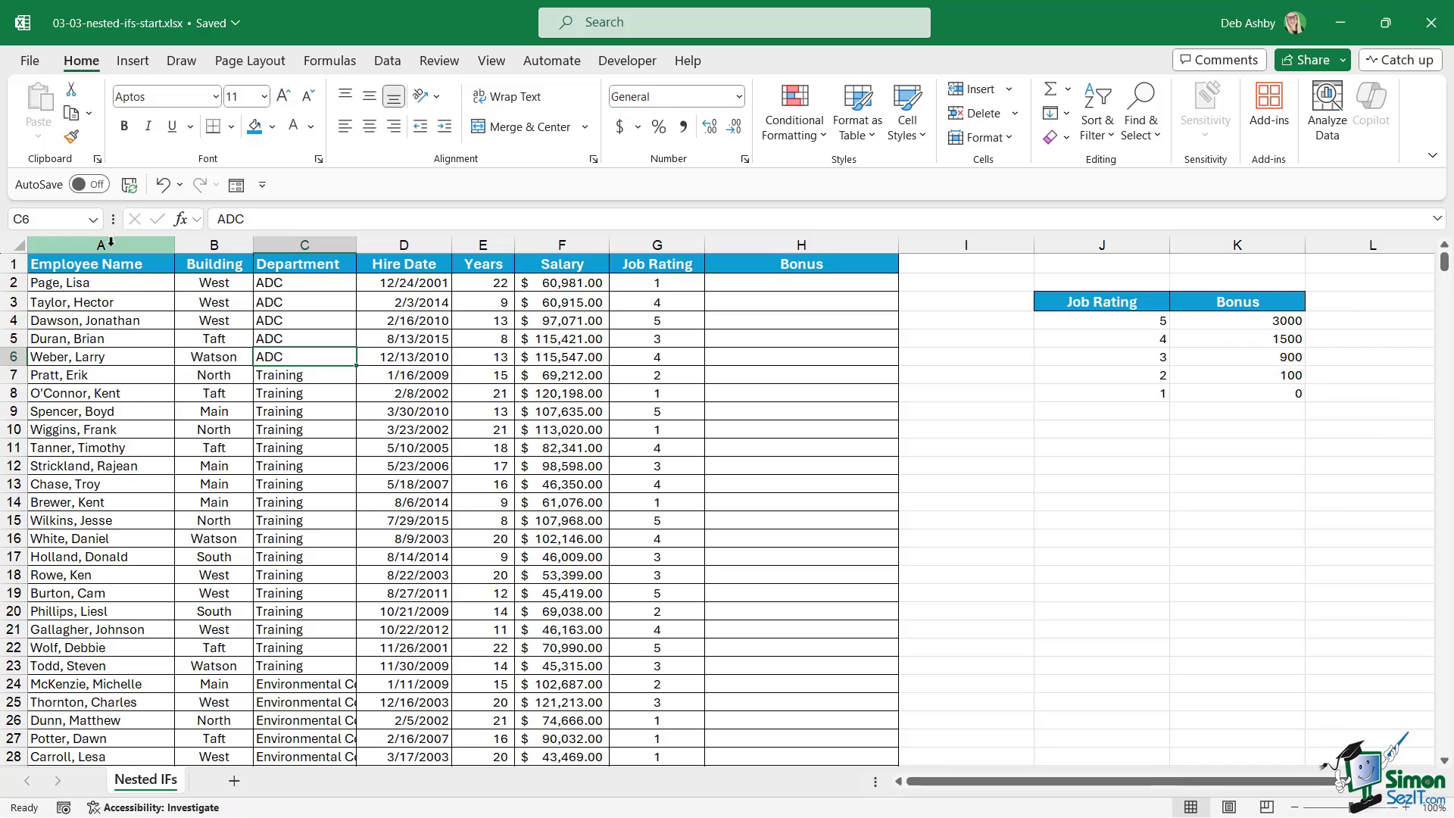
key(ctrl+shift+Down)
click(214, 244)
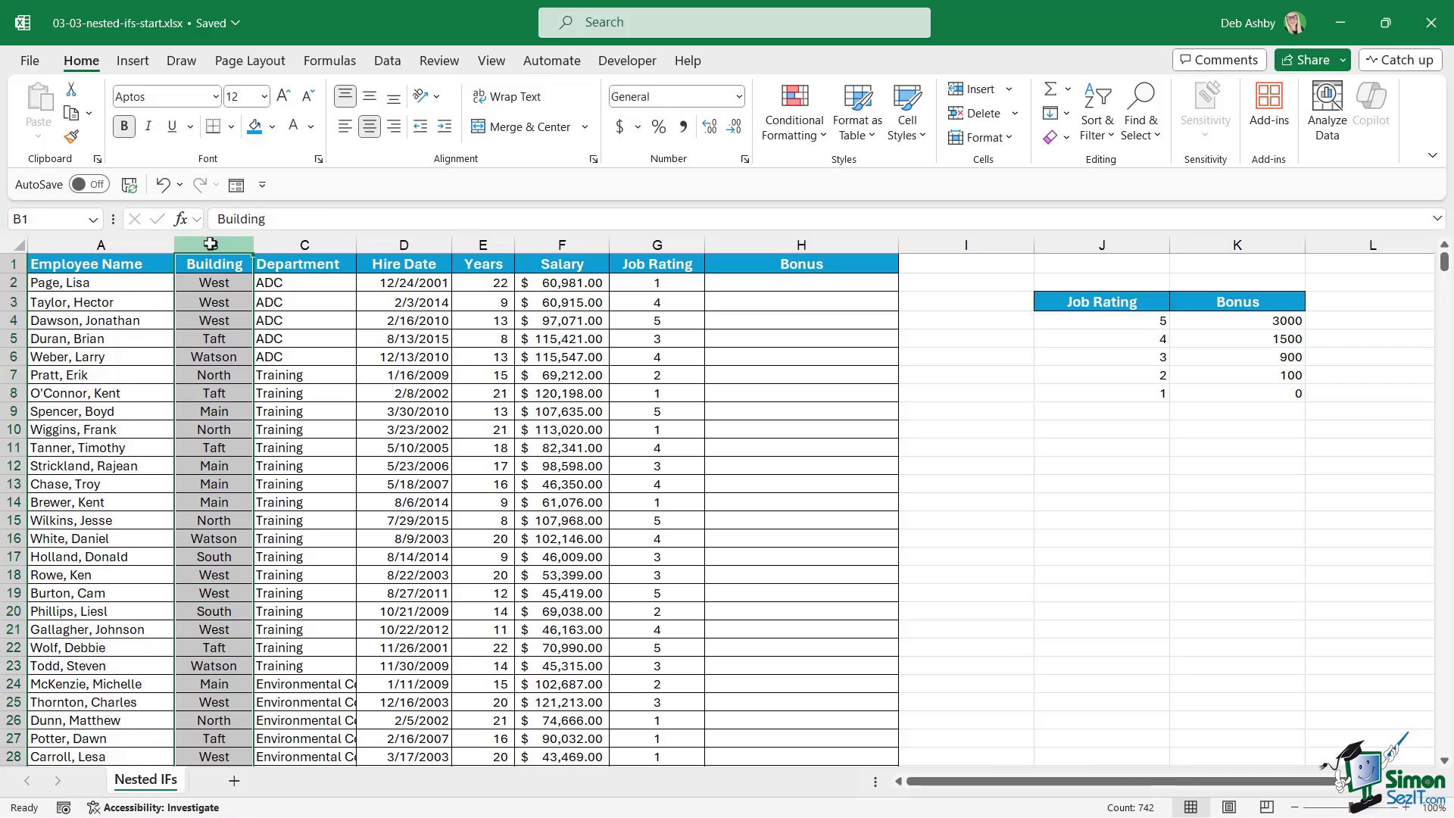
click(323, 243)
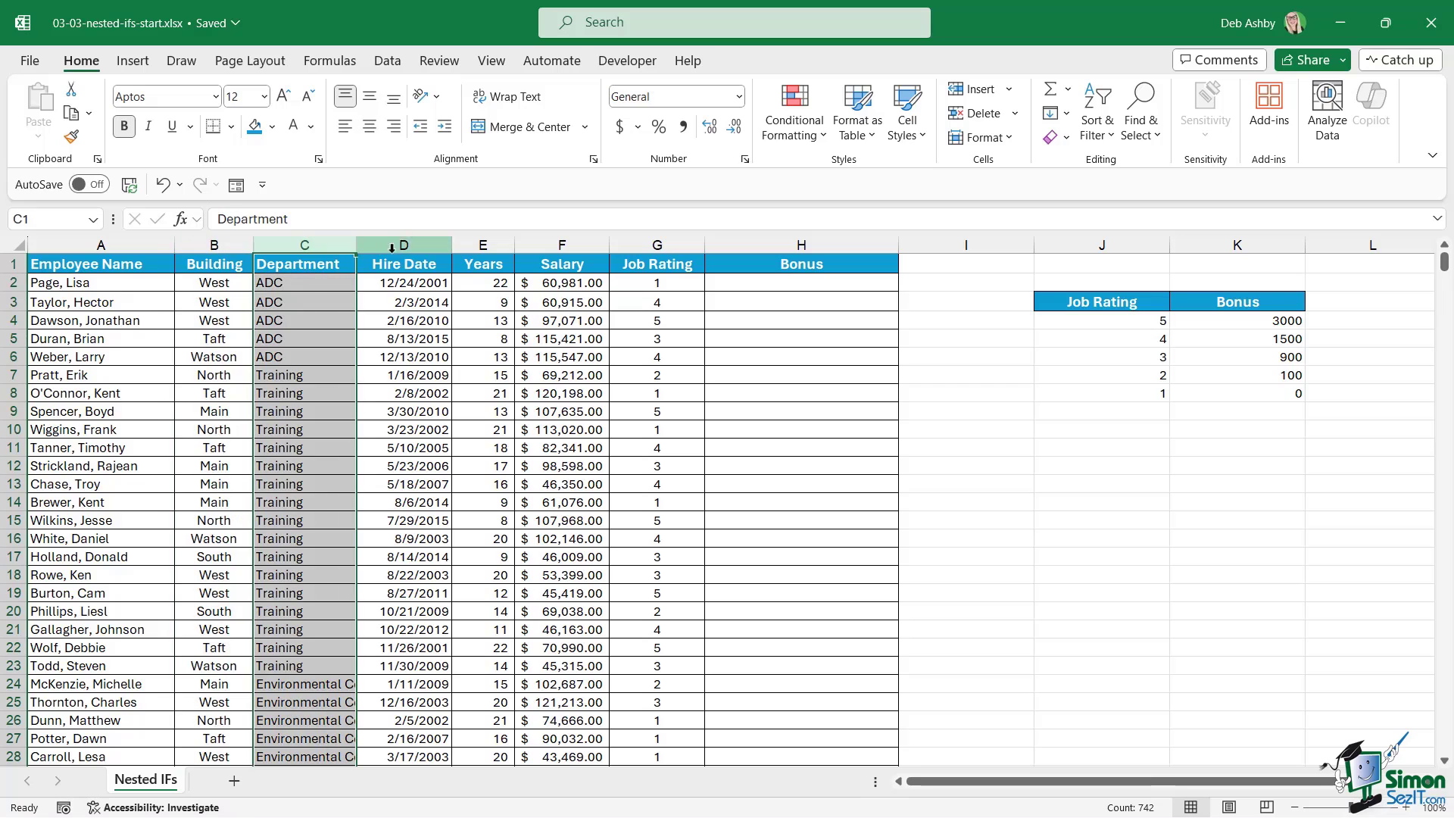
click(409, 243)
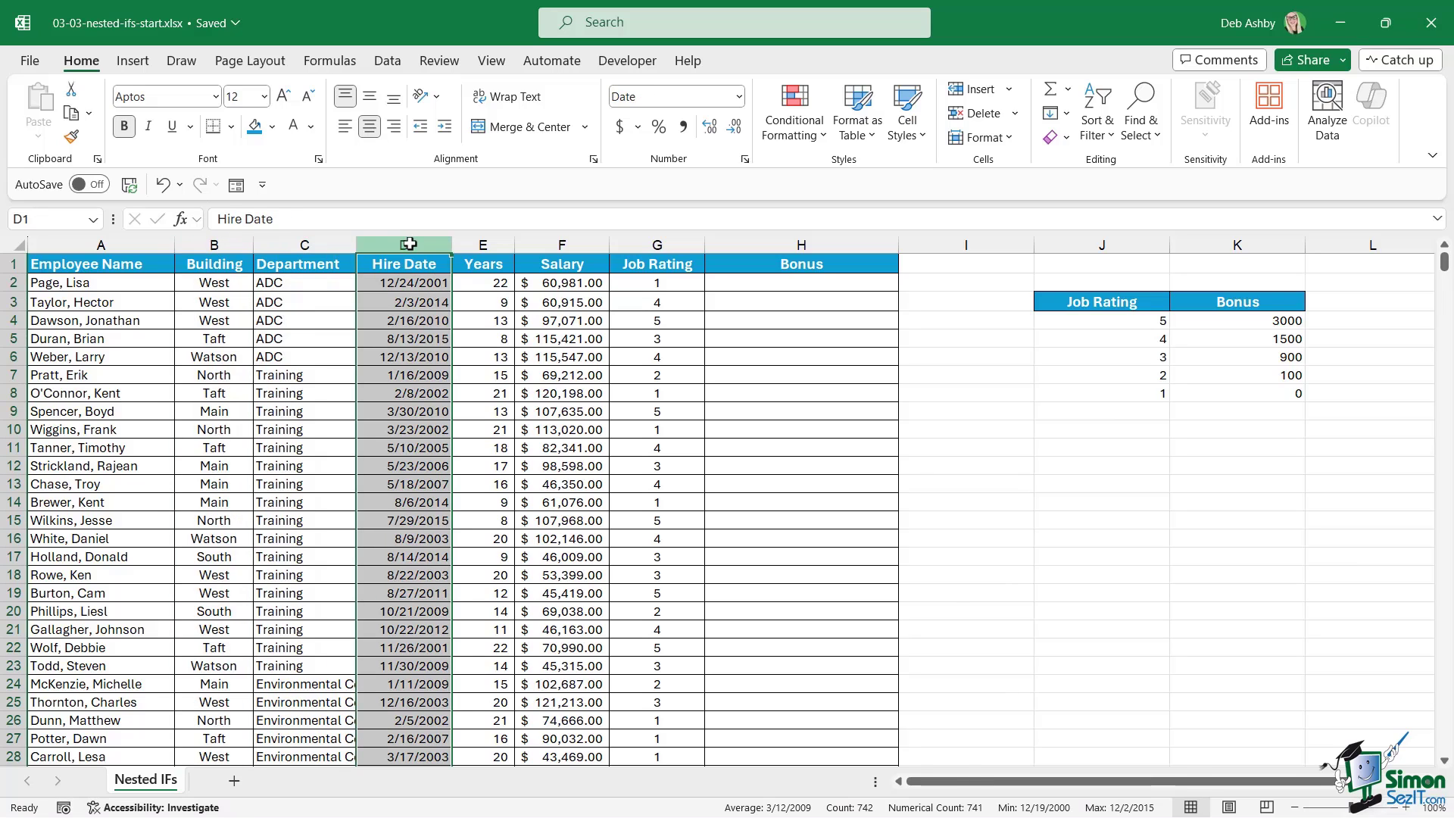
click(483, 244)
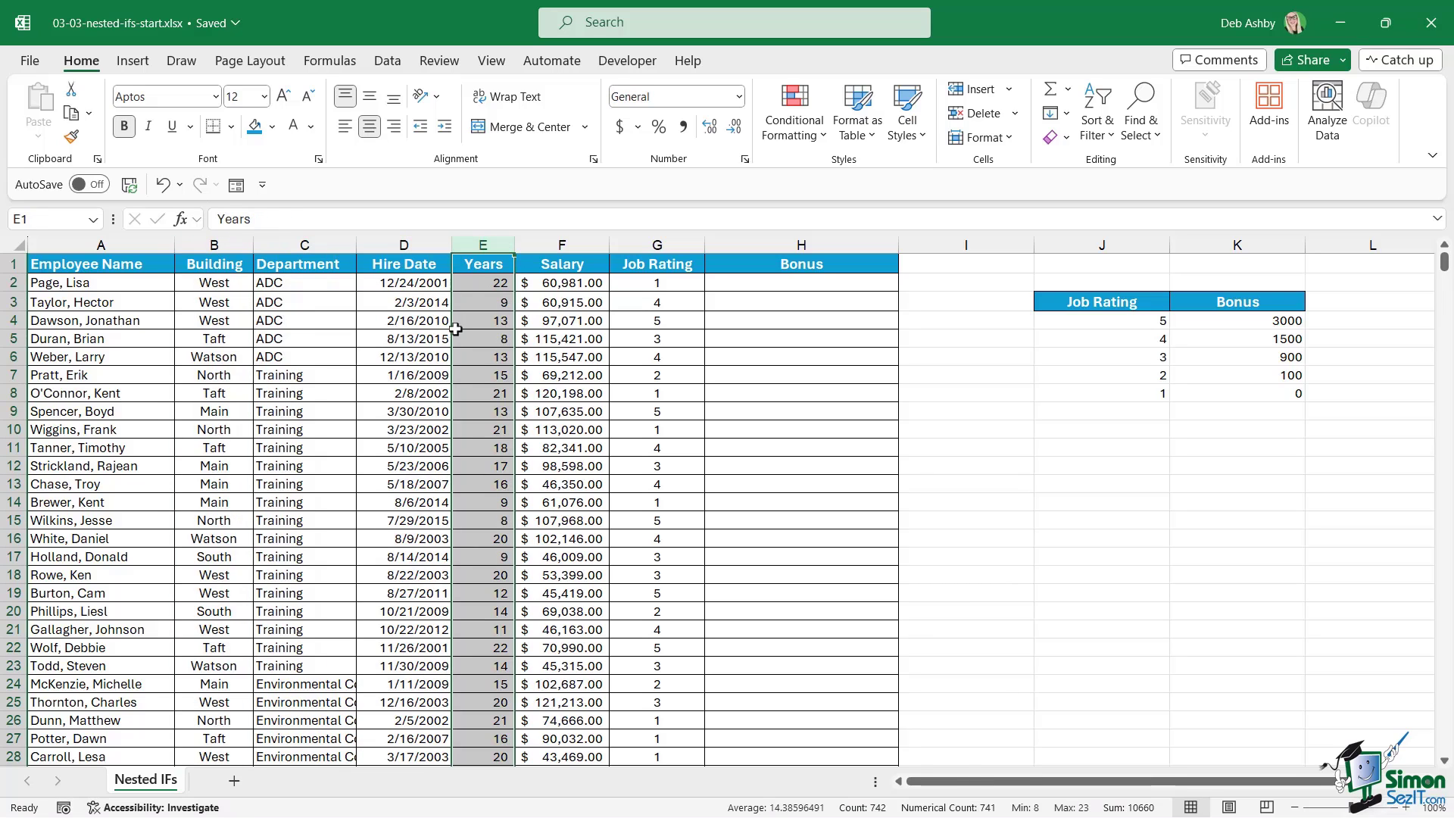
click(581, 243)
click(687, 244)
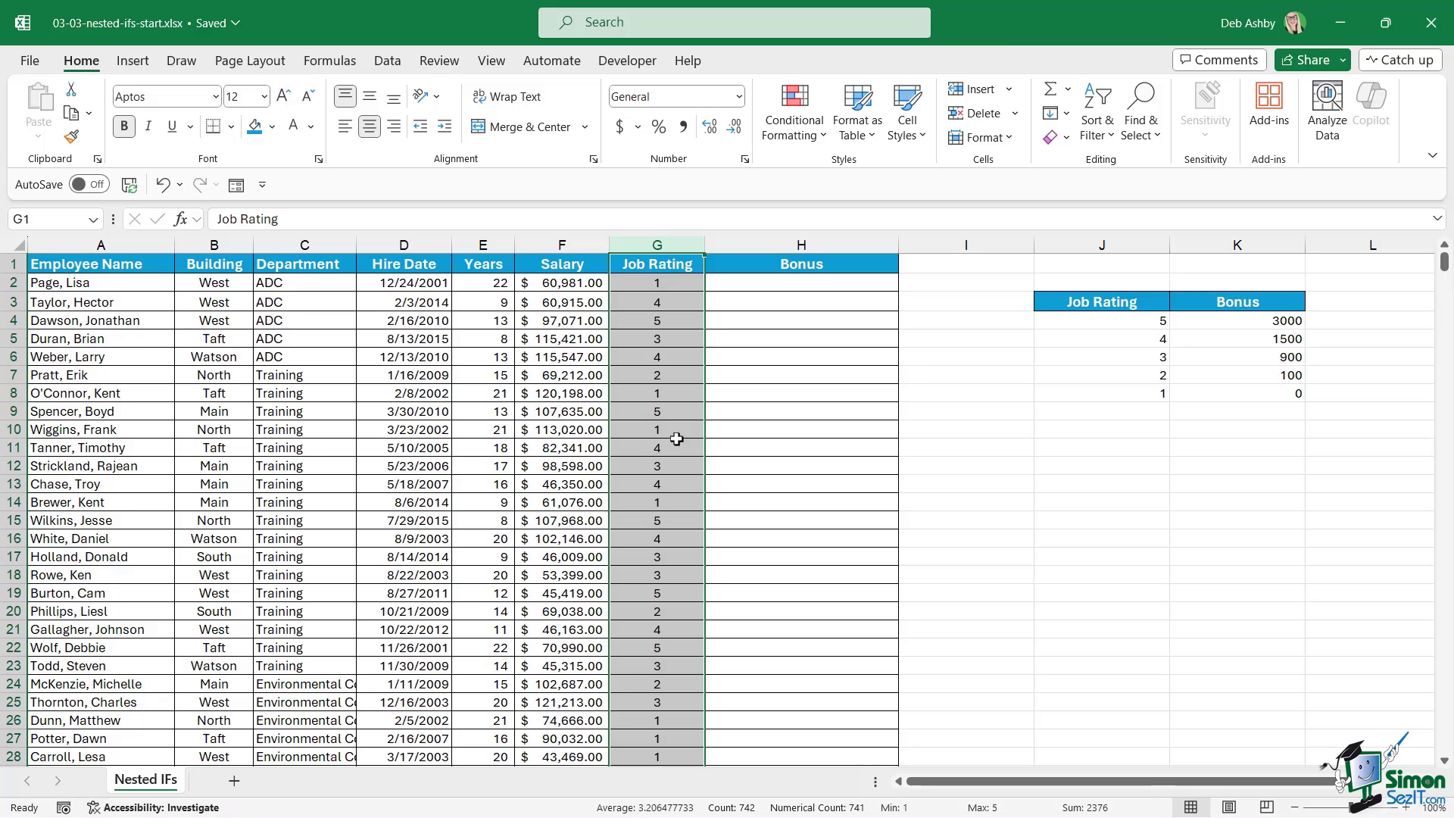
- Compare the job rating in G2 and the empty Bonus cell H2 with the rating-to-bonus lookup table in J4:K8
click(1265, 326)
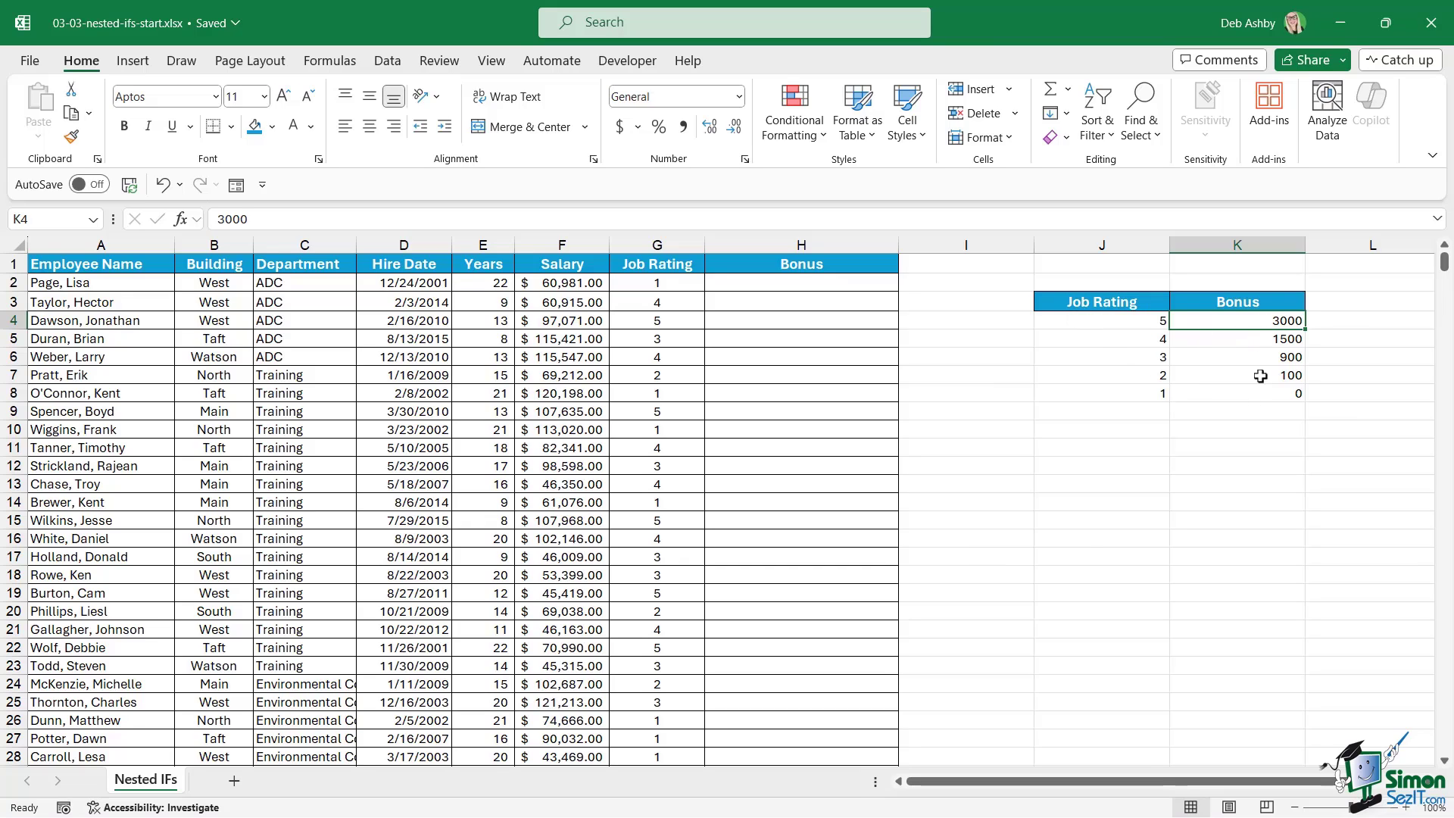
drag(1116, 318, 1120, 390)
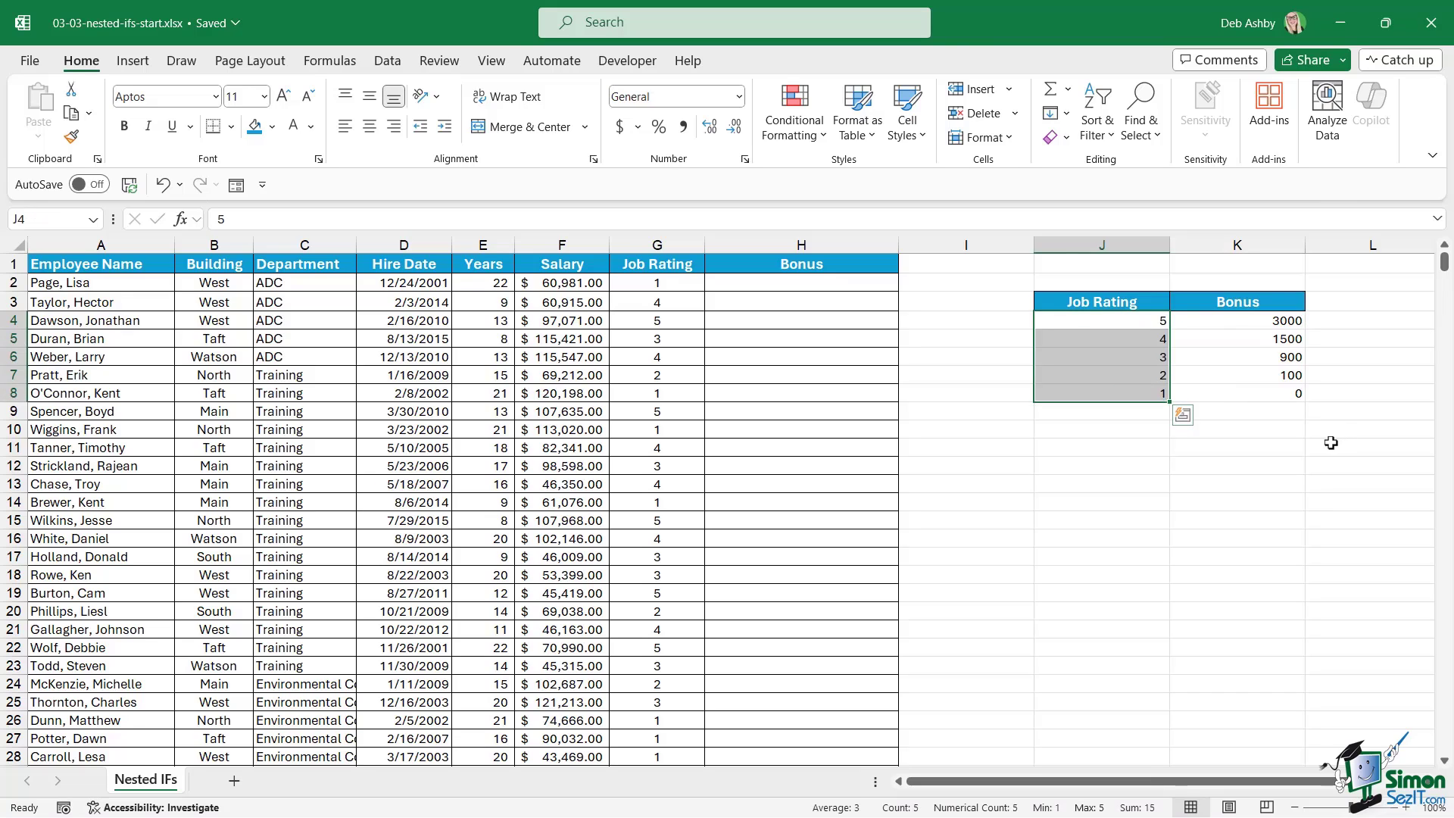
click(795, 286)
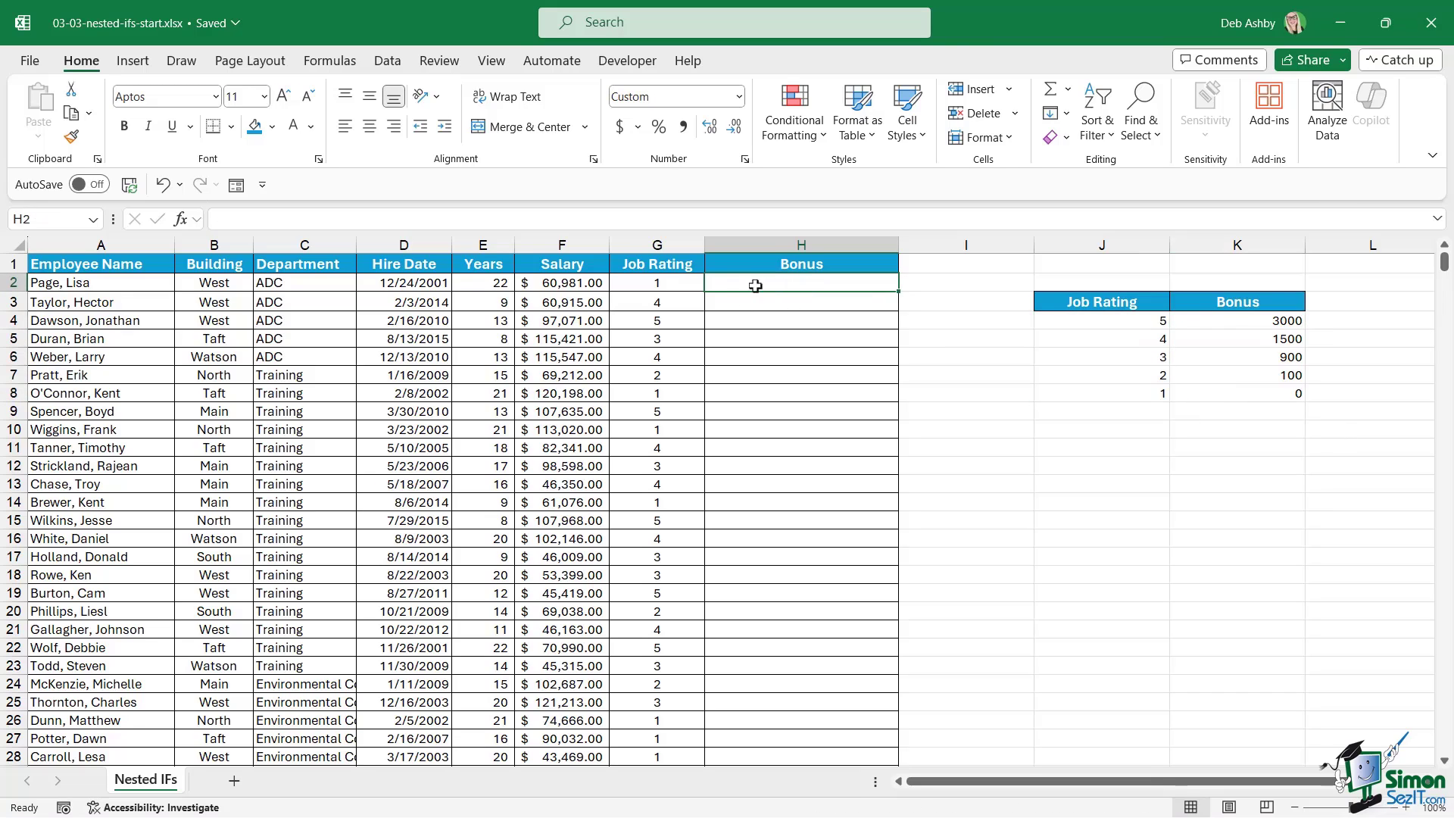
click(647, 284)
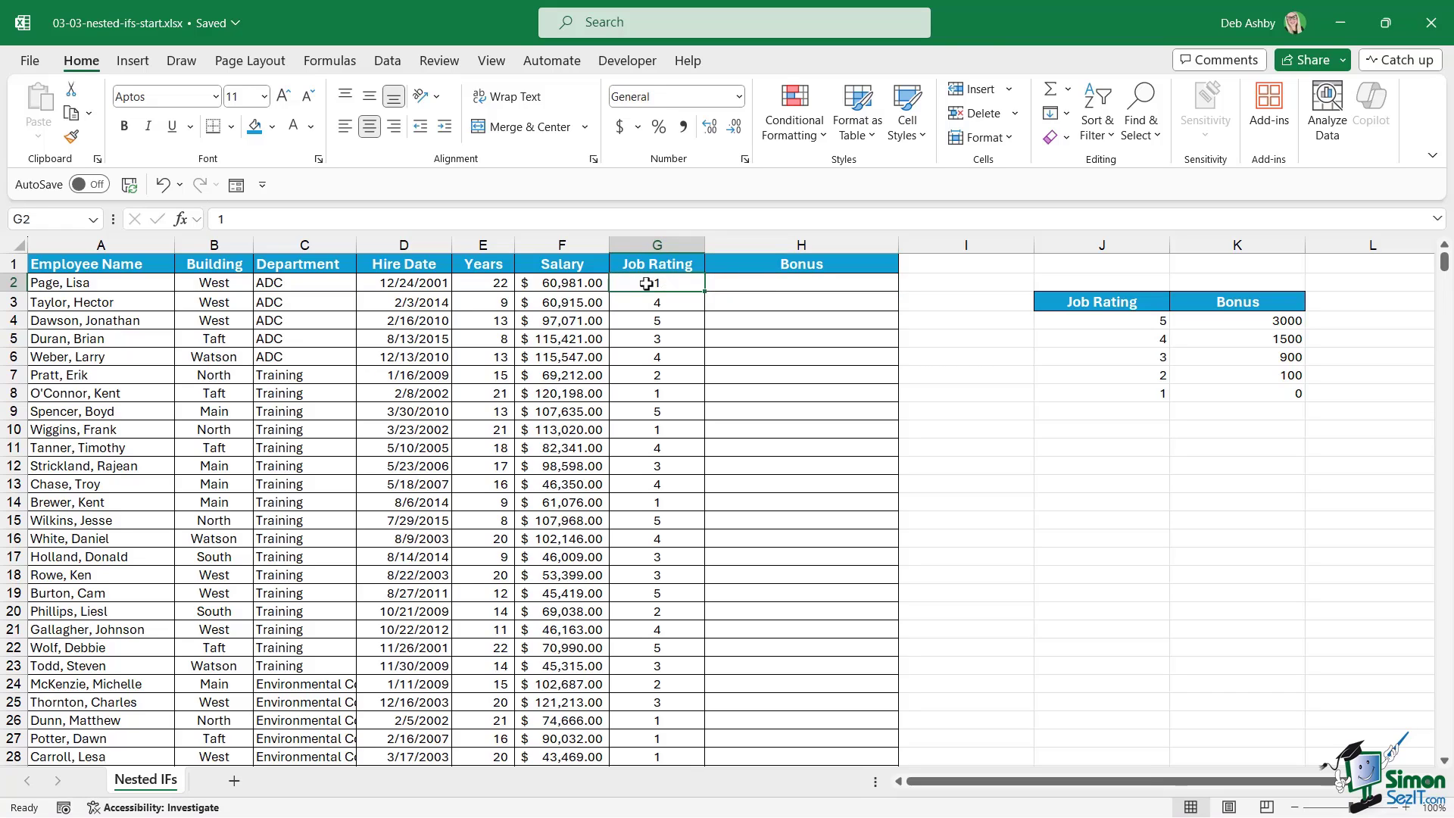
drag(1073, 323, 1213, 384)
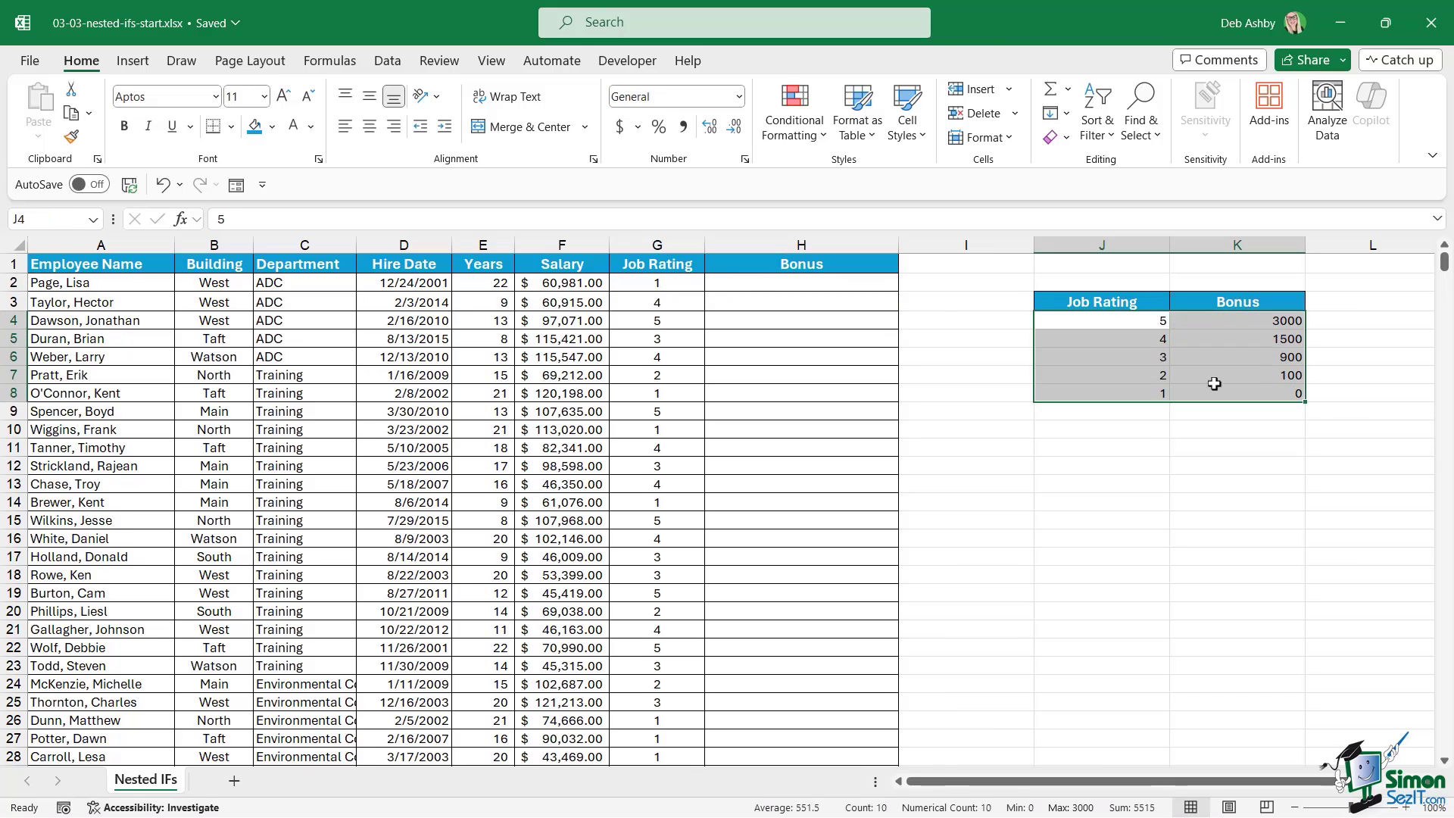
click(1272, 343)
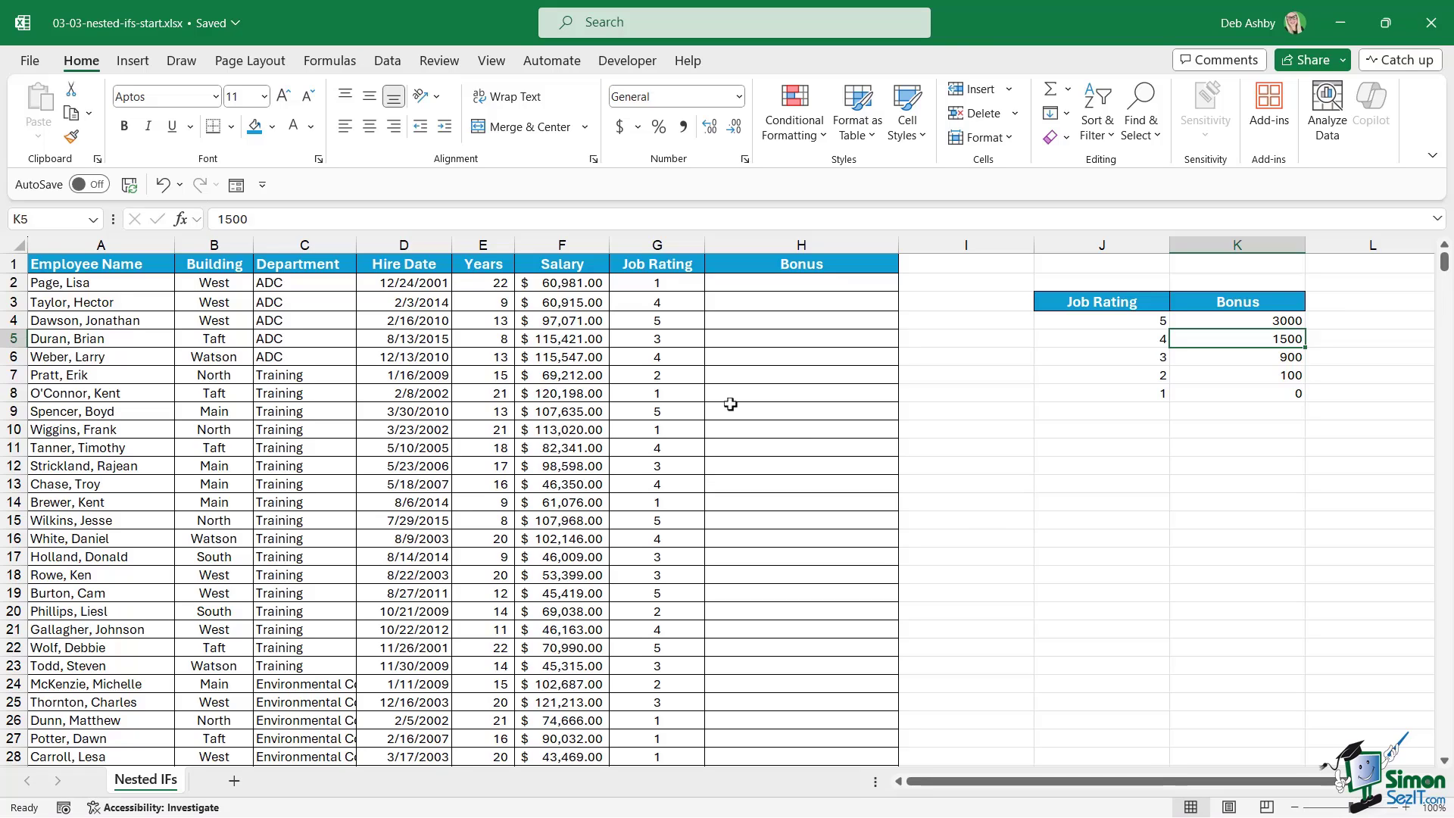
- Start a nested IF formula in H2 that returns K4 when G2 equals J4: =IF(G2=J4,K4,
click(822, 283)
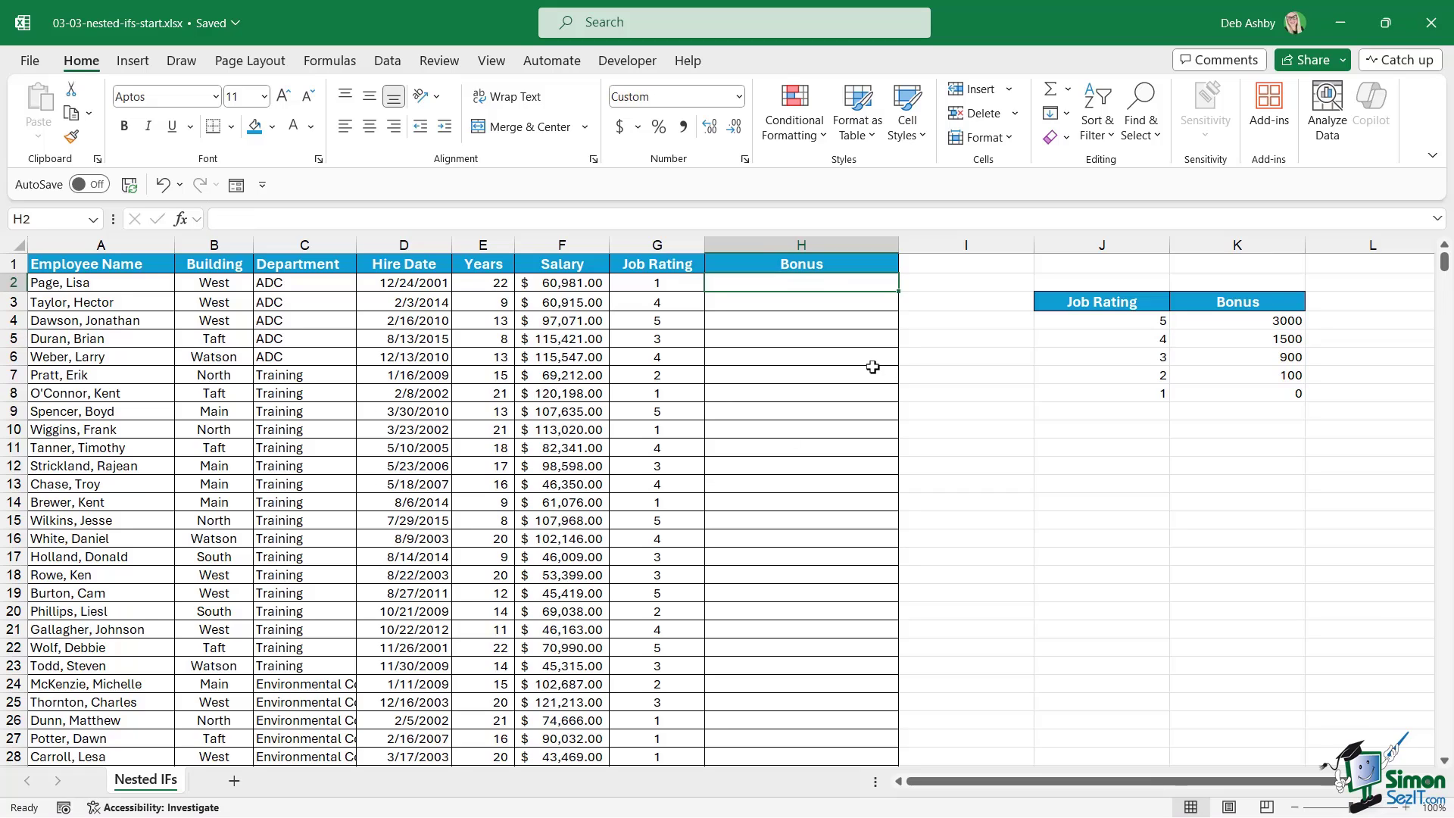
text(=IF()
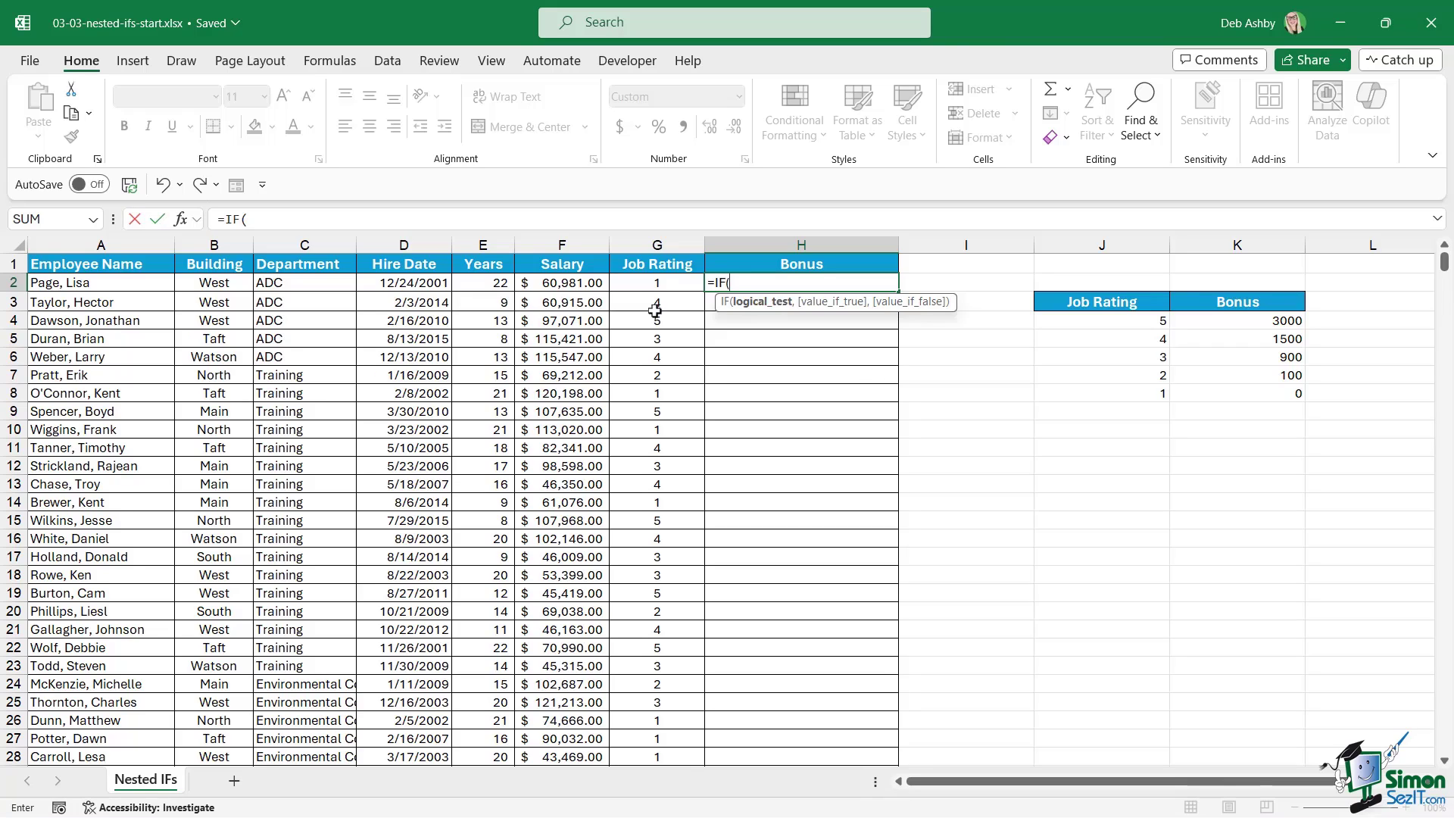
click(650, 282)
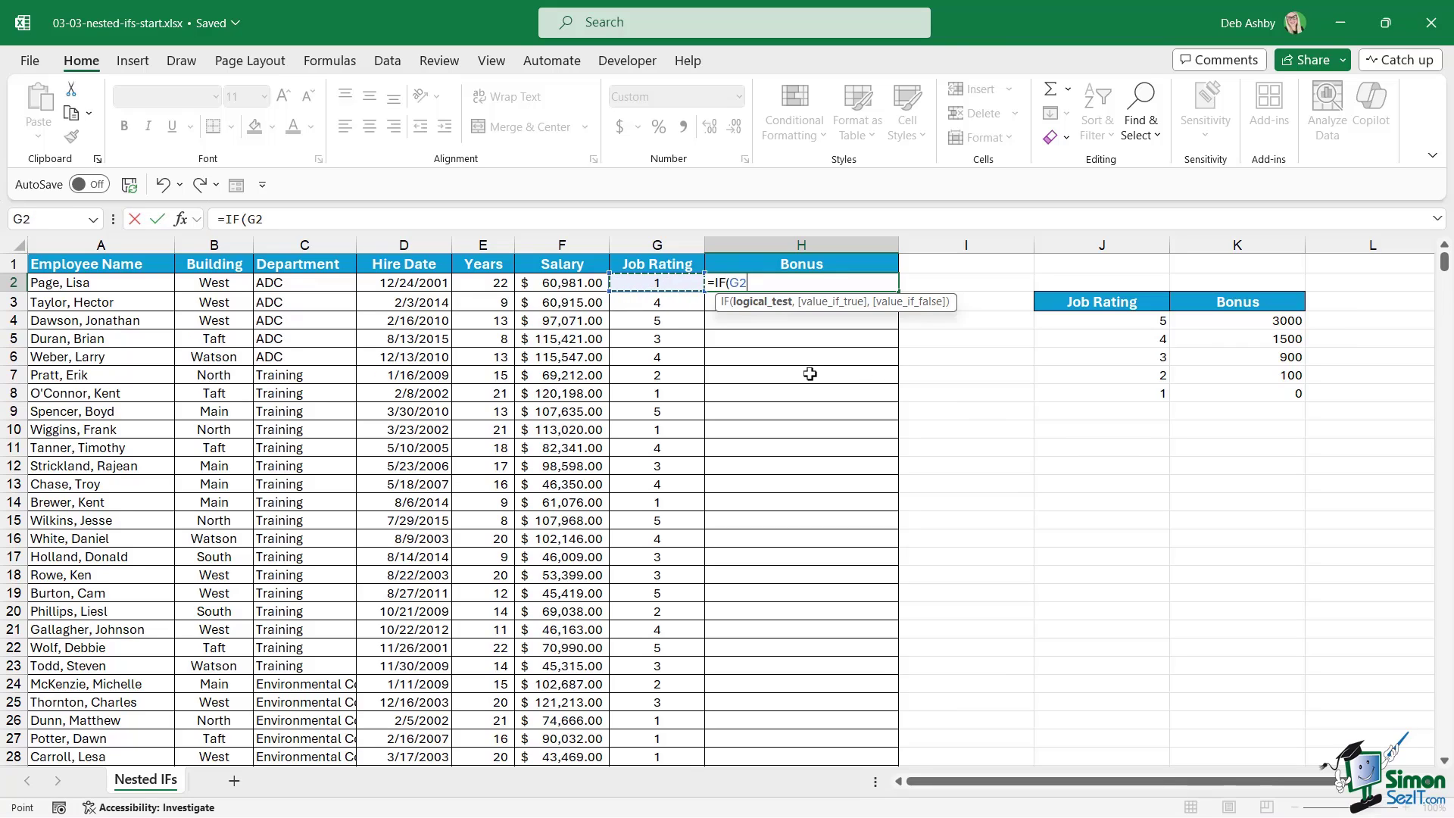
text(=)
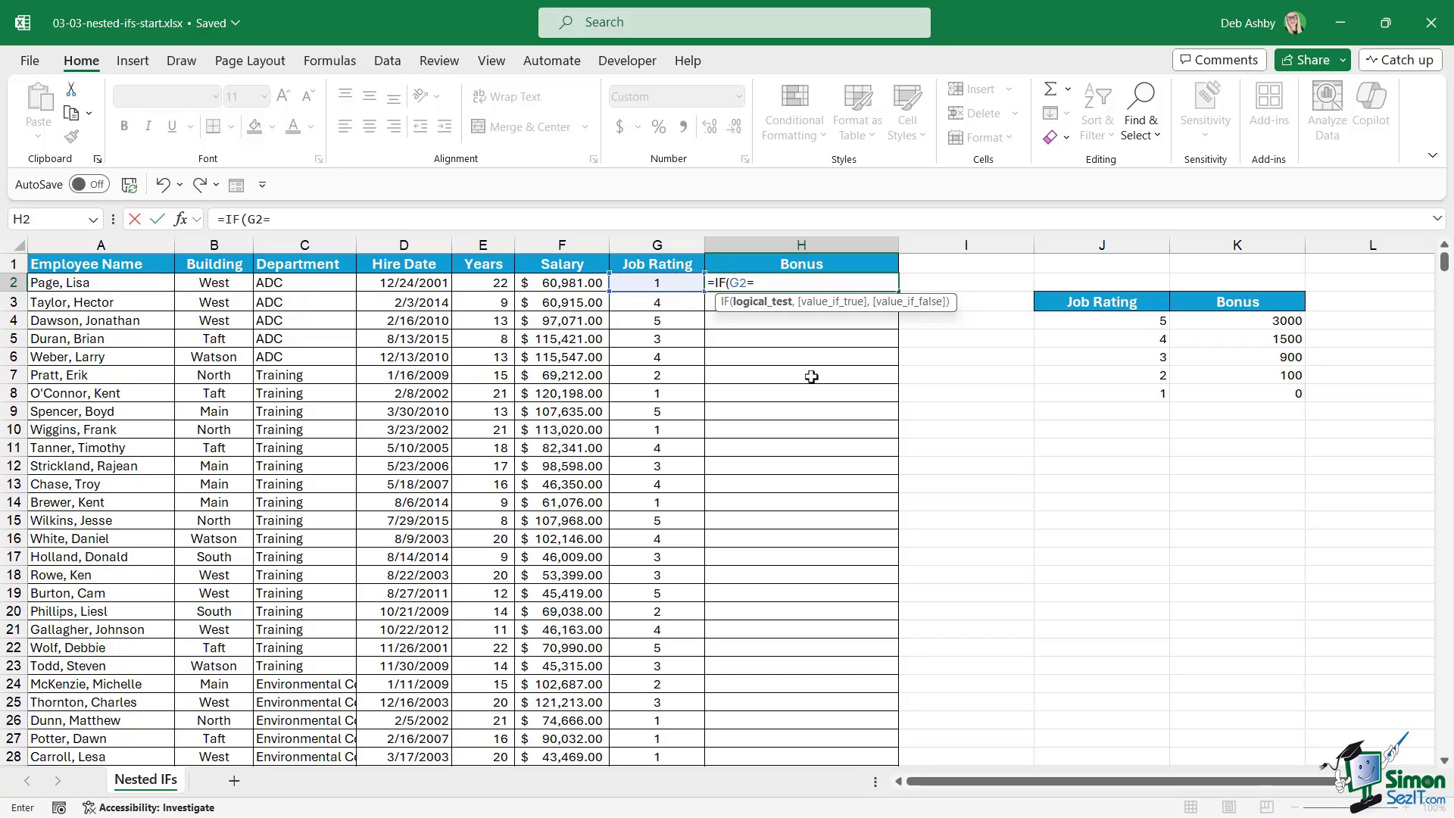
click(1133, 323)
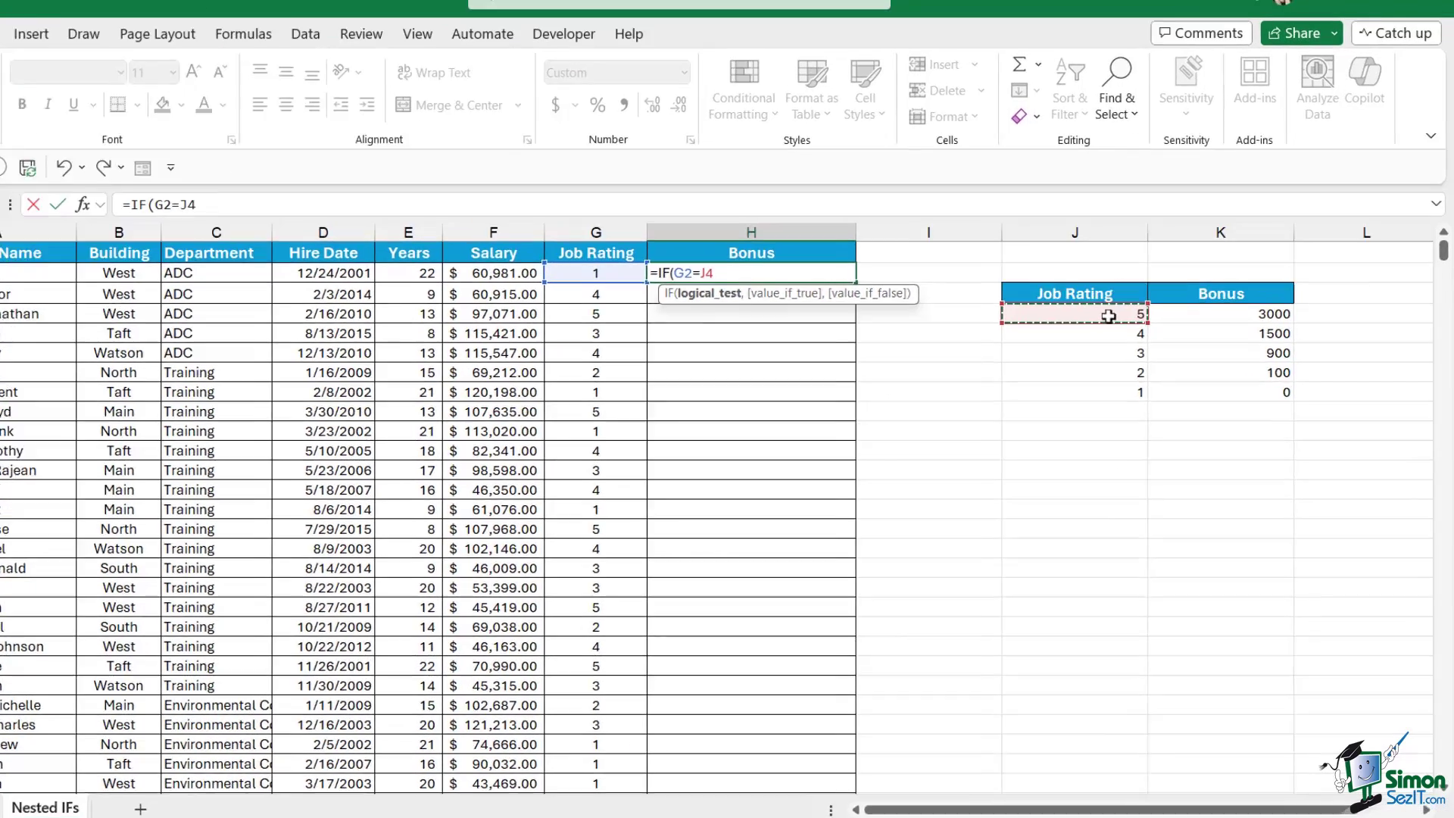
text(,)
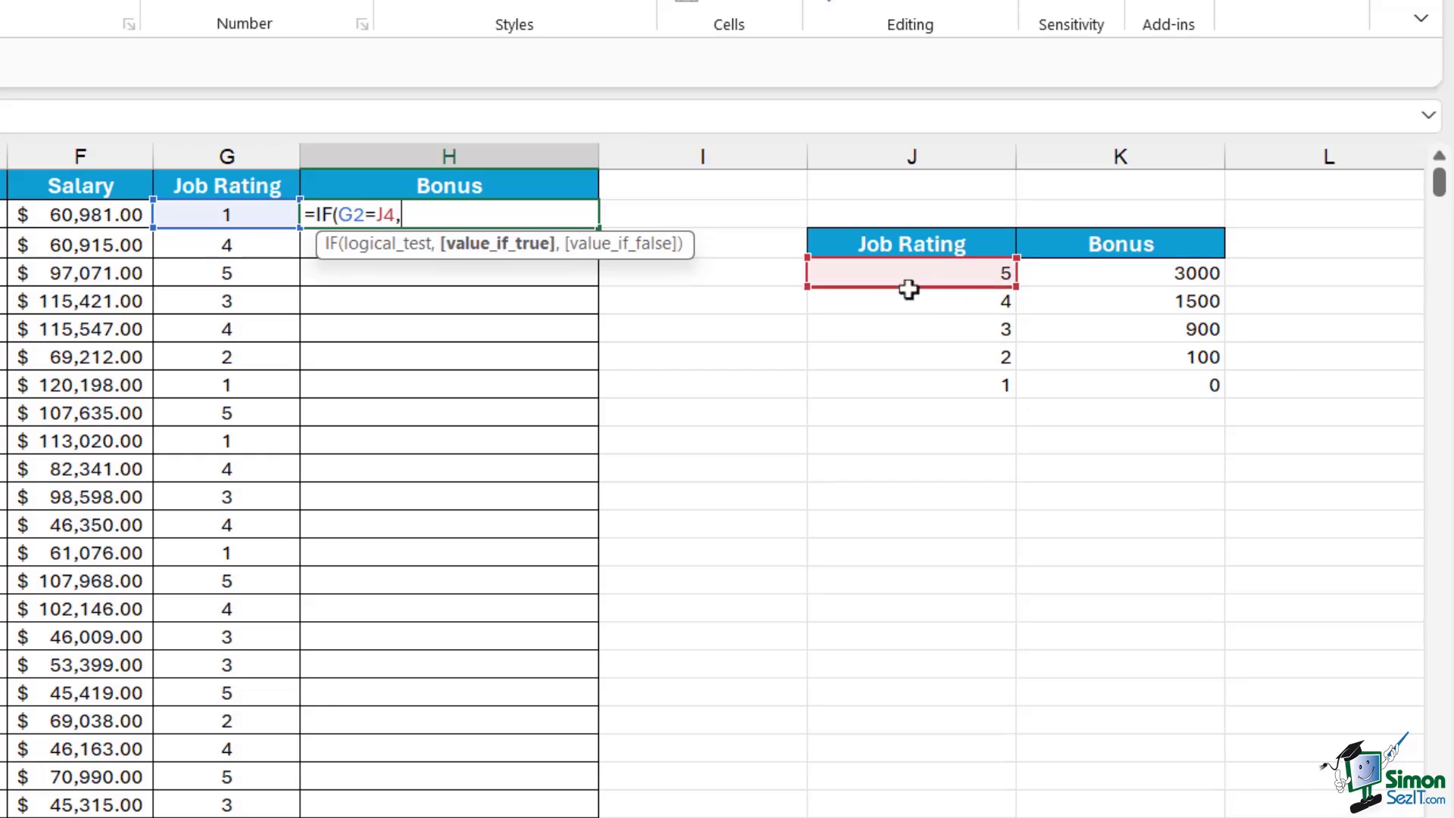
click(1194, 274)
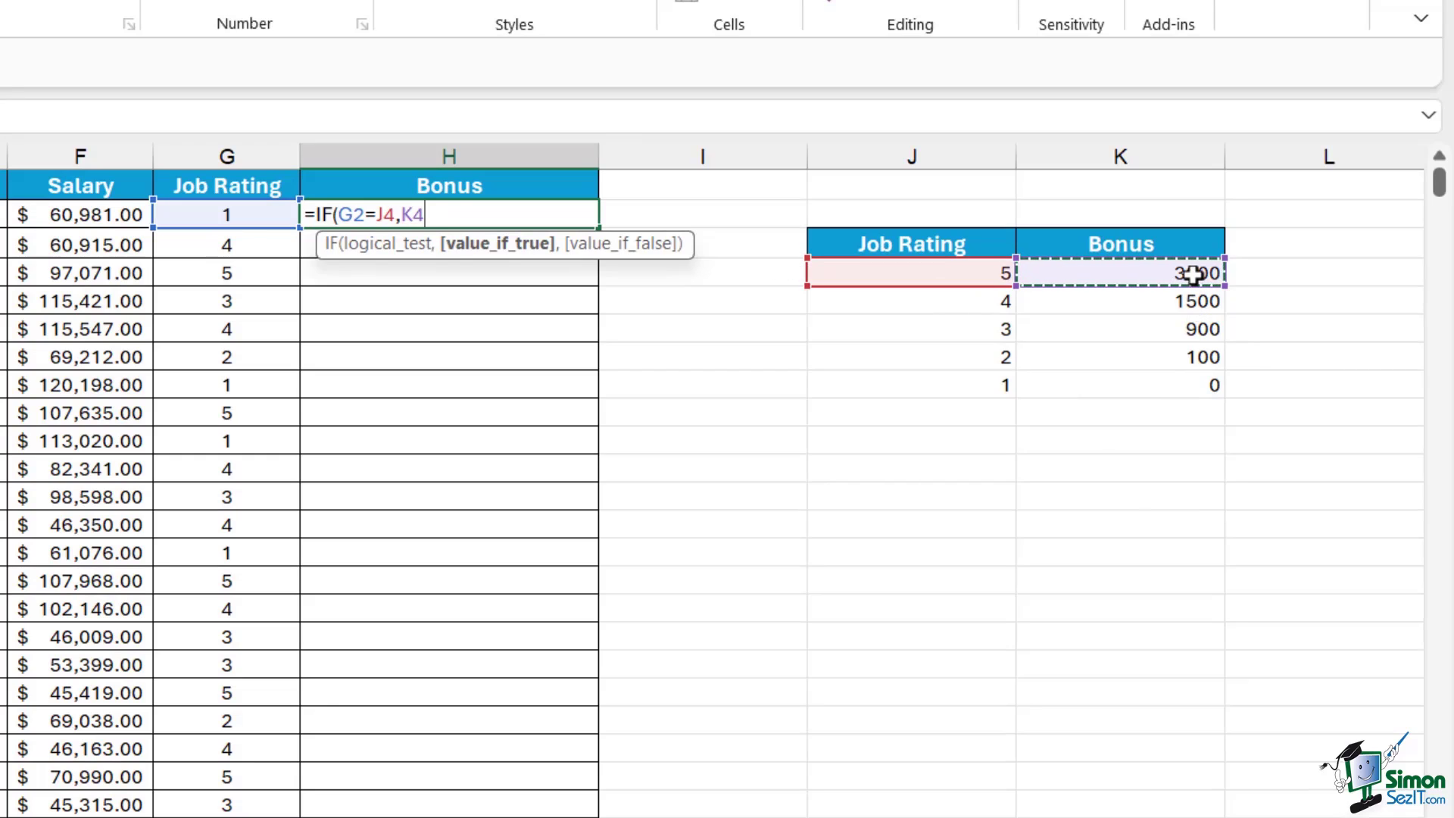
text(,)
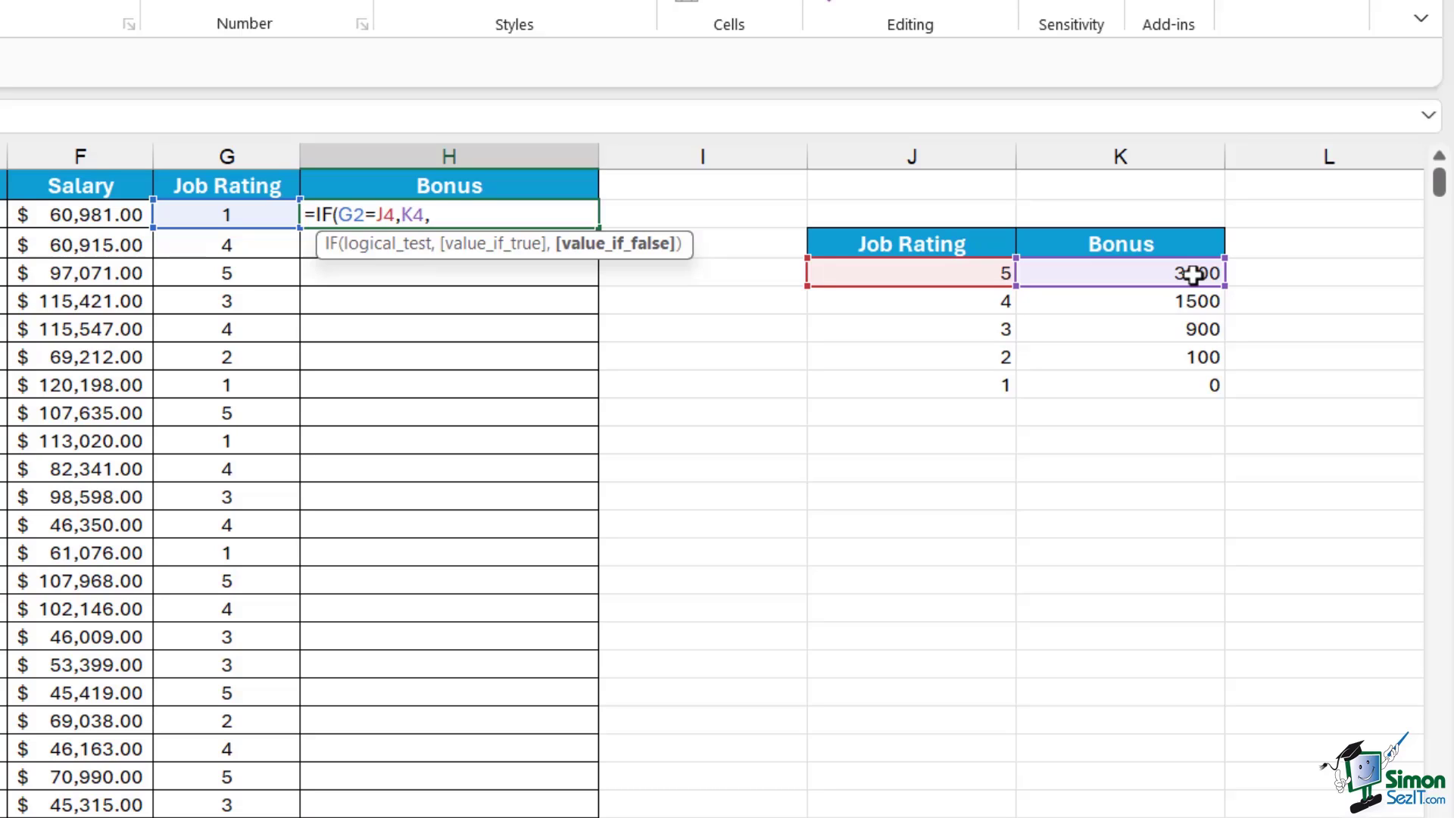
- Nest a second IF as the value-if-false argument, returning K5 when G2 equals J5: IF(G2=J5,K5,
text(IF)
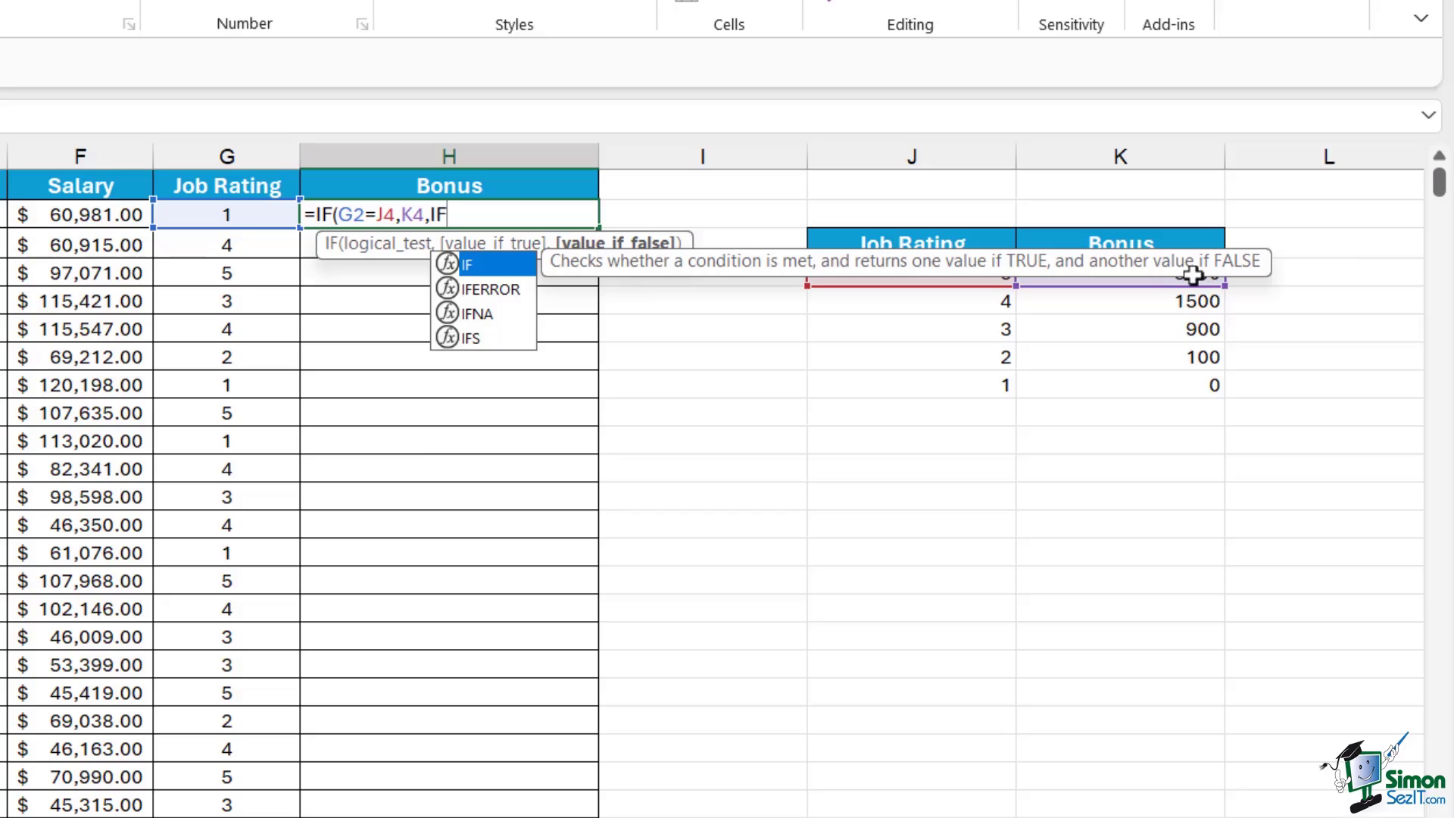
text(()
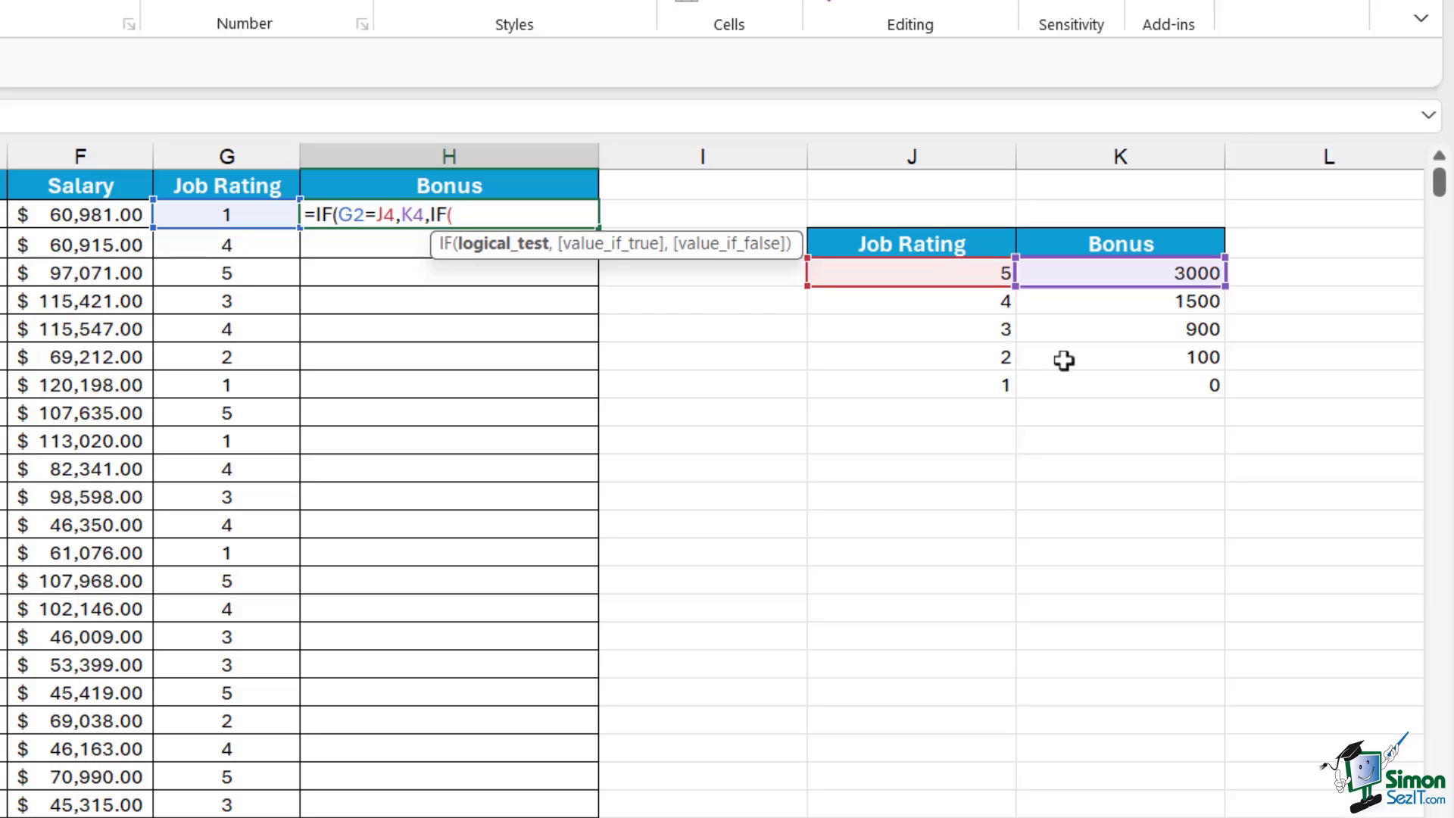
click(184, 214)
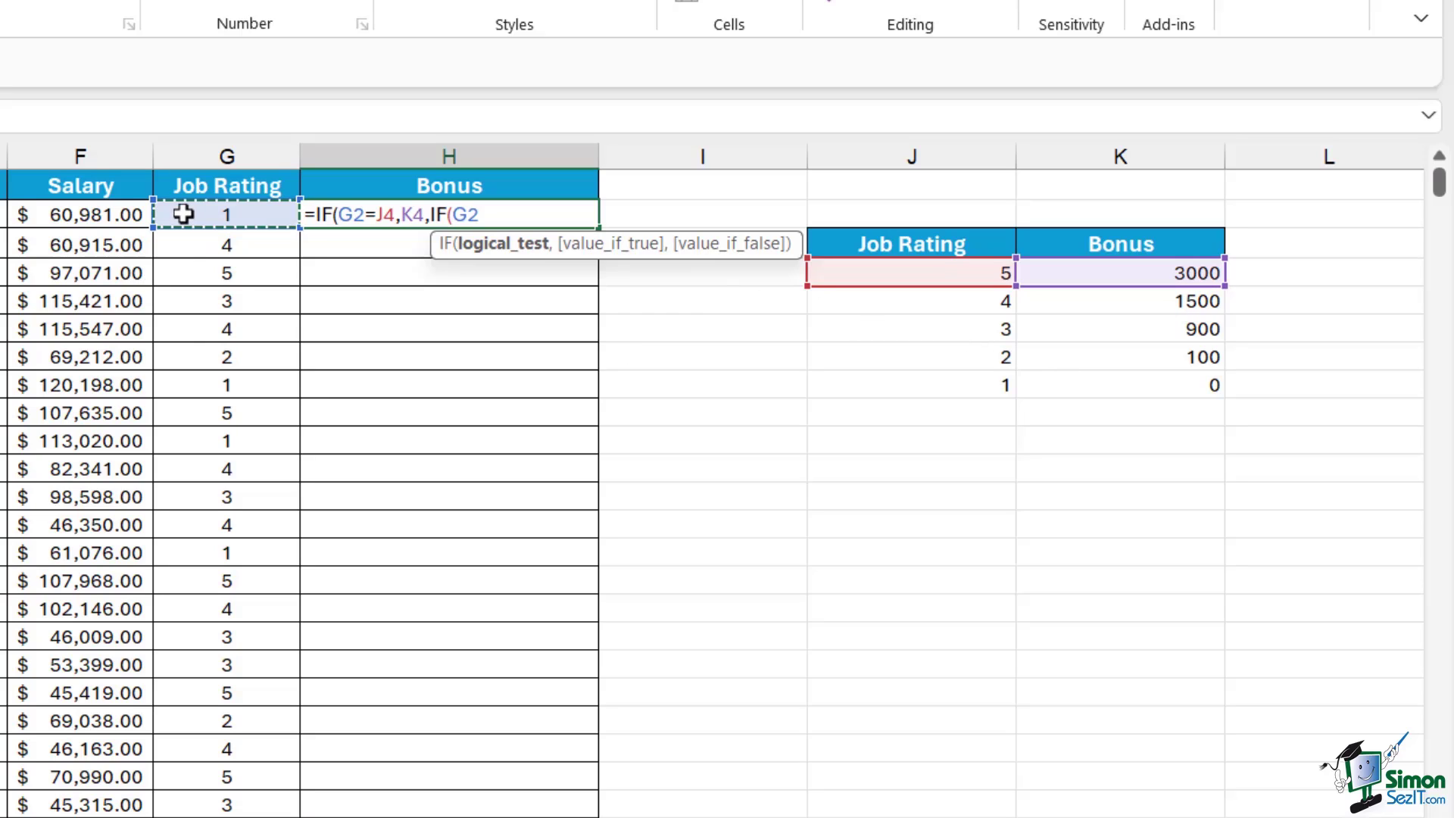
text(=)
click(916, 299)
text(,)
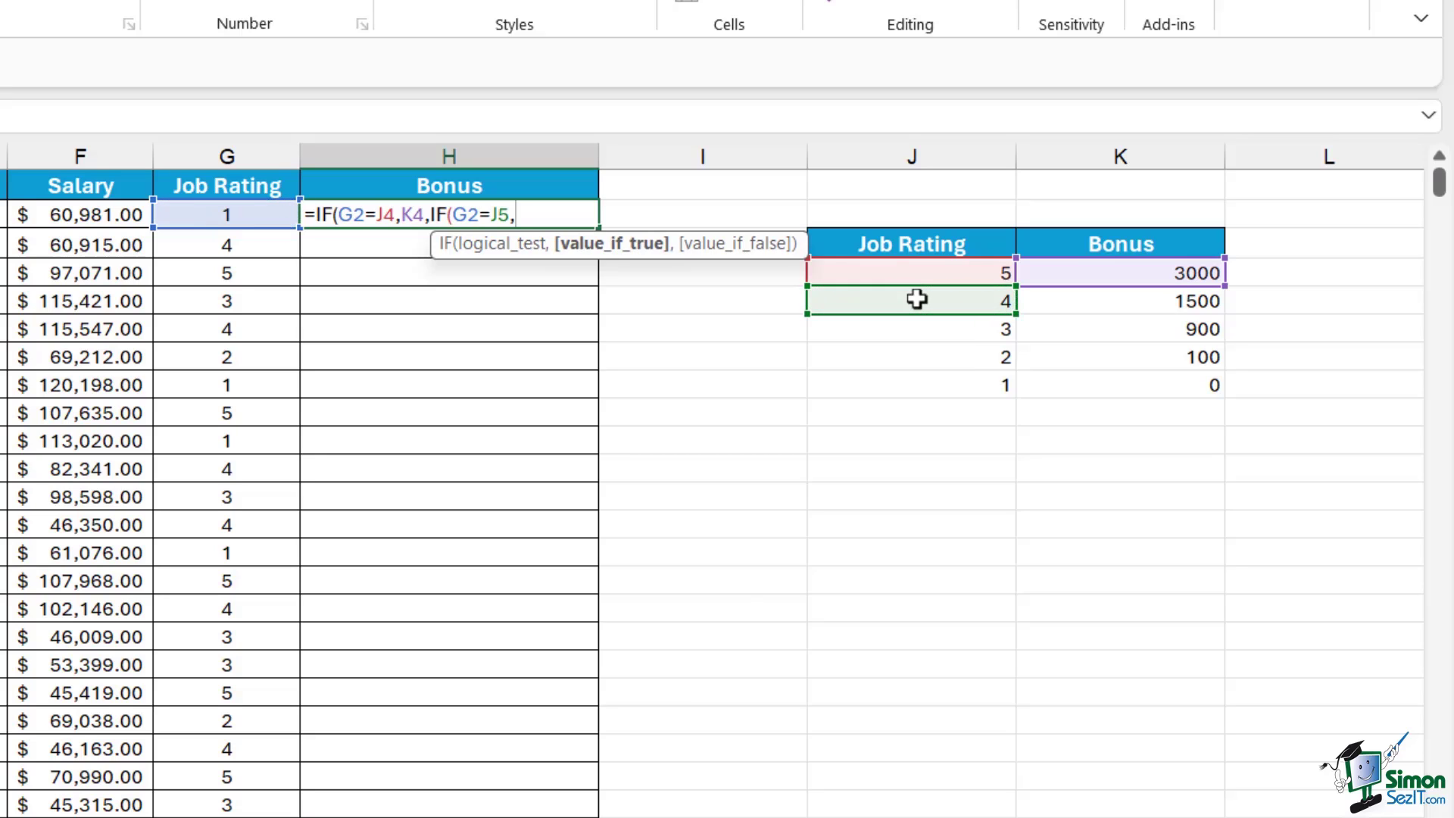
click(1196, 302)
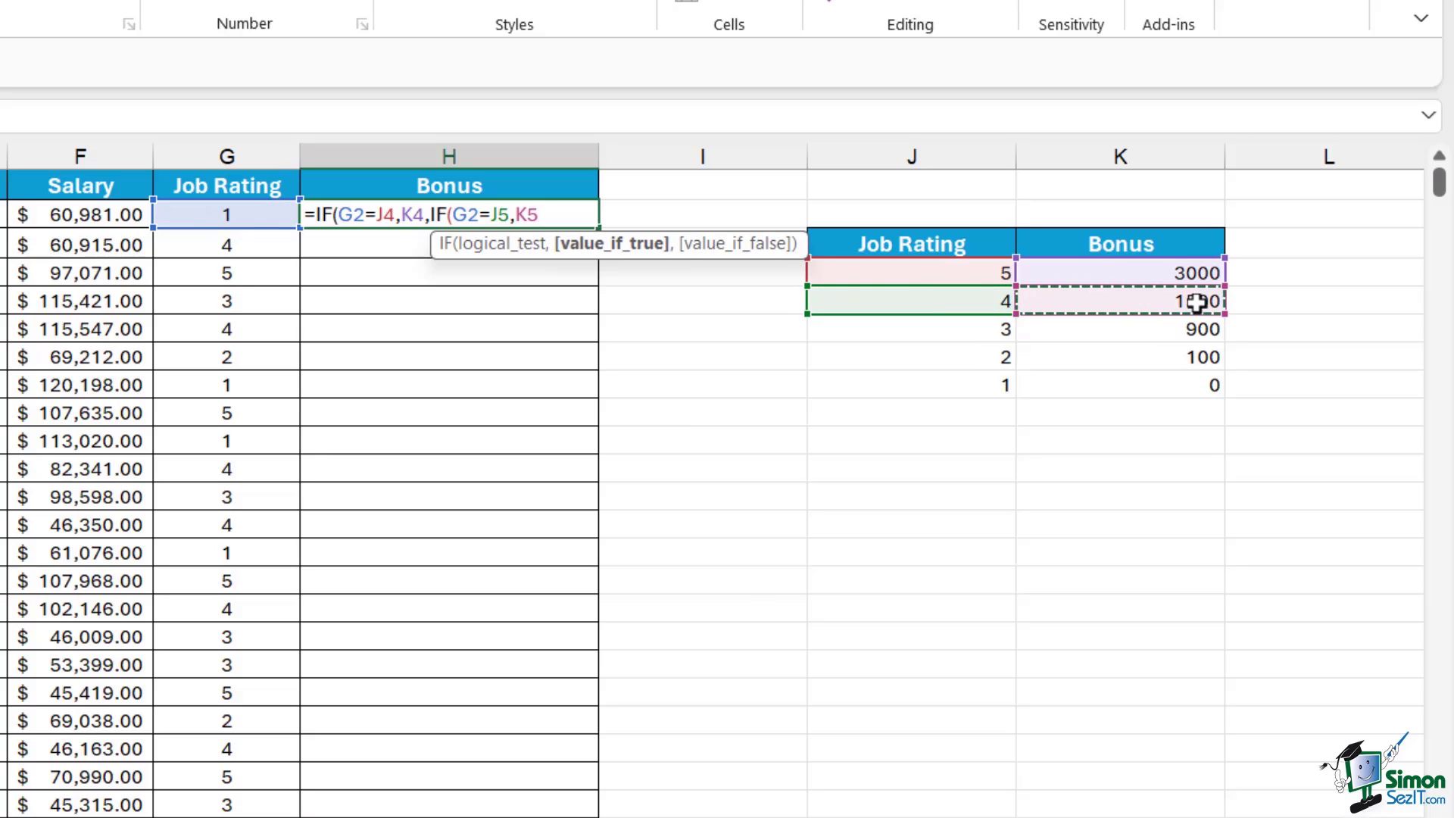
text(,)
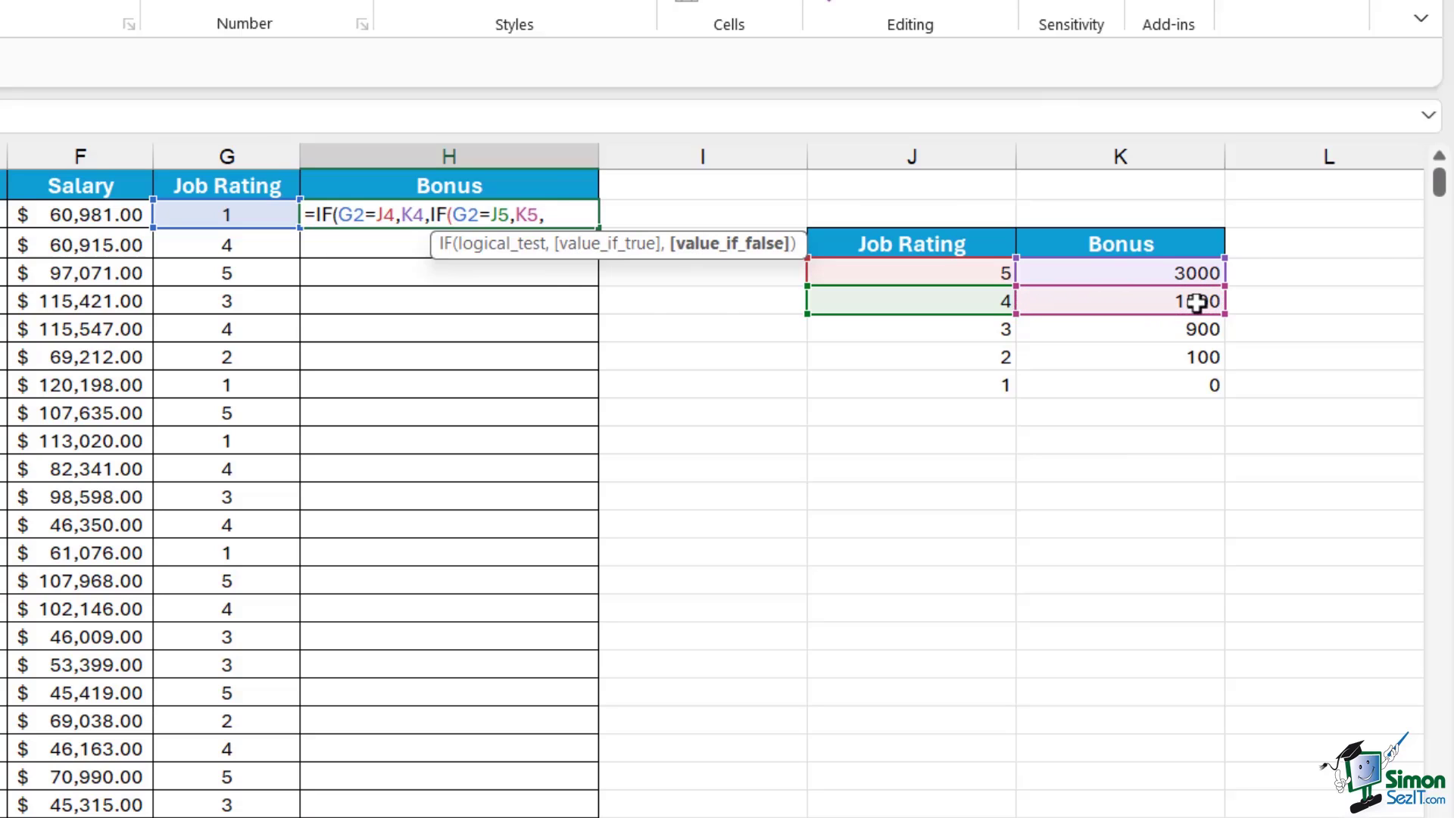
- Nest a third IF in the H2 formula that returns K6 when G2 equals J6: IF(G2=J6,K6
text(IF()
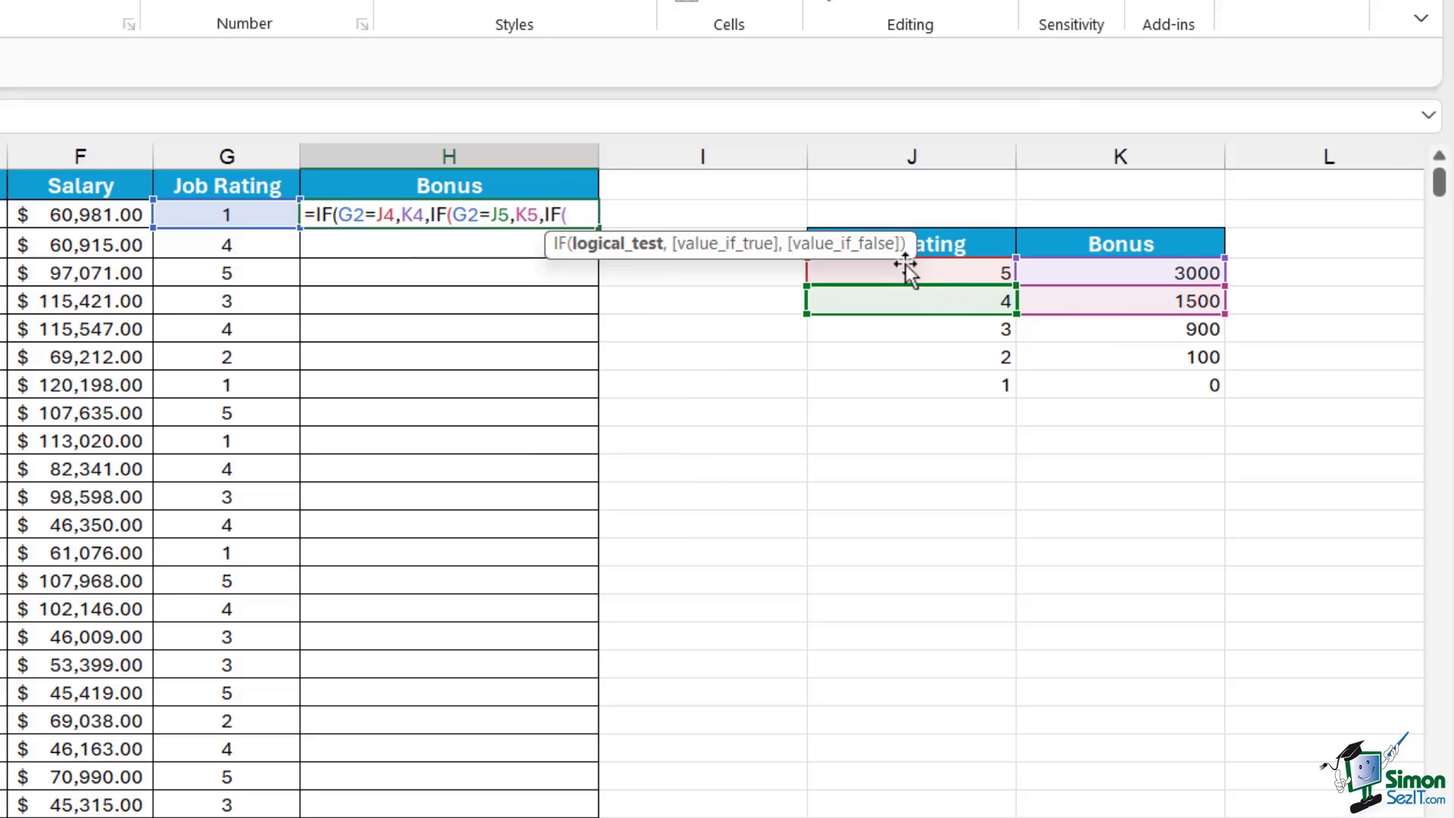
click(259, 216)
text(=)
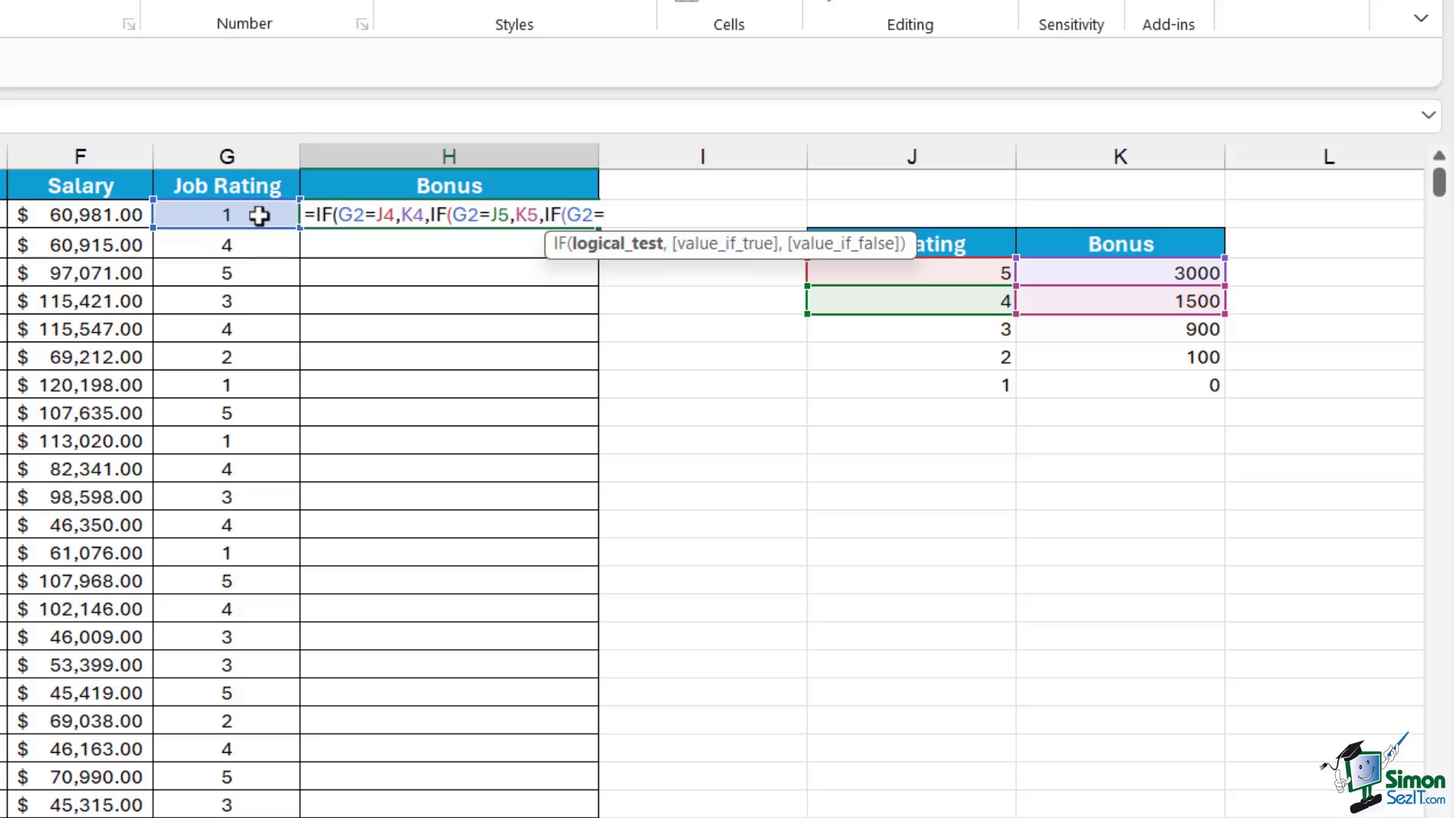
click(973, 334)
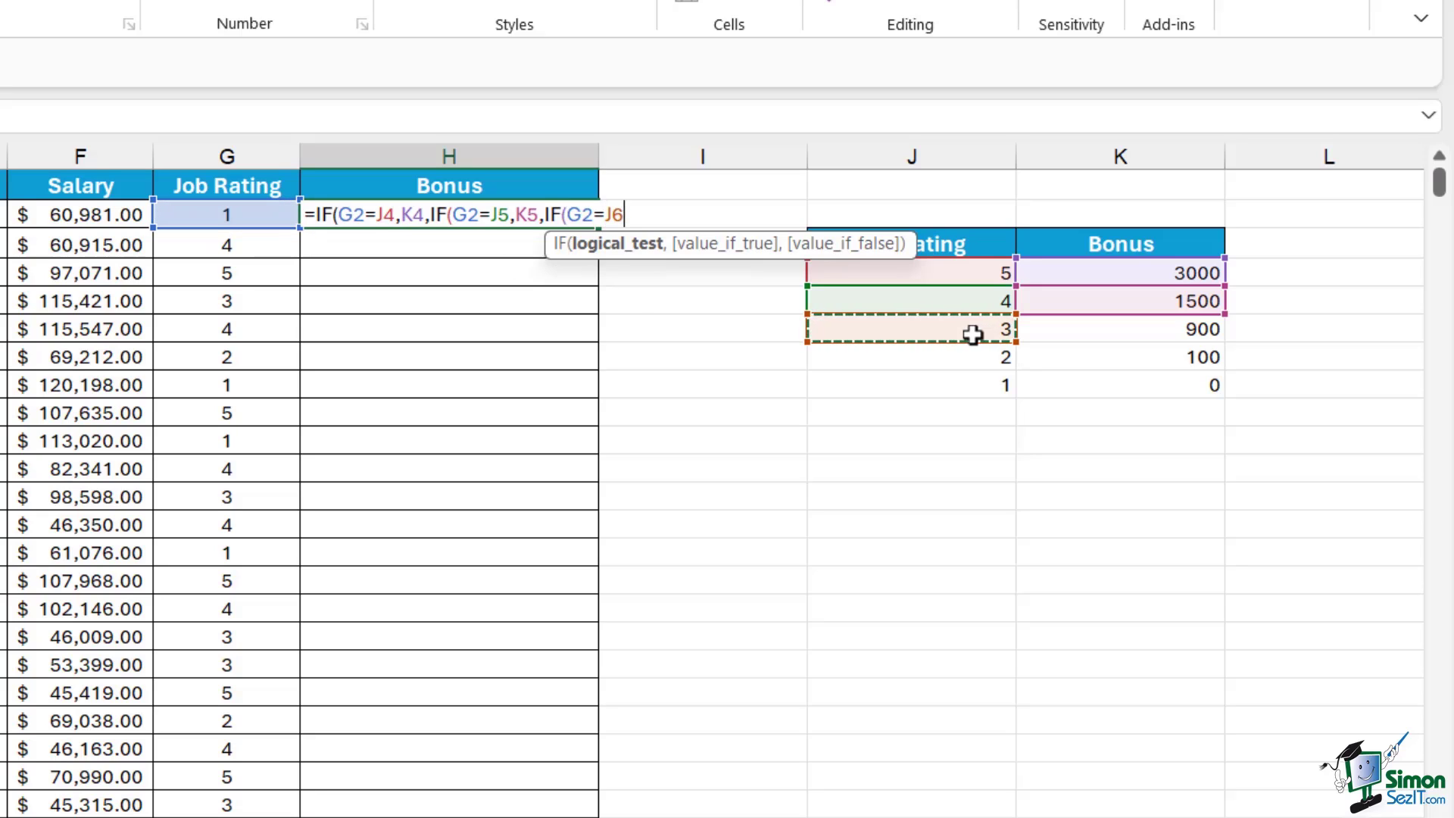
text(,)
click(1167, 330)
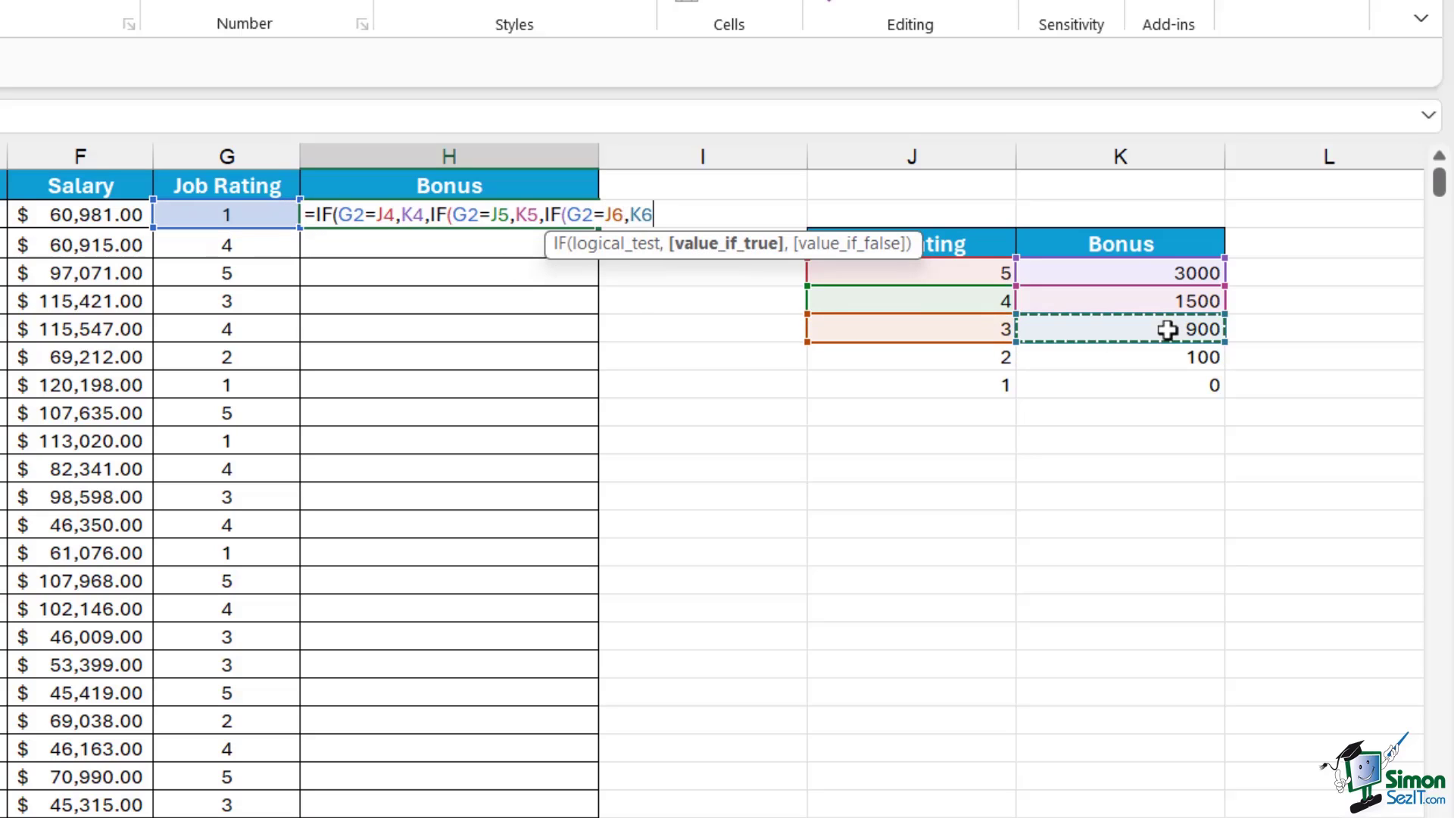
- Nest a fourth IF in the H2 formula that returns K7 when G2 equals J7: IF(G2=J7,K7
text(,IF()
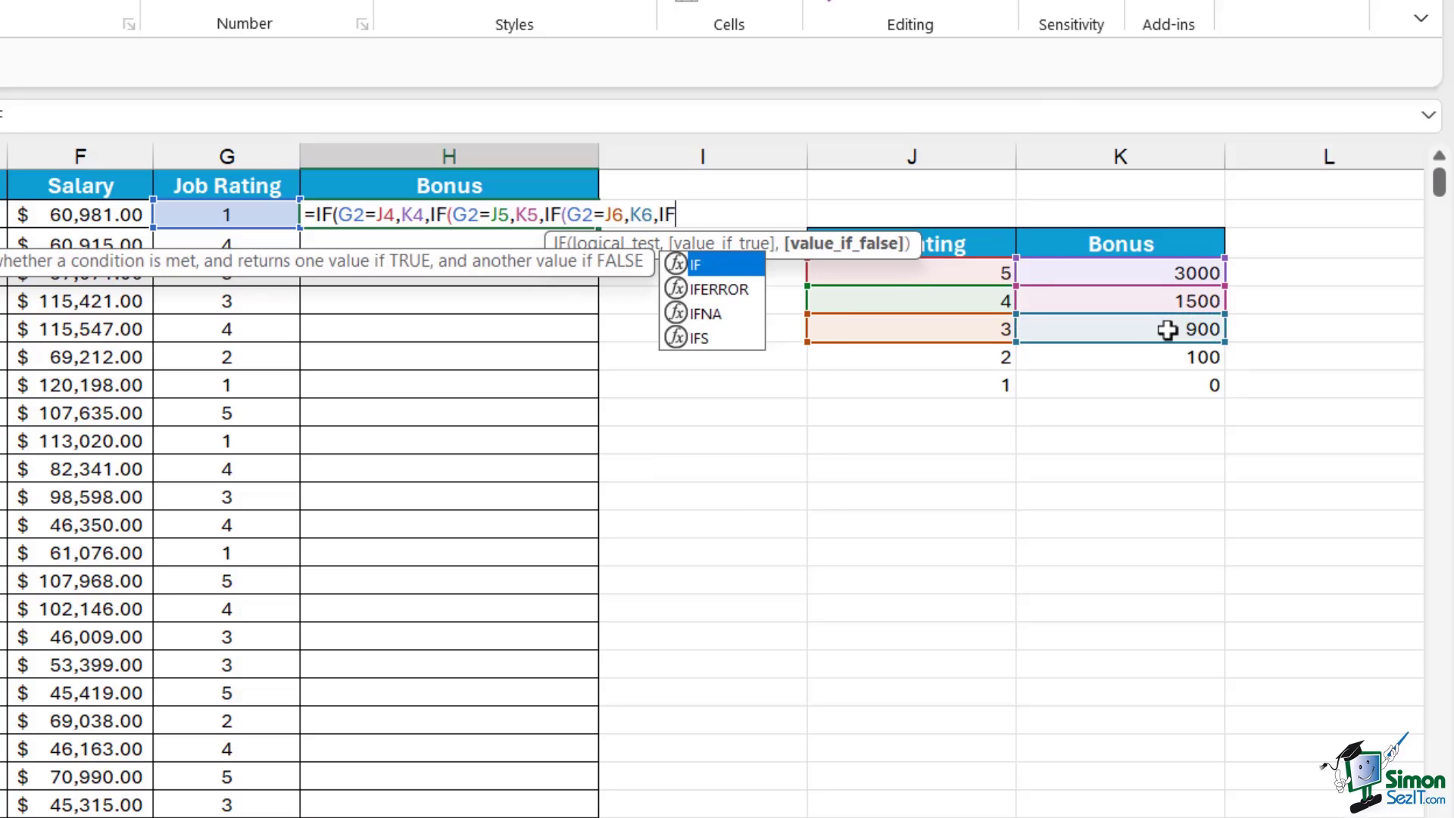
click(275, 219)
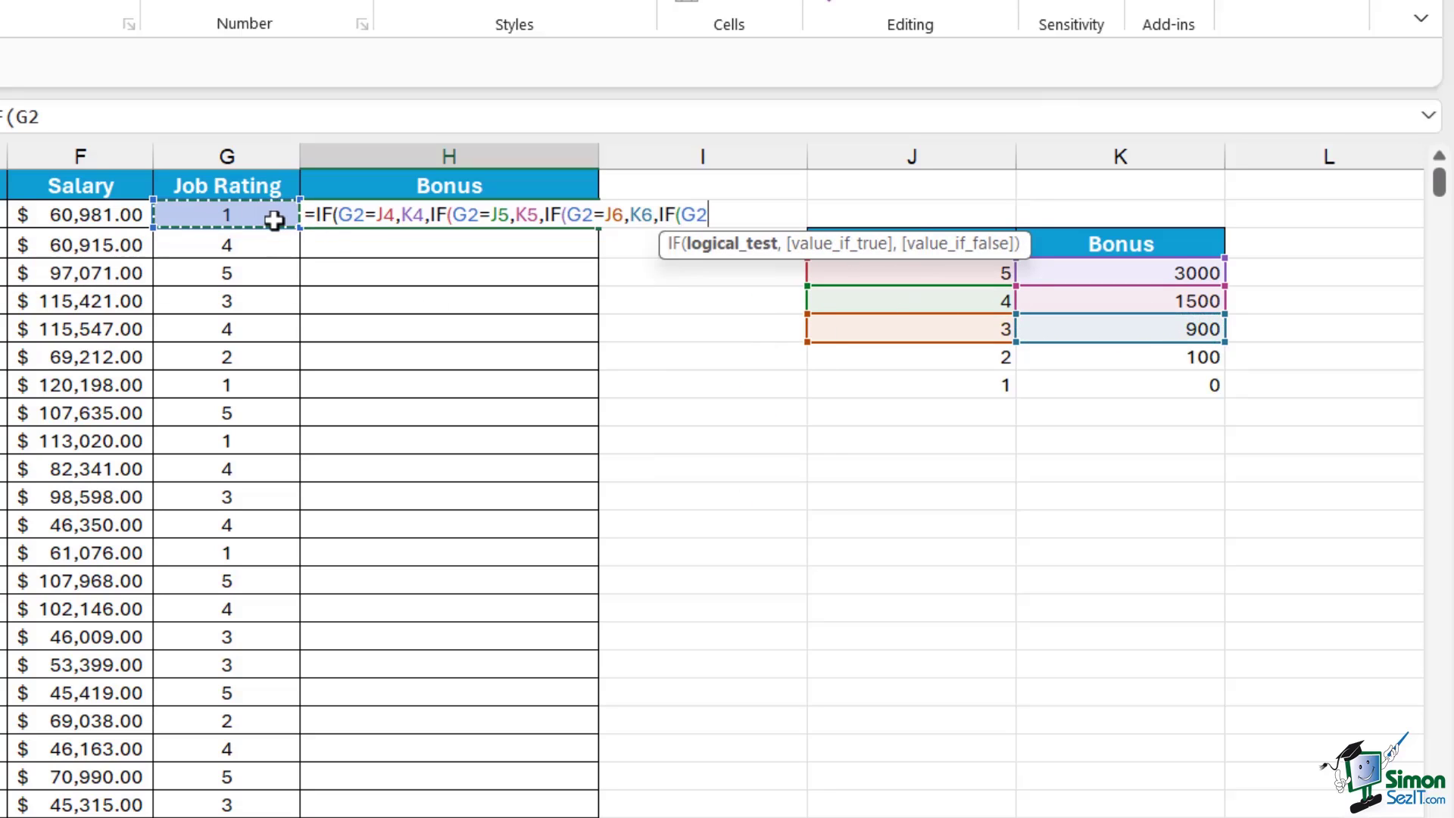
text(=)
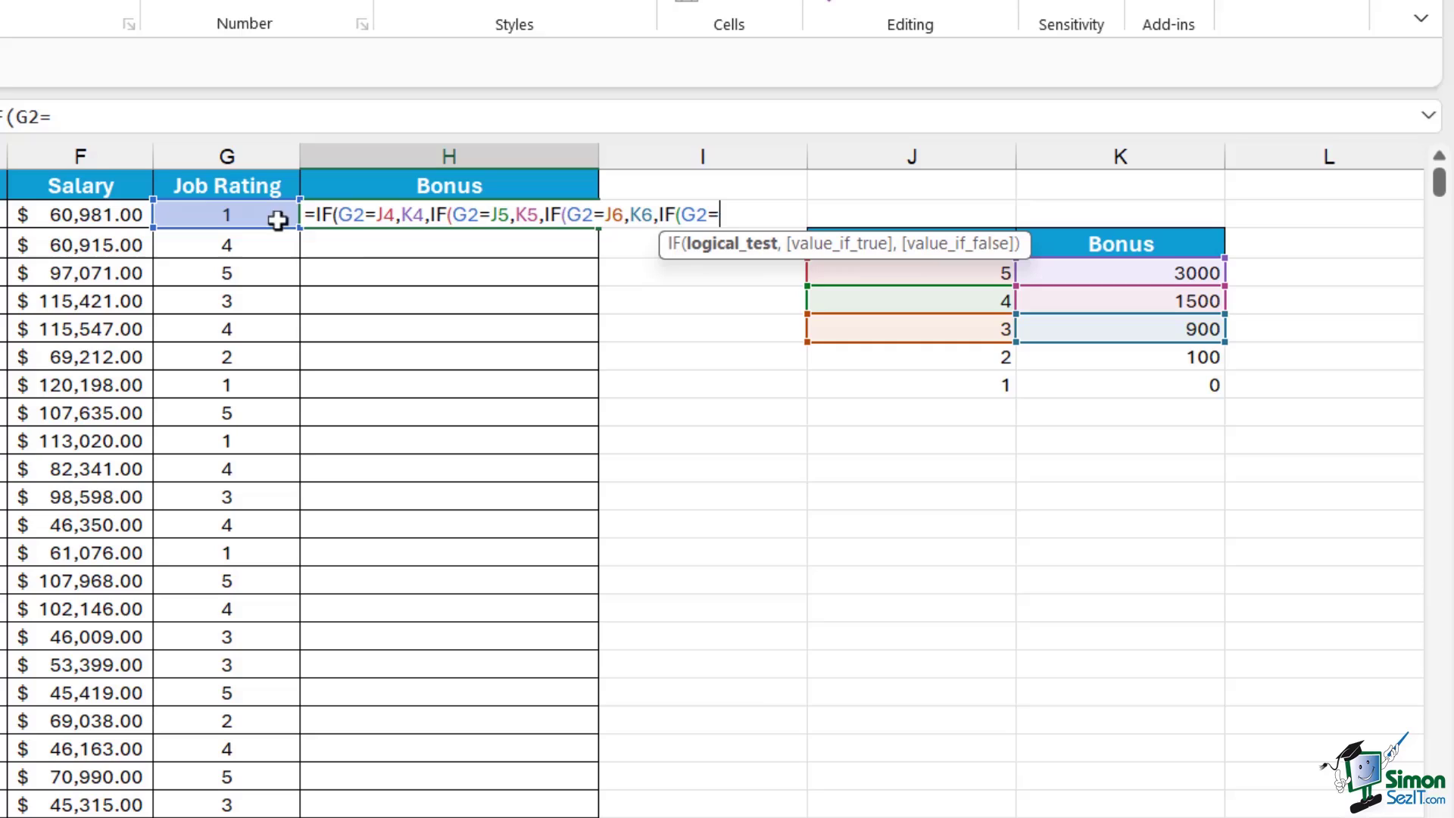
click(947, 355)
text(,)
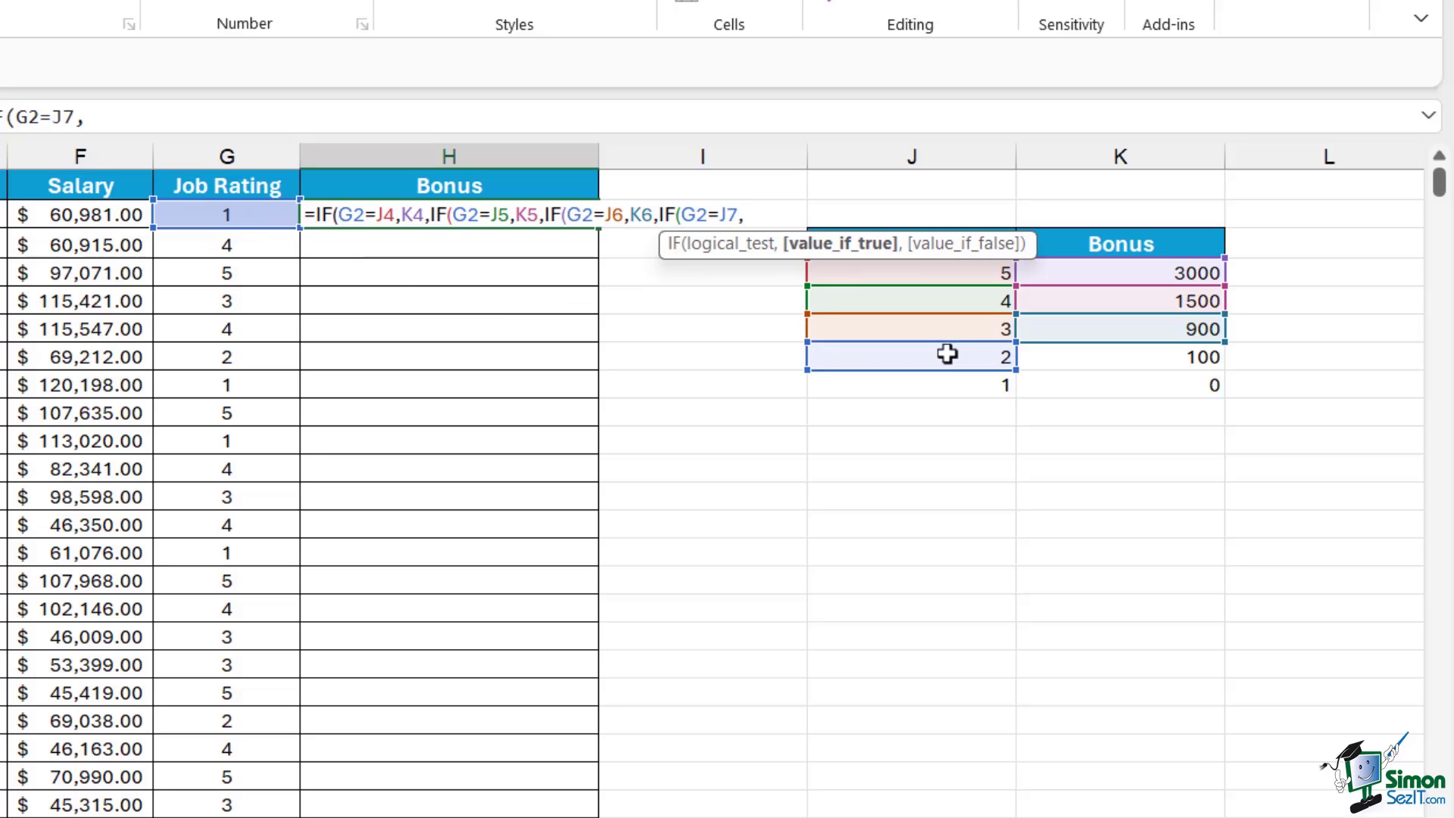
click(1126, 362)
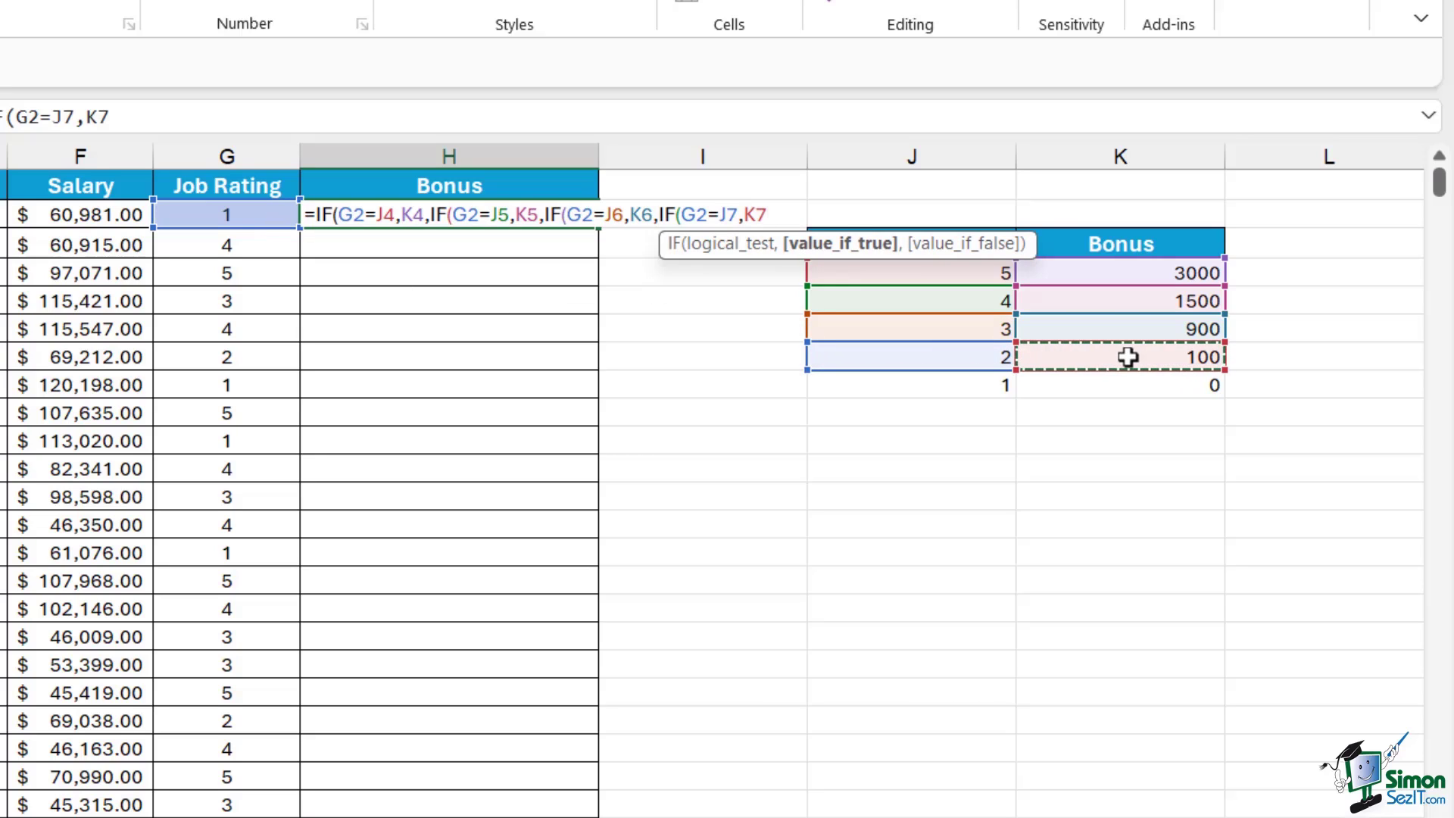
- Finish the H2 formula with K8 as the last value-if-false, closing all four IFs, and fill it down the Bonus column
text(,)
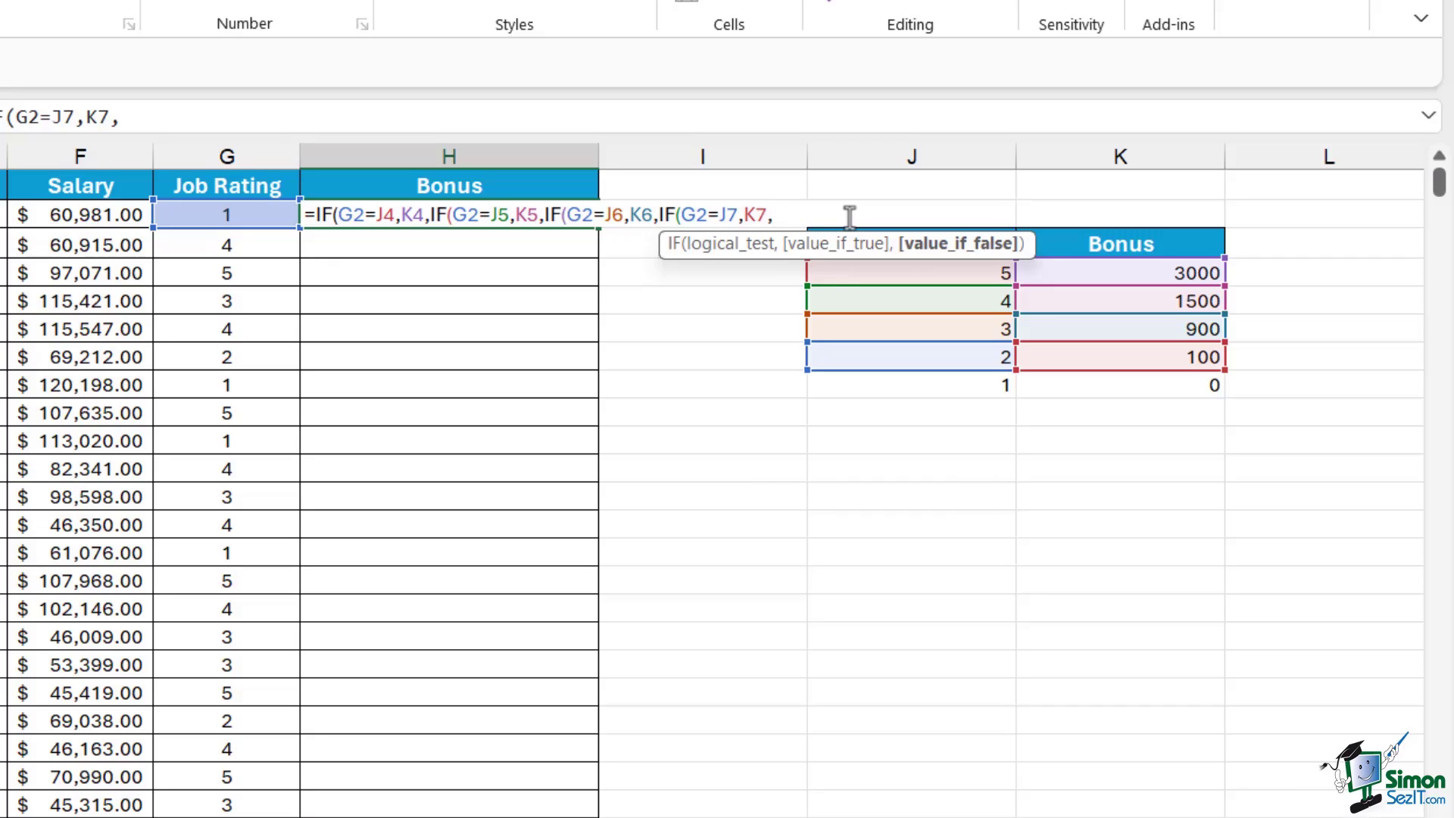
text("")
key(BackSpace)
click(1206, 386)
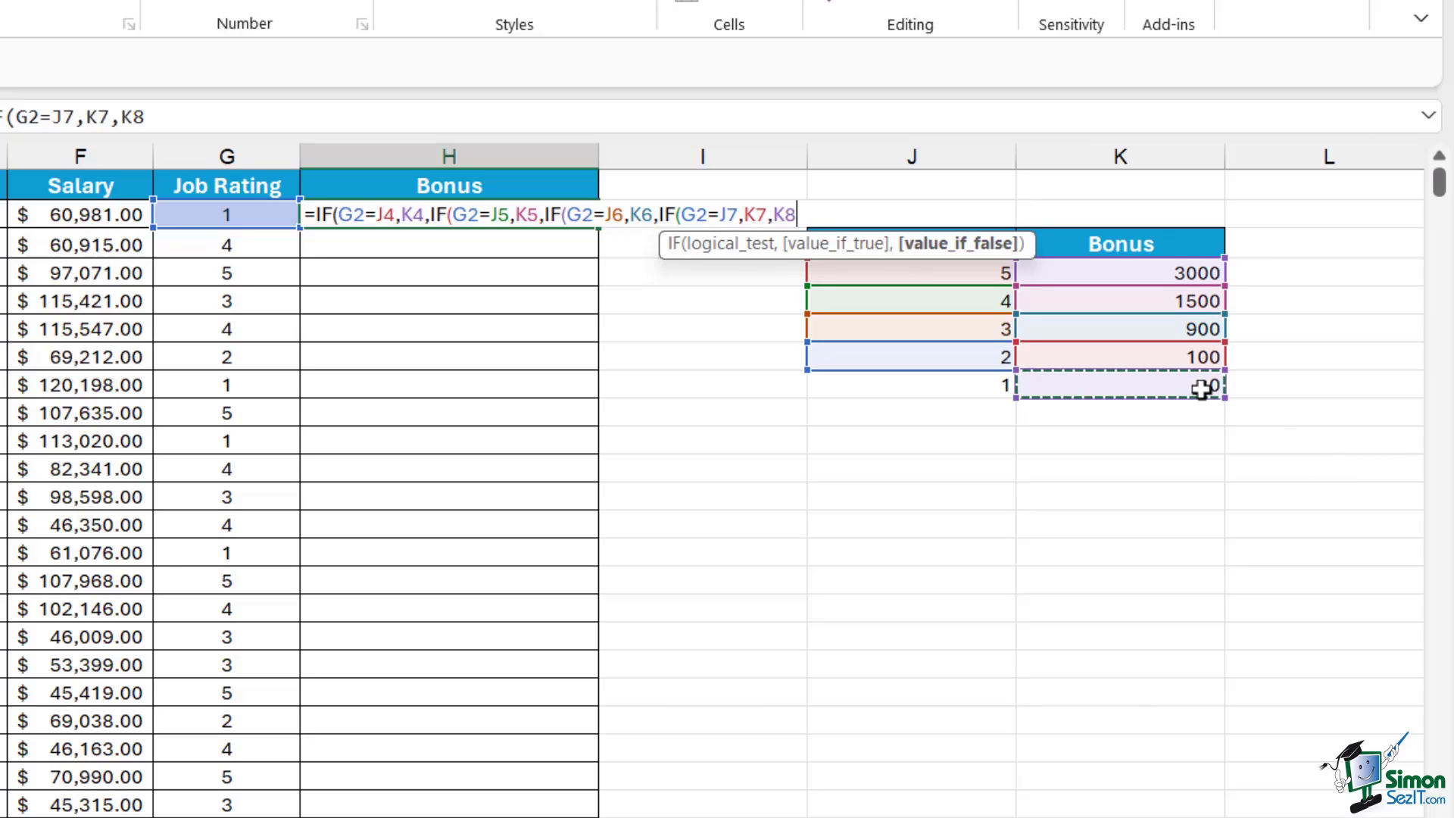
text())
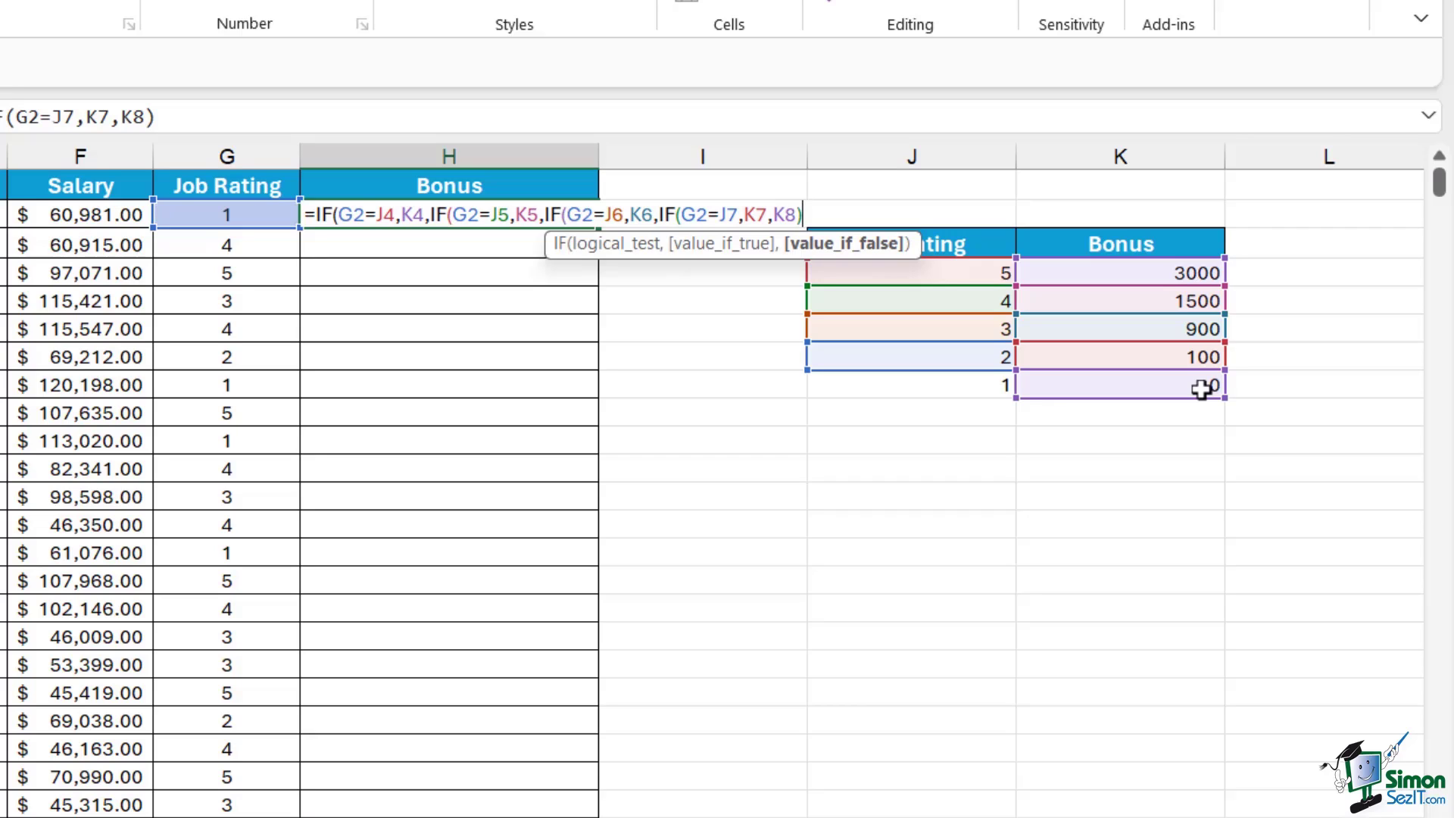
text()))
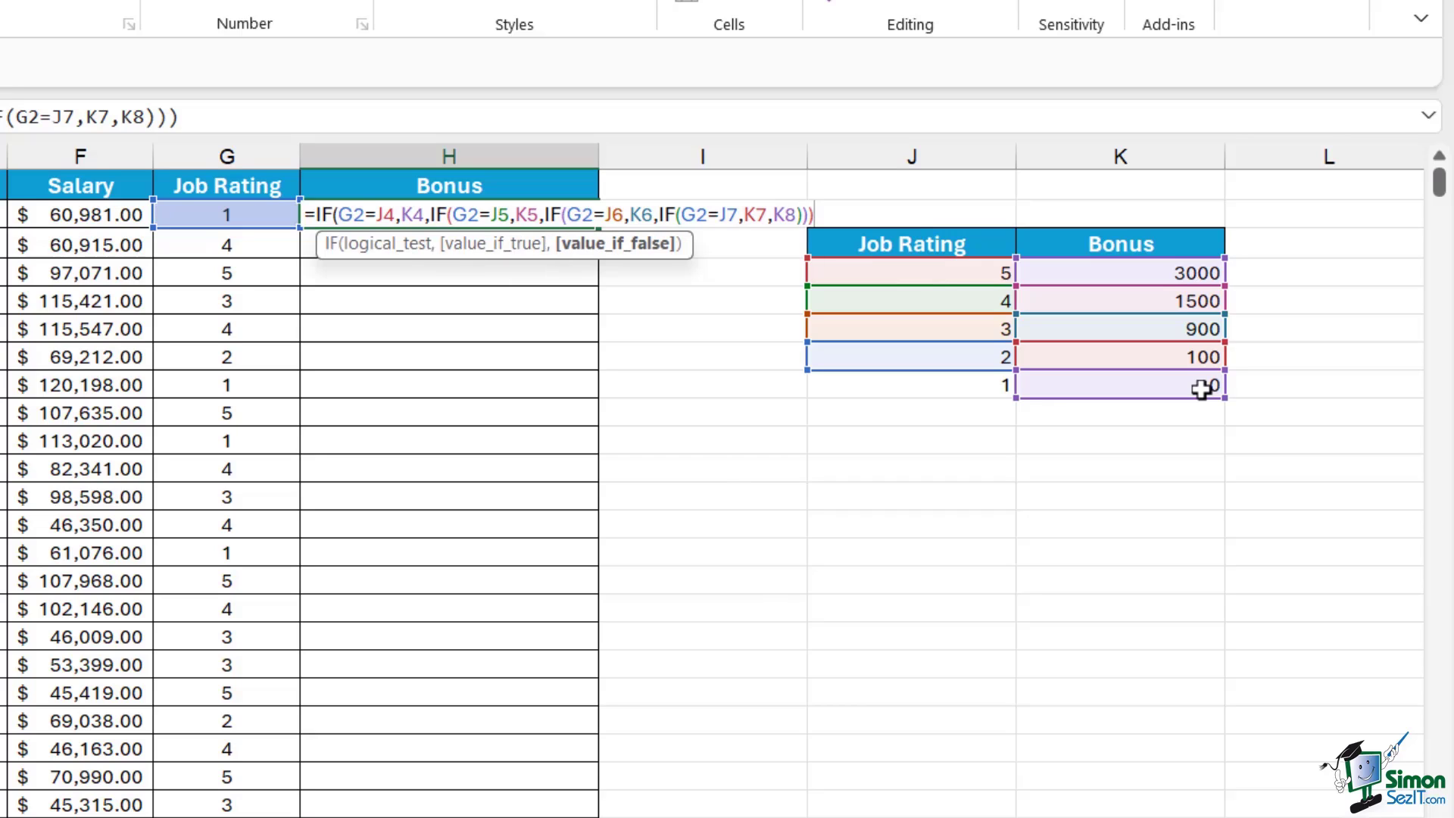
text())
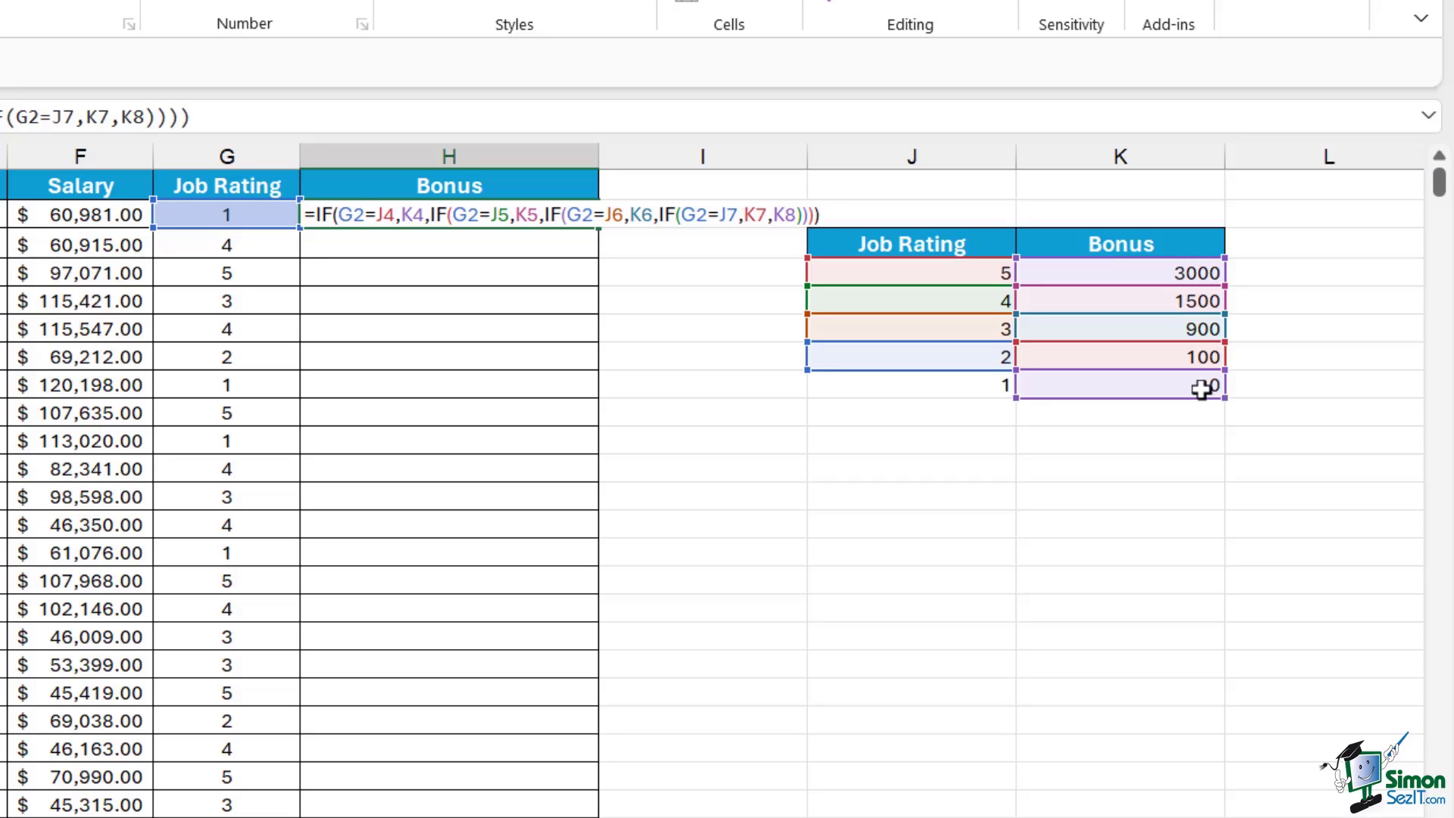
key(Return)
key(Up)
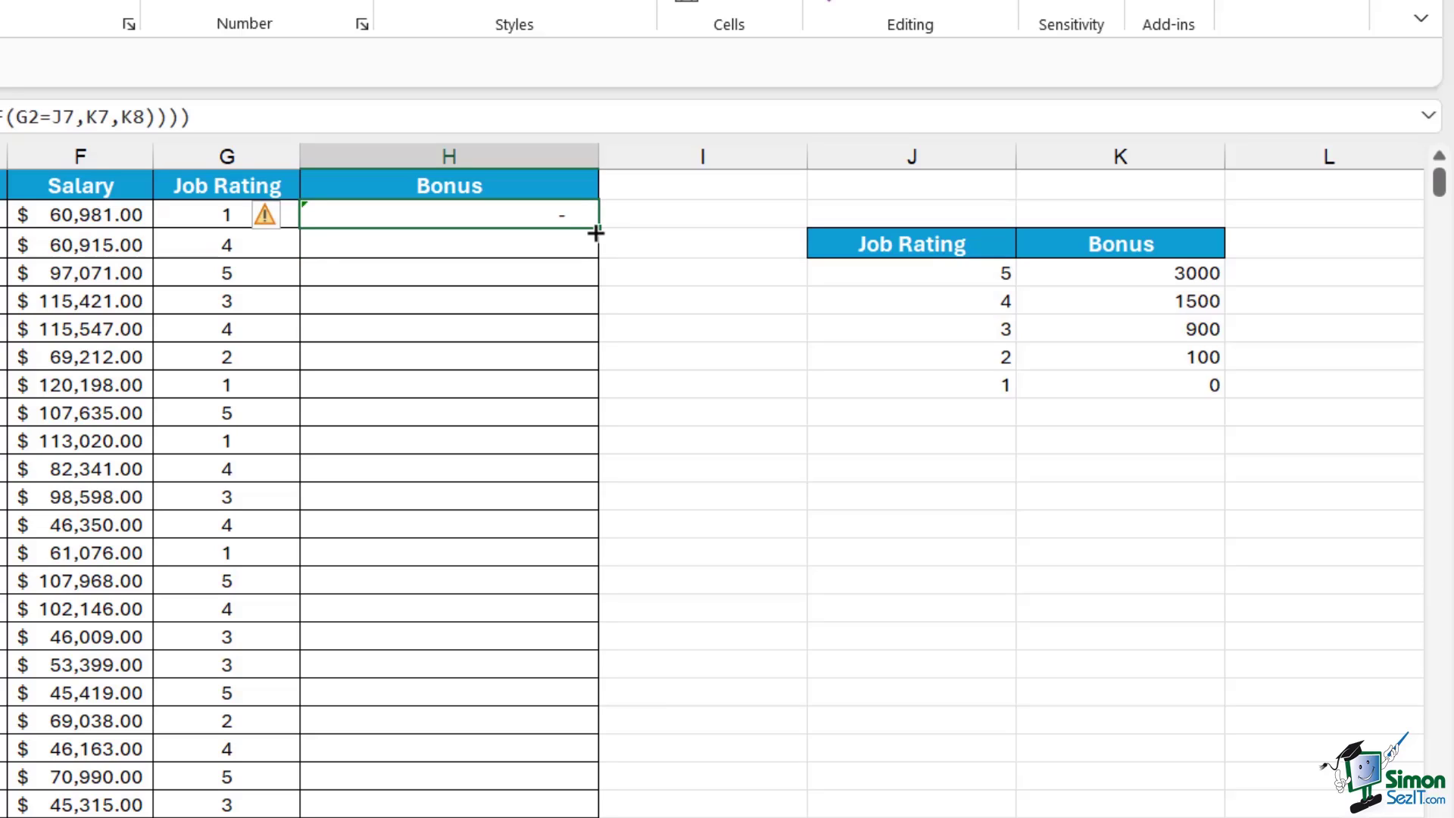
double_click(595, 233)
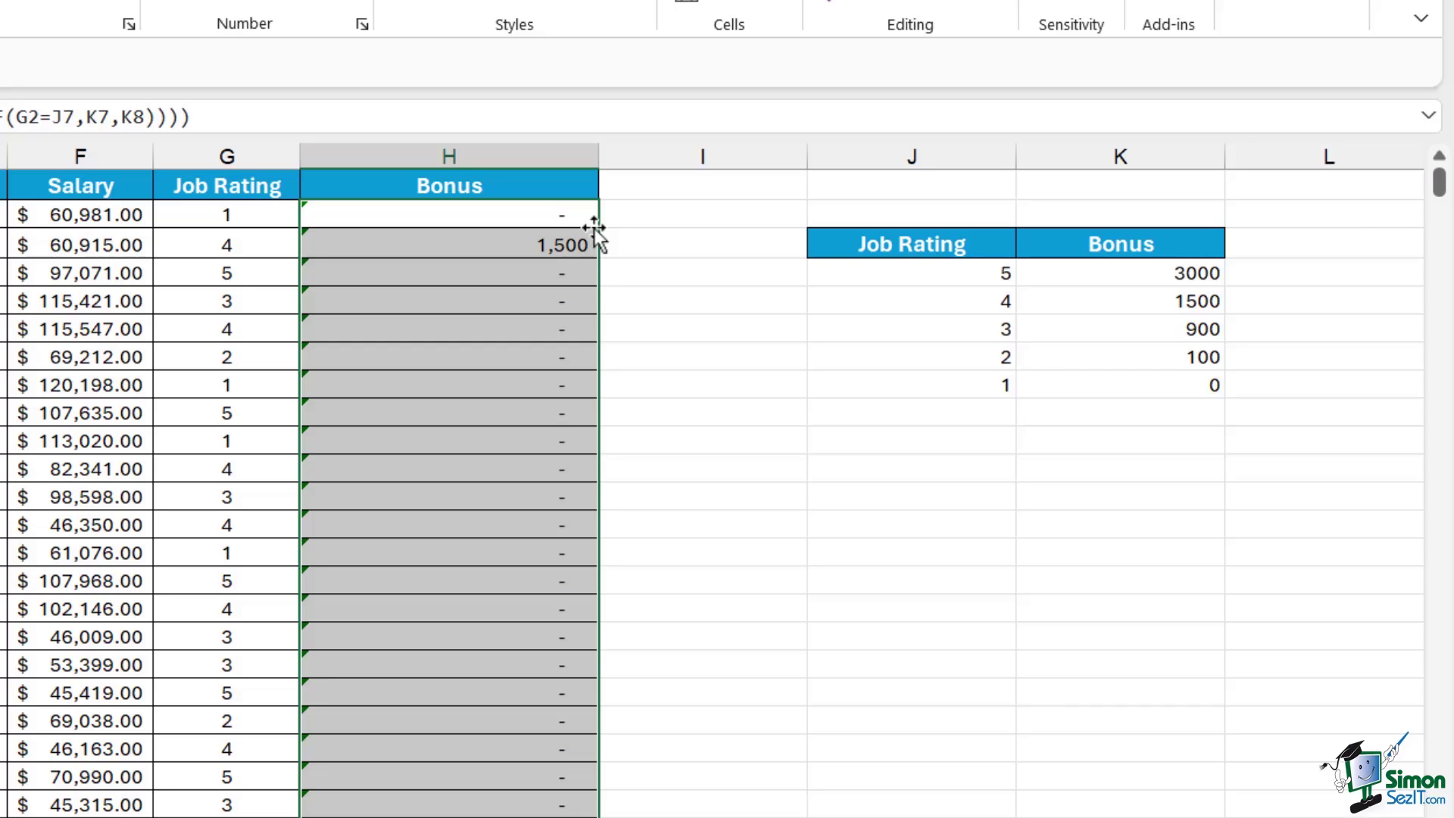
- Make the J4, K4, J5 and K5 references in the H2 formula absolute: $J$4, $K$4, $J$5, $K$5
double_click(530, 220)
click(582, 215)
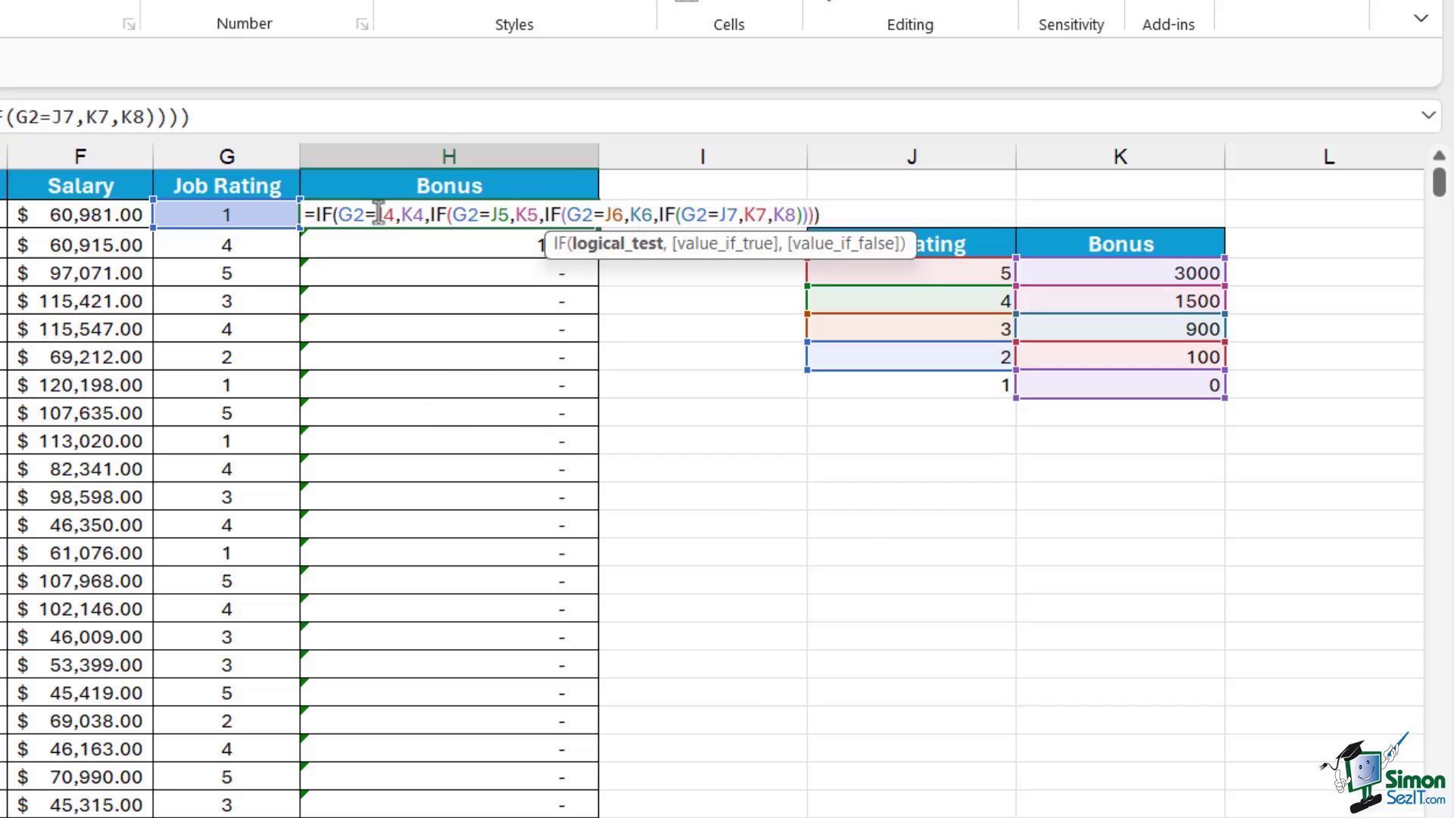
drag(377, 214, 393, 213)
key(F4)
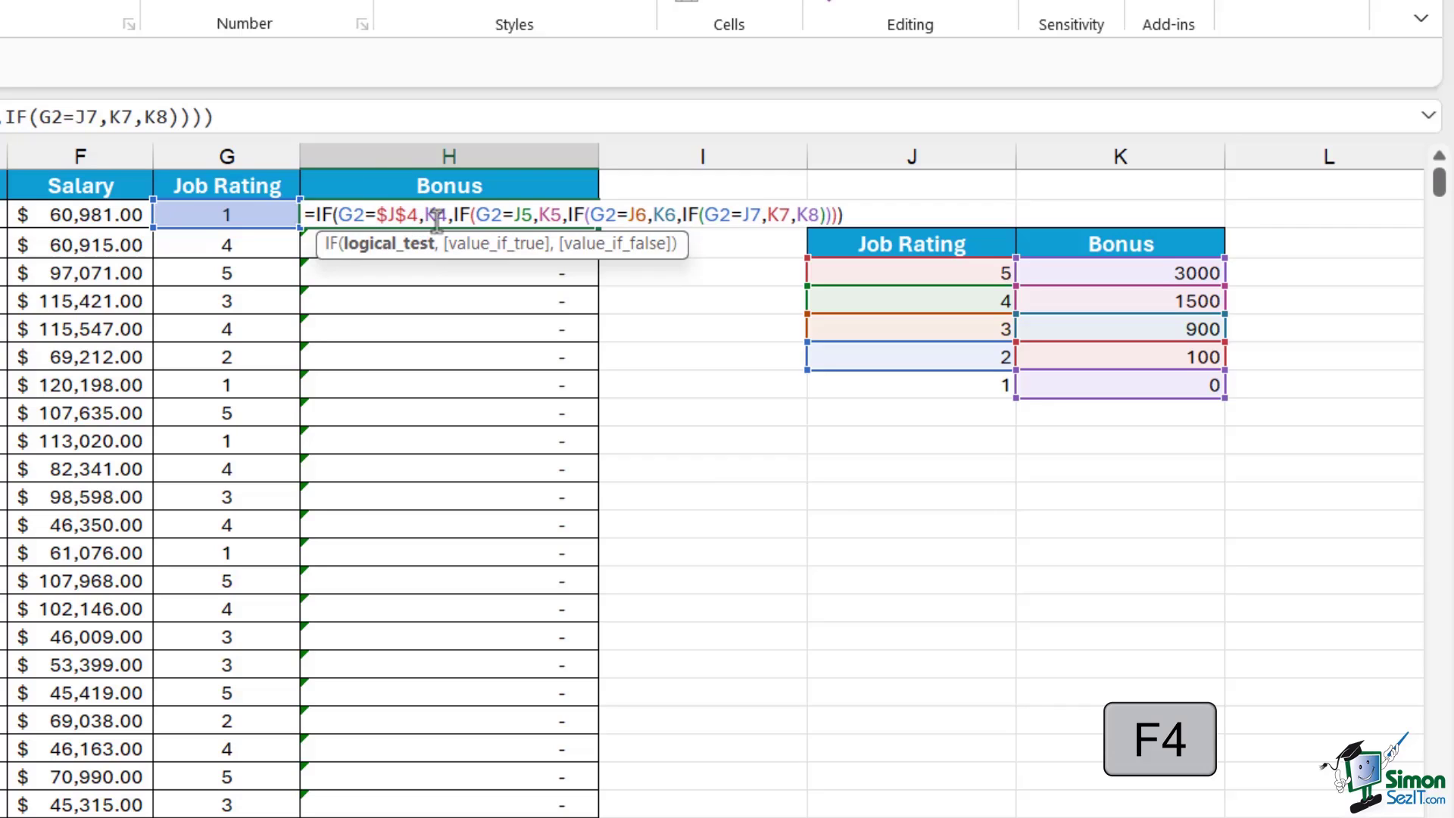
drag(425, 215, 447, 218)
key(F4)
drag(536, 214, 603, 218)
key(F4)
key(F4)
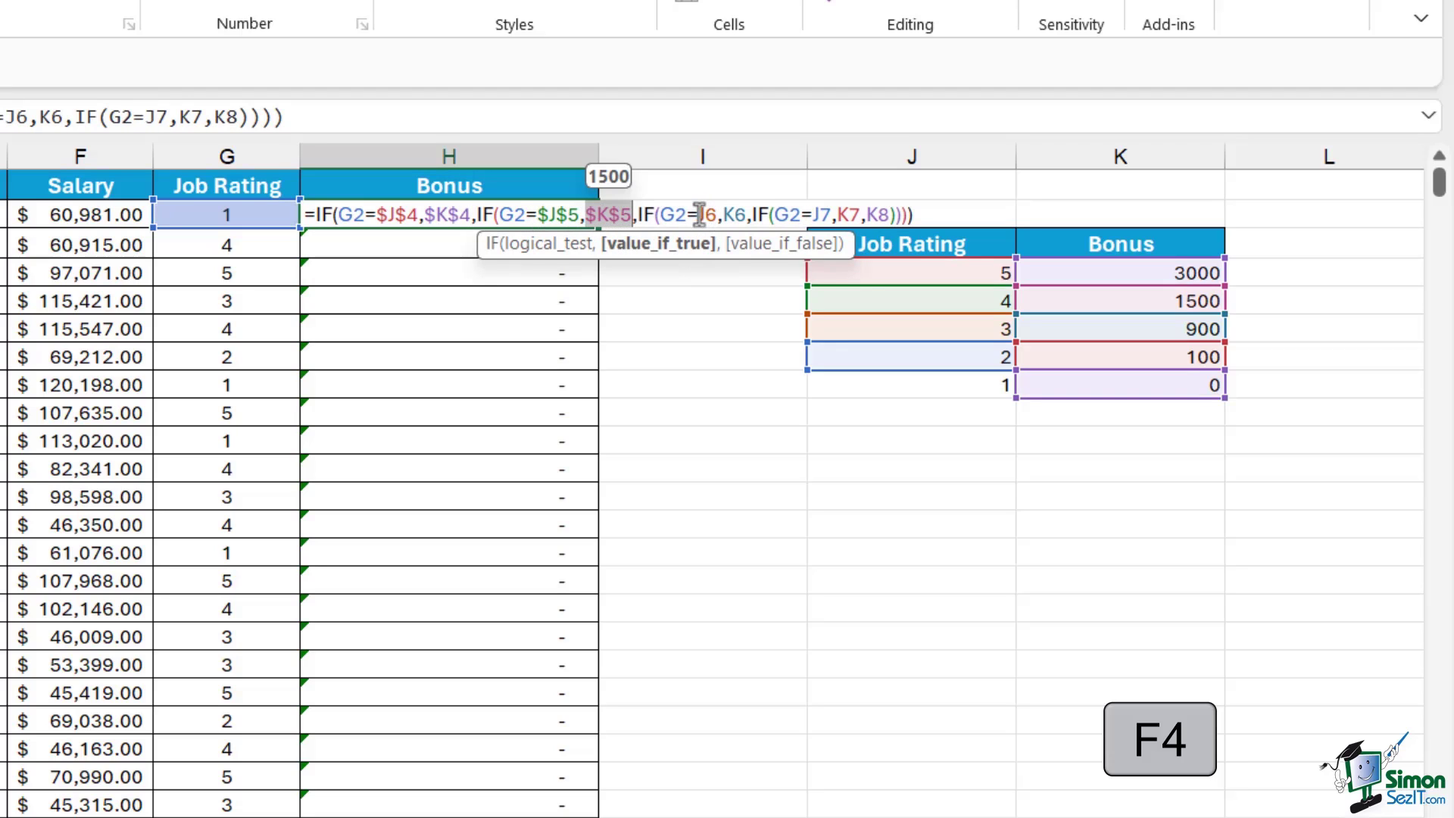
- Make the remaining lookup references in the H2 formula absolute: $J$6, $K$6, $J$7, $K$7 and $K$8, and commit the formula
drag(698, 215, 770, 213)
key(F4)
key(F4)
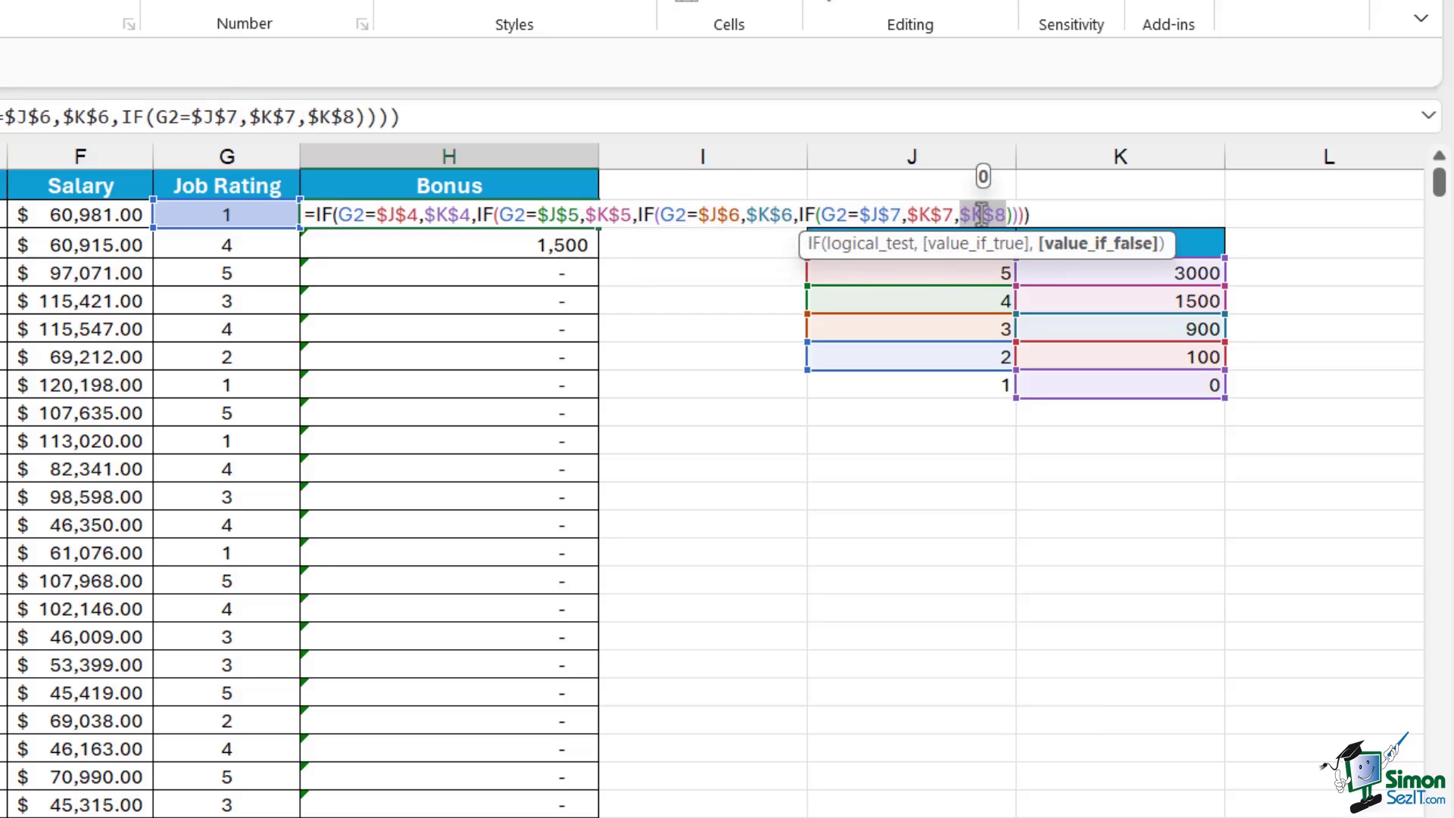
key(Return)
- Refill the H2 formula with its absolute references down the whole Bonus column
click(539, 209)
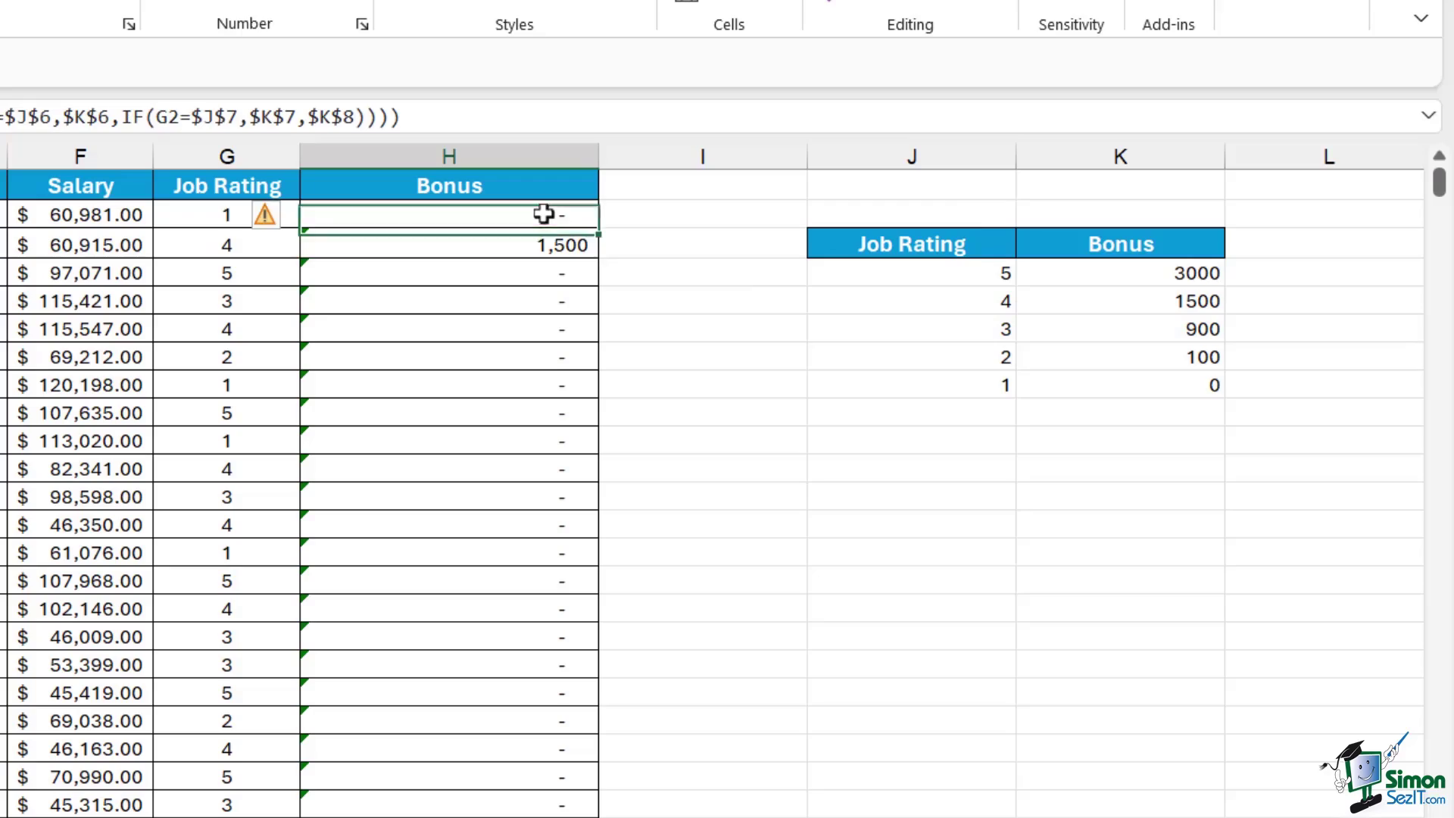
double_click(599, 226)
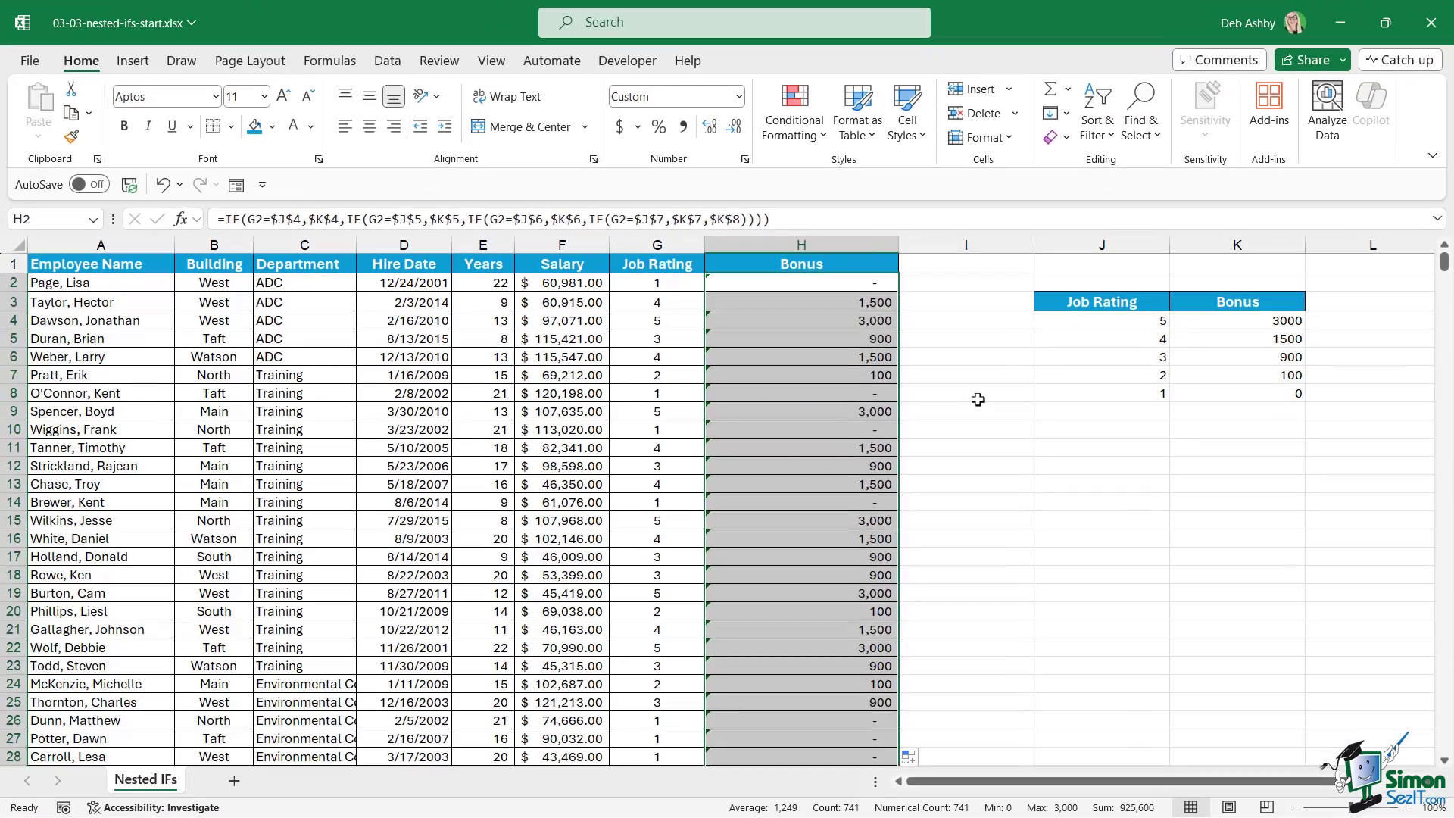
click(978, 399)
click(833, 430)
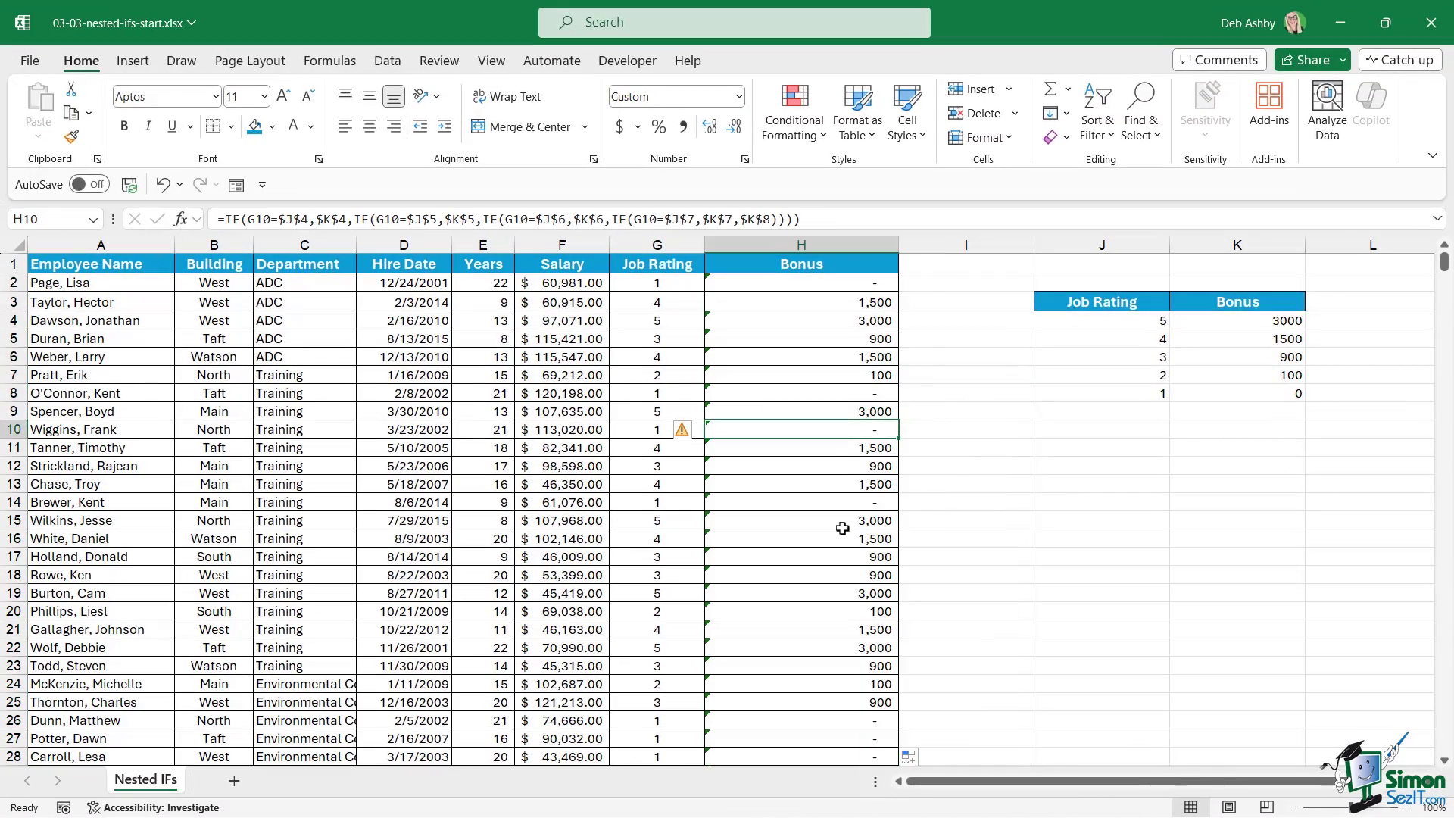
- Ignore the unprotected formula error for all Bonus cells from H2 down to H742 and return to the column header
click(772, 283)
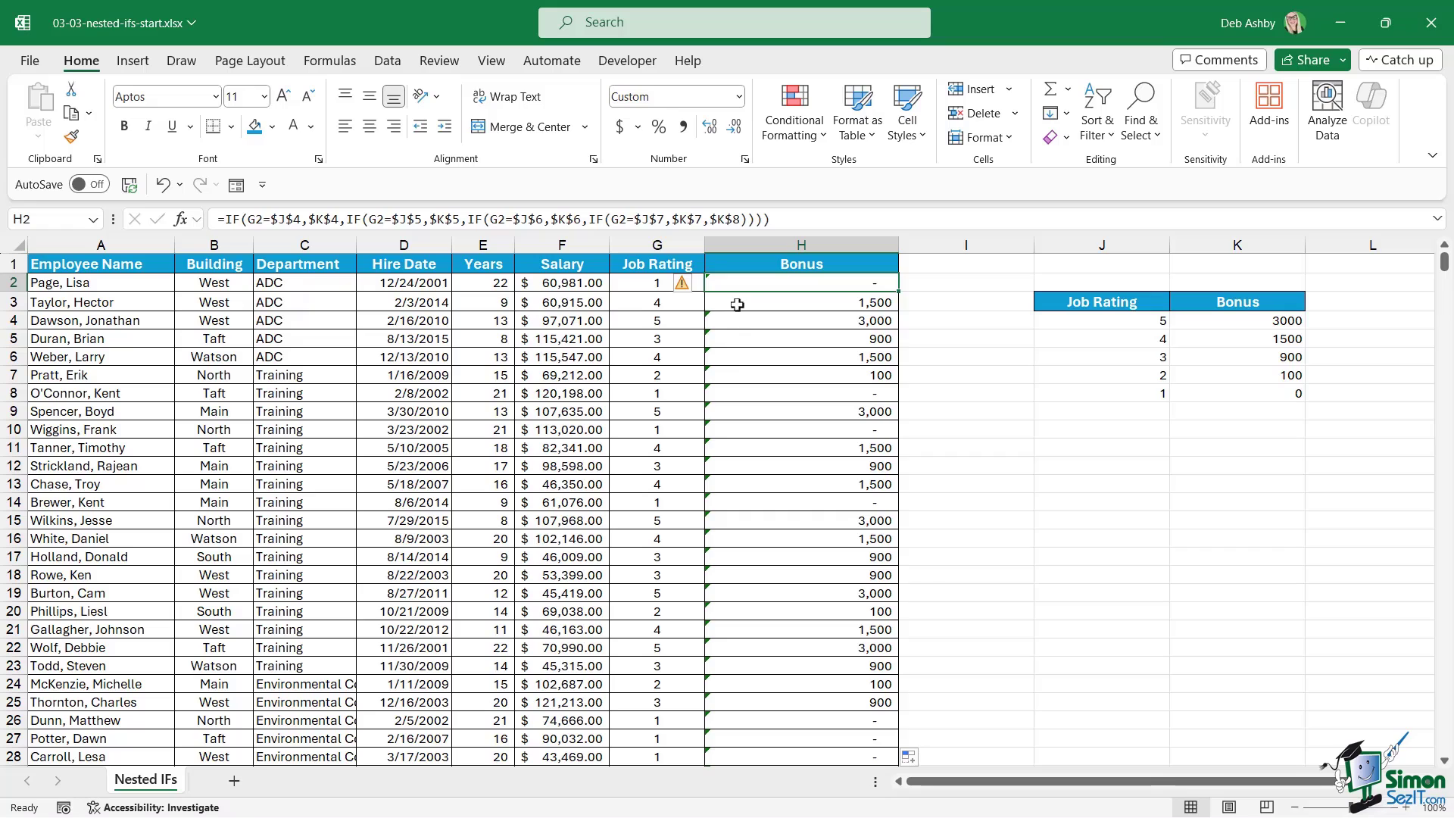
click(692, 287)
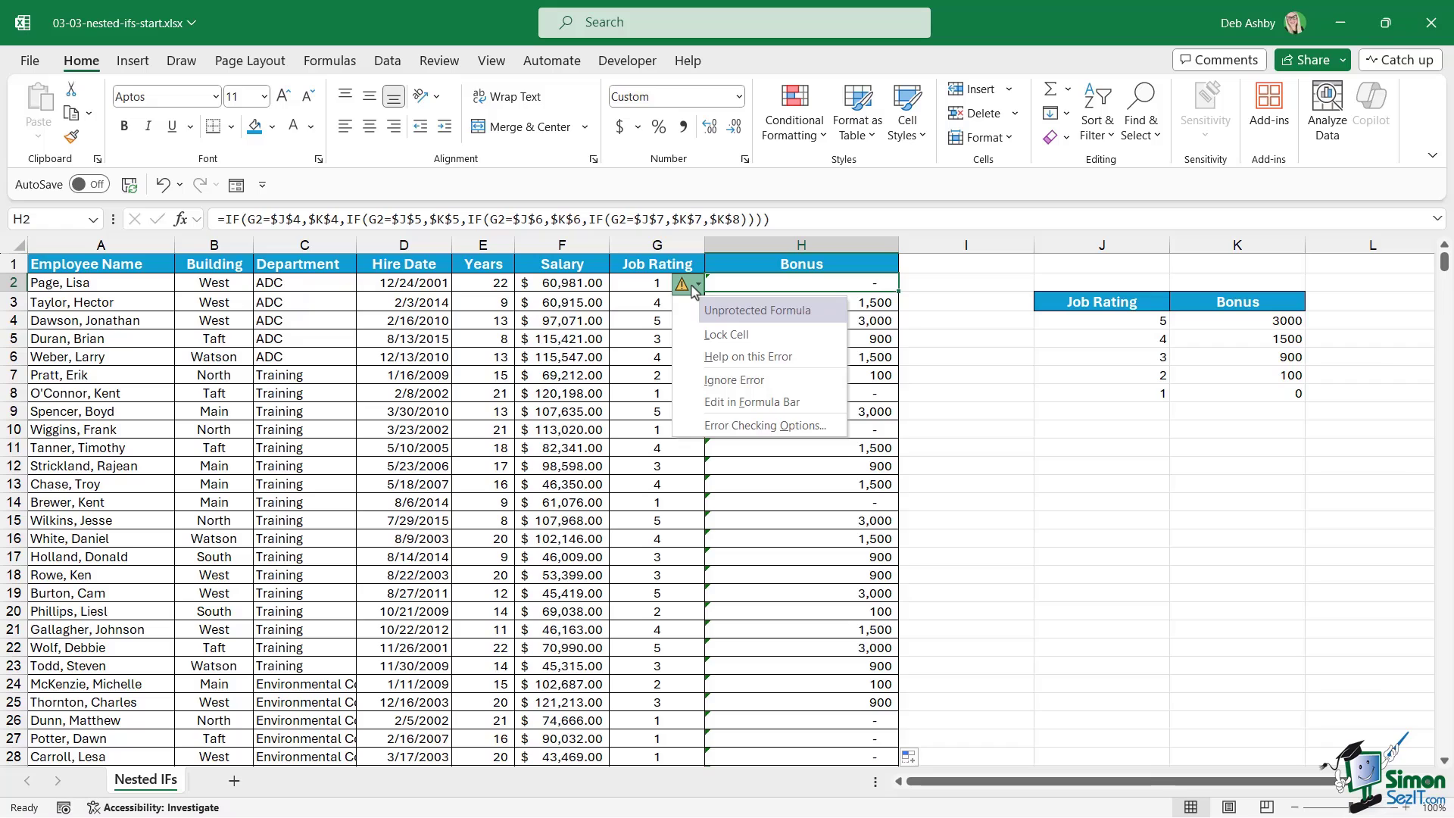
click(695, 291)
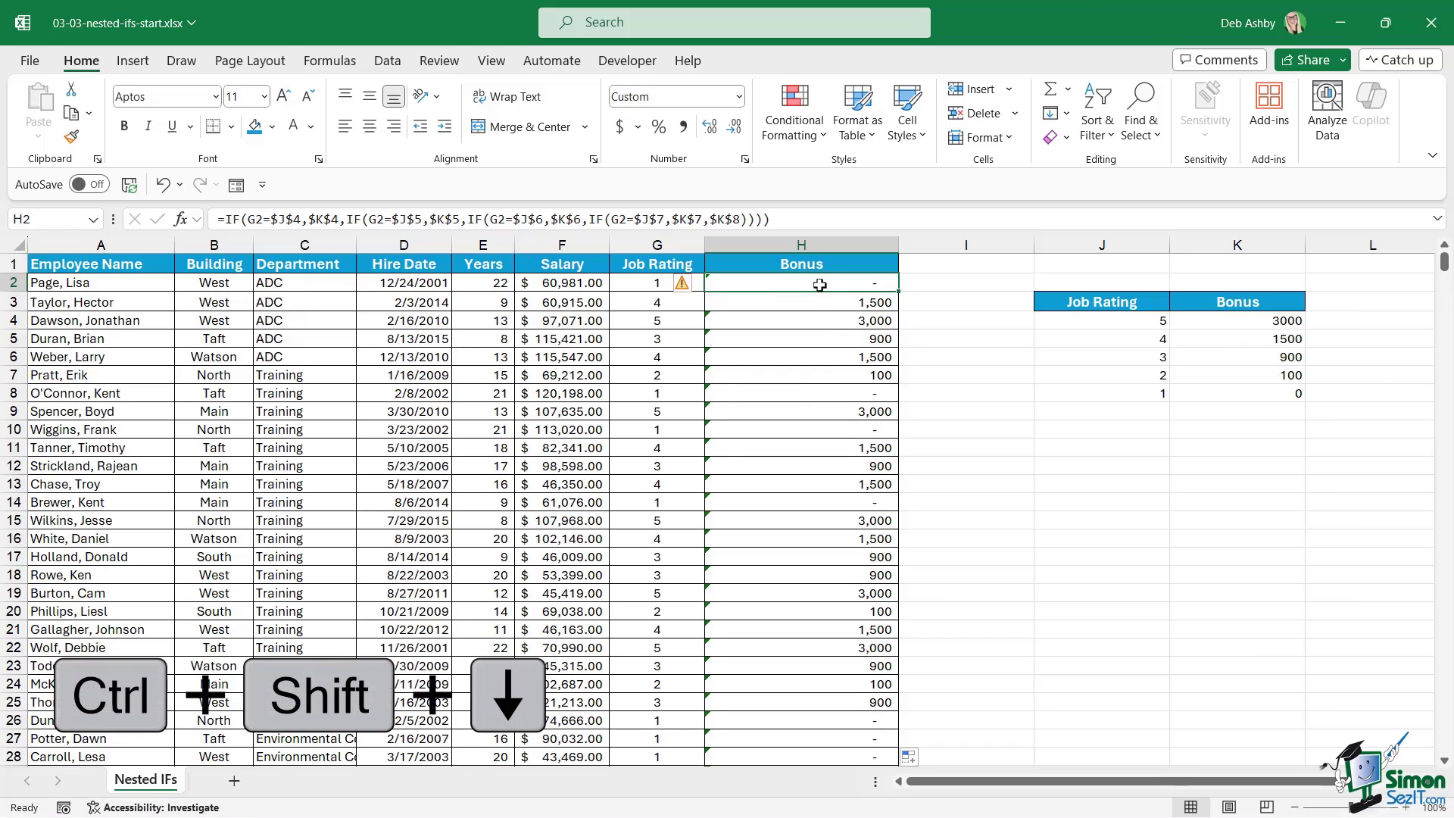
key(ctrl+shift+Down)
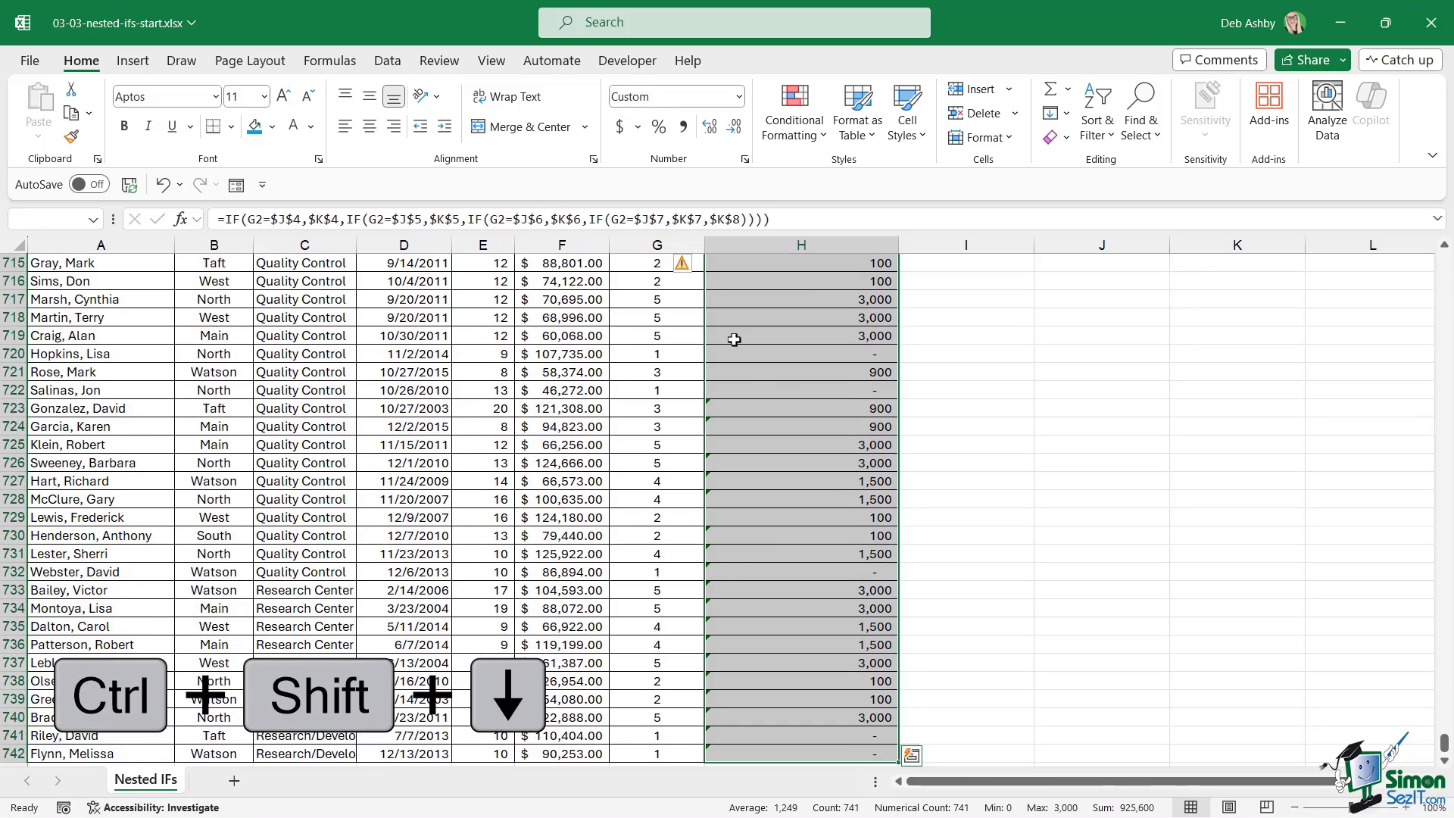
click(695, 267)
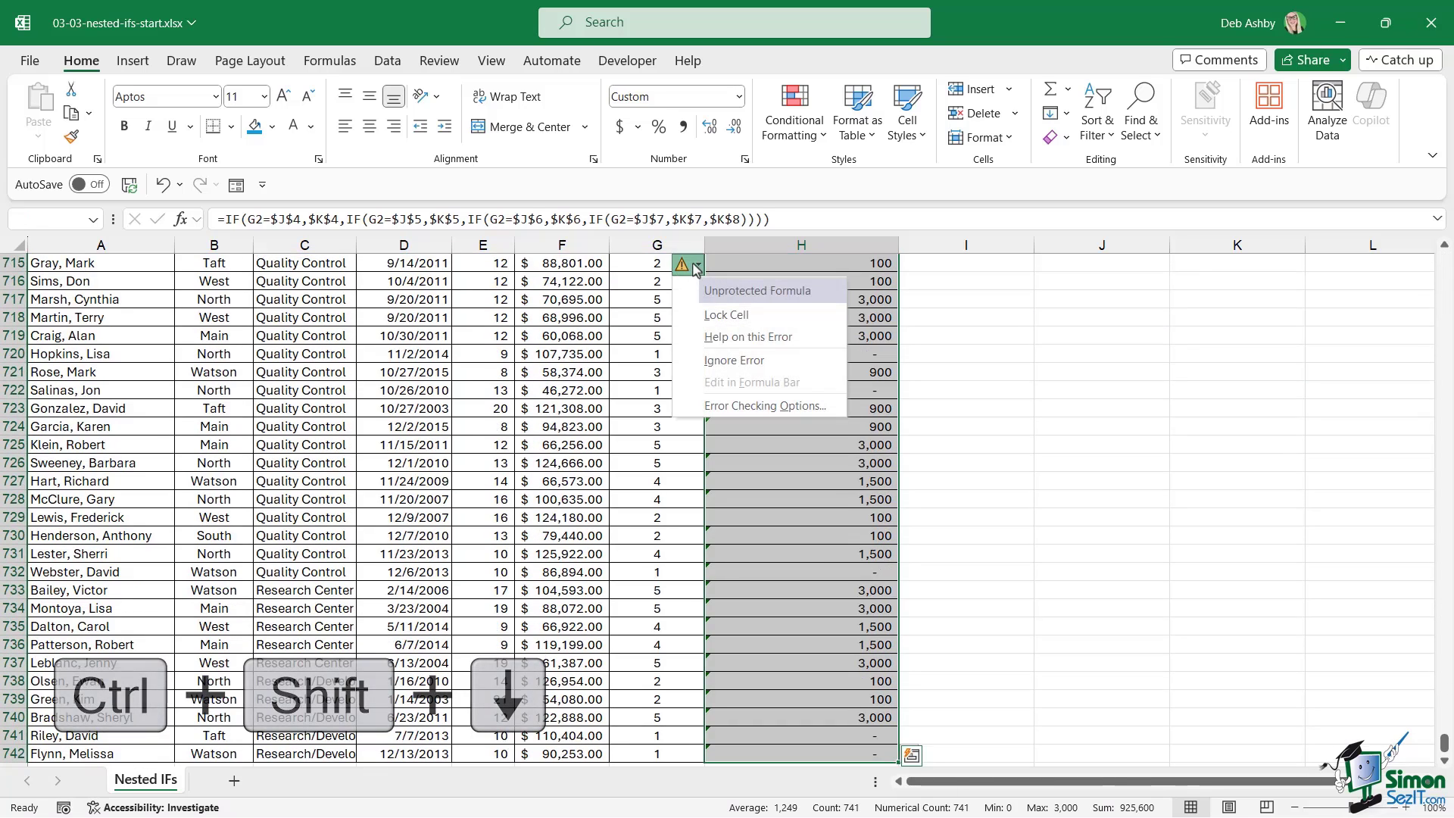
click(741, 361)
click(836, 317)
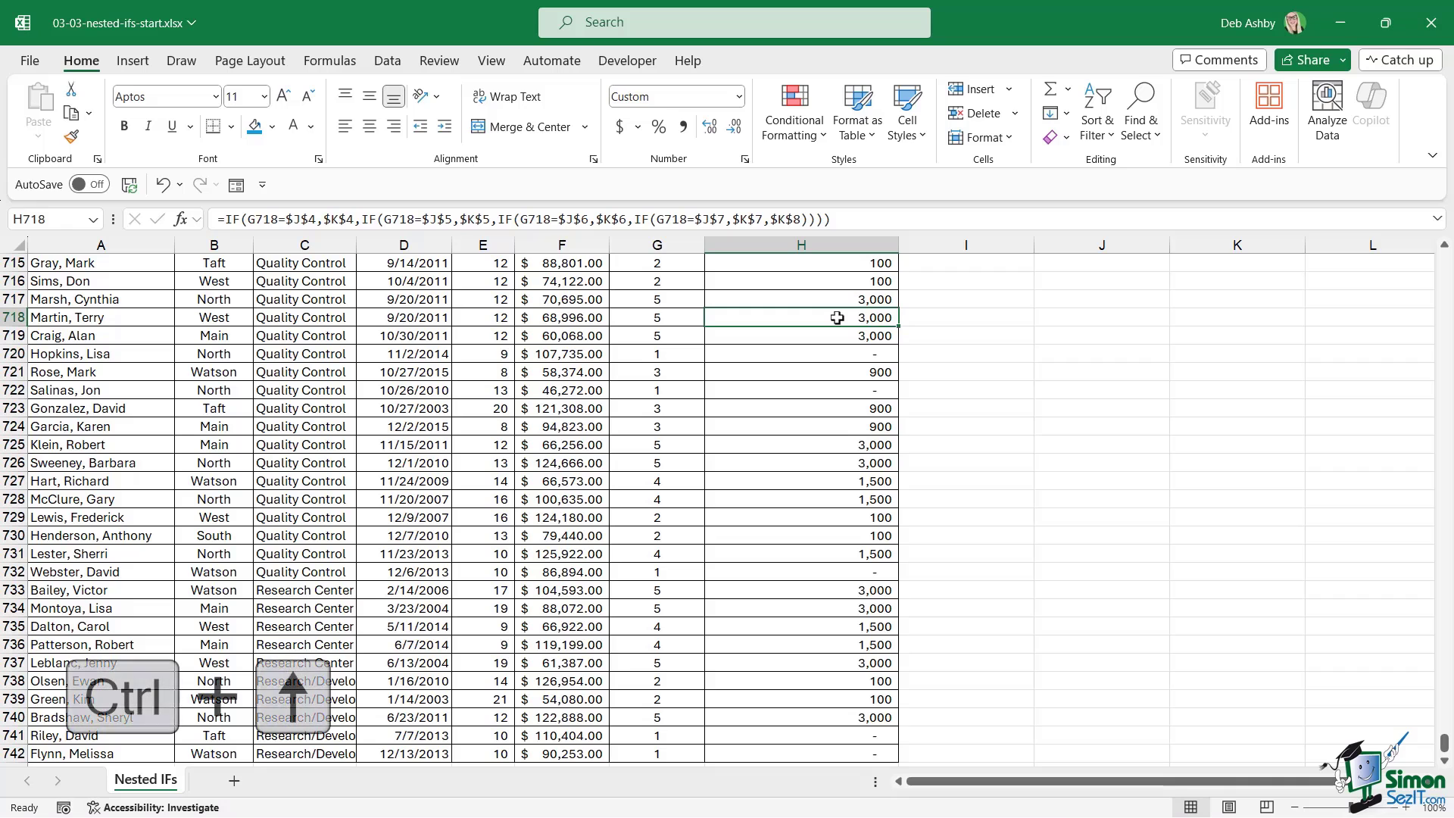
key(ctrl+Up)
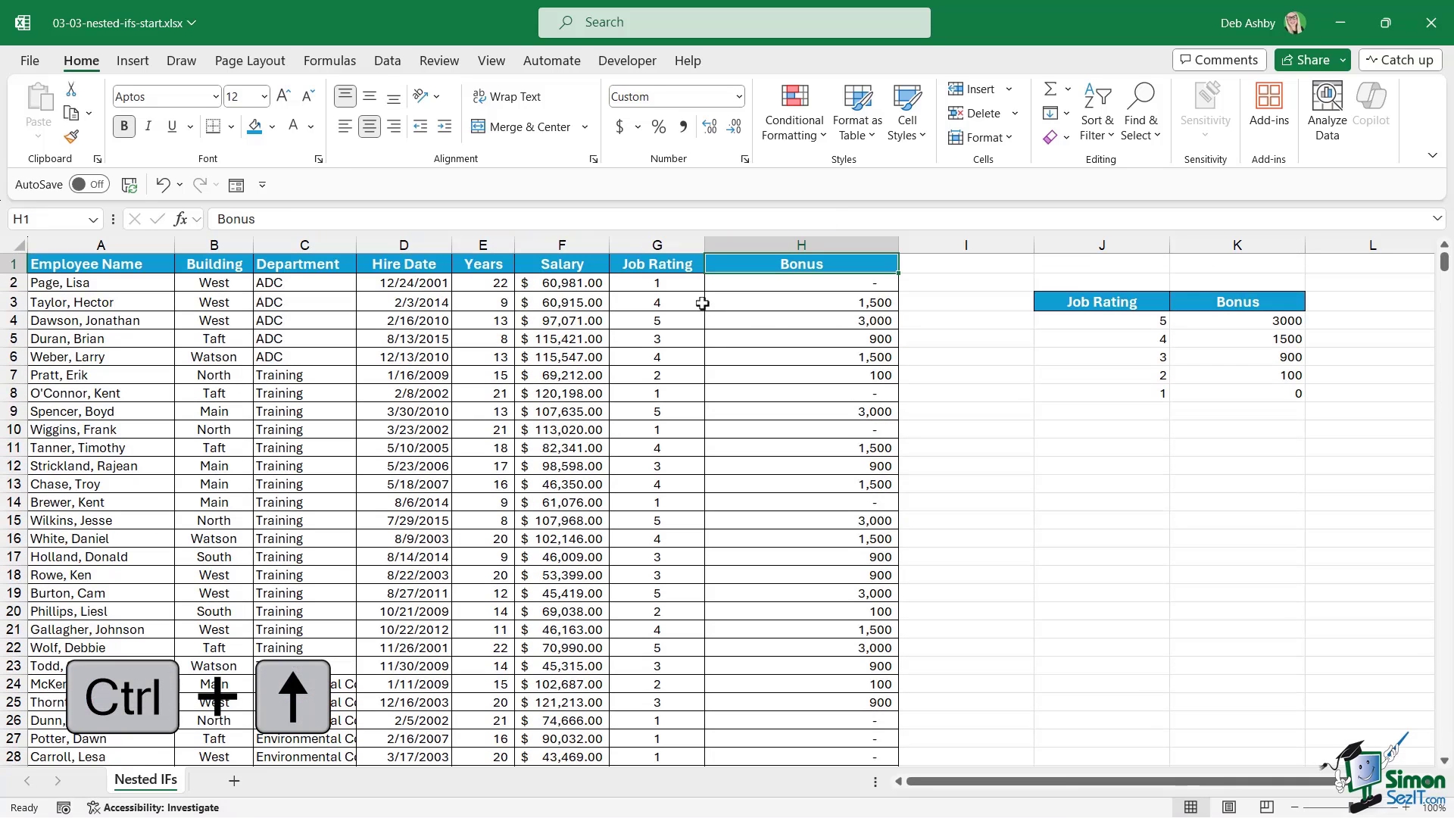
- Check the job ratings in column G and their calculated bonuses against the rating-to-bonus lookup table in J4:K8
click(659, 356)
click(670, 467)
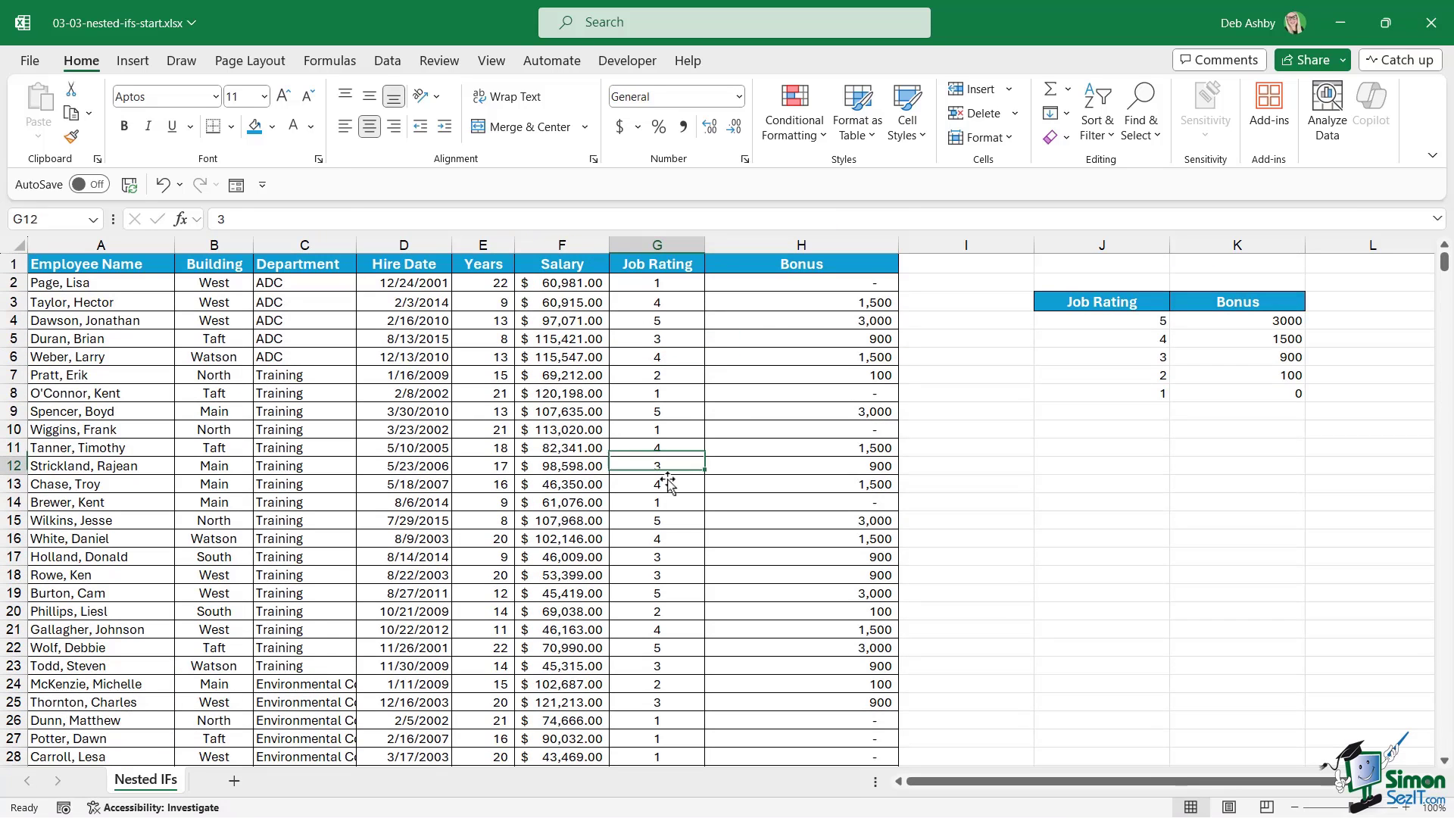
click(673, 571)
click(630, 335)
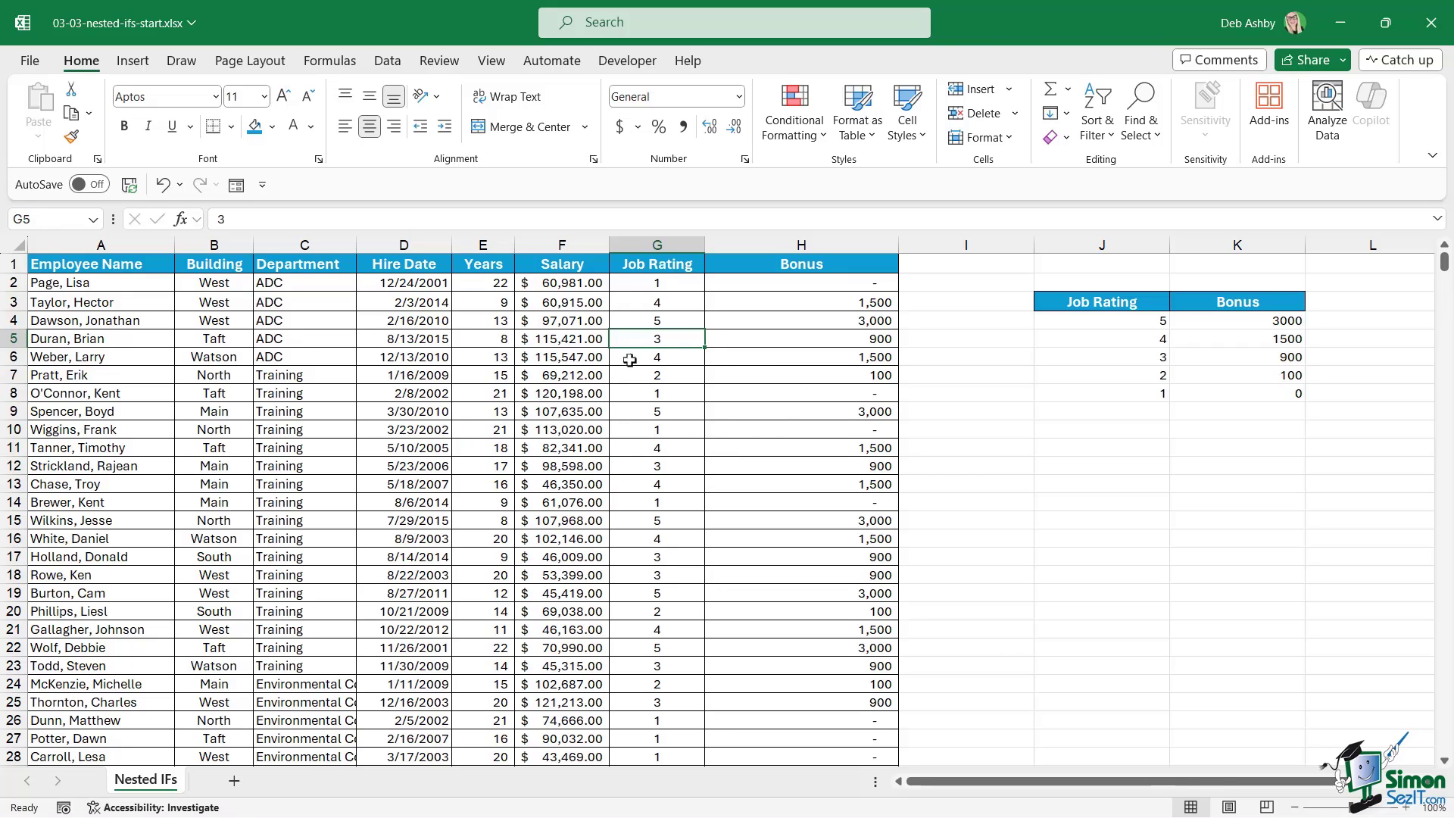
click(640, 282)
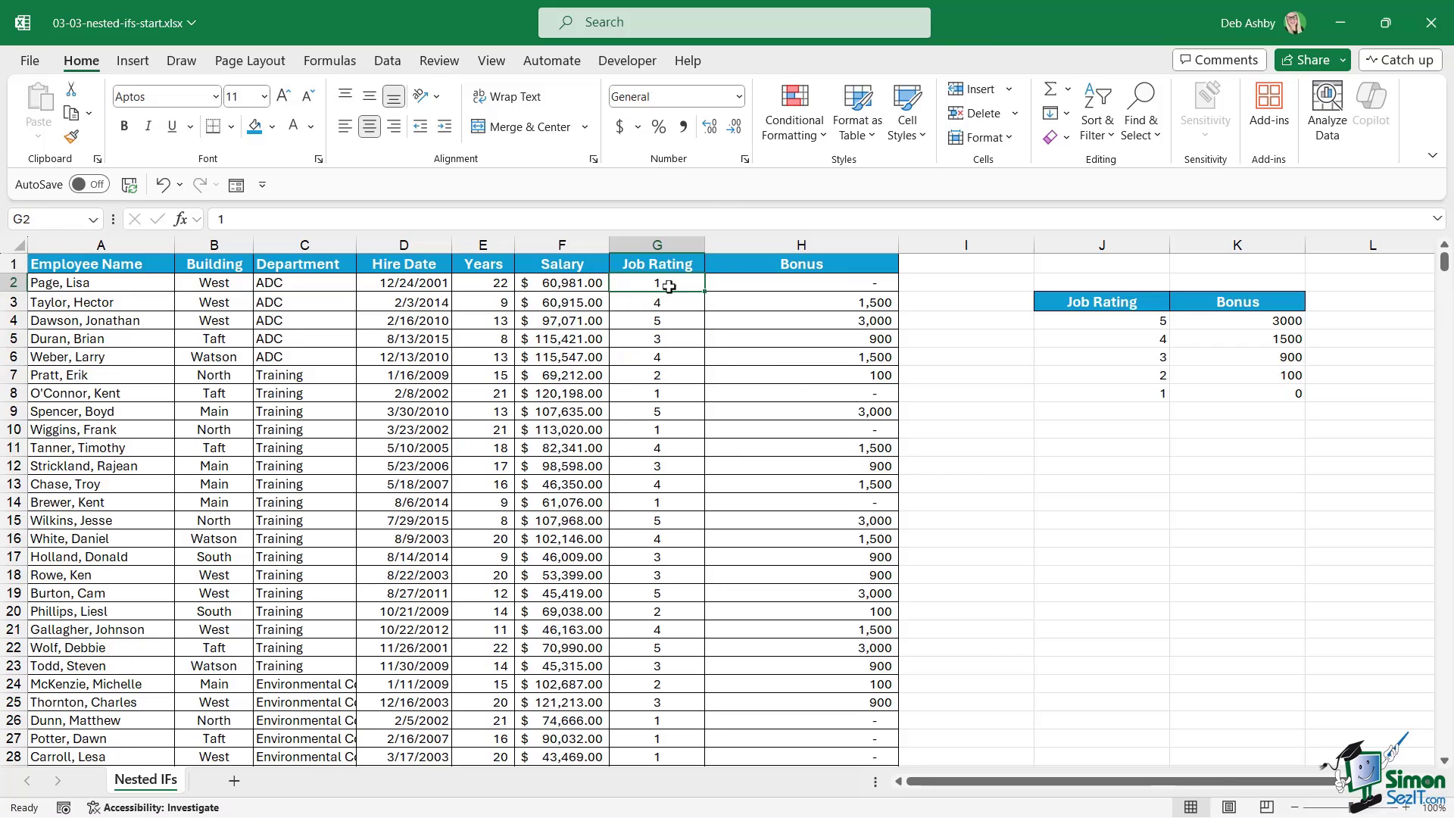
click(816, 282)
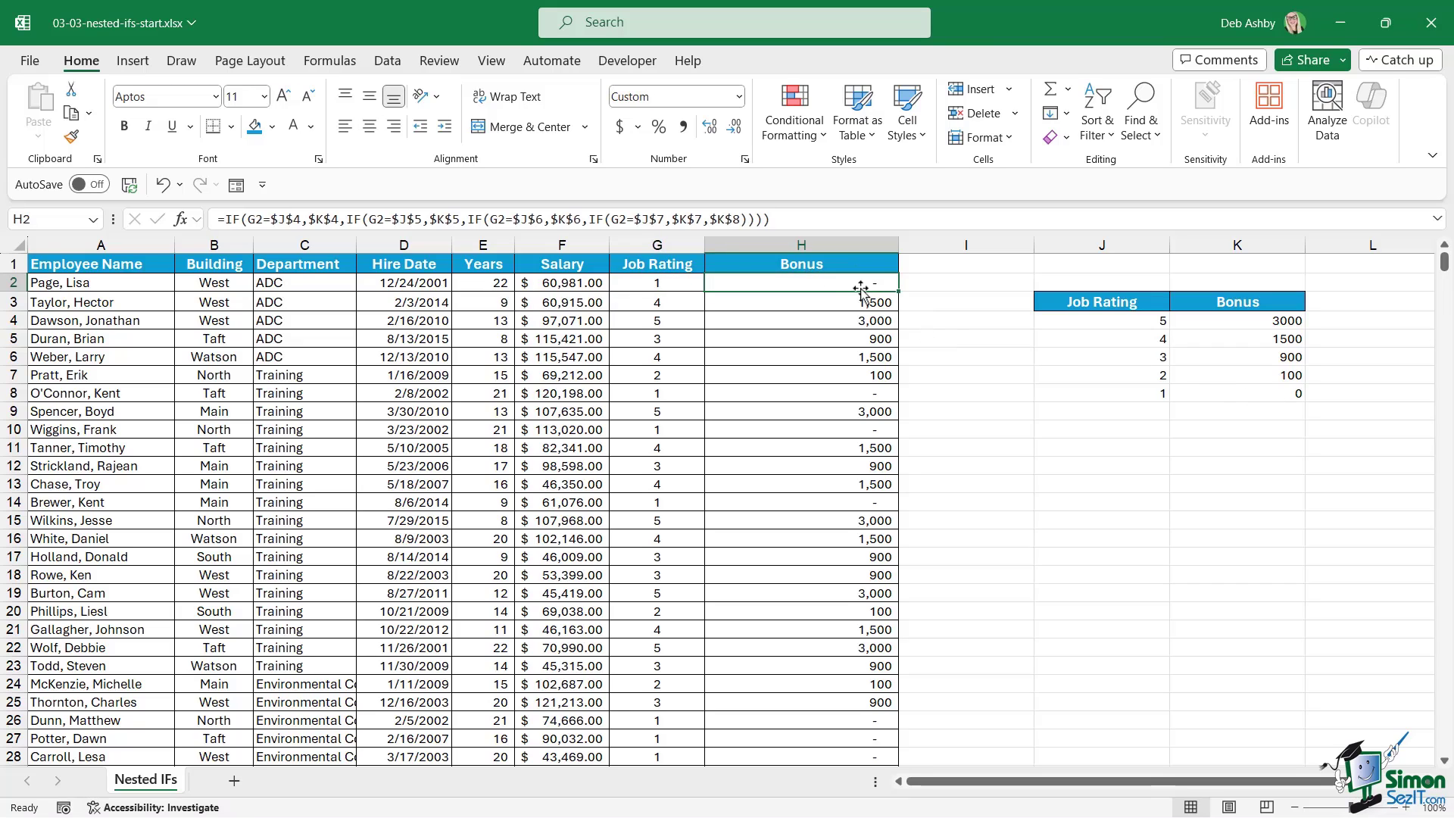
click(631, 304)
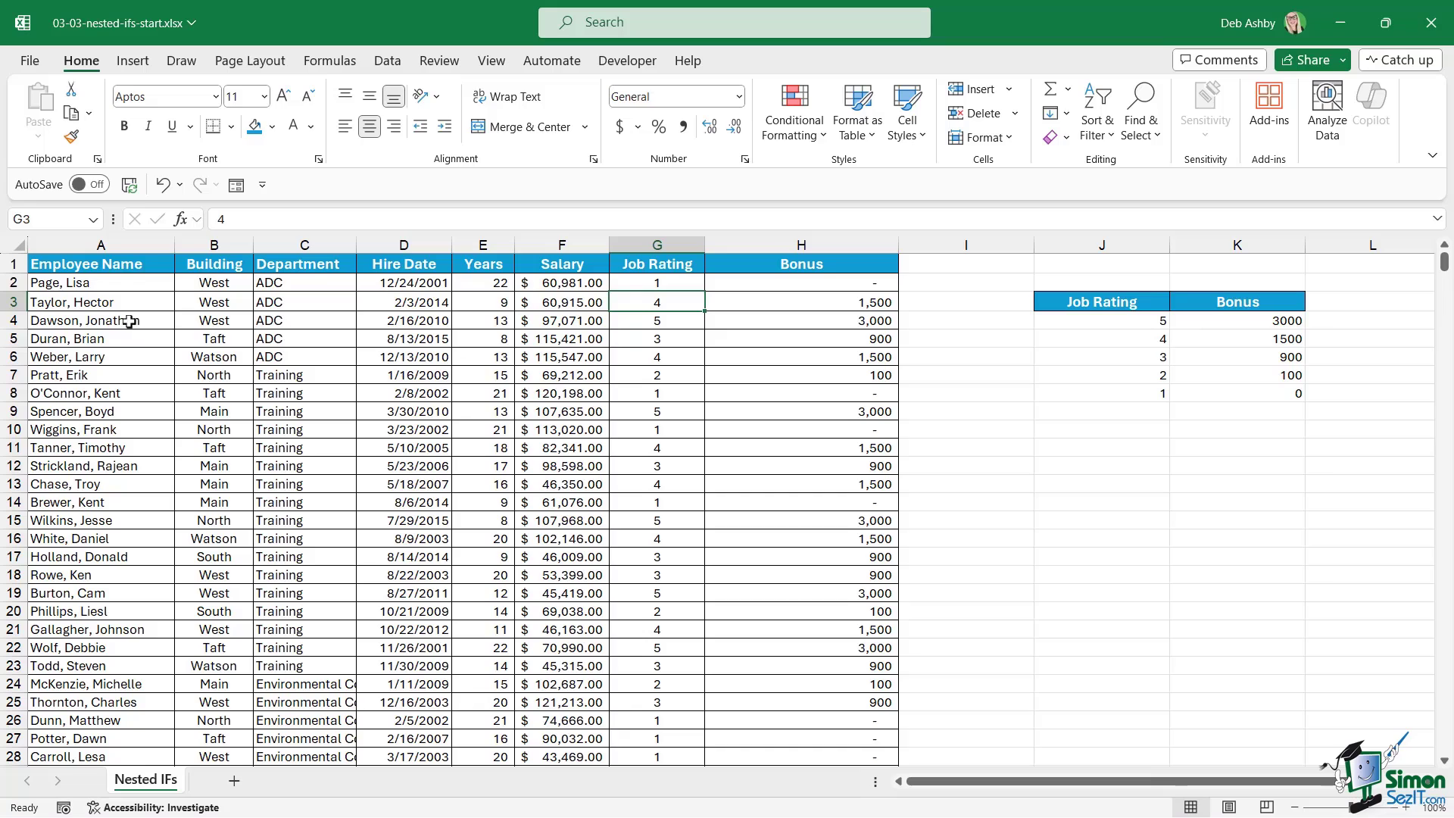
click(662, 321)
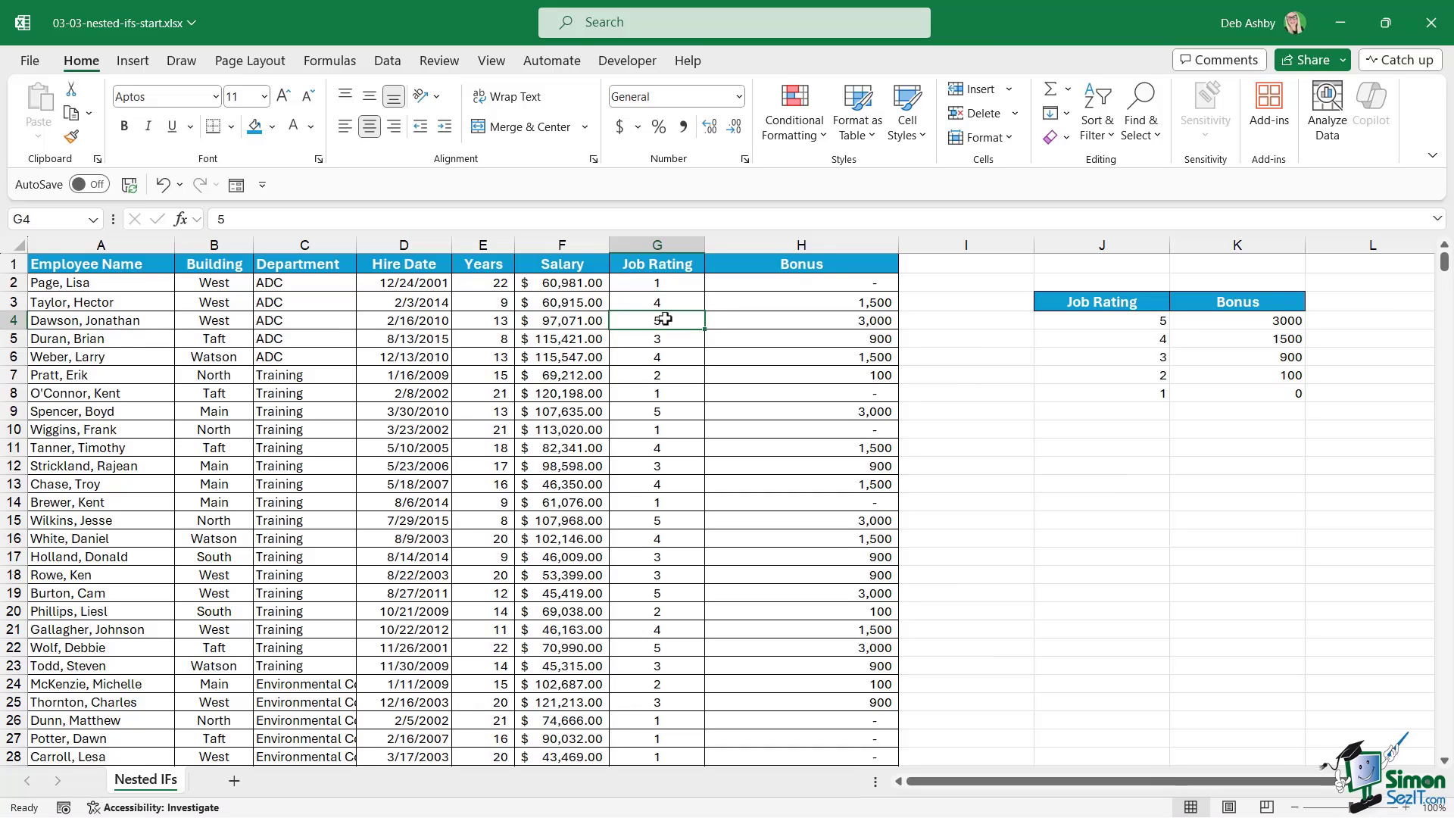
click(1258, 319)
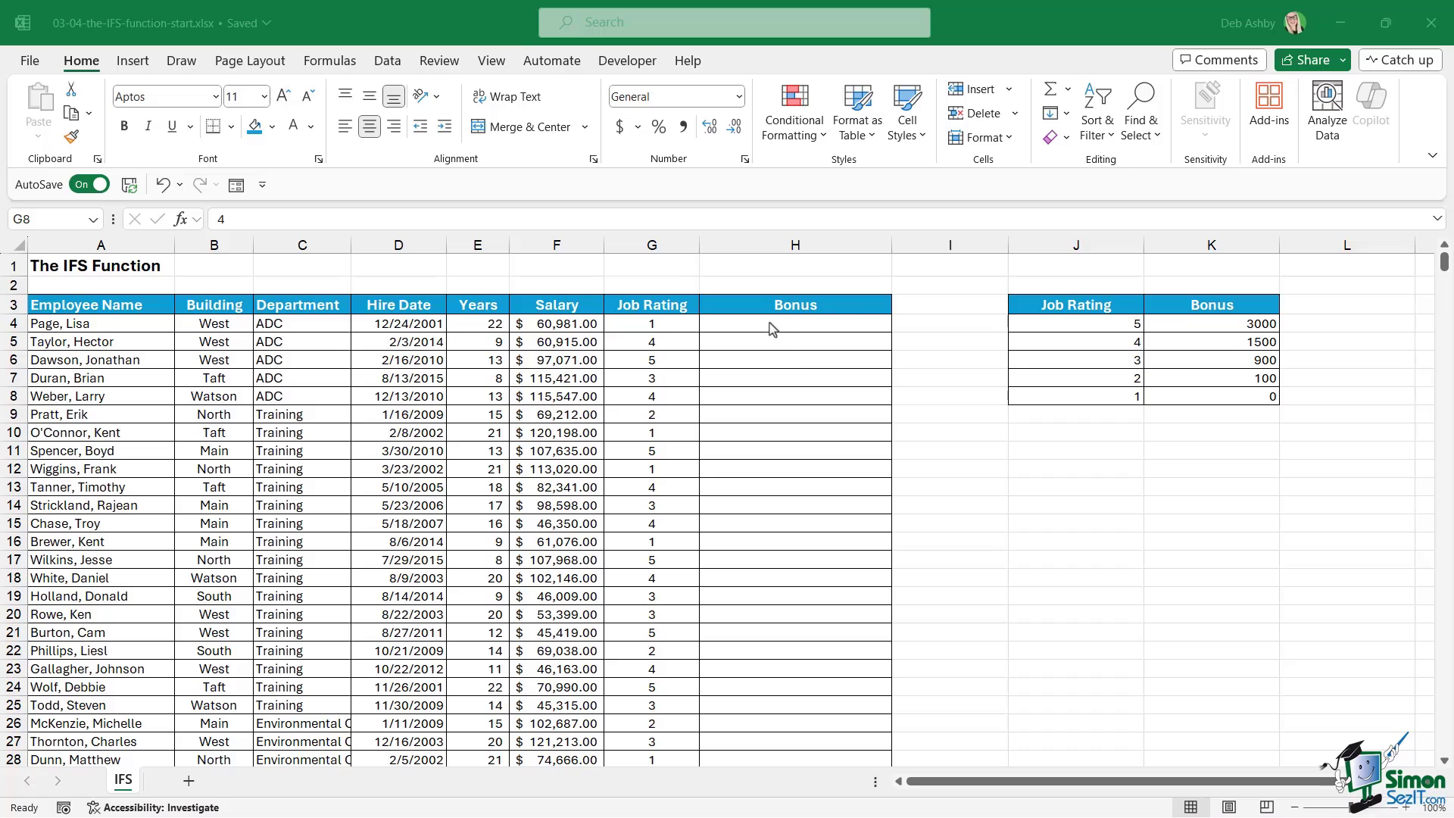
- On the IFS worksheet, examine the job rating in G4 and the empty Bonus cell H4 alongside the lookup table in J4:K8
click(687, 333)
click(760, 328)
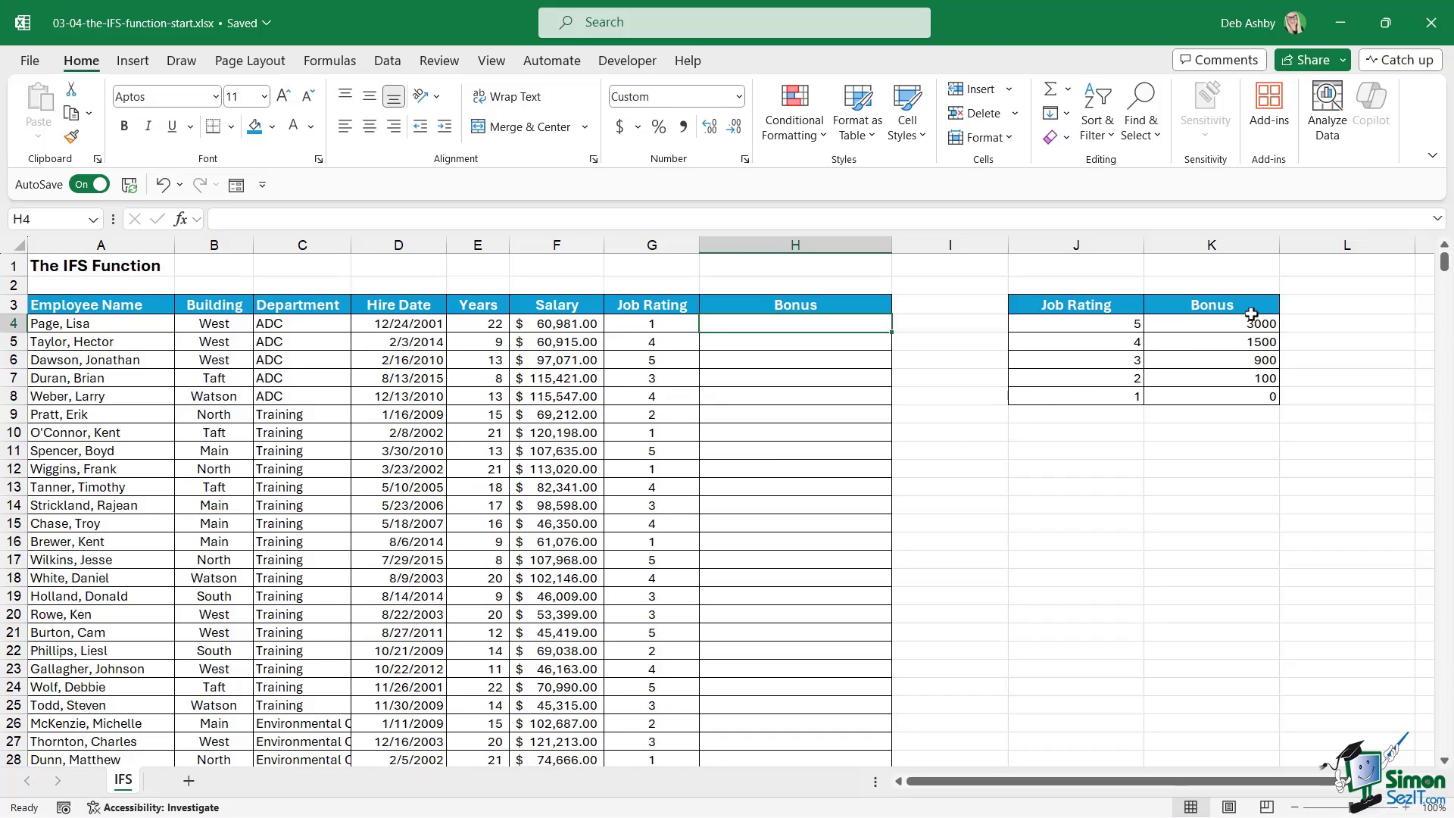
click(638, 329)
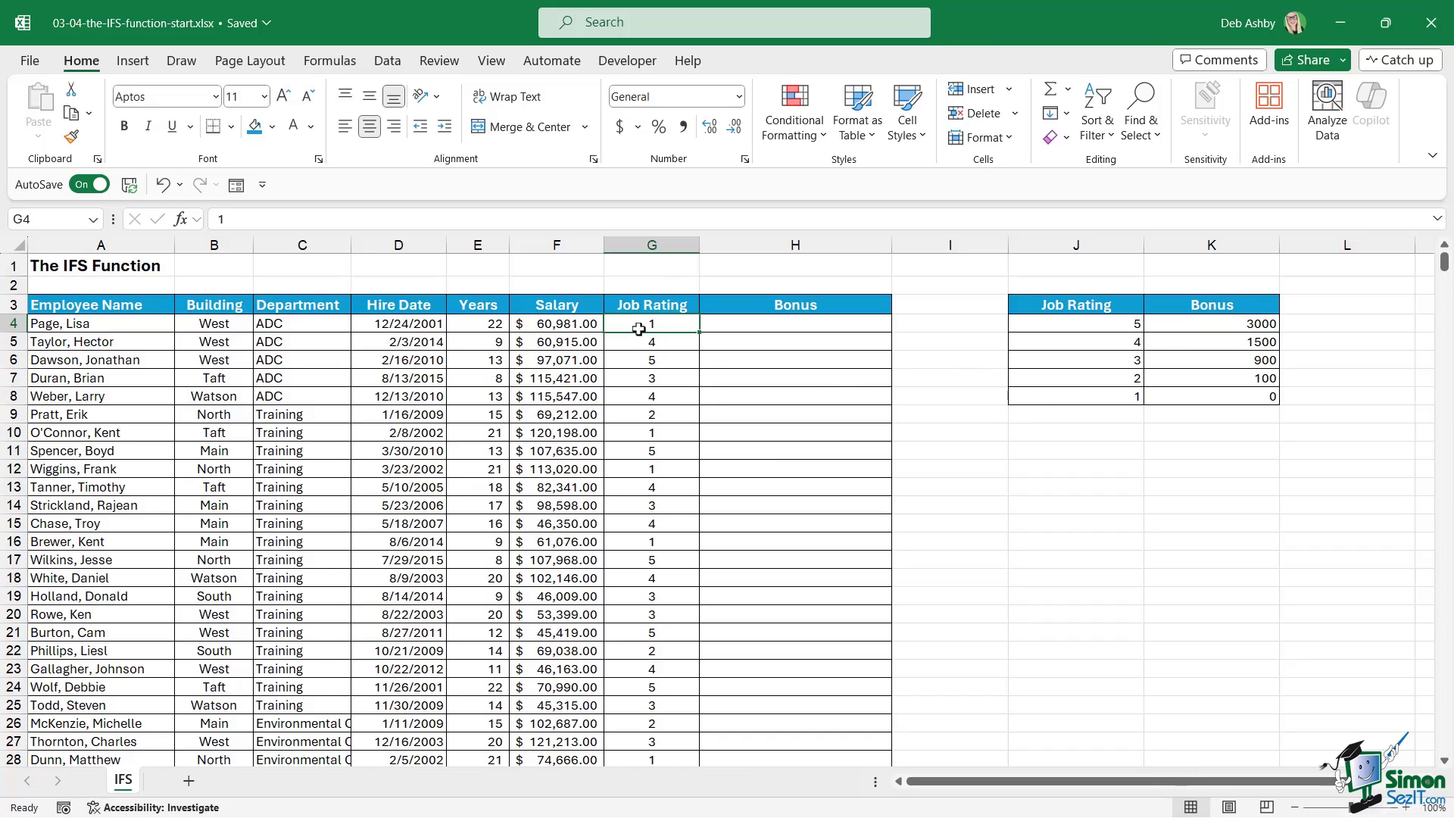
- In H4, start an IFS formula whose first test is G4=$J$4 and whose first result is $K$4
key(Right)
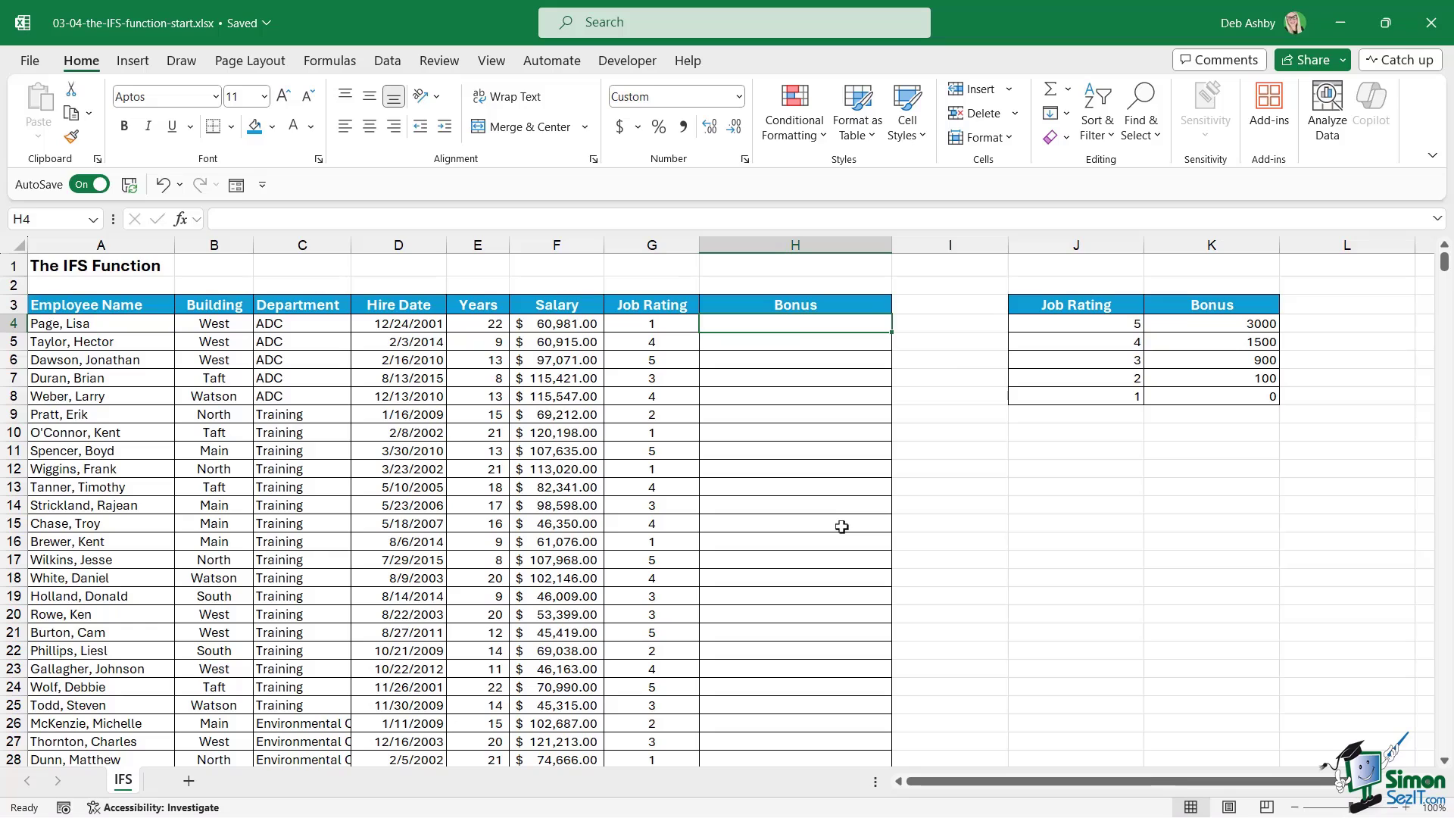
text(=IFS)
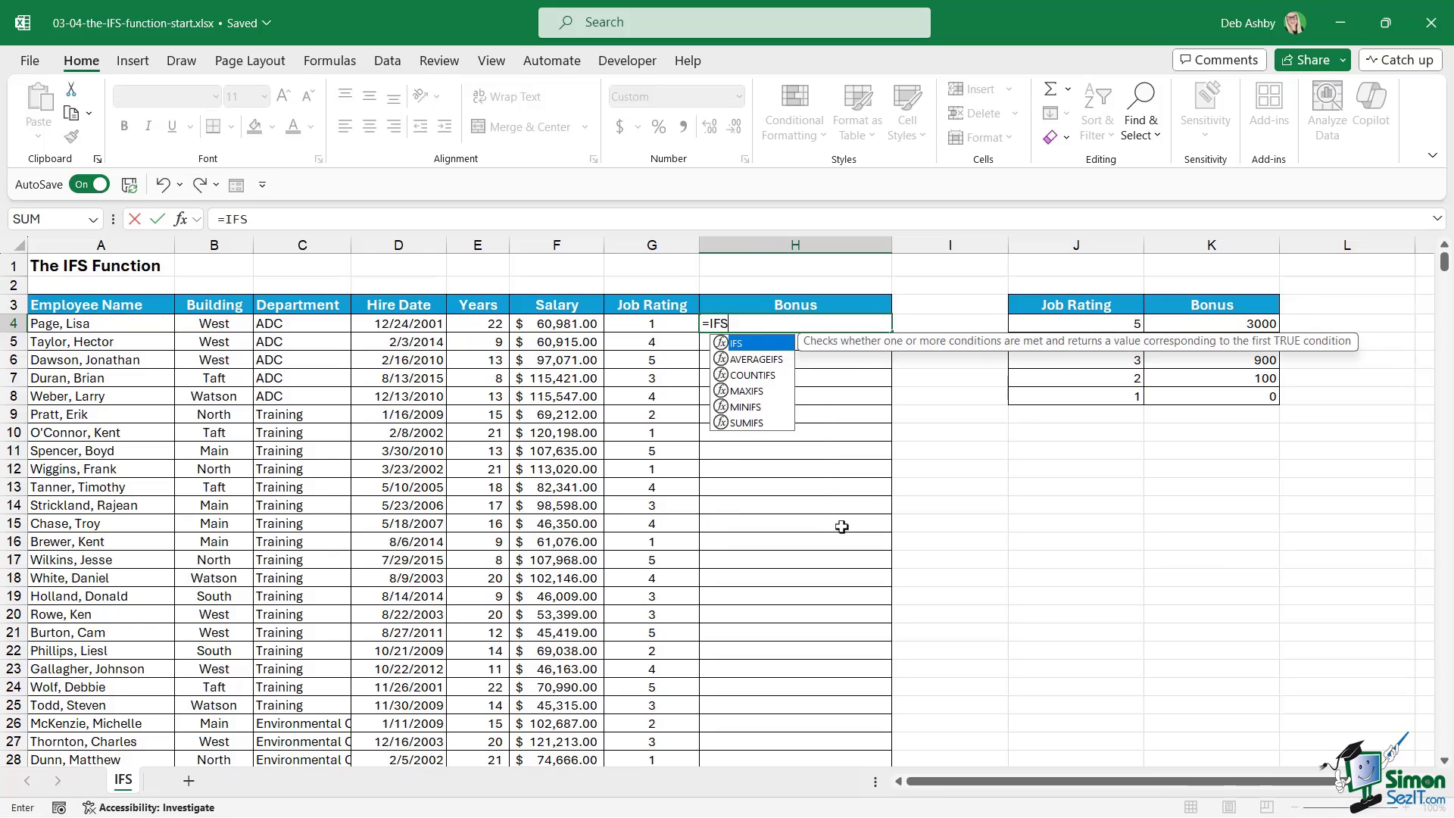
text(()
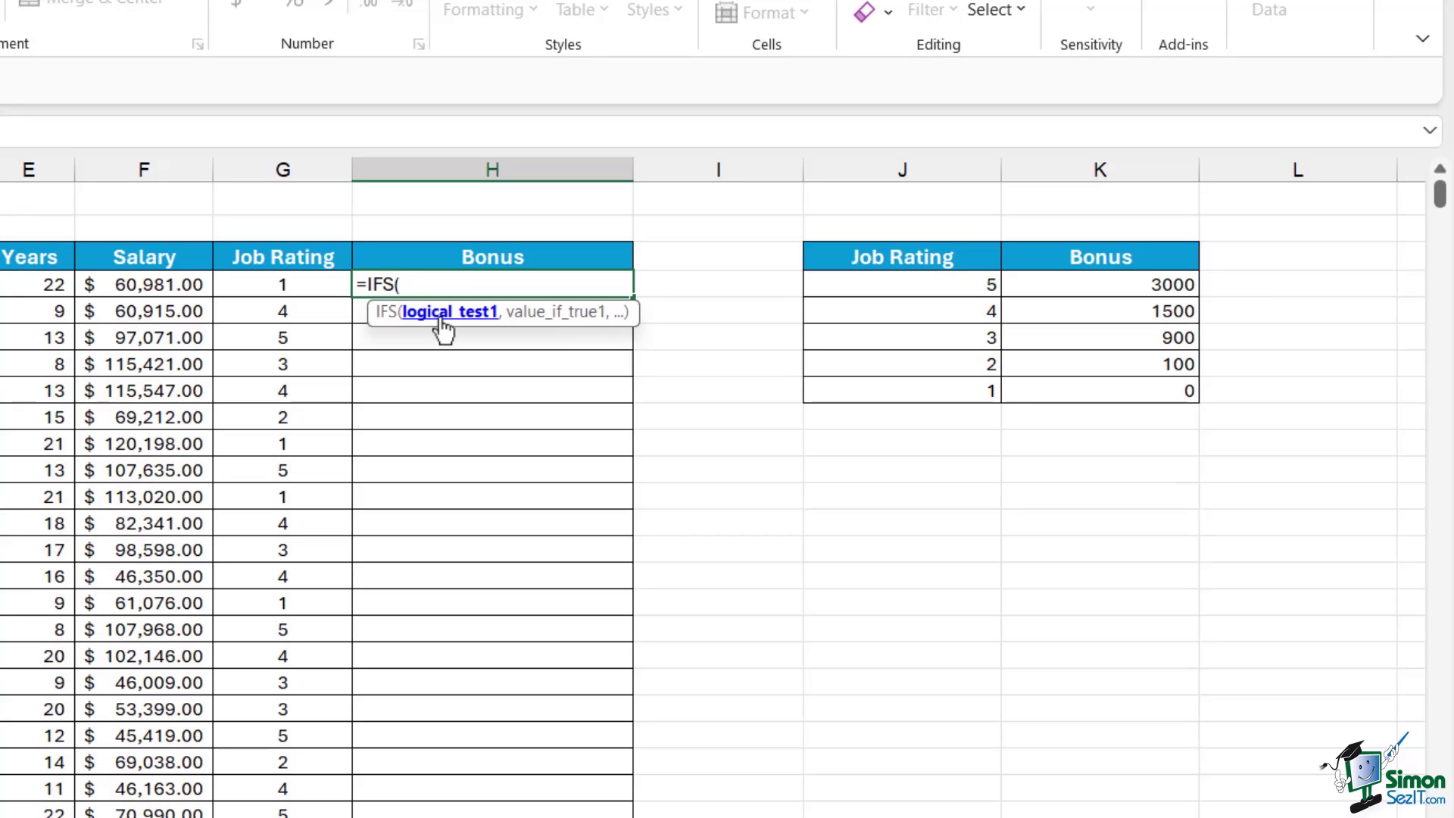
click(303, 286)
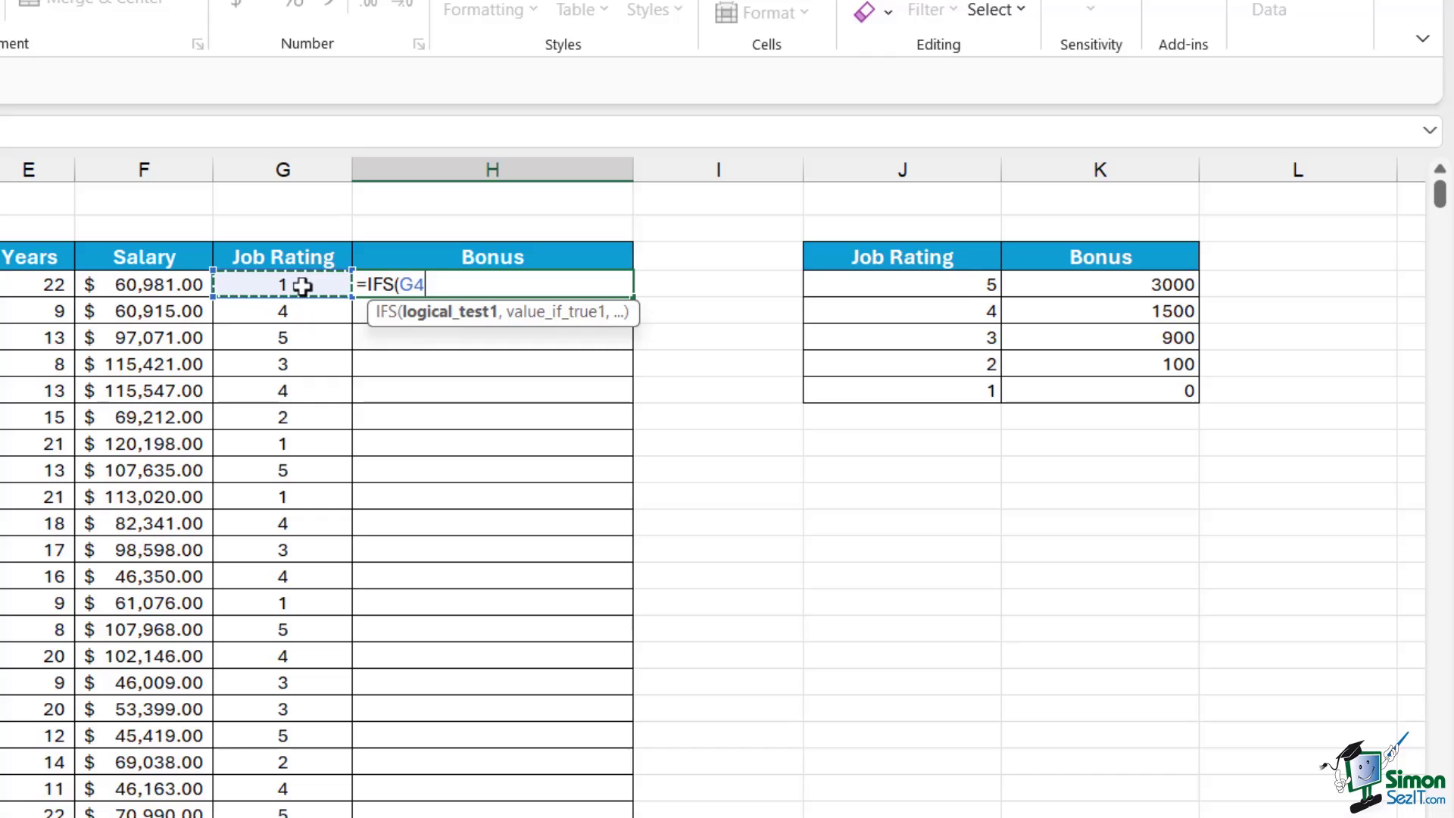
text(=)
click(879, 285)
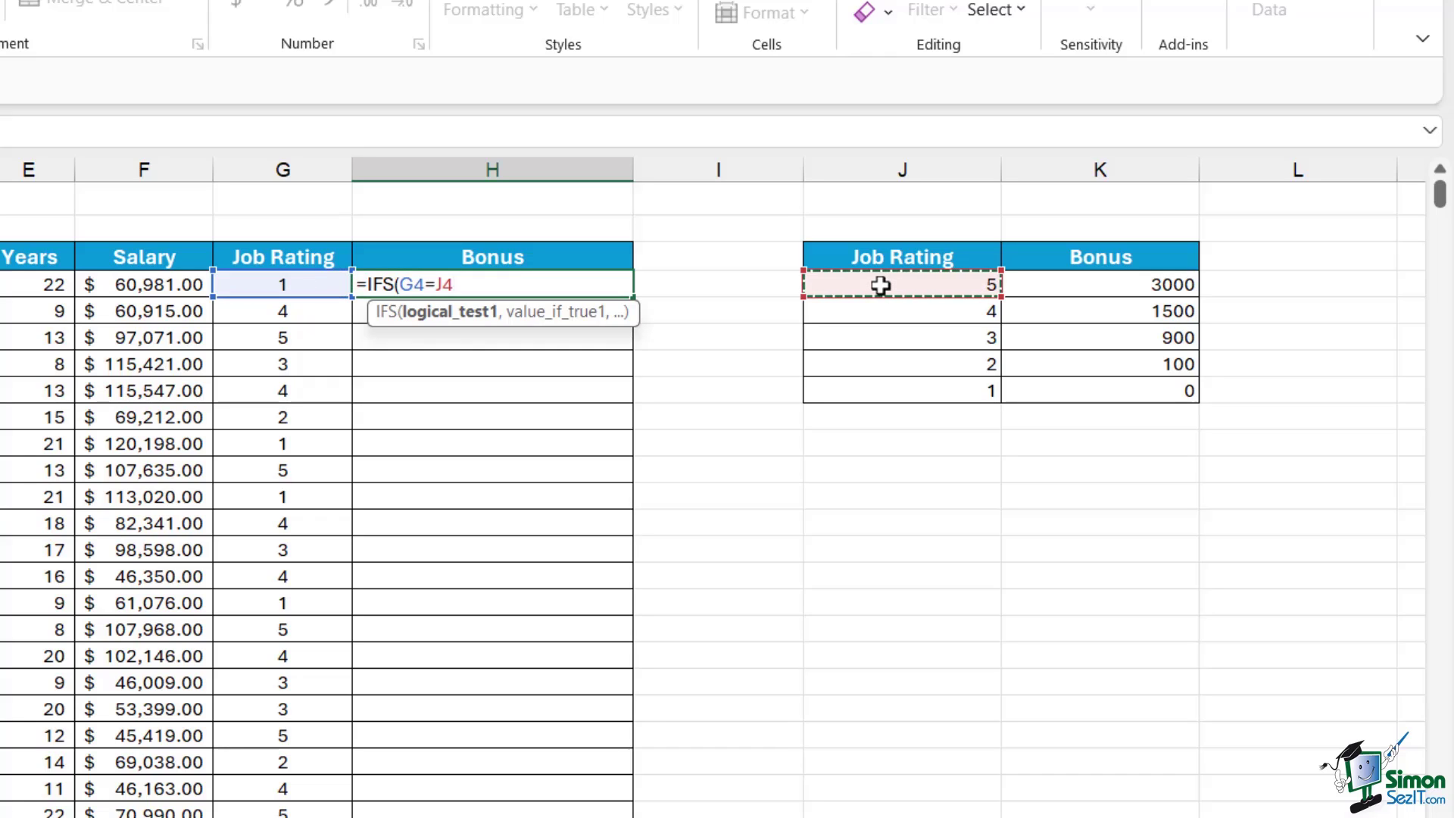
key(F4)
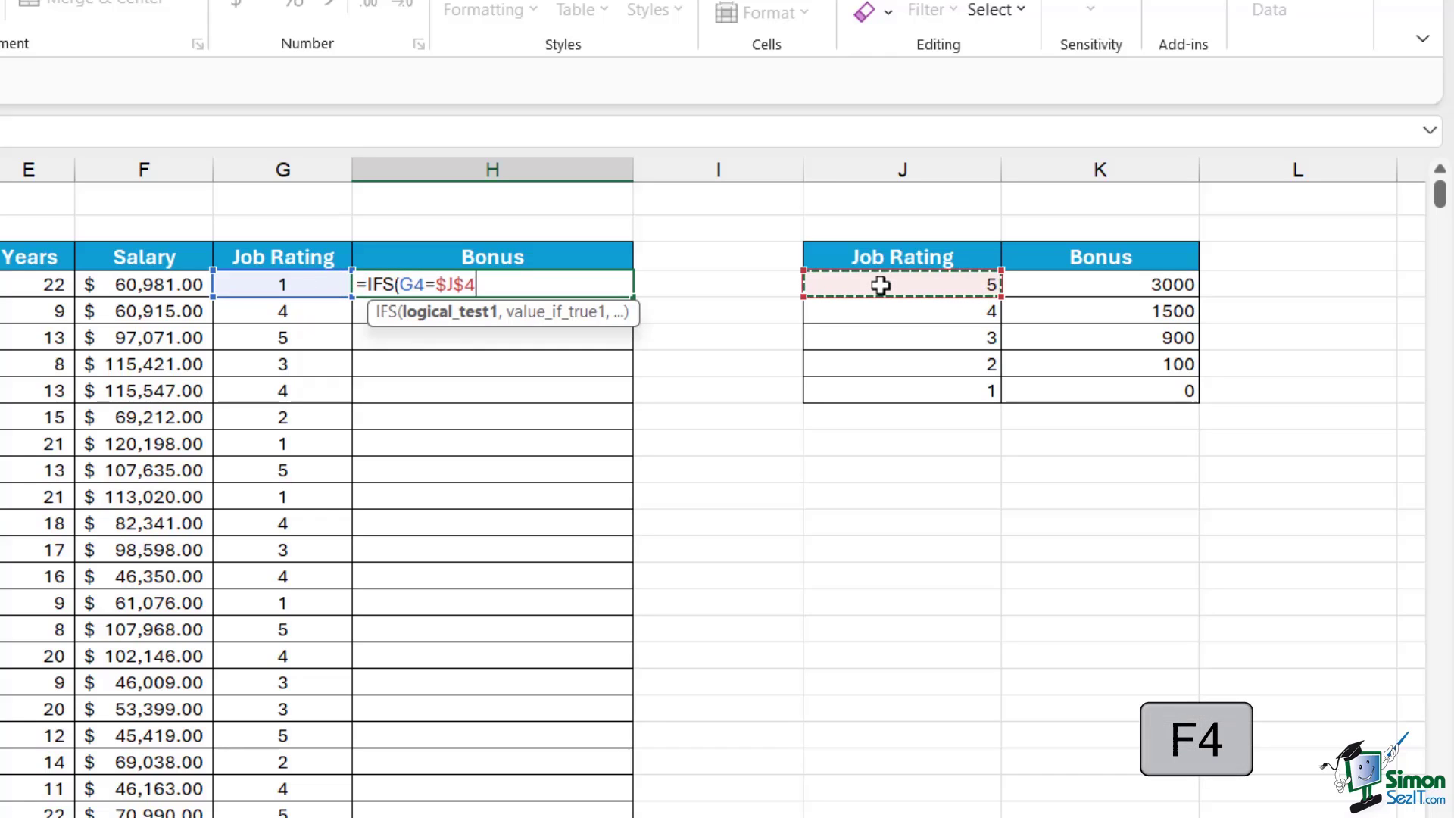
text(,)
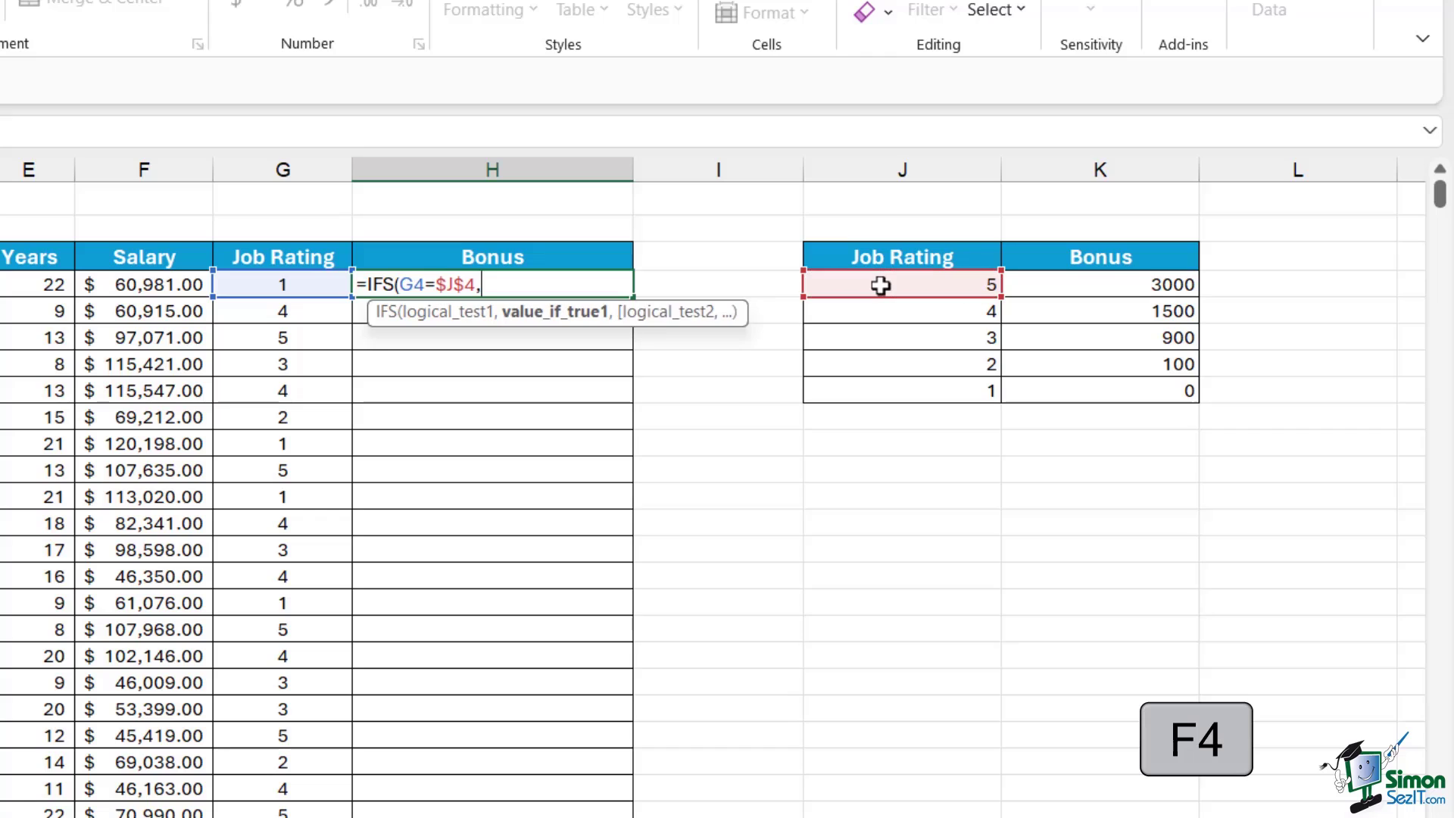
click(1126, 286)
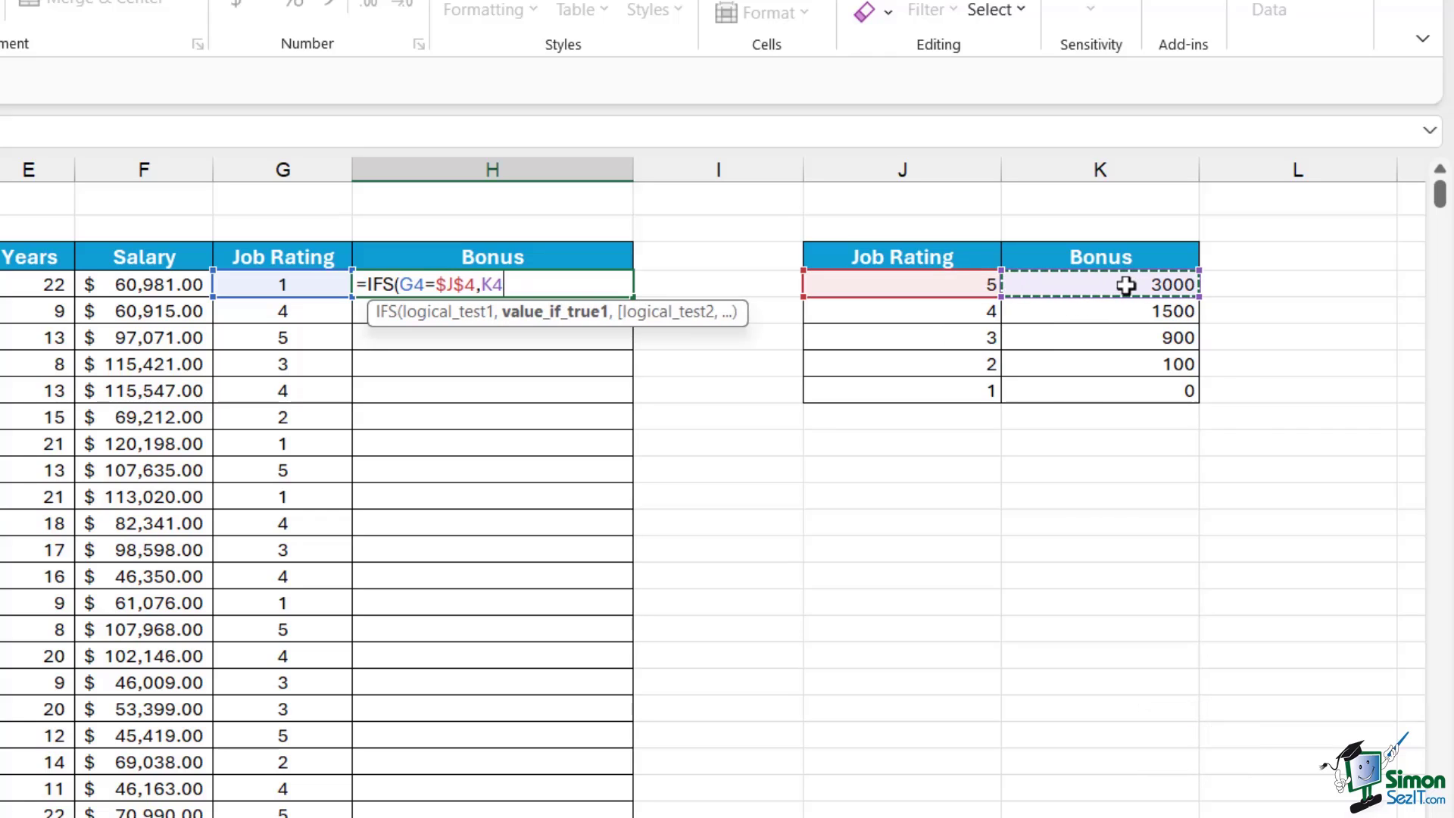
key(F4)
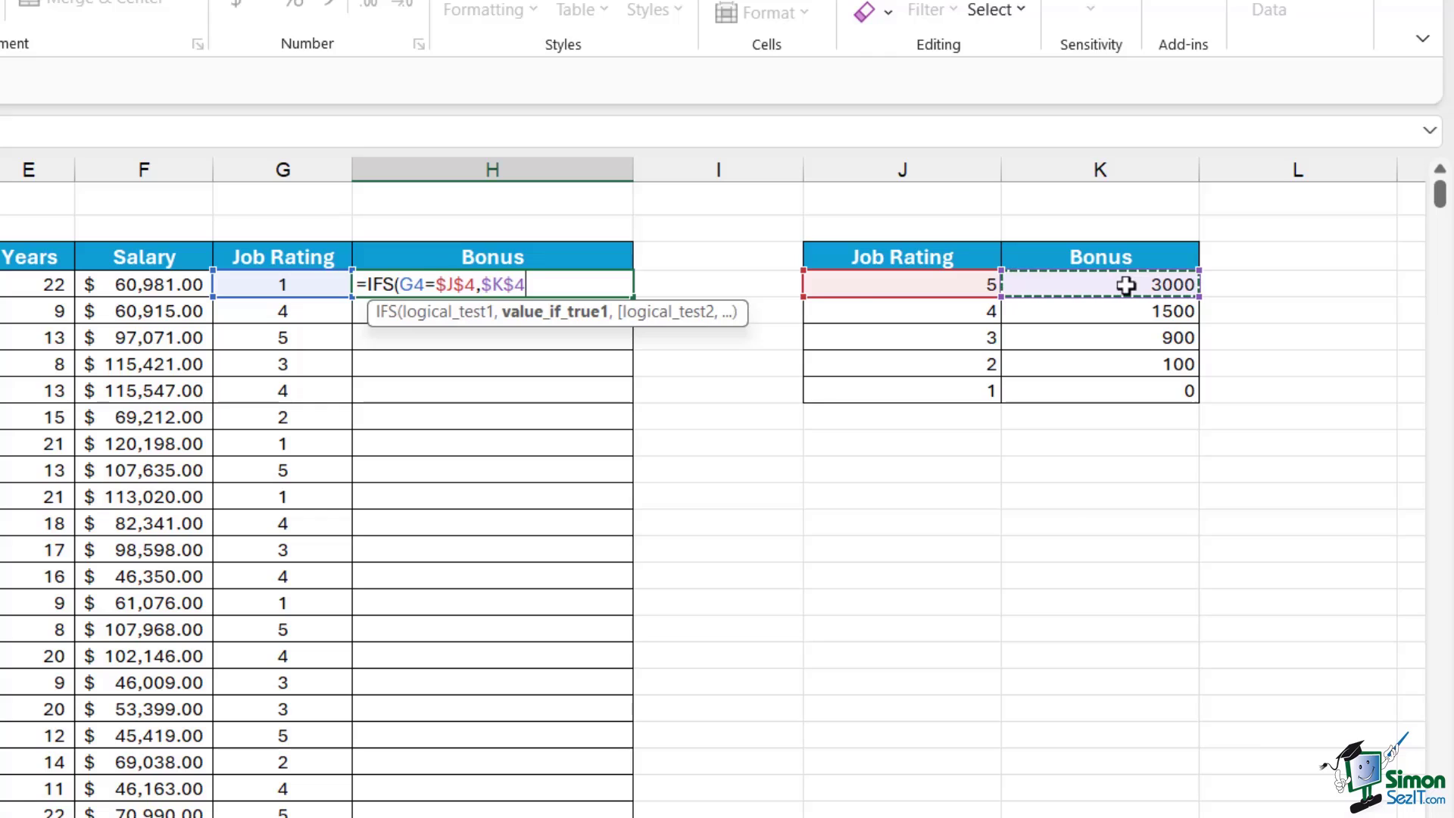
text(,)
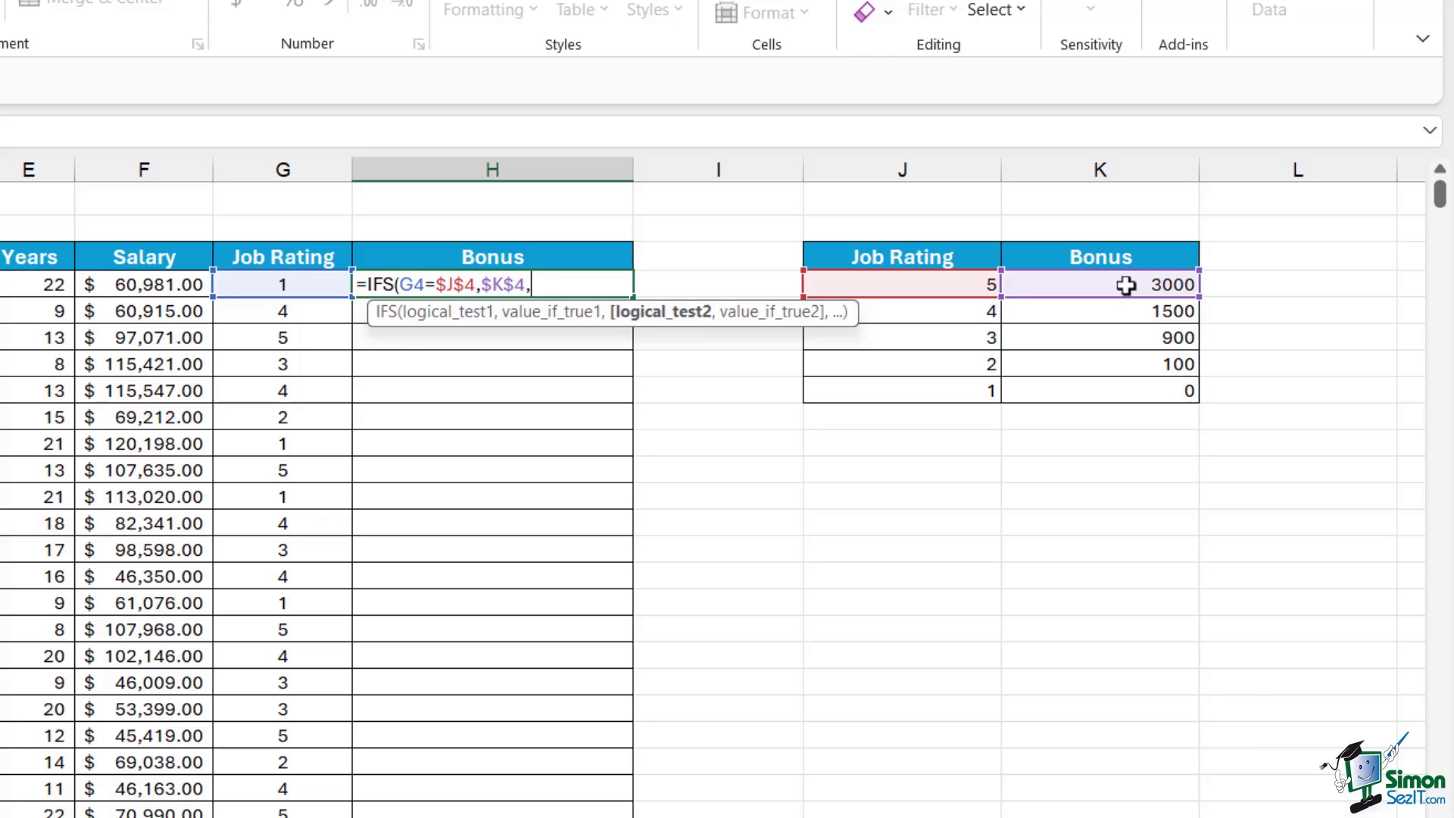
- Add the second condition pair to the IFS formula in H4: G4=$J$5 returning $K$5
text(I)
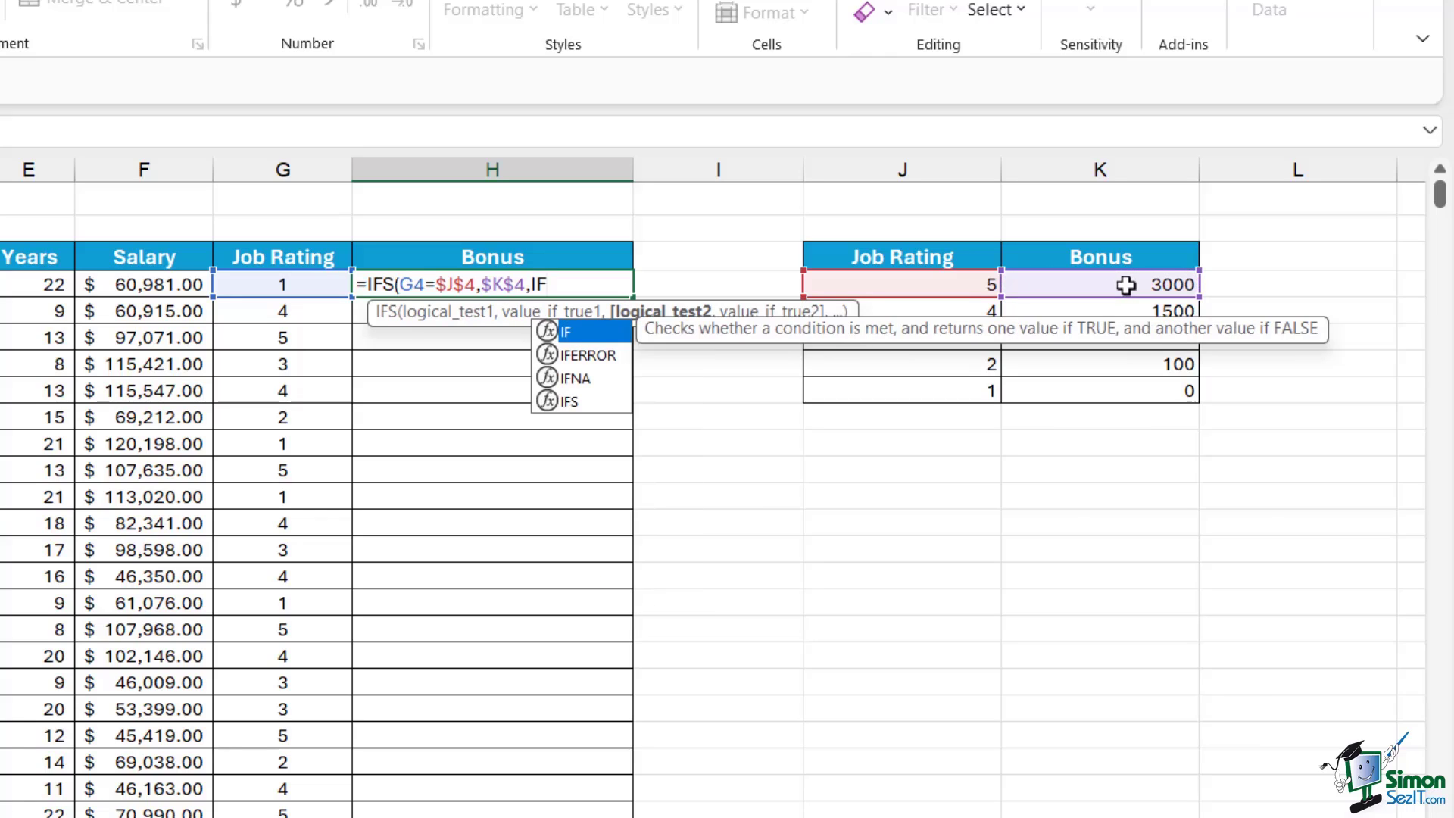
key(BackSpace)
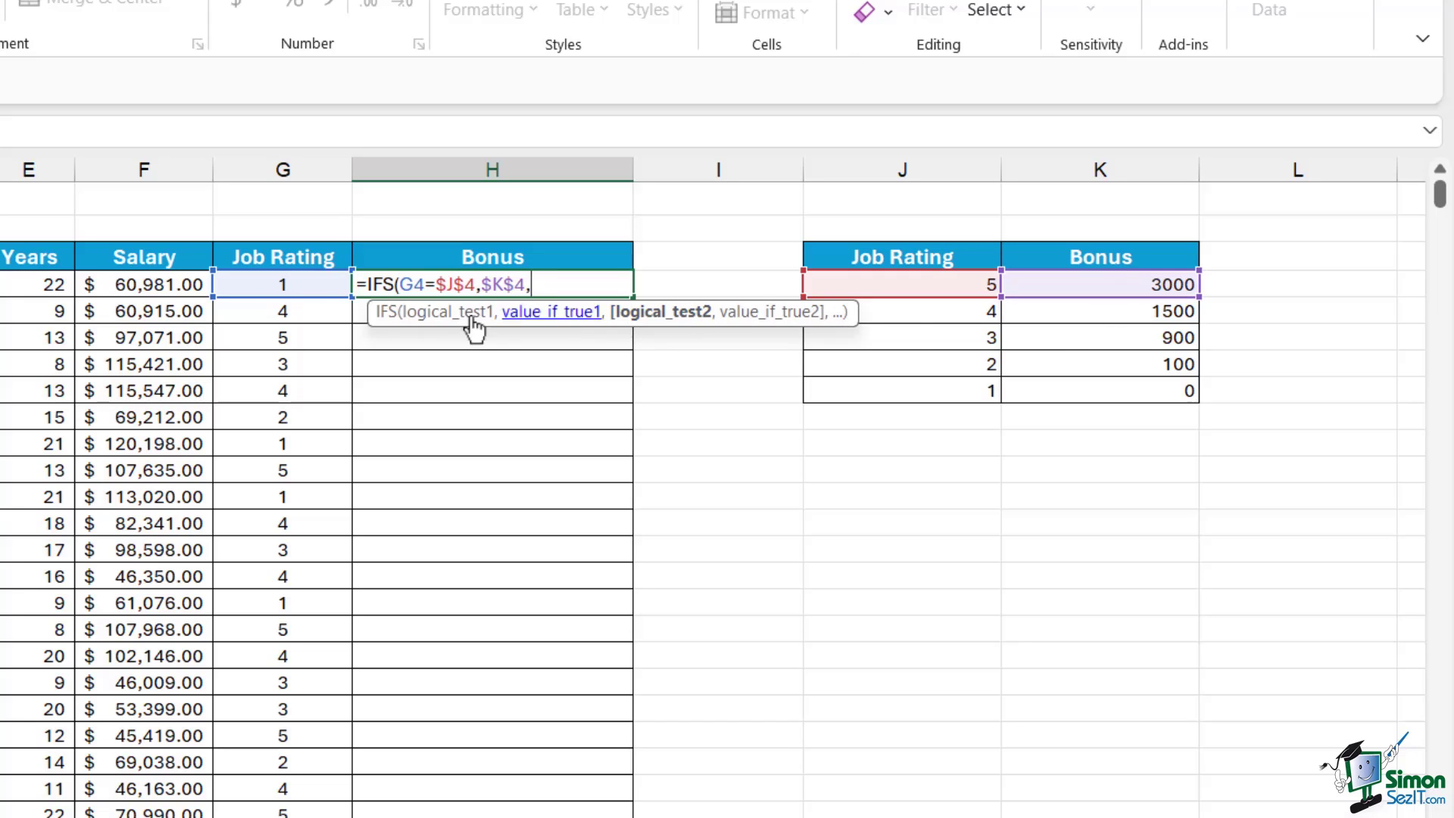
click(294, 285)
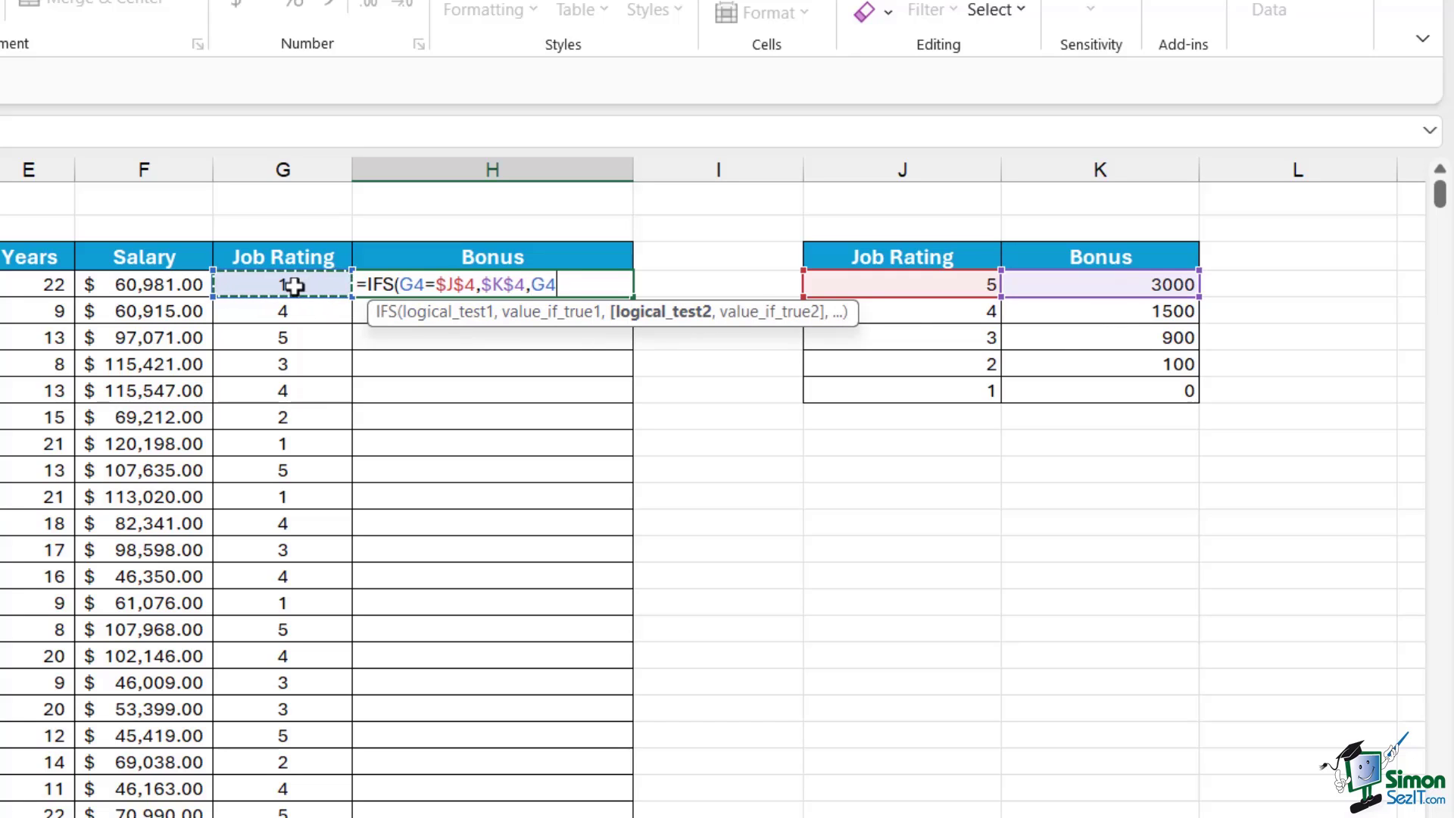
text(=)
click(968, 314)
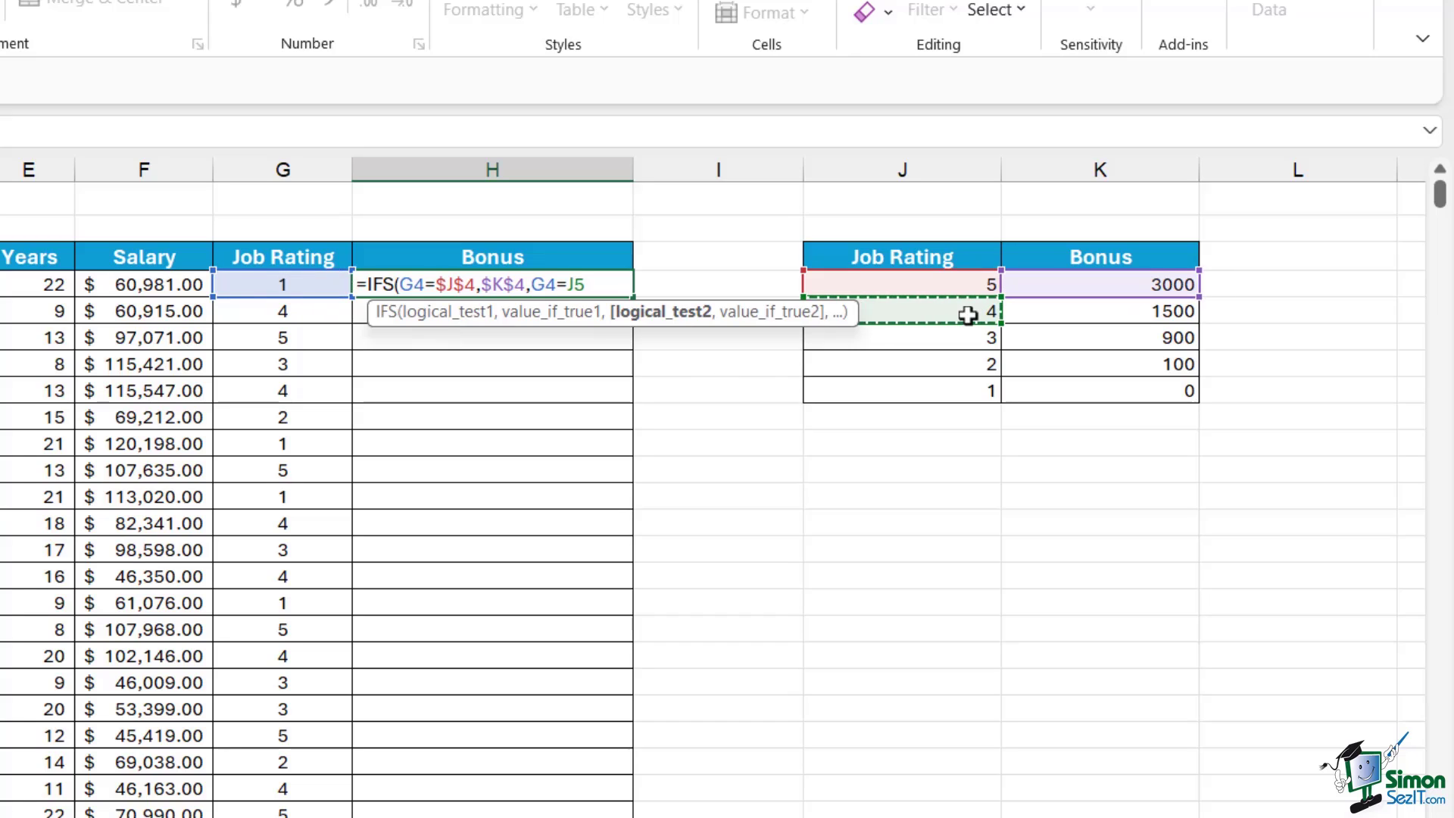
key(F4)
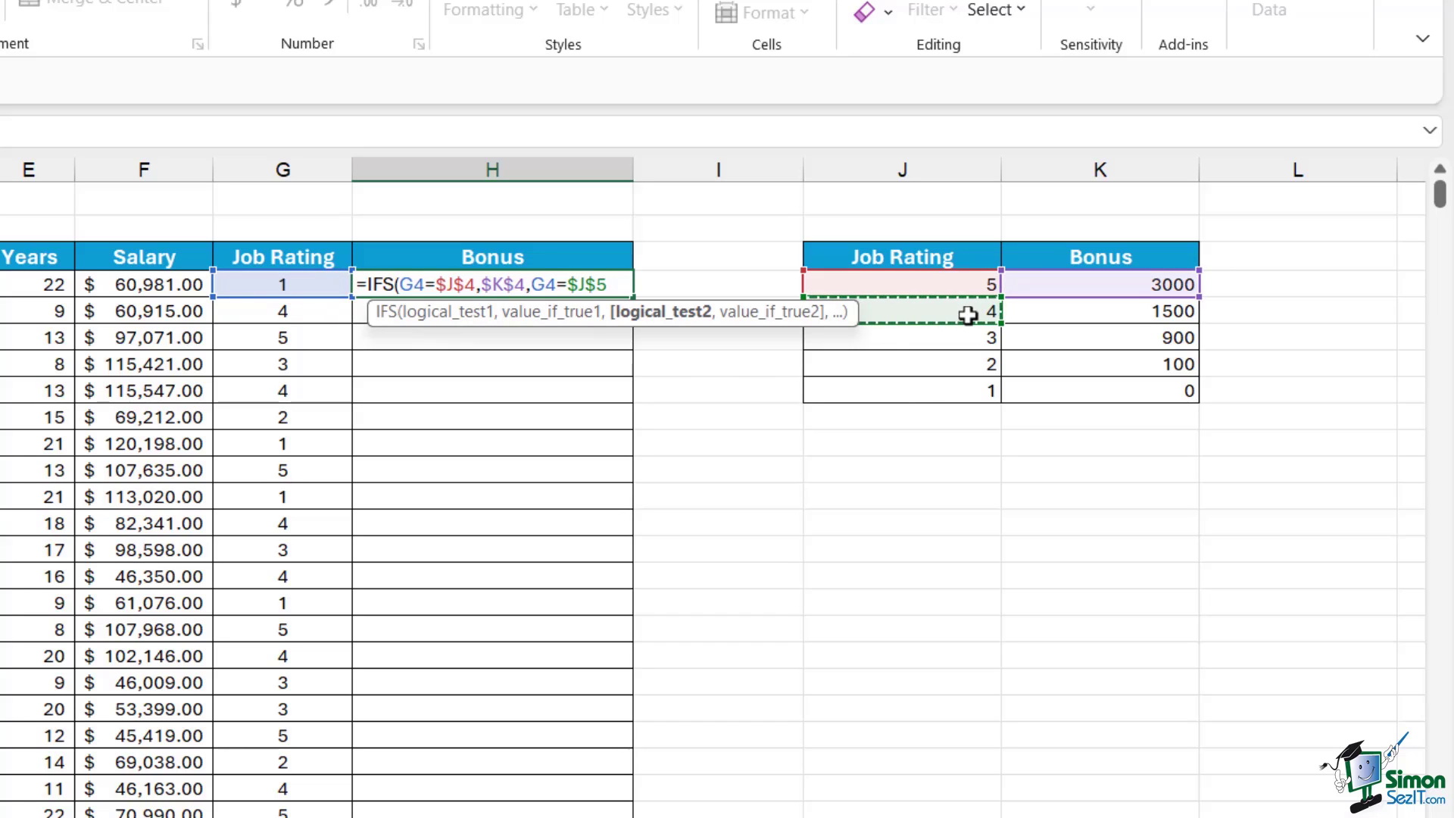
text(,)
click(1172, 312)
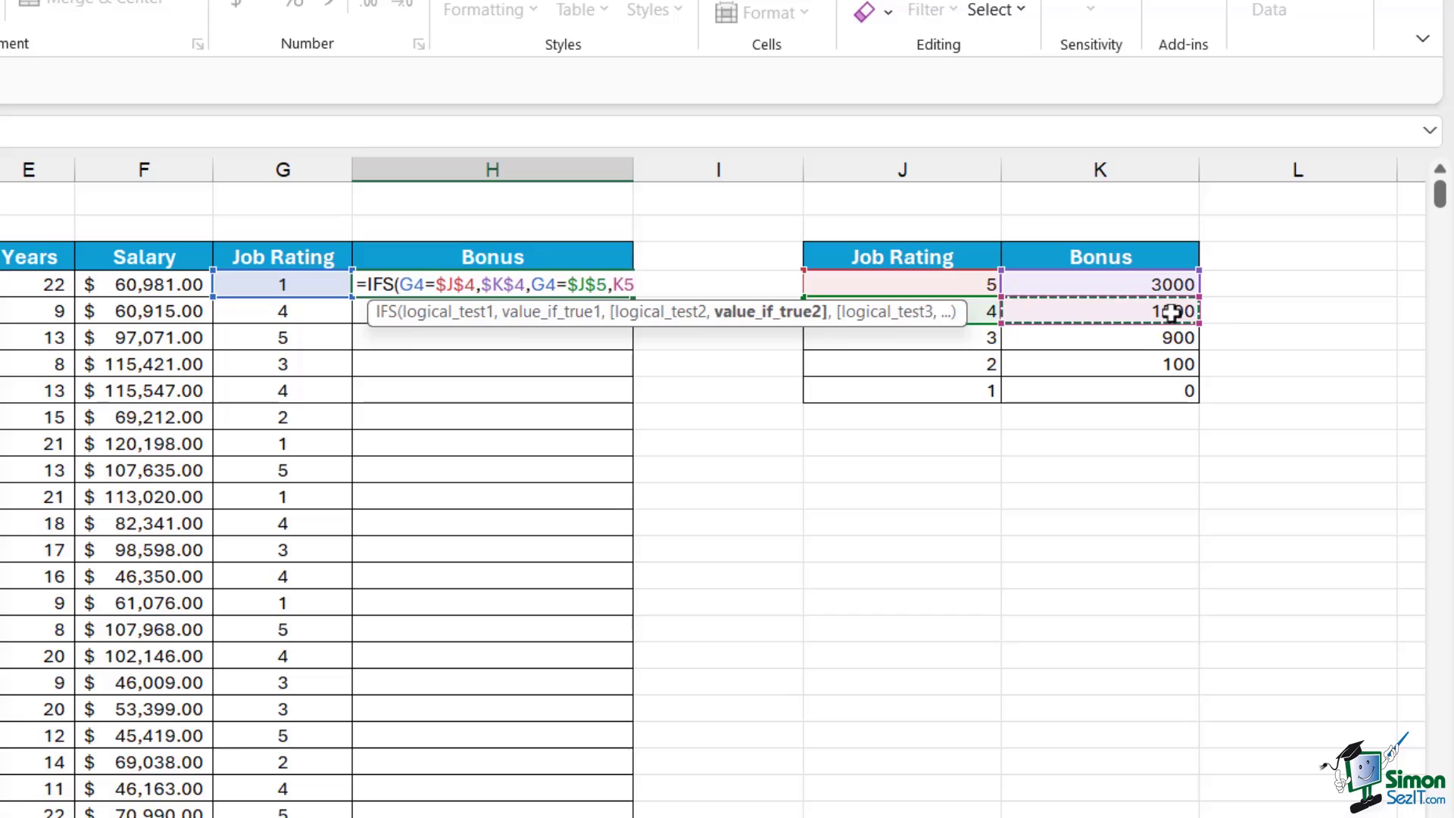
key(F4)
text(,)
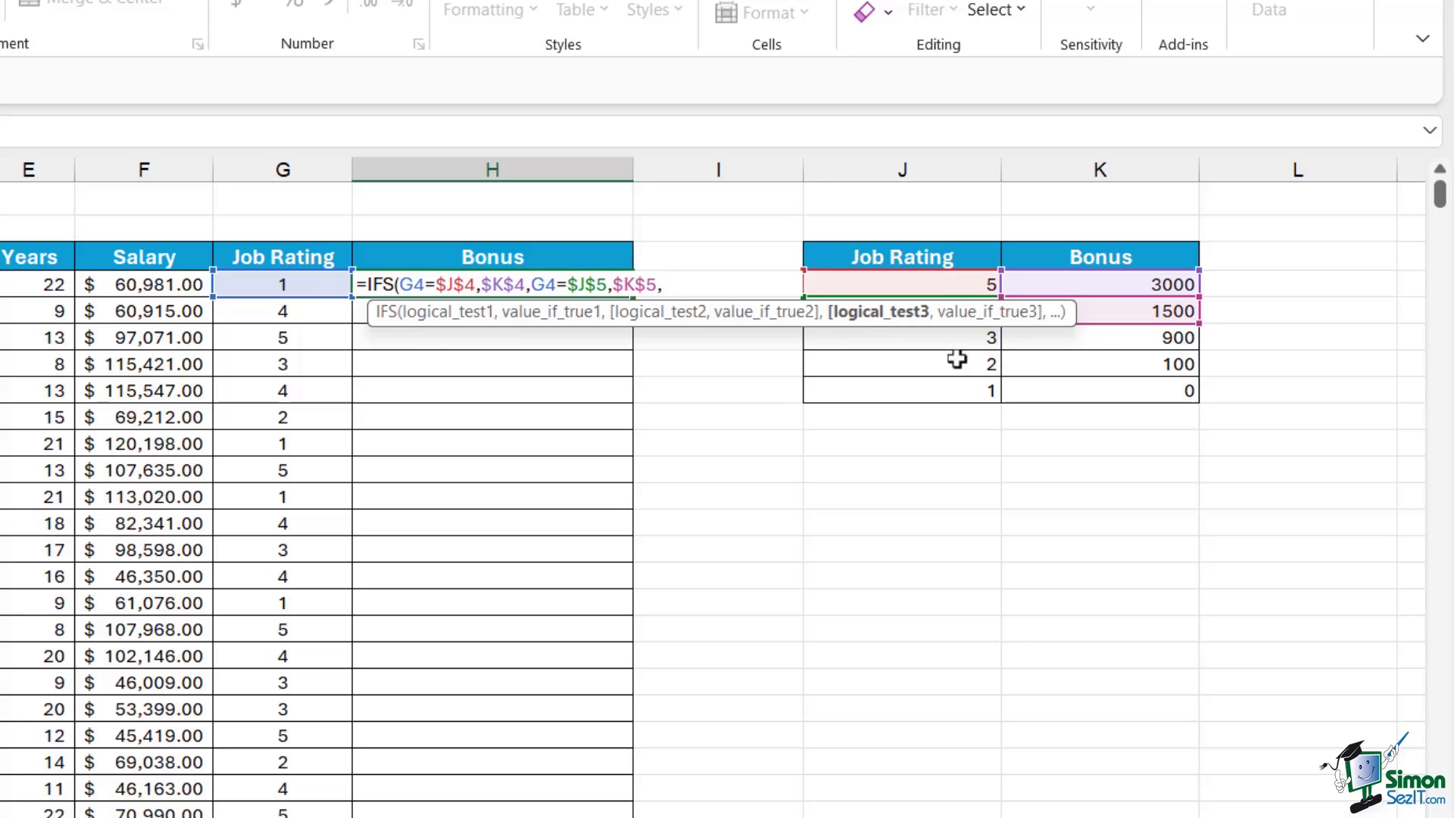
- Add the third condition pair to the IFS formula in H4: G4=$J$6 returning $K$6
click(274, 281)
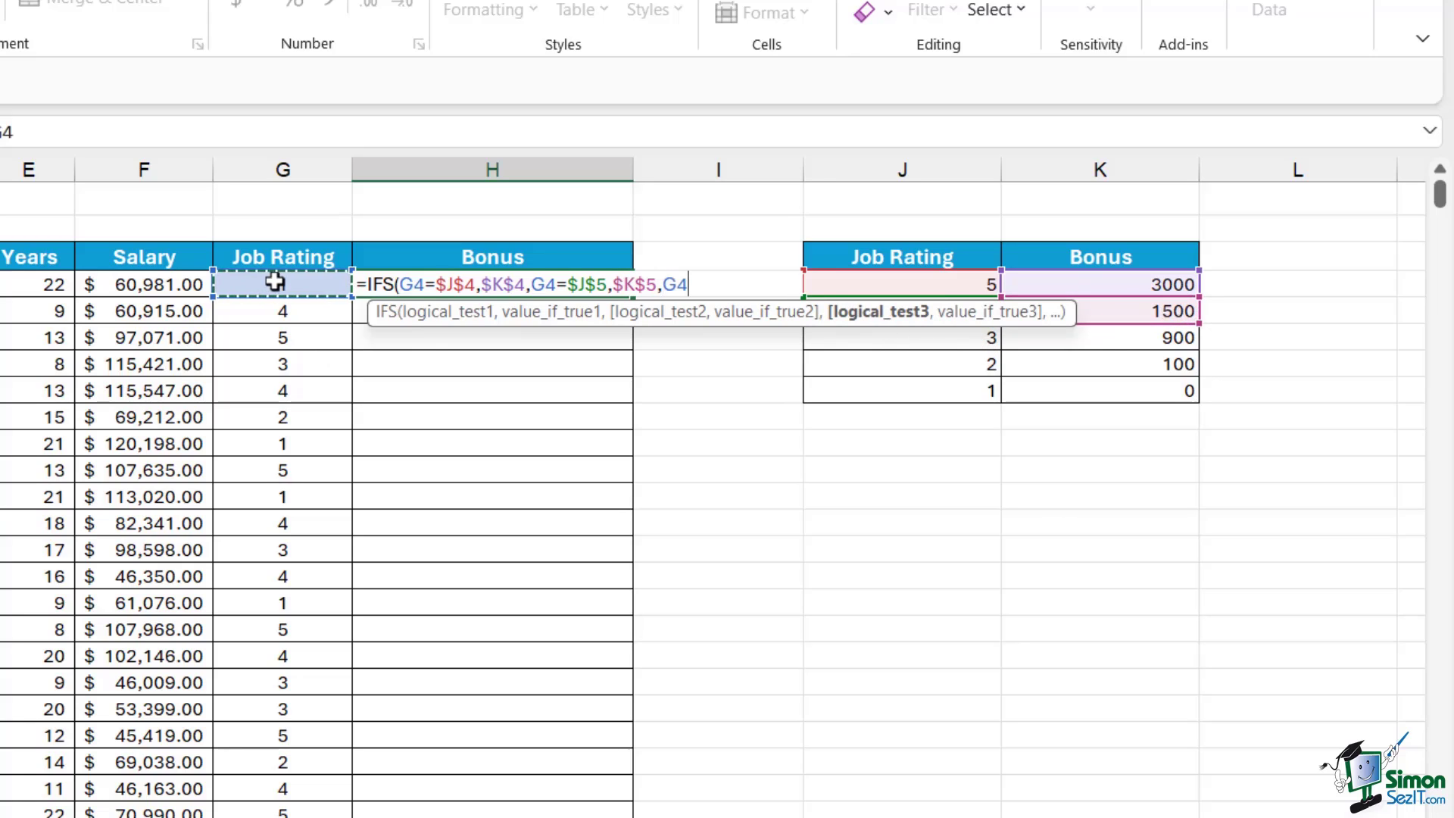
text(=)
click(925, 334)
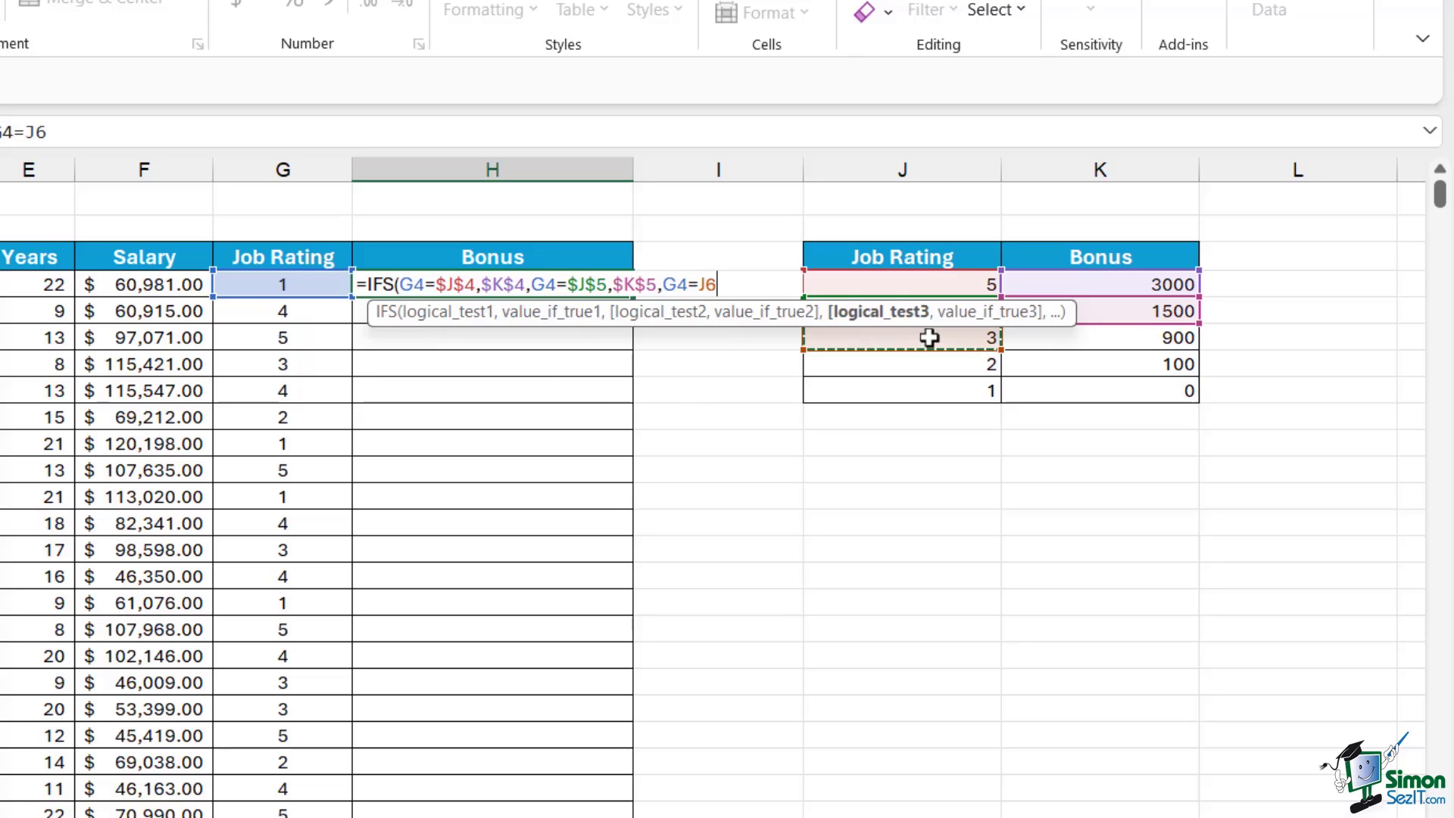
key(F4)
text(,)
click(1107, 337)
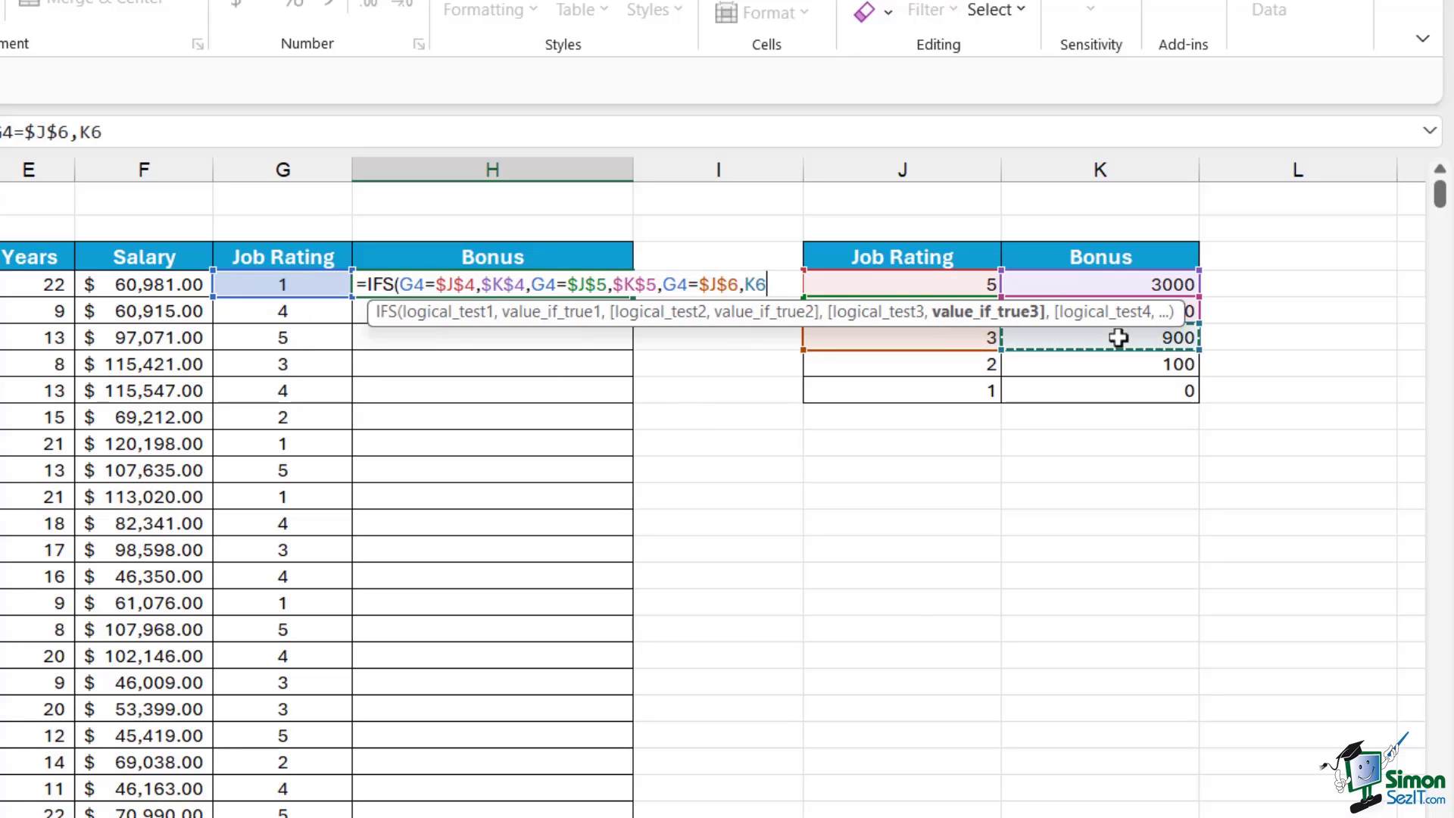
key(F4)
text(,)
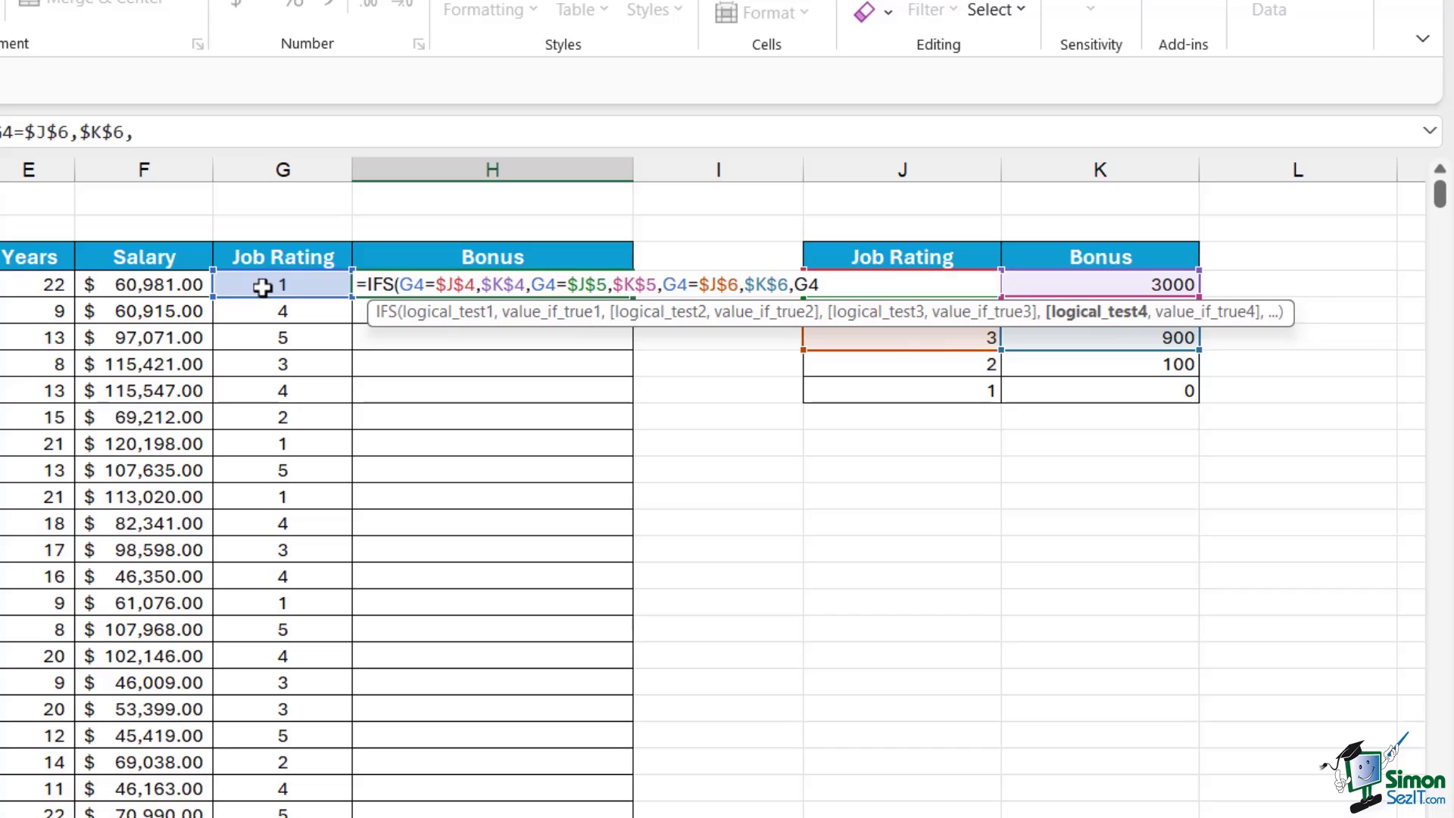
- Add the fourth condition pair to the IFS formula in H4: G4=$J$7 returning $K$7
click(262, 287)
text(=)
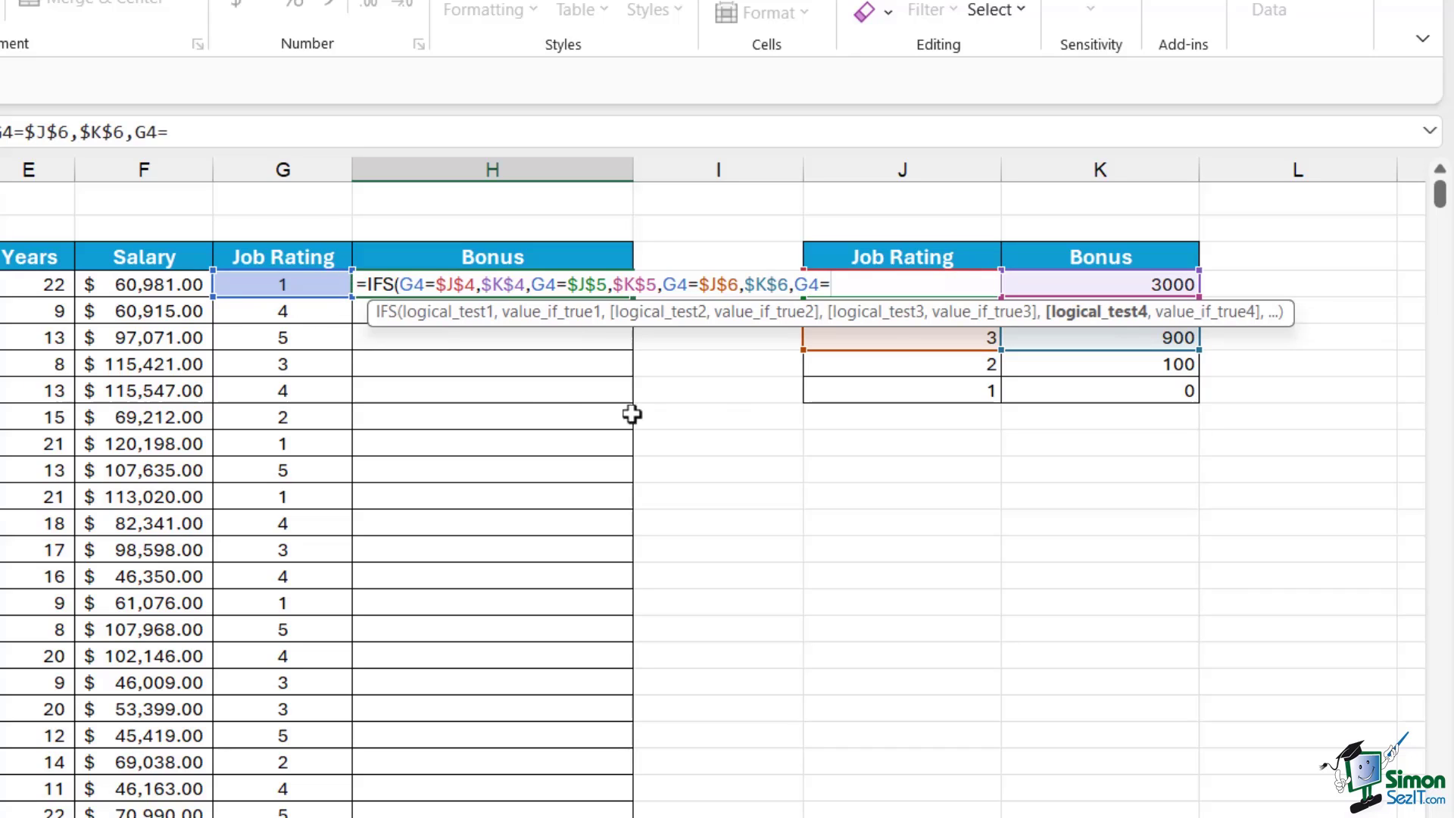
click(919, 368)
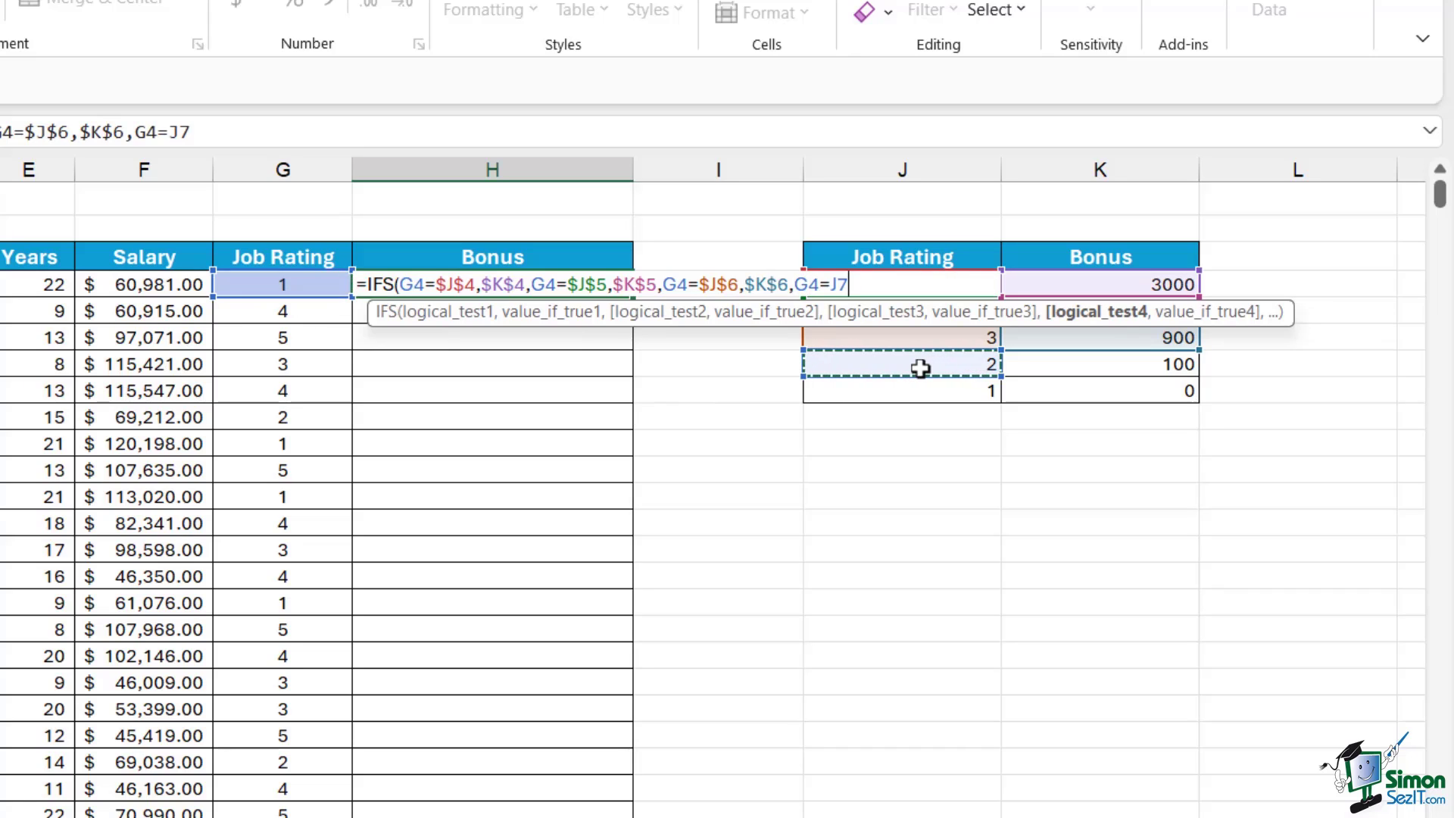
key(F4)
text(,)
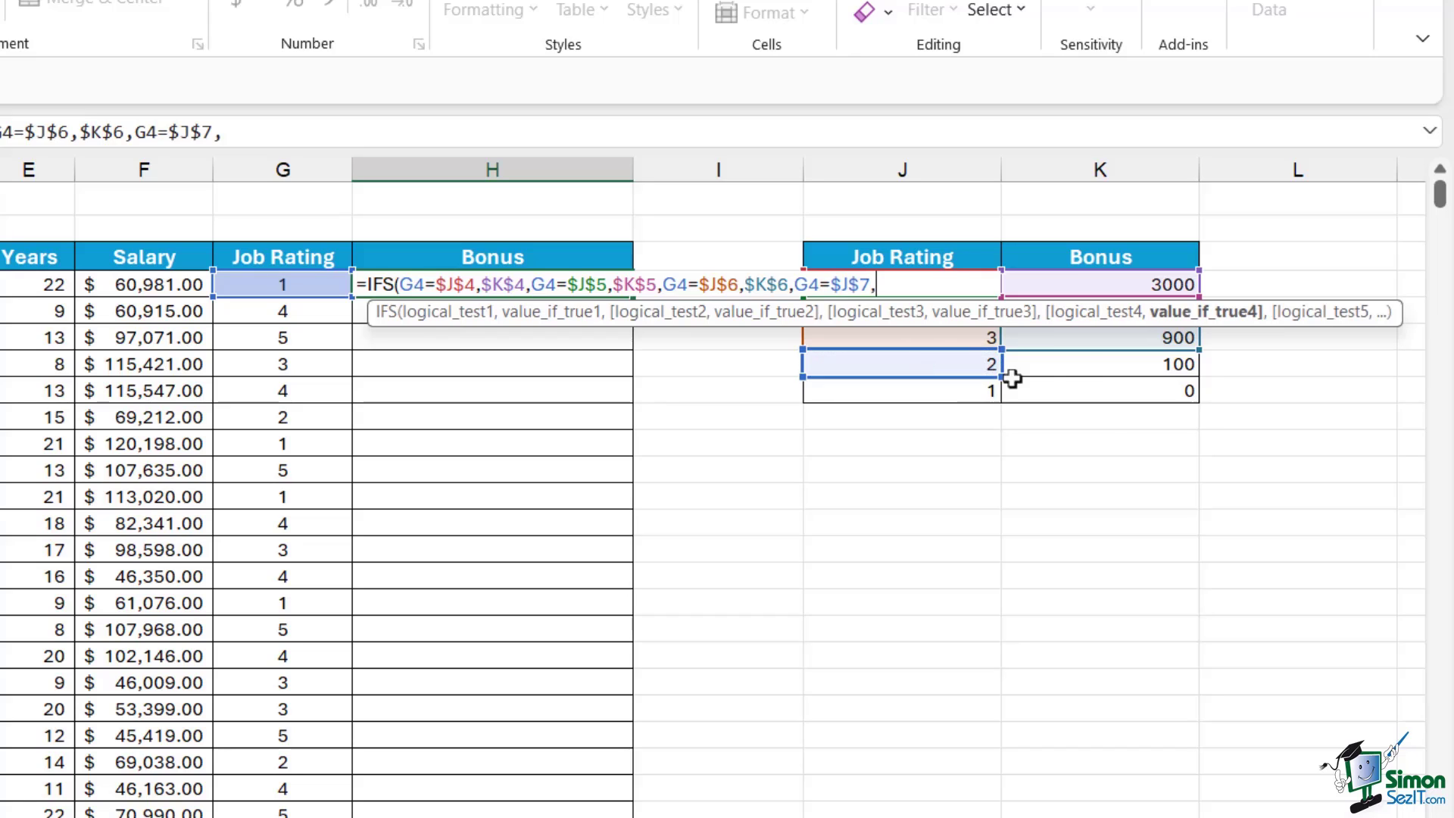
click(1093, 368)
key(F4)
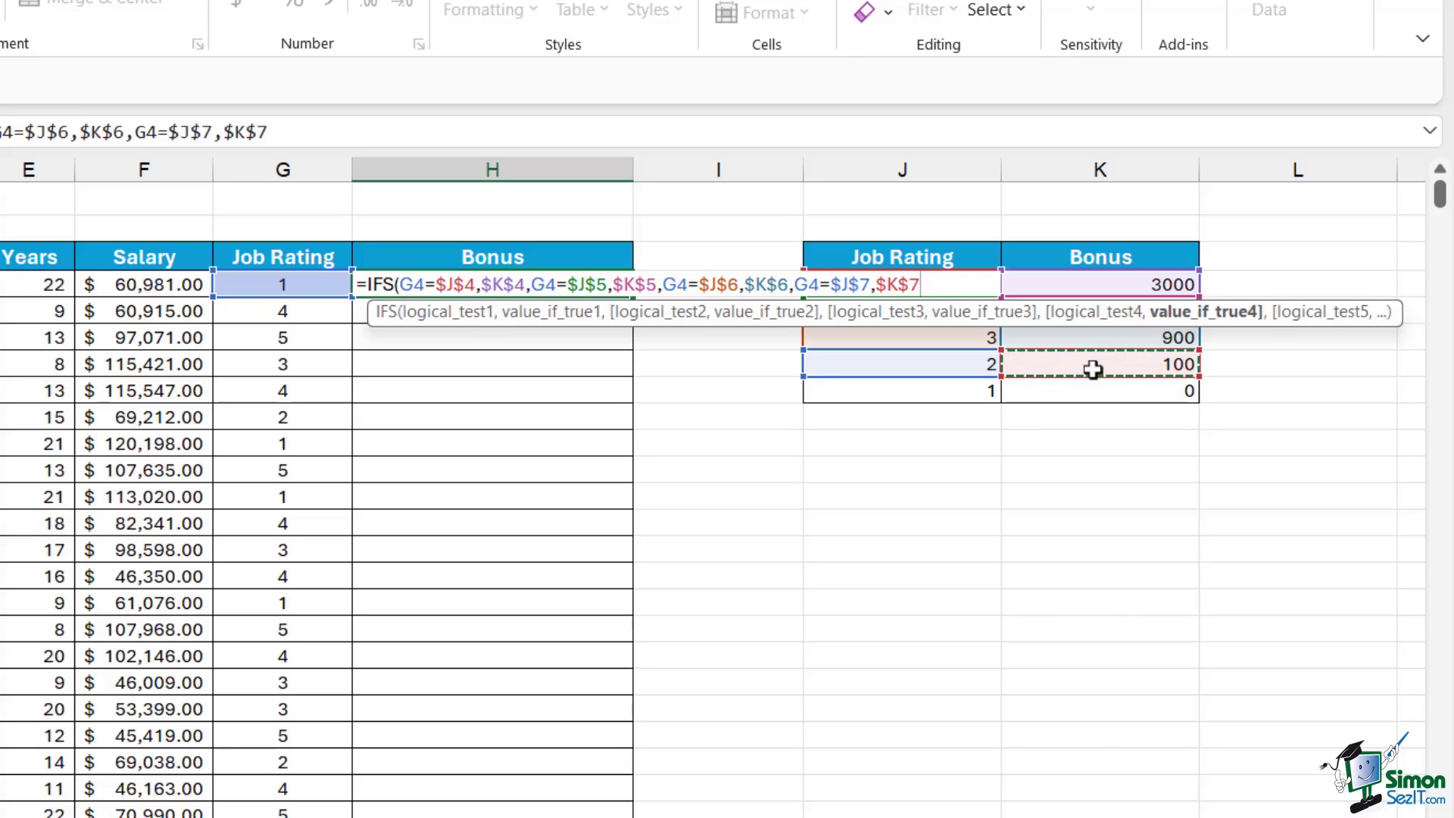
text(,)
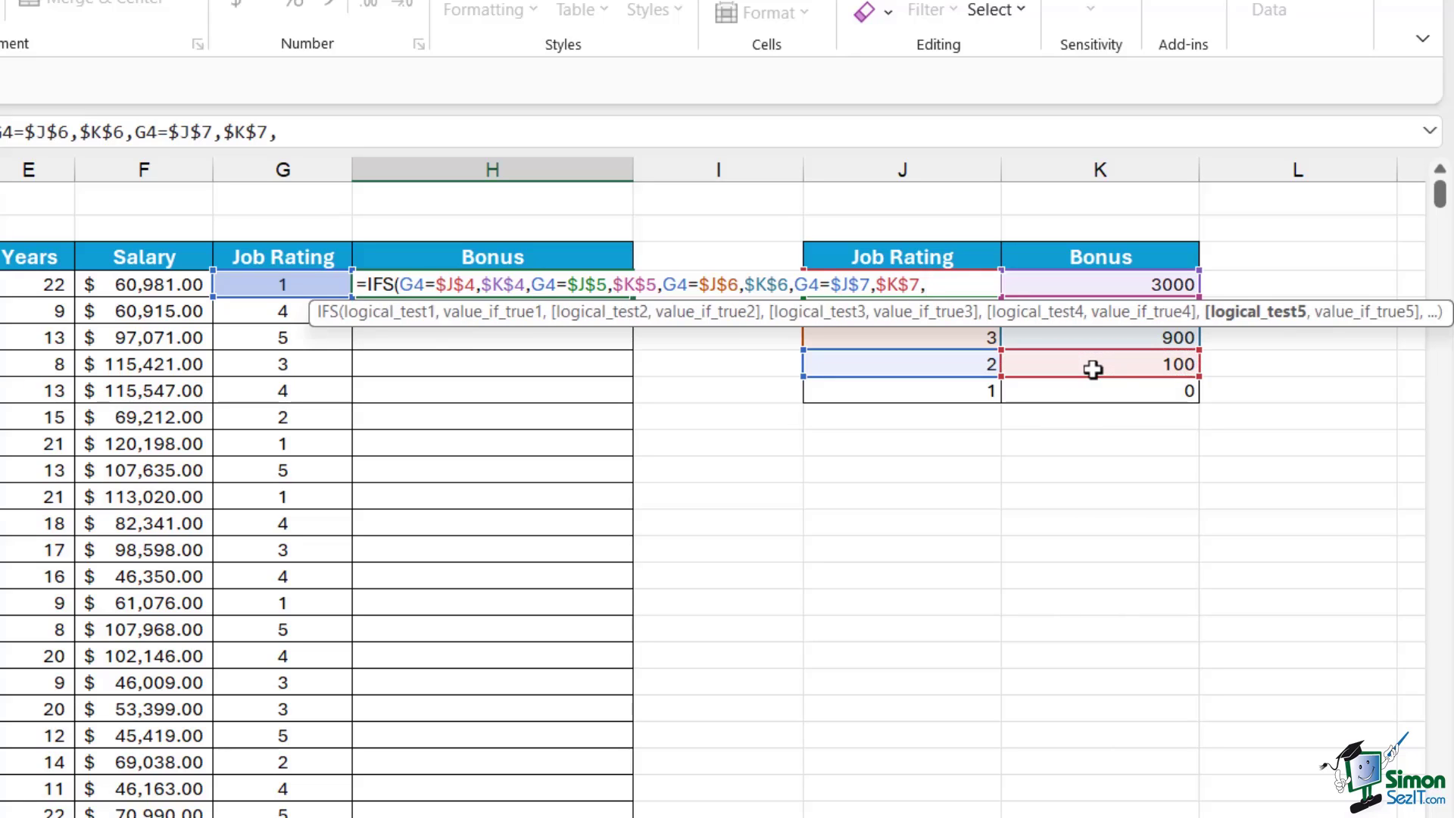
- Complete the IFS formula in H4 with the fifth condition pair, G4=$J$8 returning $K$8, and enter it
click(261, 287)
text(=)
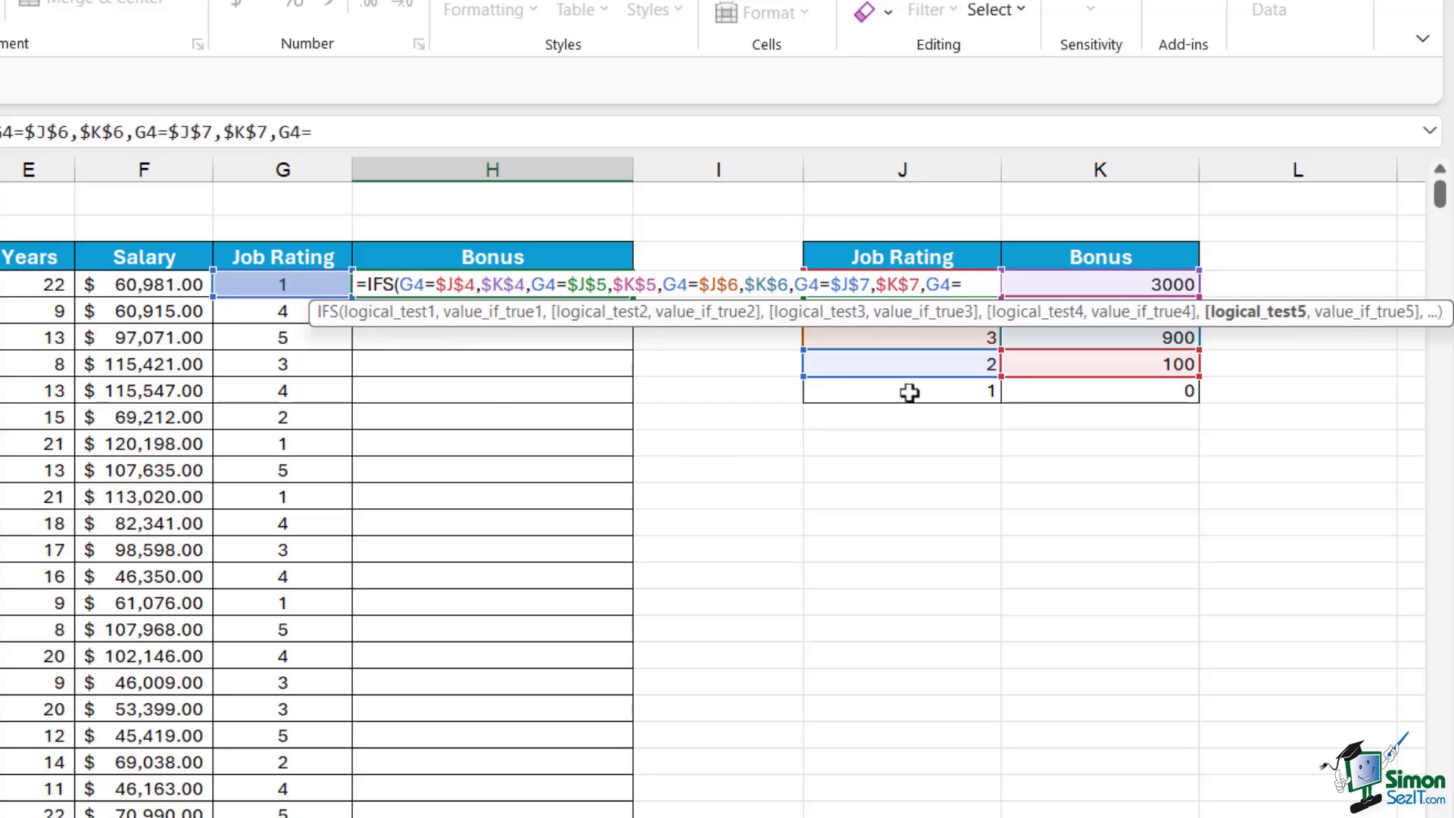
click(962, 391)
key(F4)
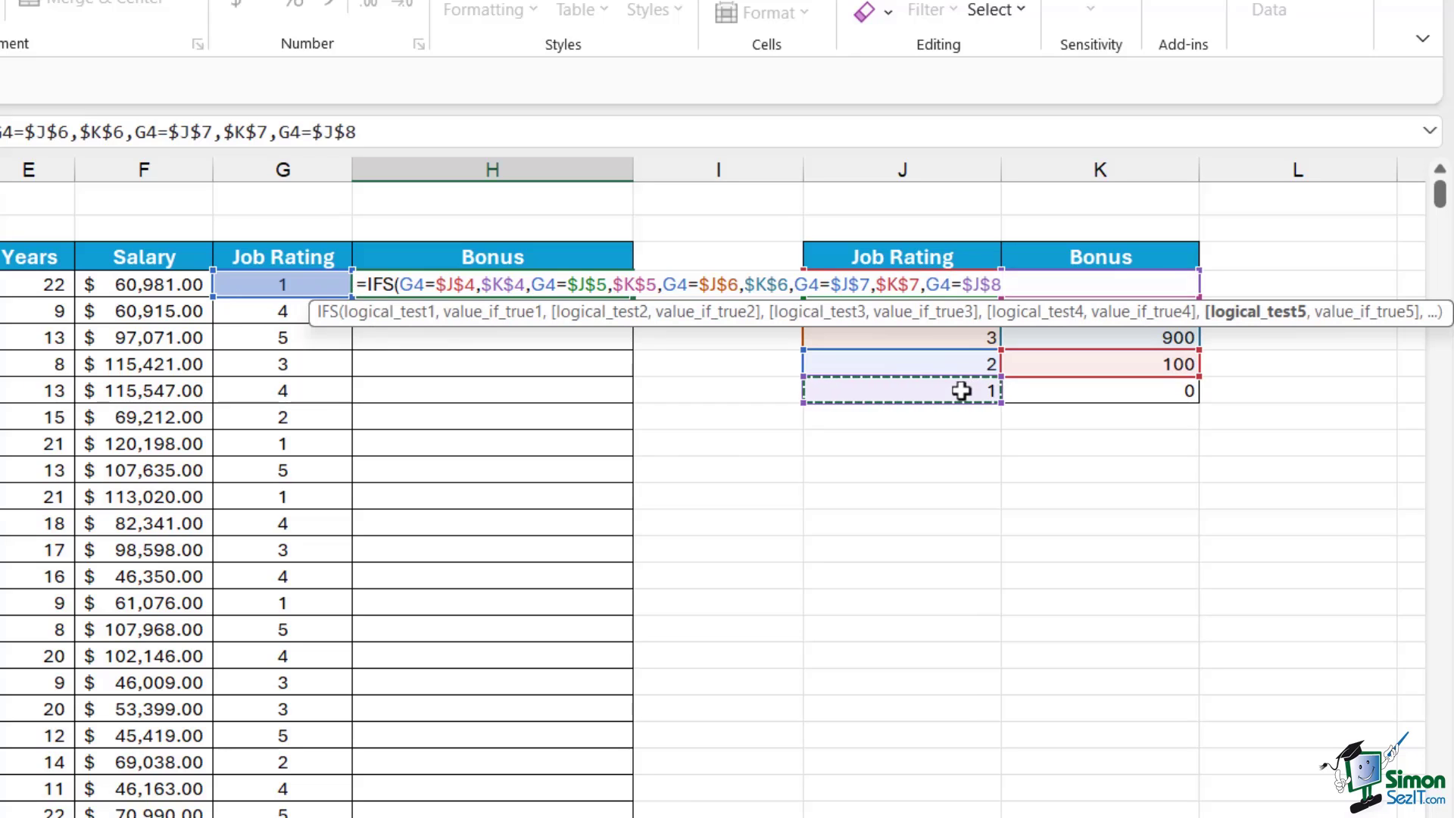
text(,)
click(1096, 389)
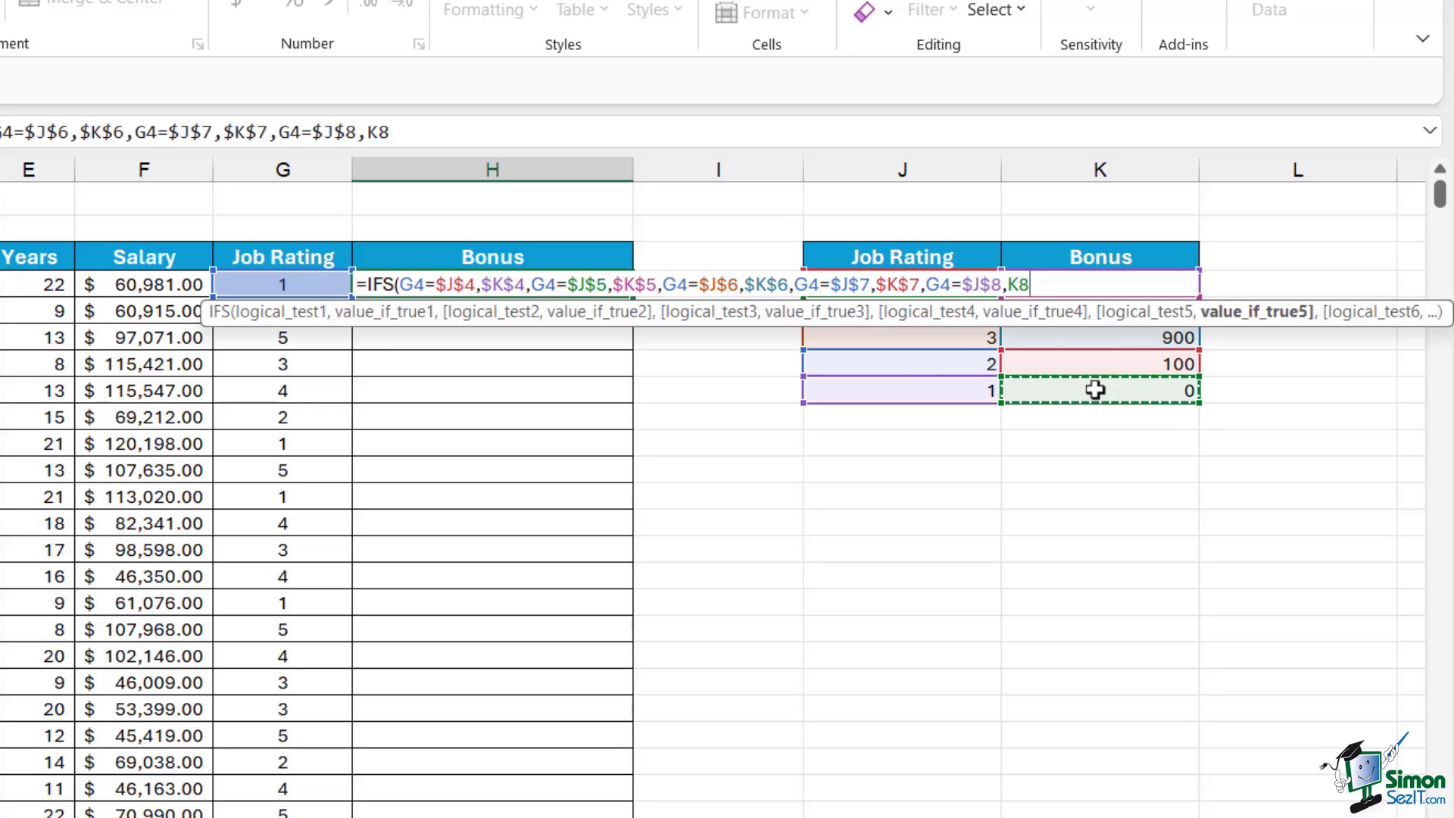
key(F4)
text())
key(Return)
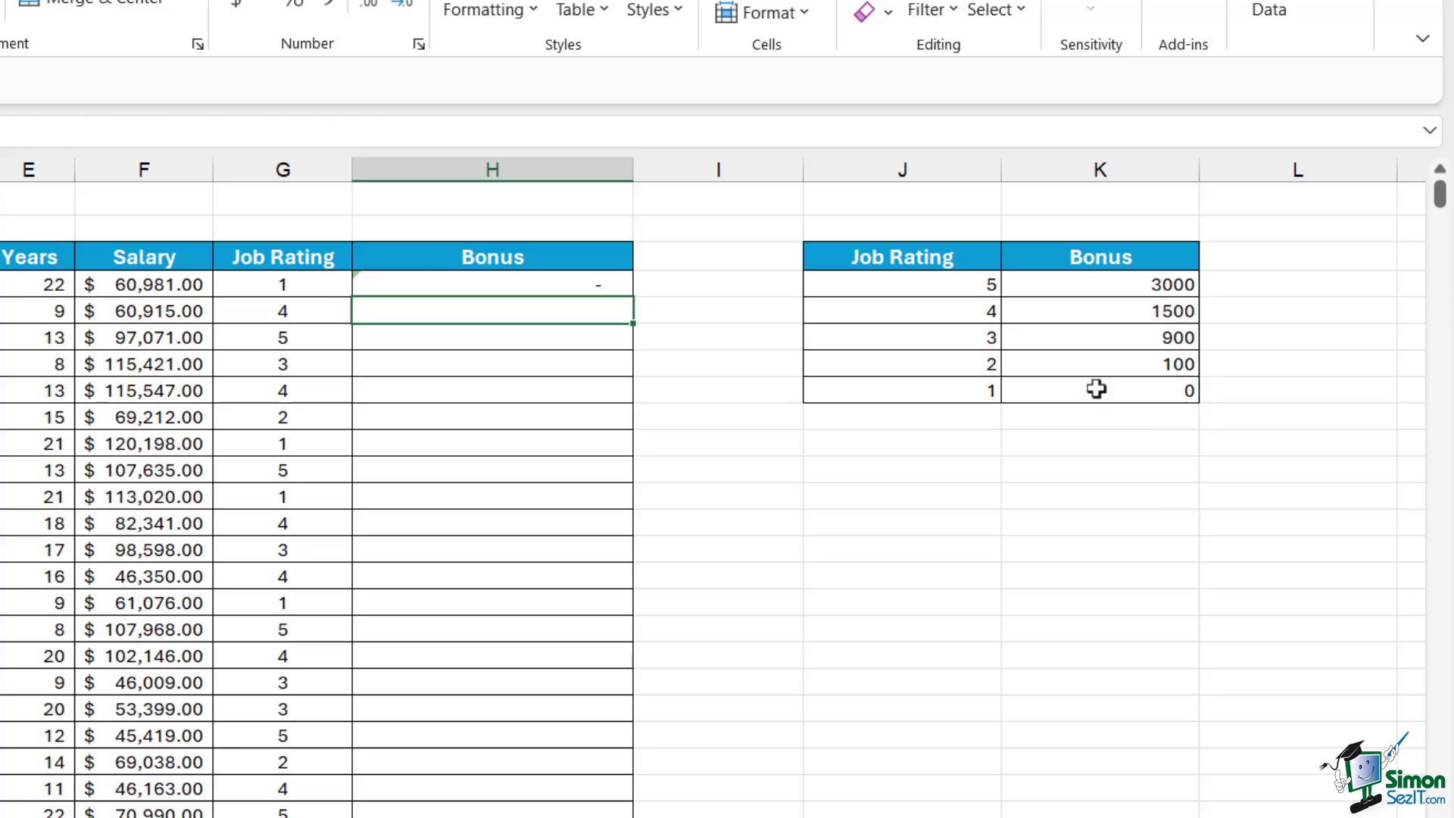
- Fill the H4 IFS formula down the whole Bonus column
click(594, 286)
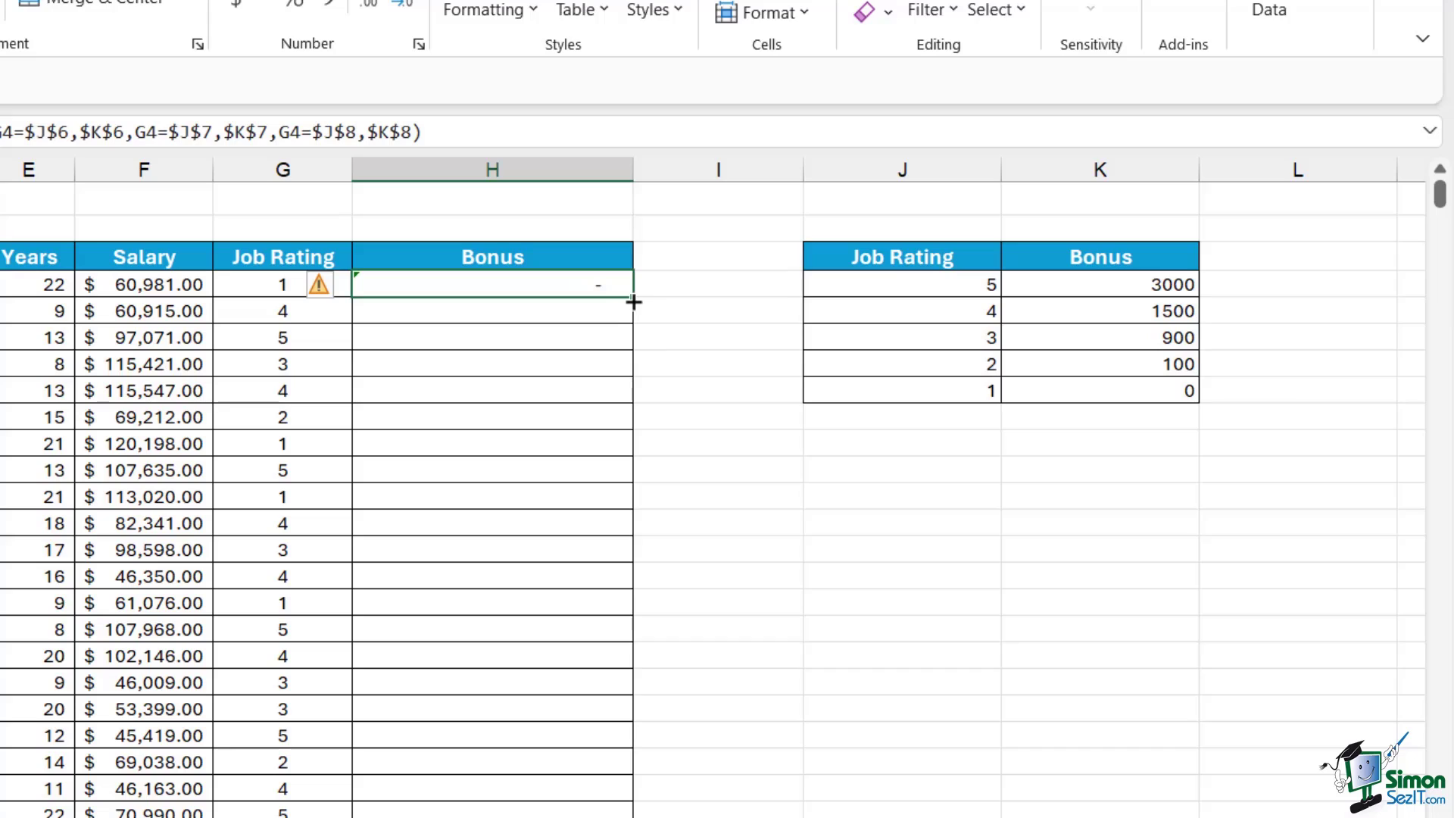
double_click(634, 298)
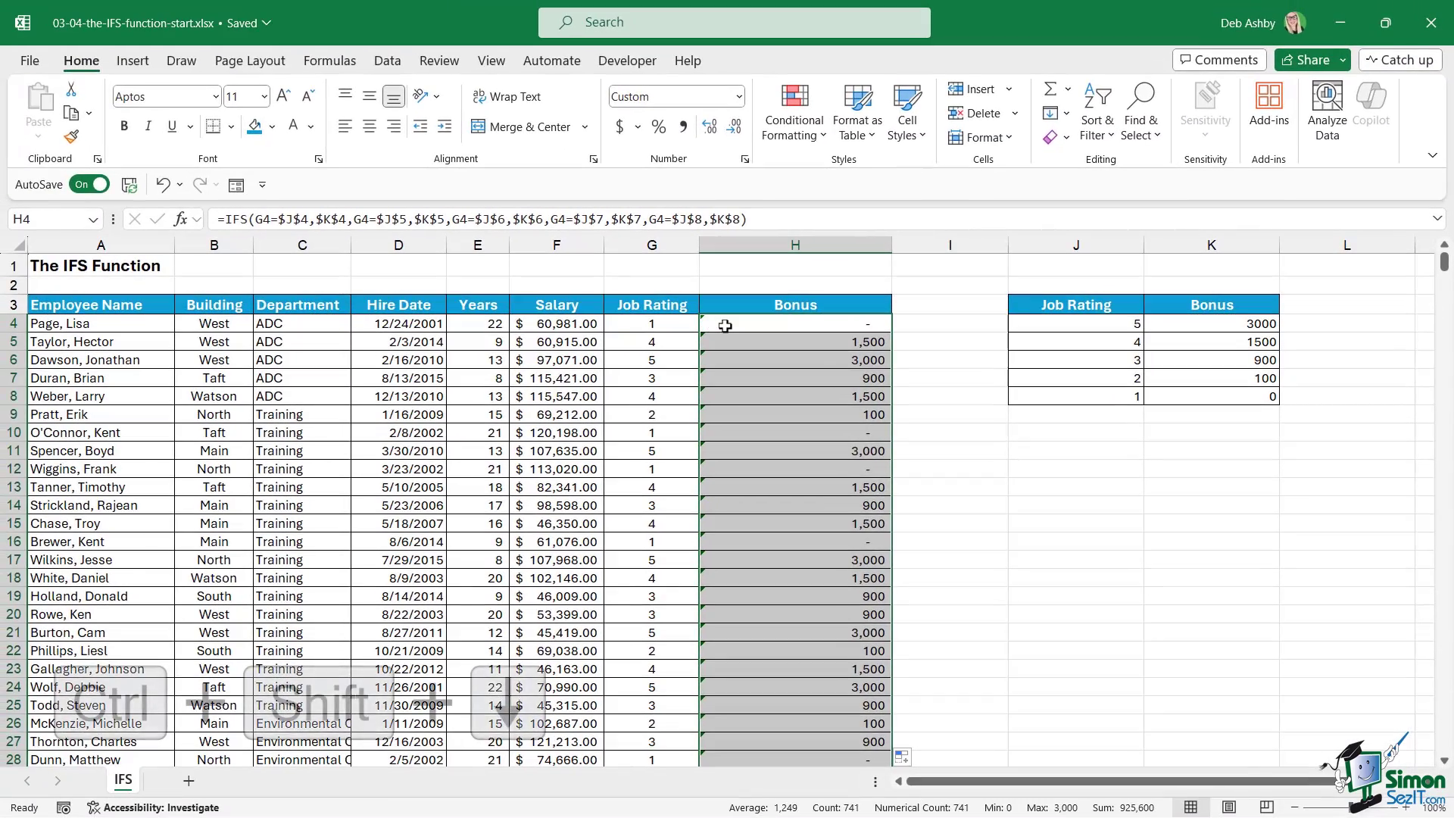
- Ignore the unprotected formula error for all Bonus cells from H4 down to H744 and return to the top of the column
click(455, 287)
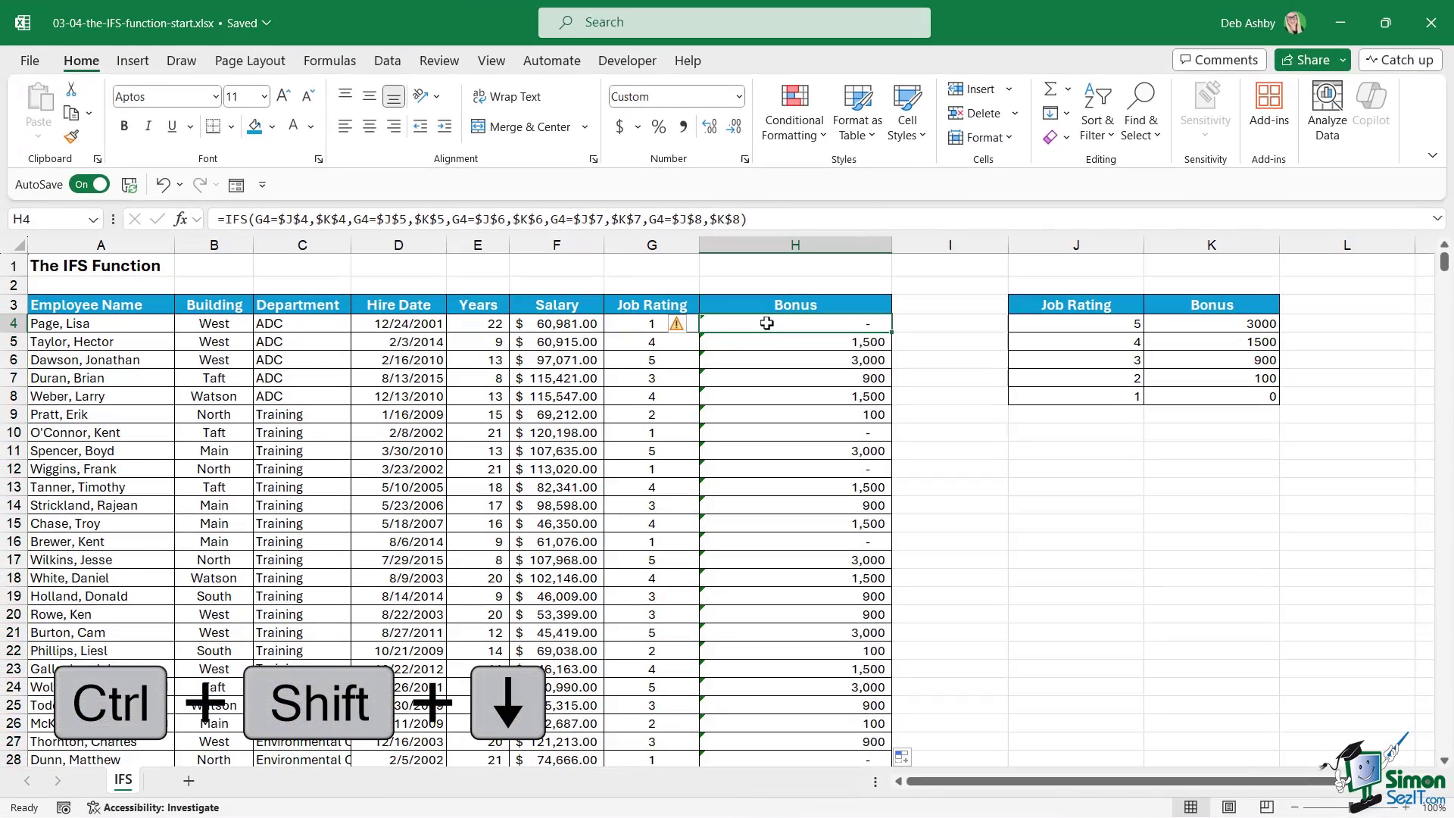
key(ctrl+shift+Down)
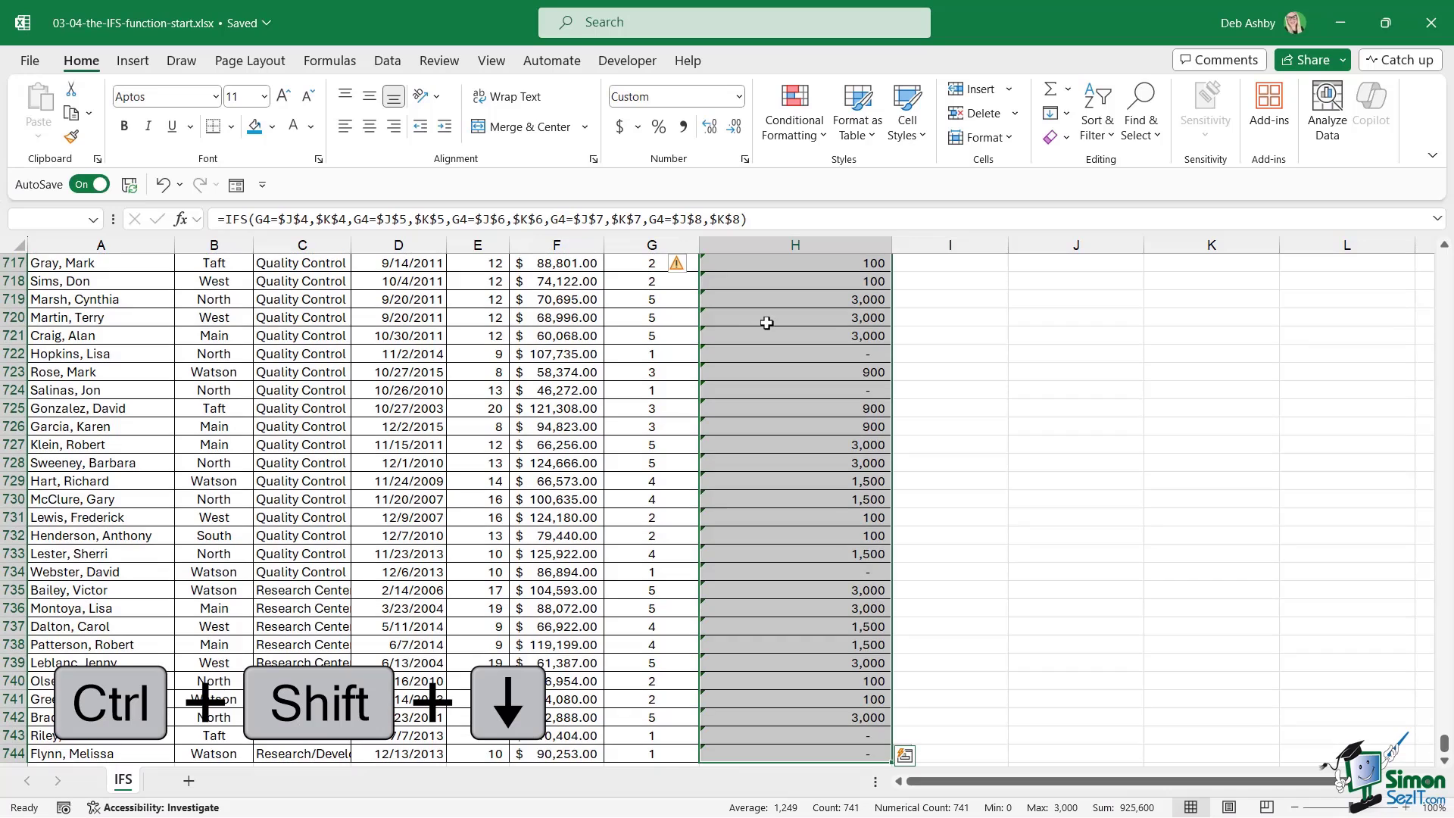
click(679, 263)
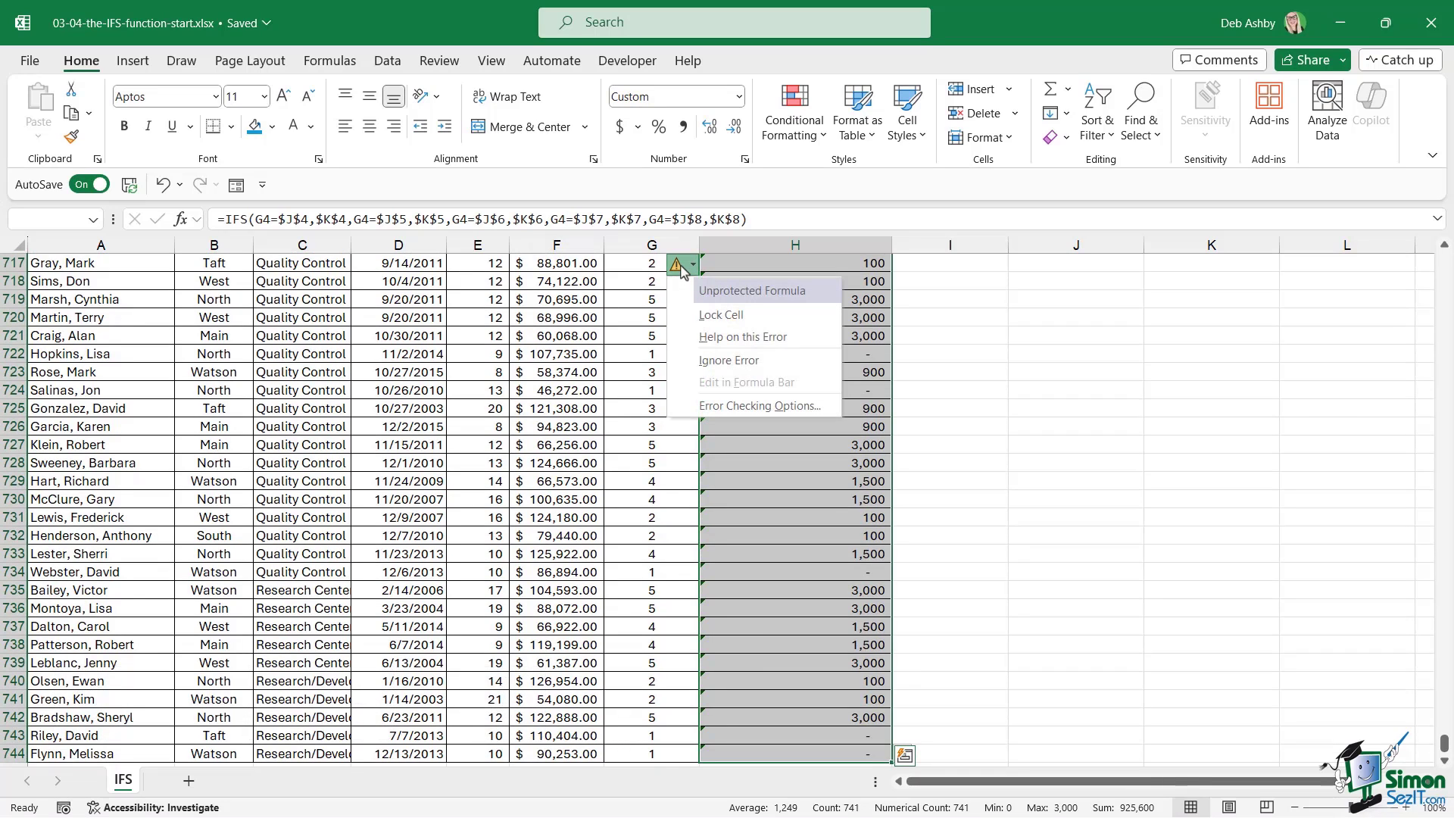
click(723, 362)
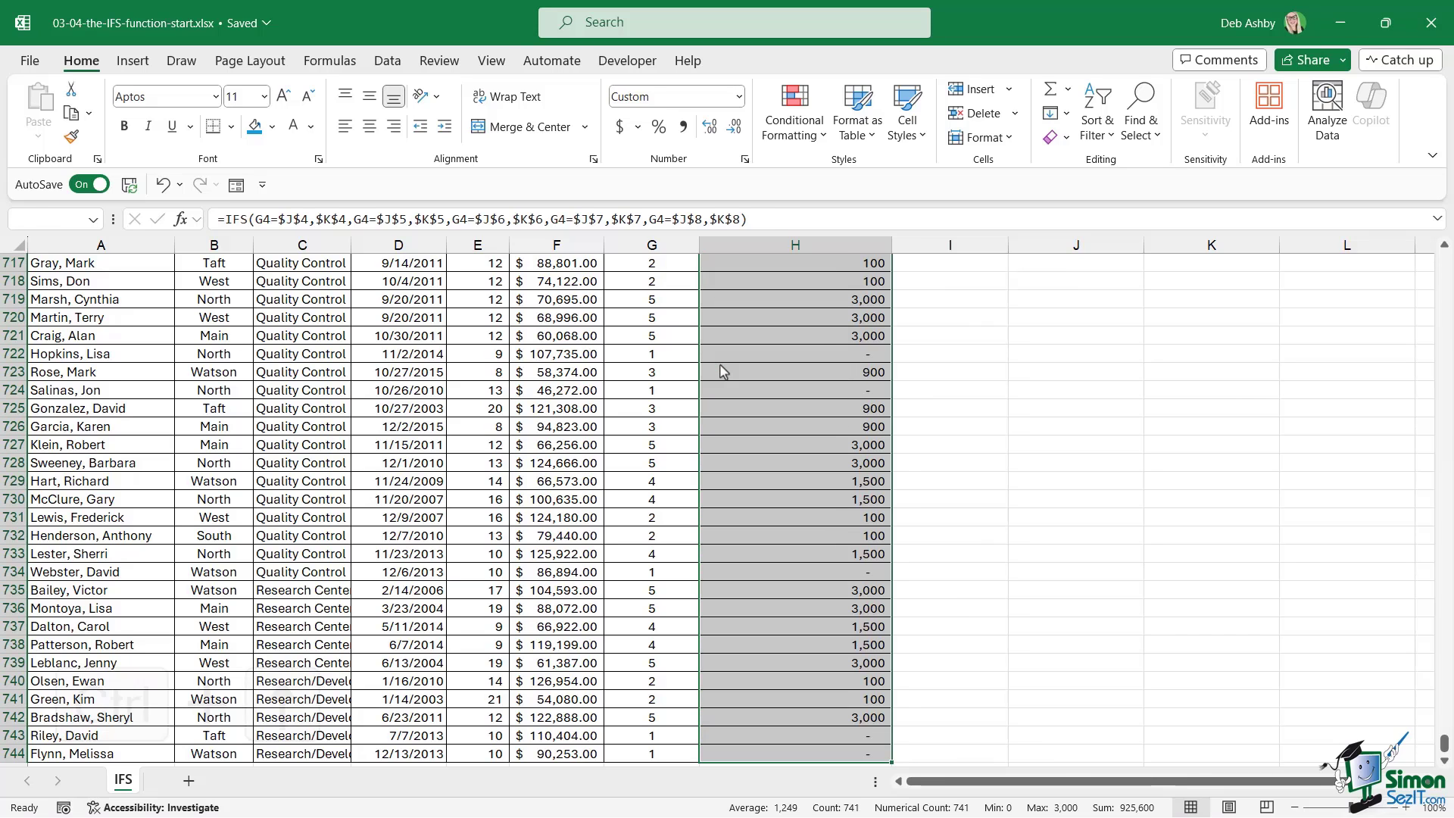
click(732, 354)
key(ctrl+Up)
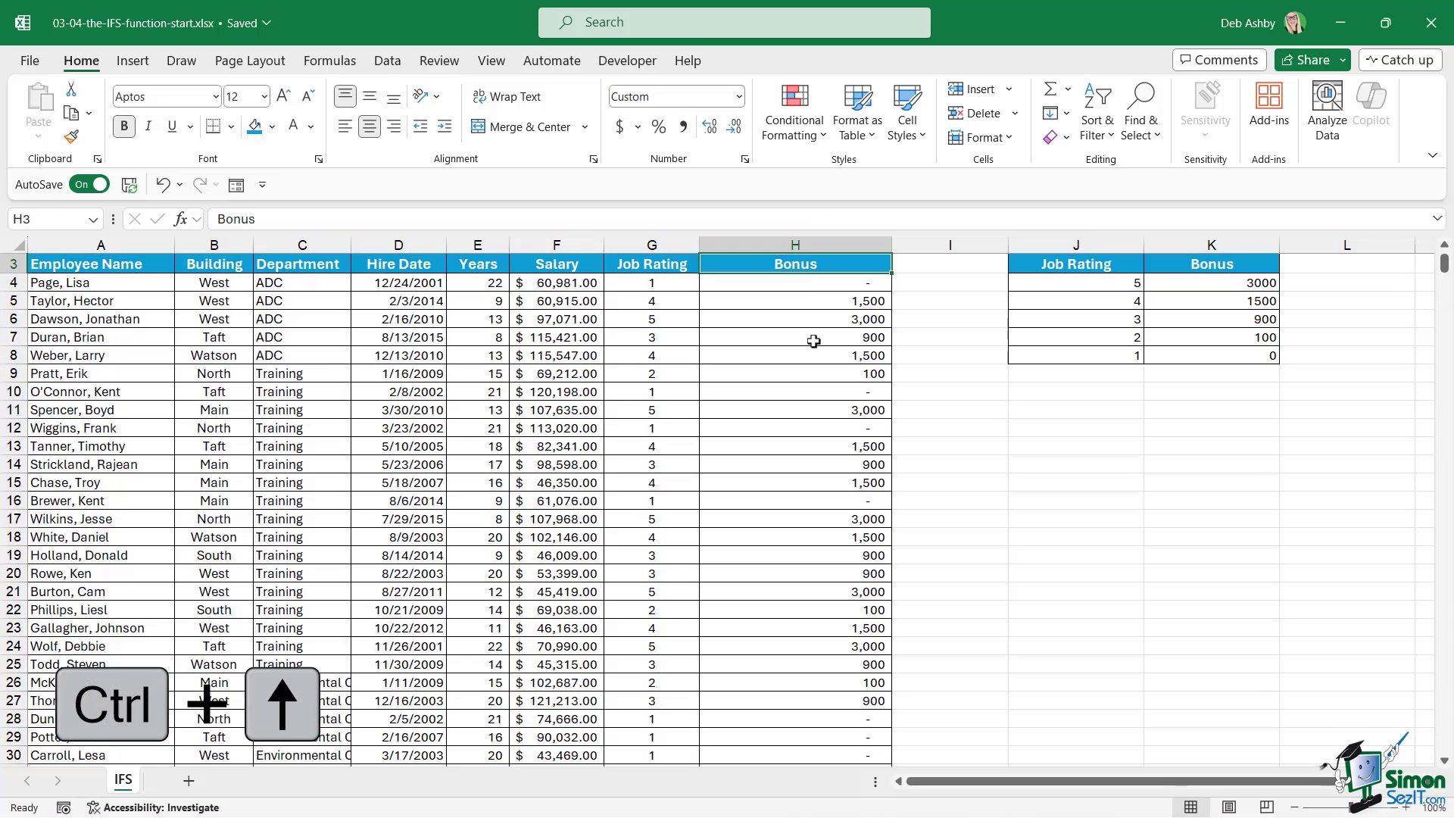
click(799, 287)
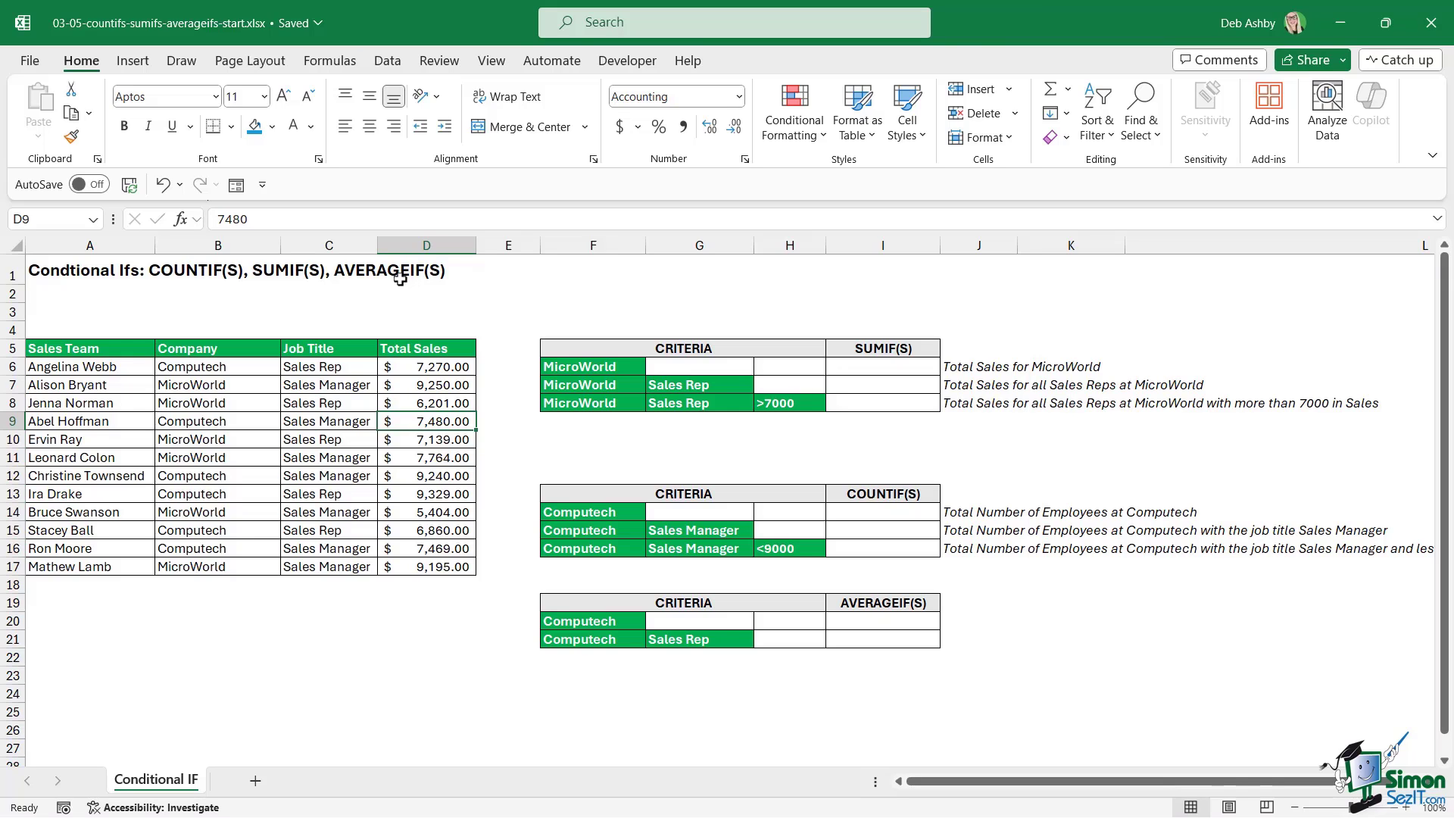
- Examine the SUMIF(S) results column and the sales table's Sales Team, Company, Job Title and Total Sales columns
click(875, 350)
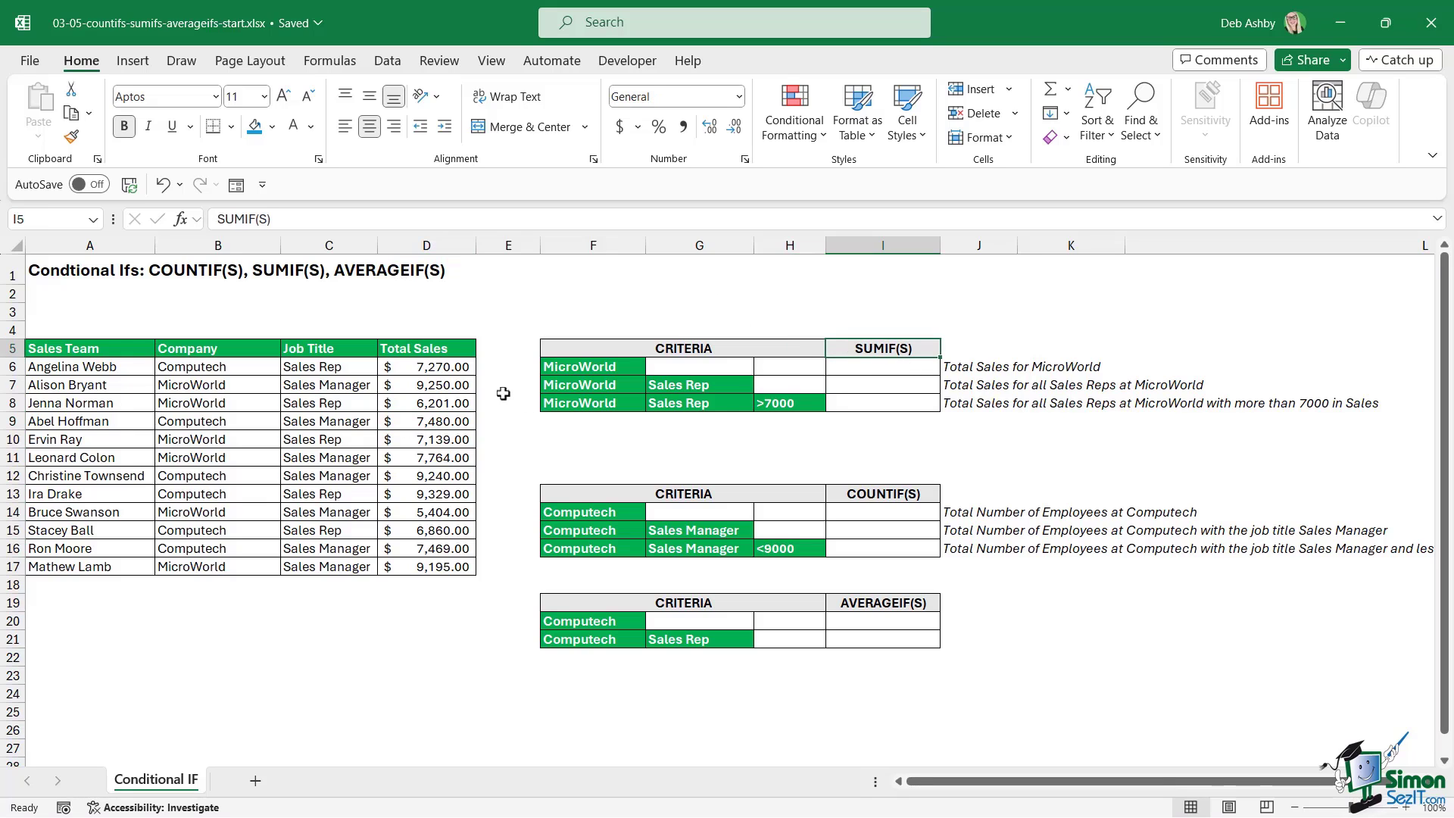
drag(76, 348, 424, 566)
click(94, 435)
drag(97, 366, 94, 561)
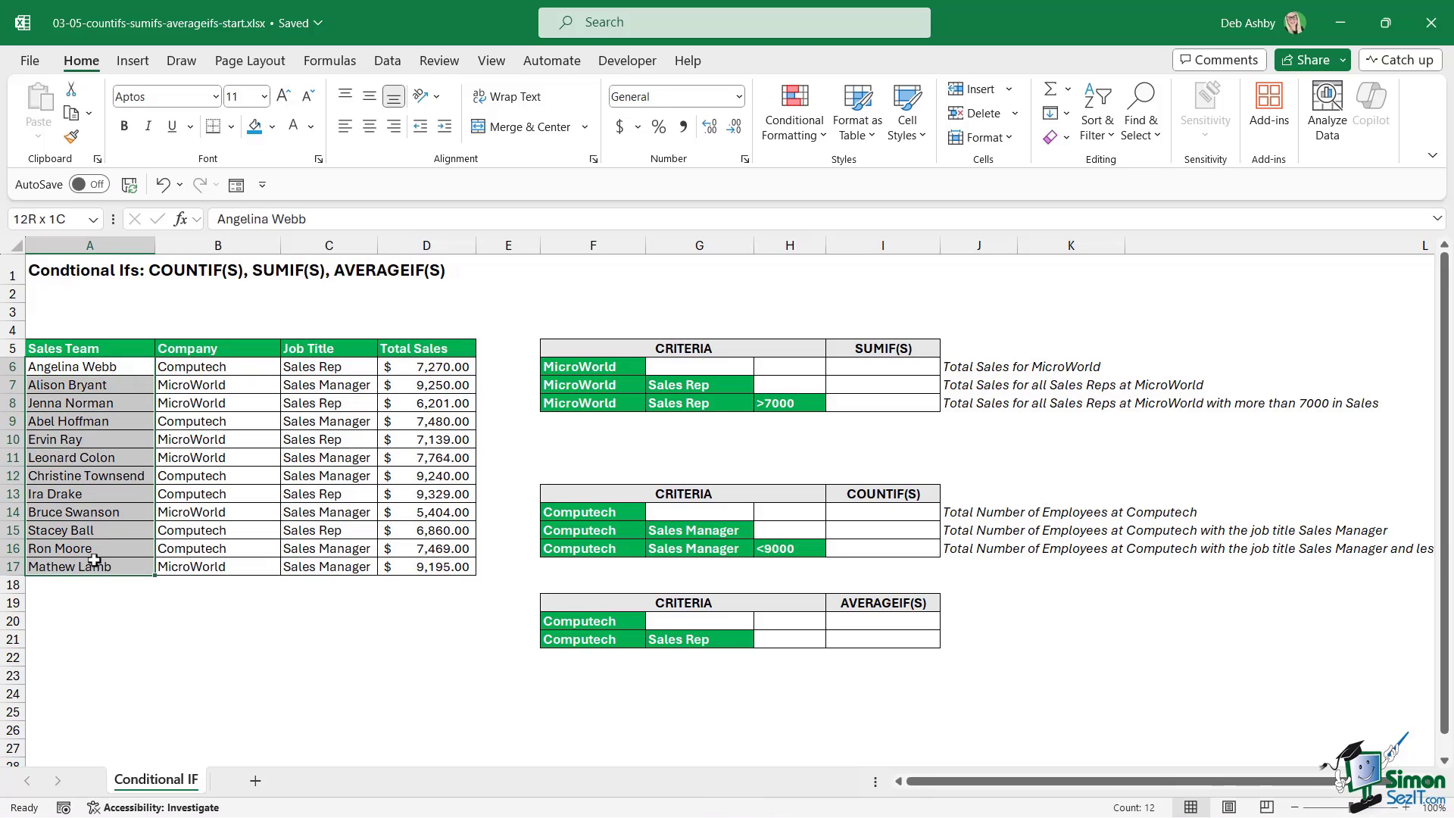
click(227, 378)
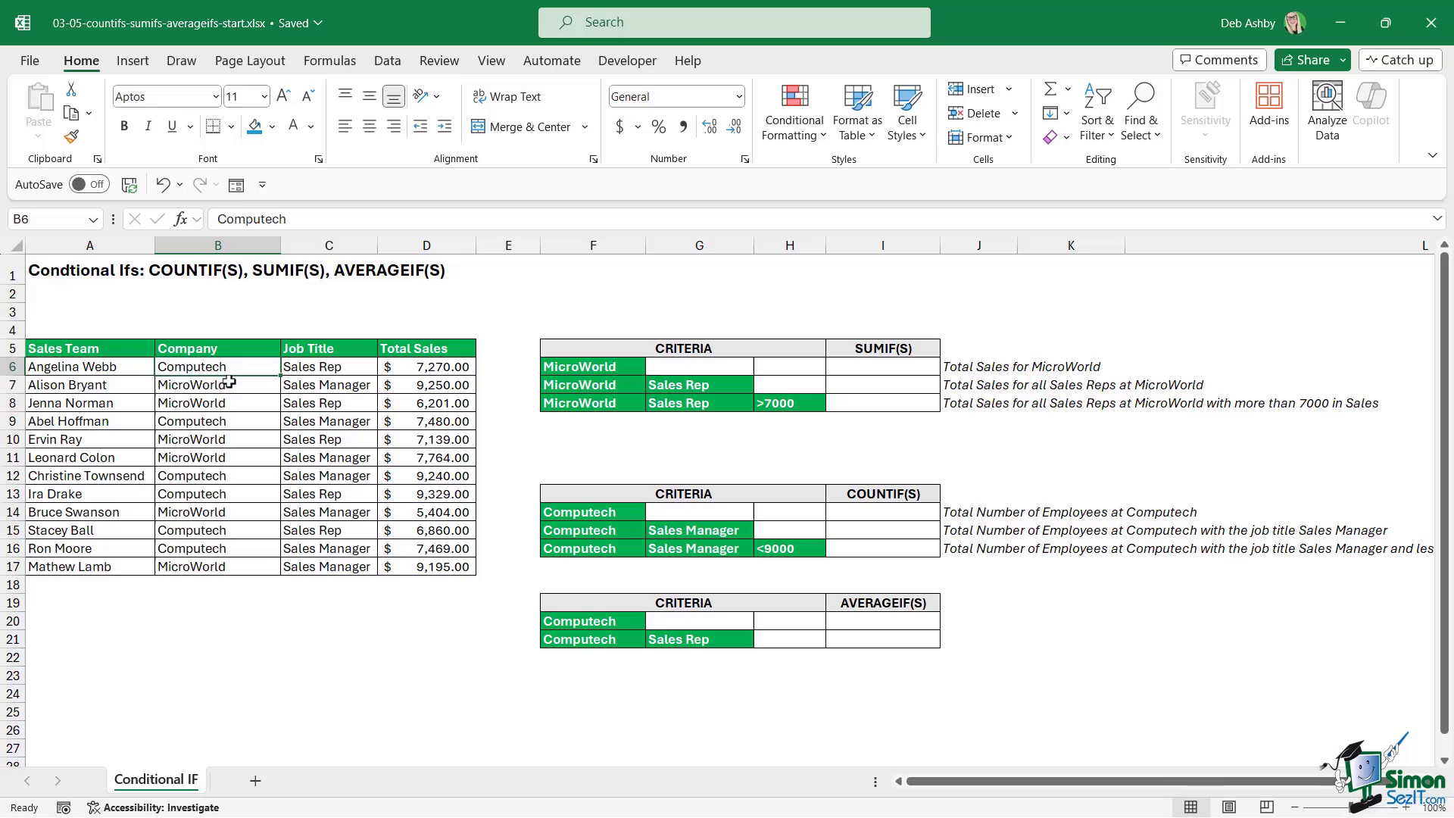
click(343, 367)
click(343, 391)
click(413, 368)
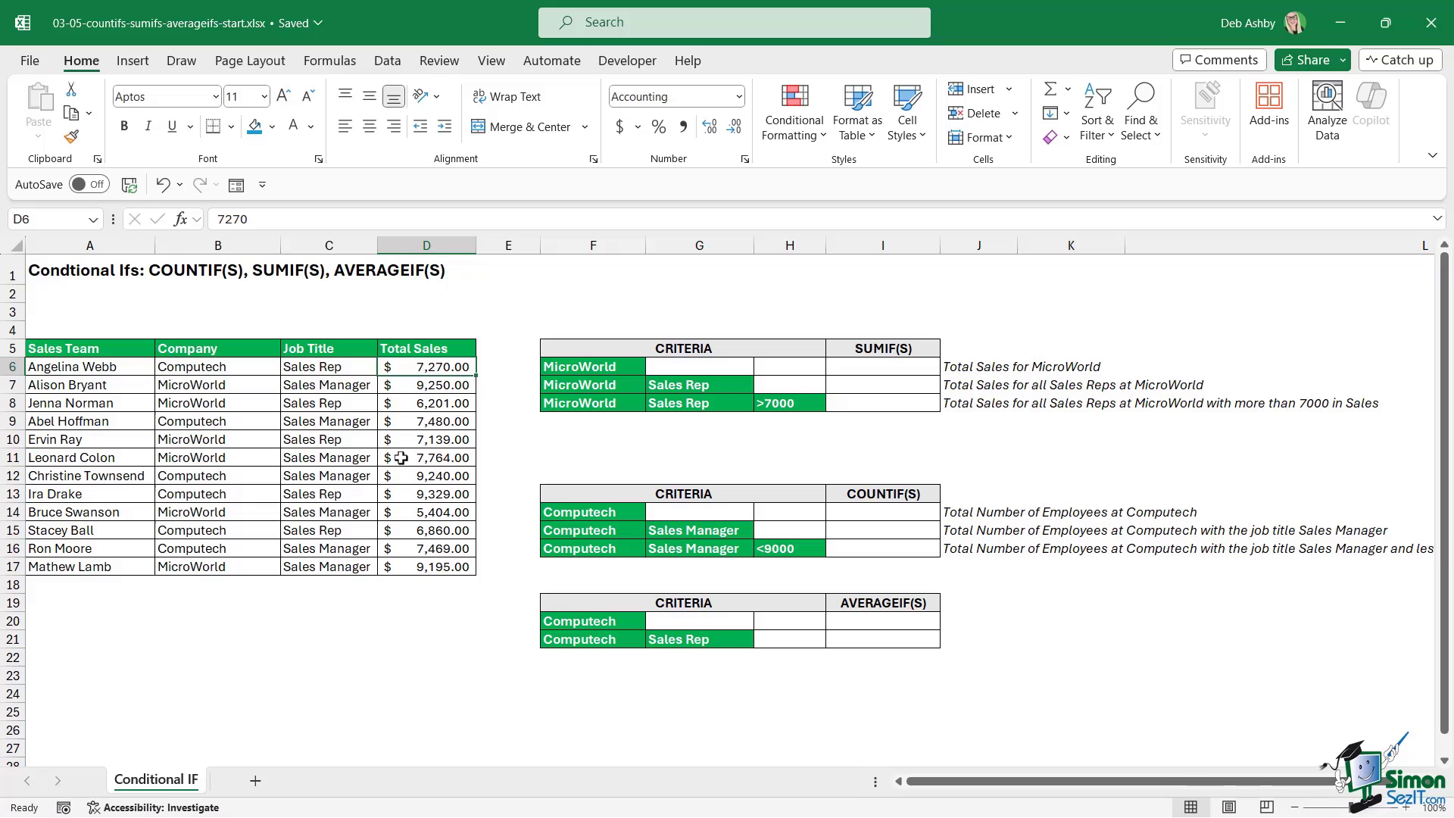
- Examine the first SUMIF(S) criterion in F6 and the Total Sales and Company ranges, D6:D17 and B6:B17
click(882, 364)
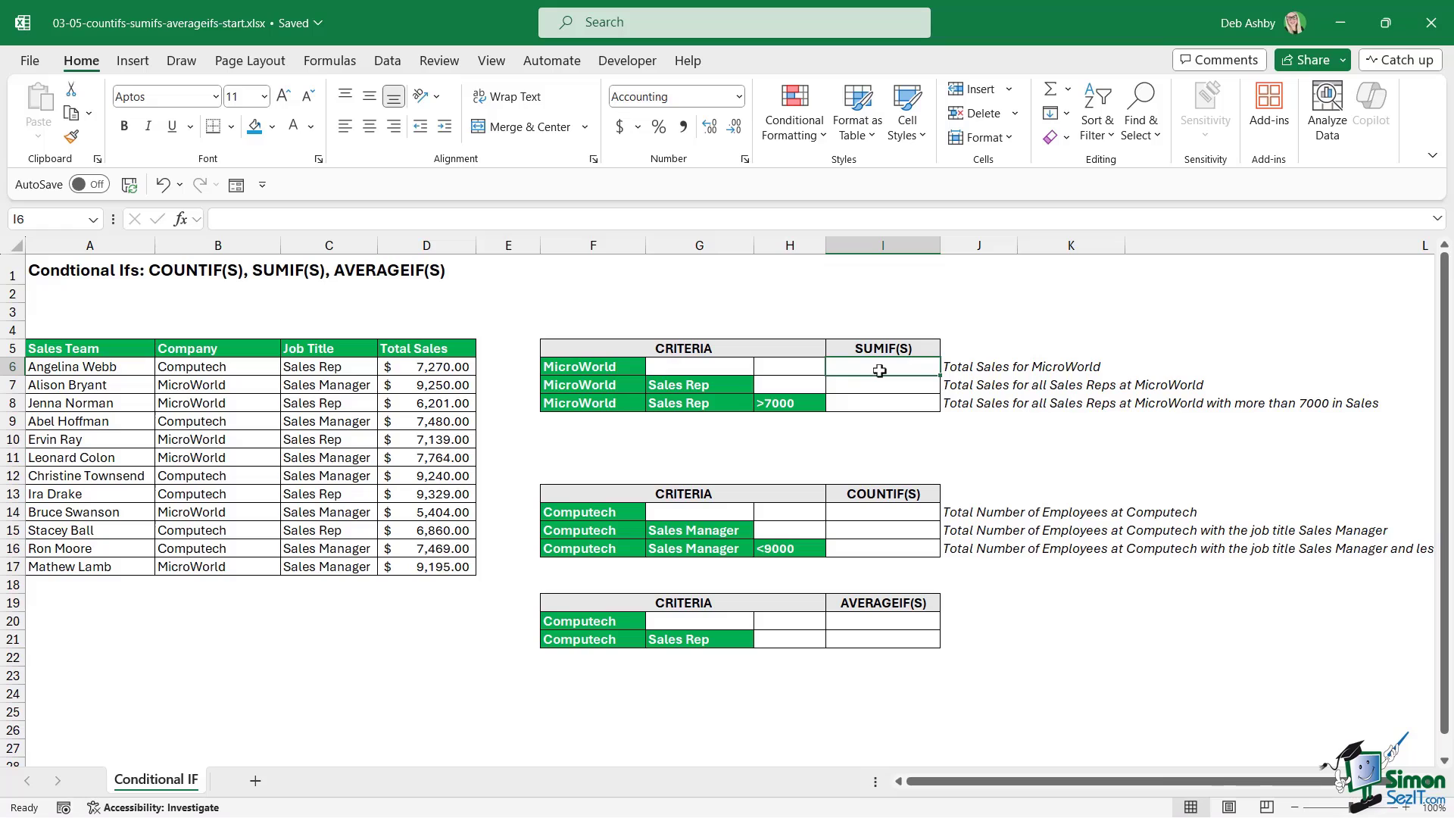
click(614, 370)
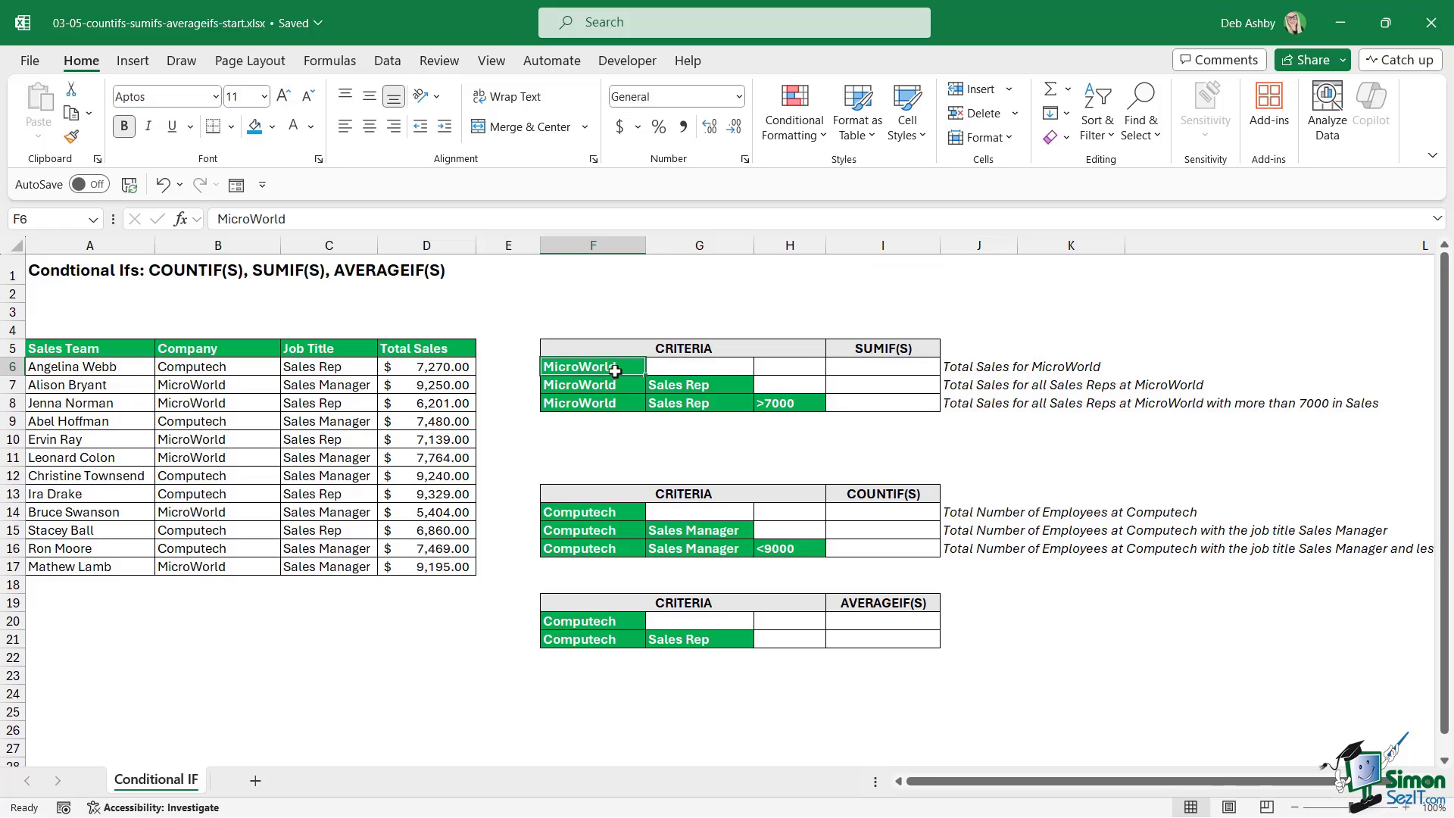
click(877, 370)
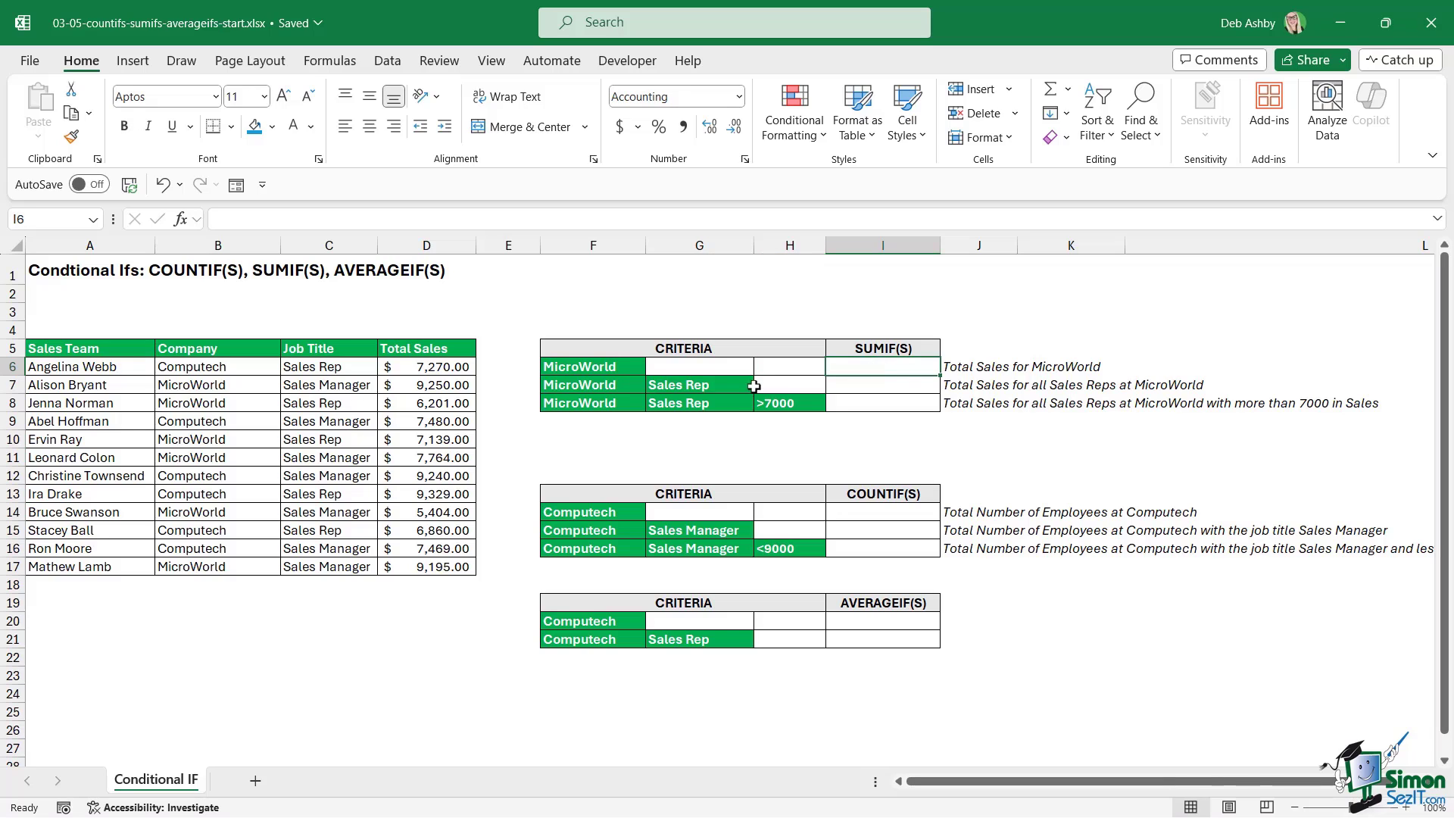
drag(416, 366, 394, 561)
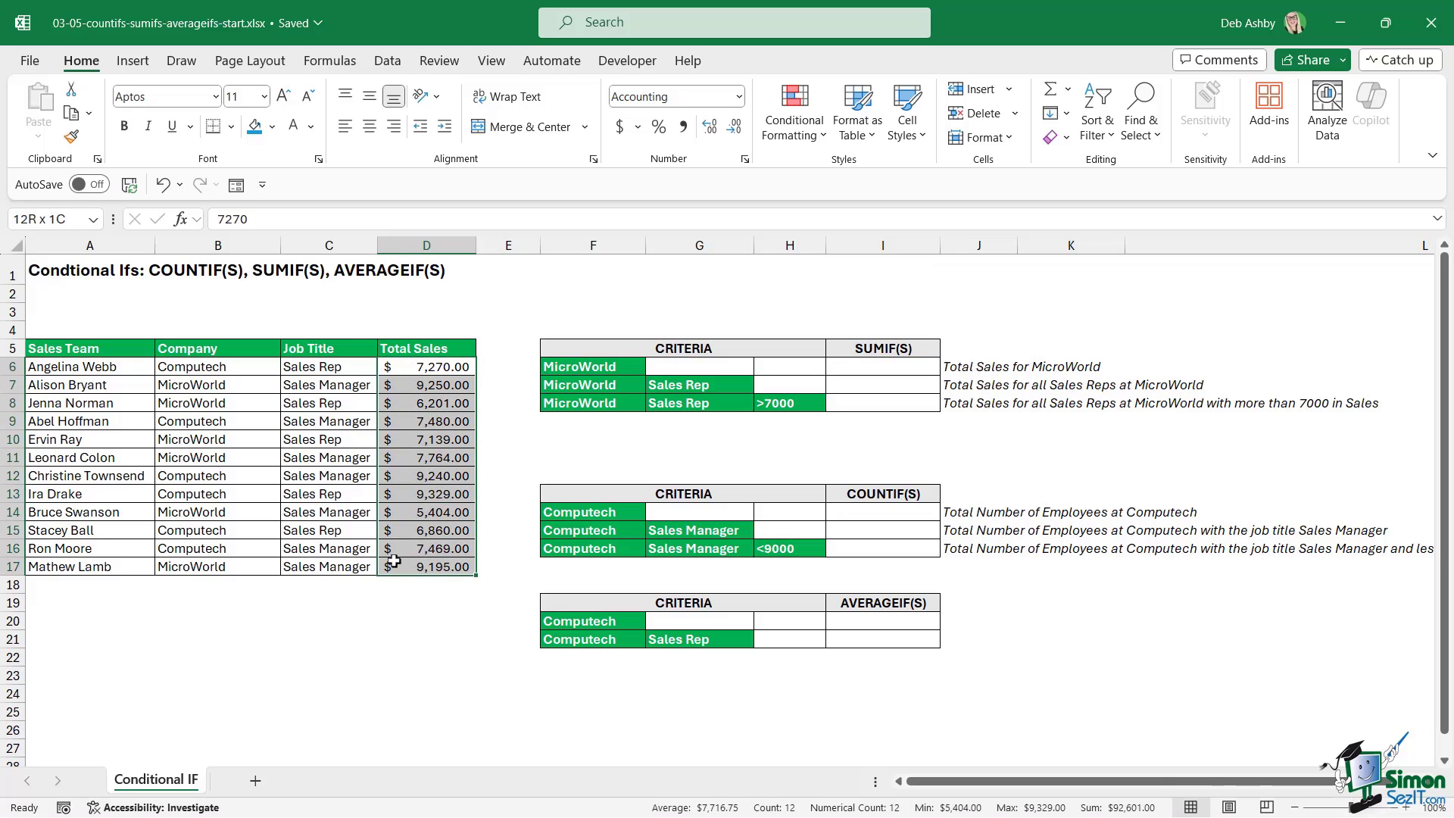
drag(204, 366, 210, 566)
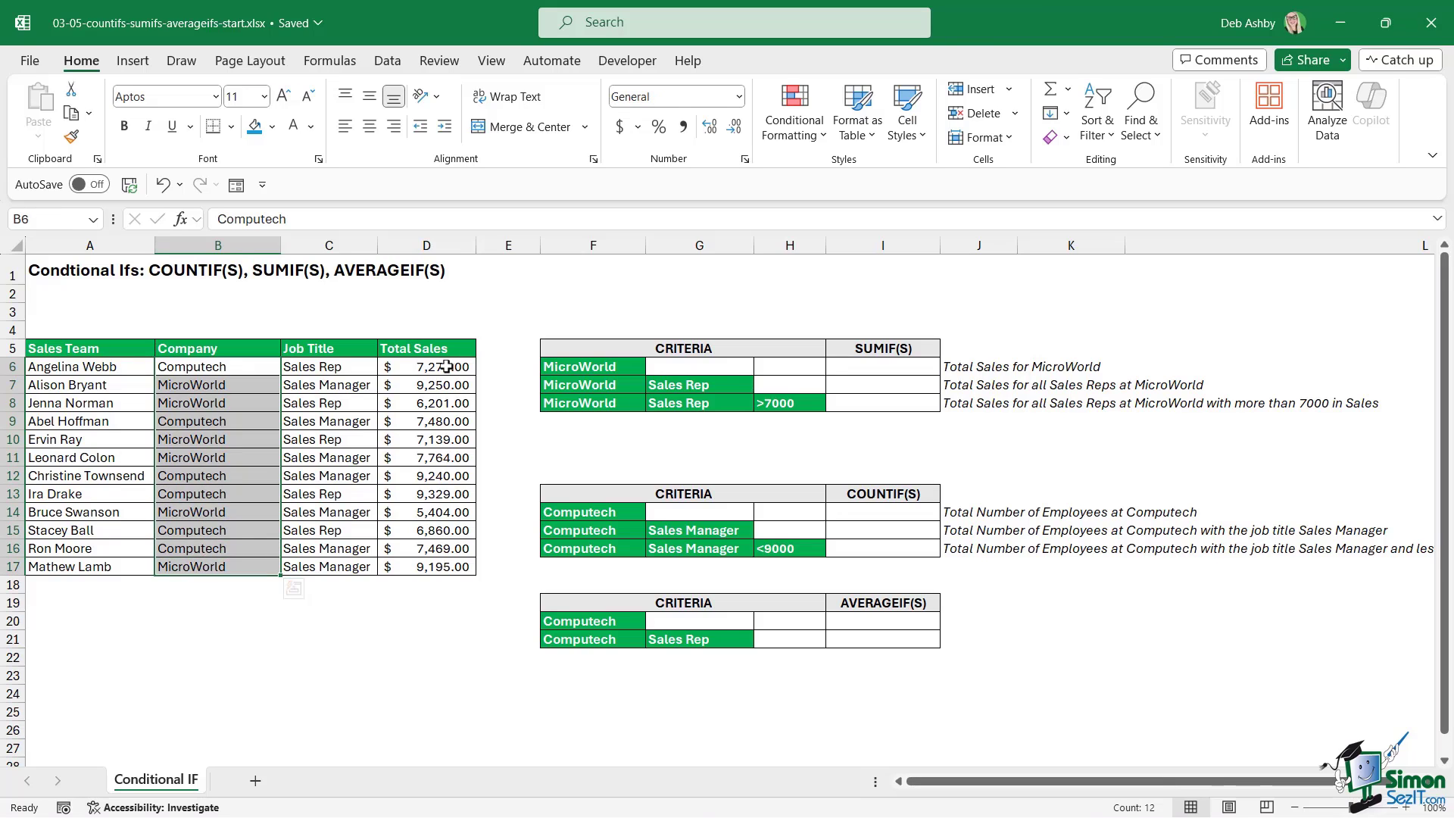
- Start a SUMIFS formula in I6 with the Total Sales range D6:D17 as the sum range
click(888, 368)
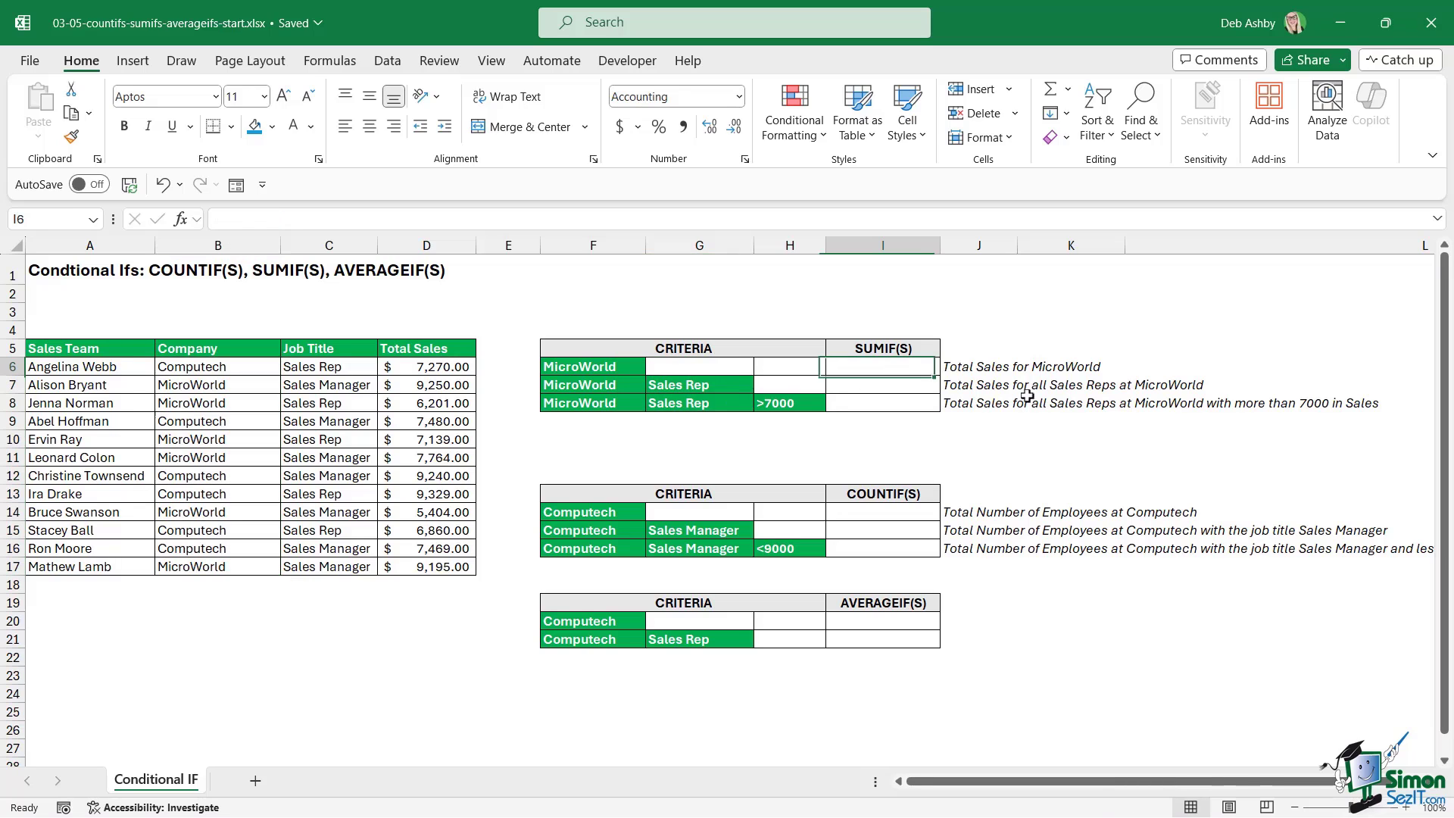
text(=SUMI)
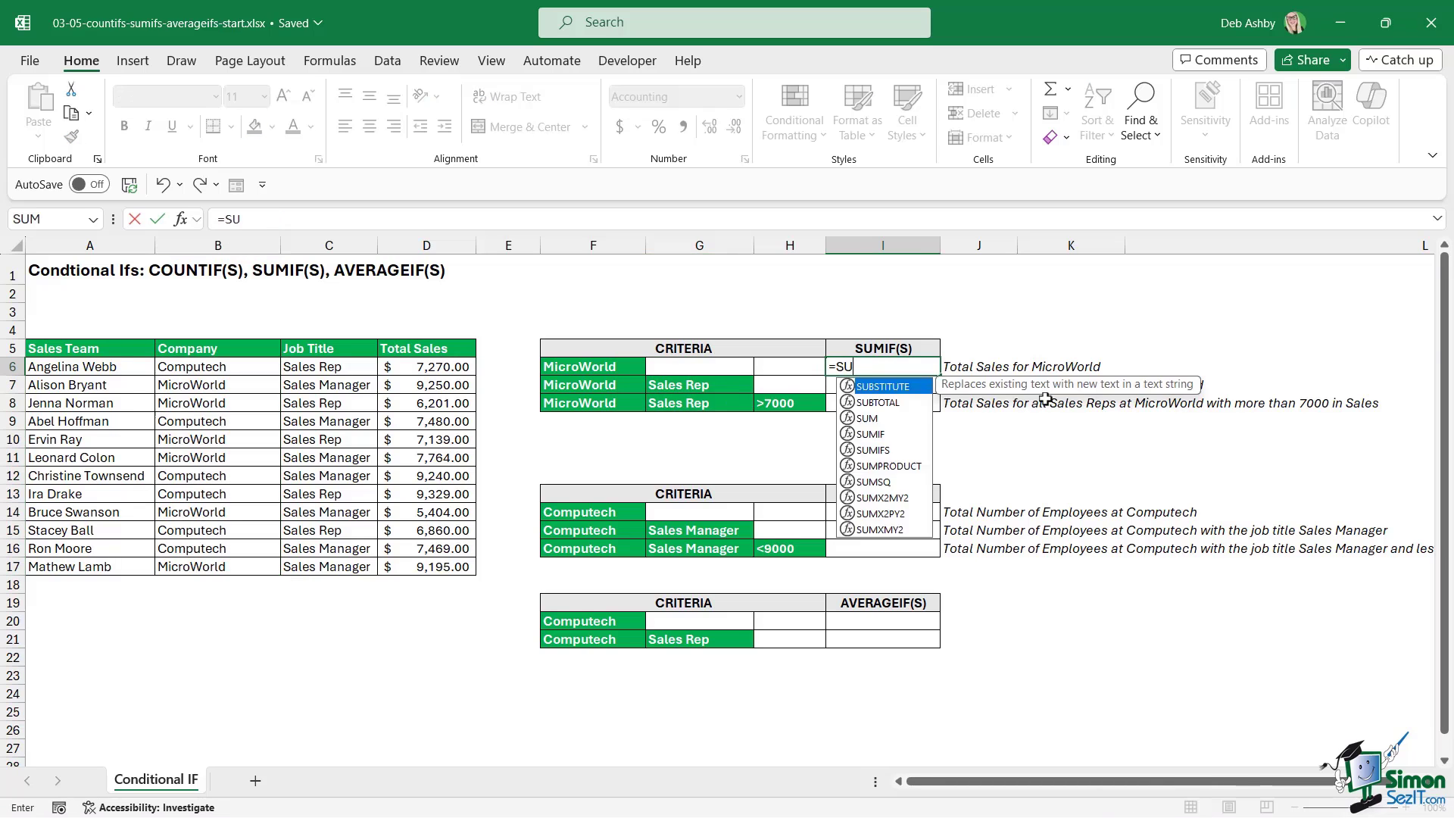
text(()
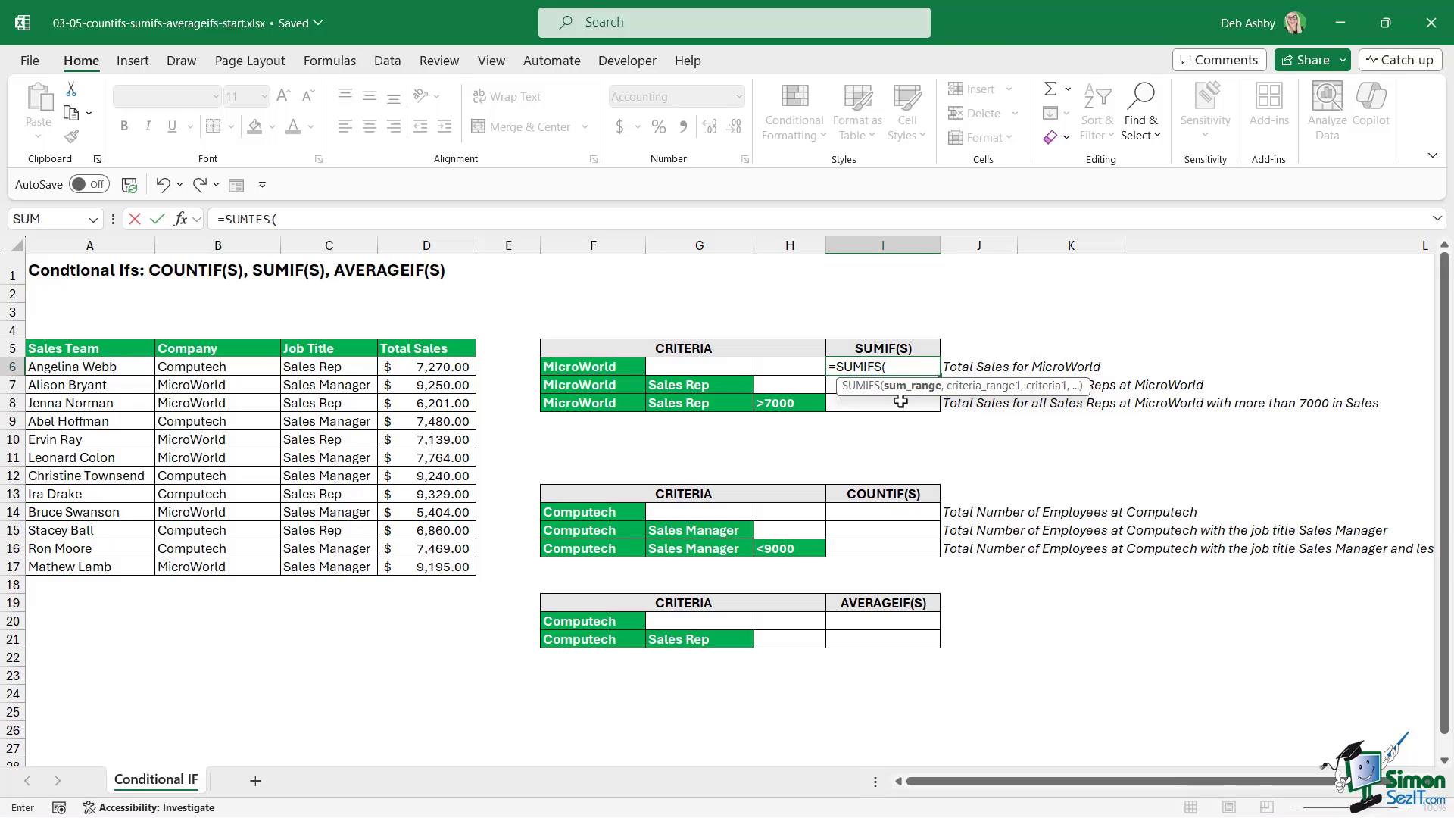
drag(406, 369, 407, 564)
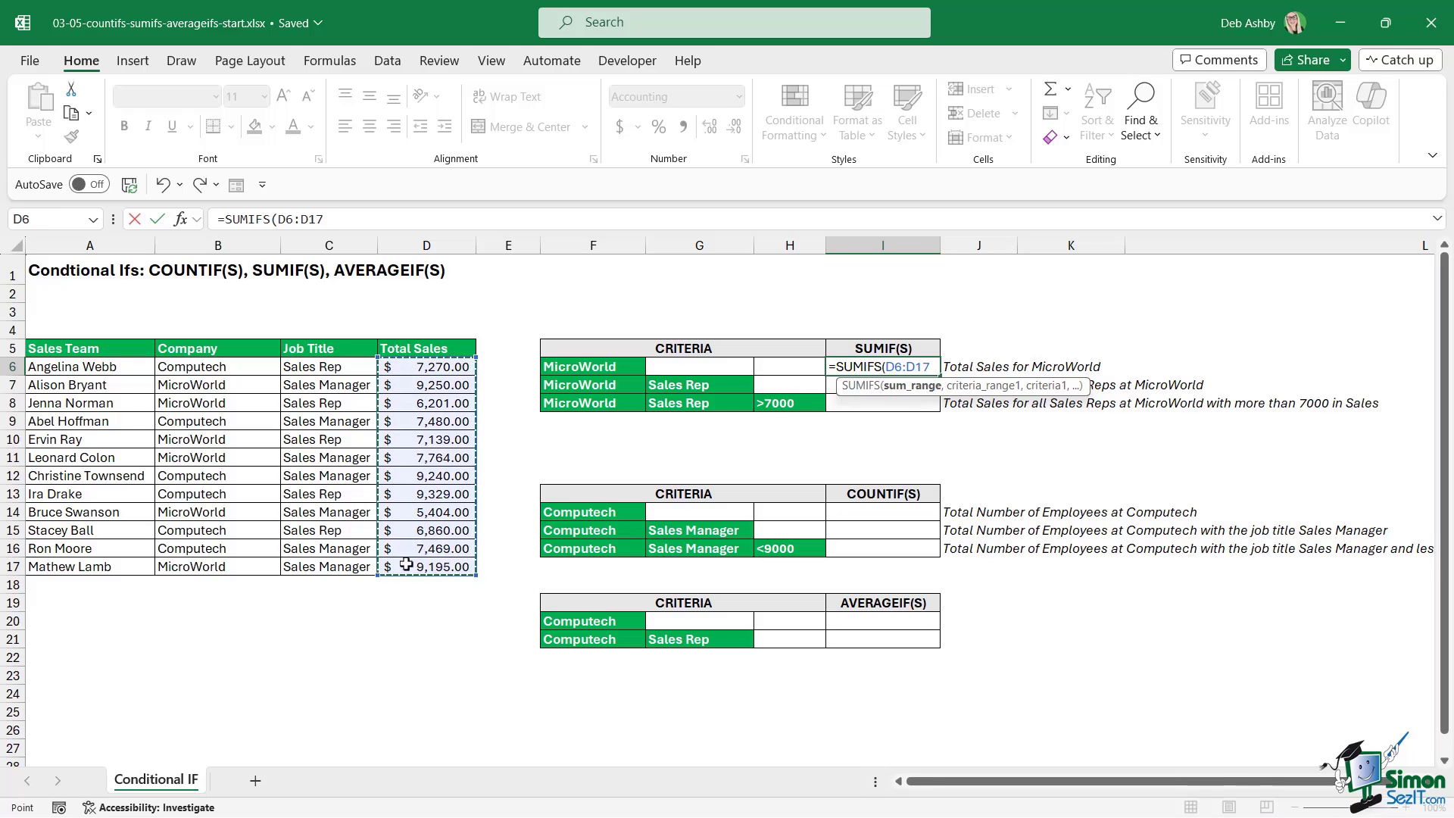
text(,)
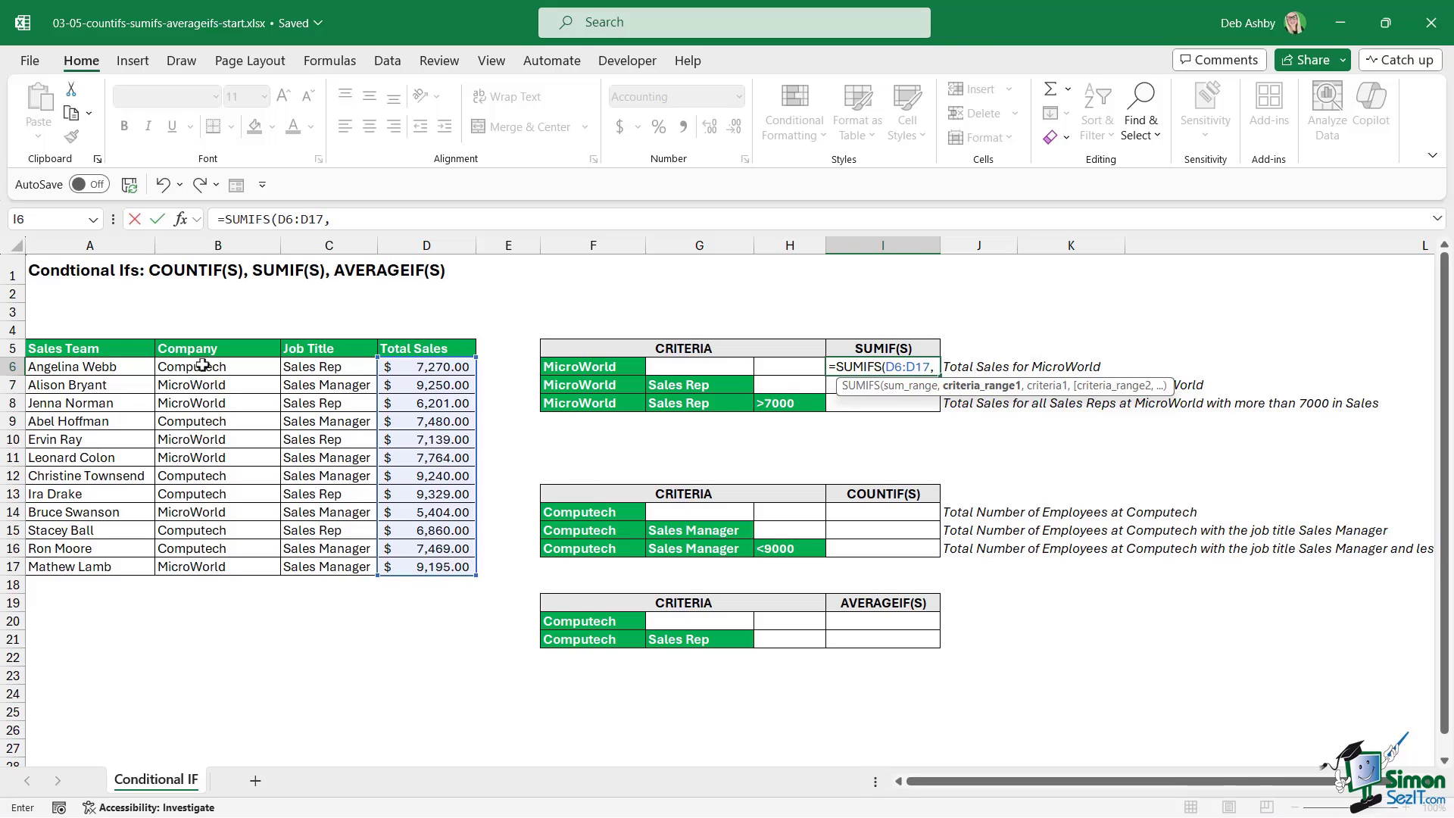
- Complete the SUMIFS formula in I6 with criteria range B6:B17 and criterion F6, and enter it
drag(201, 367, 198, 568)
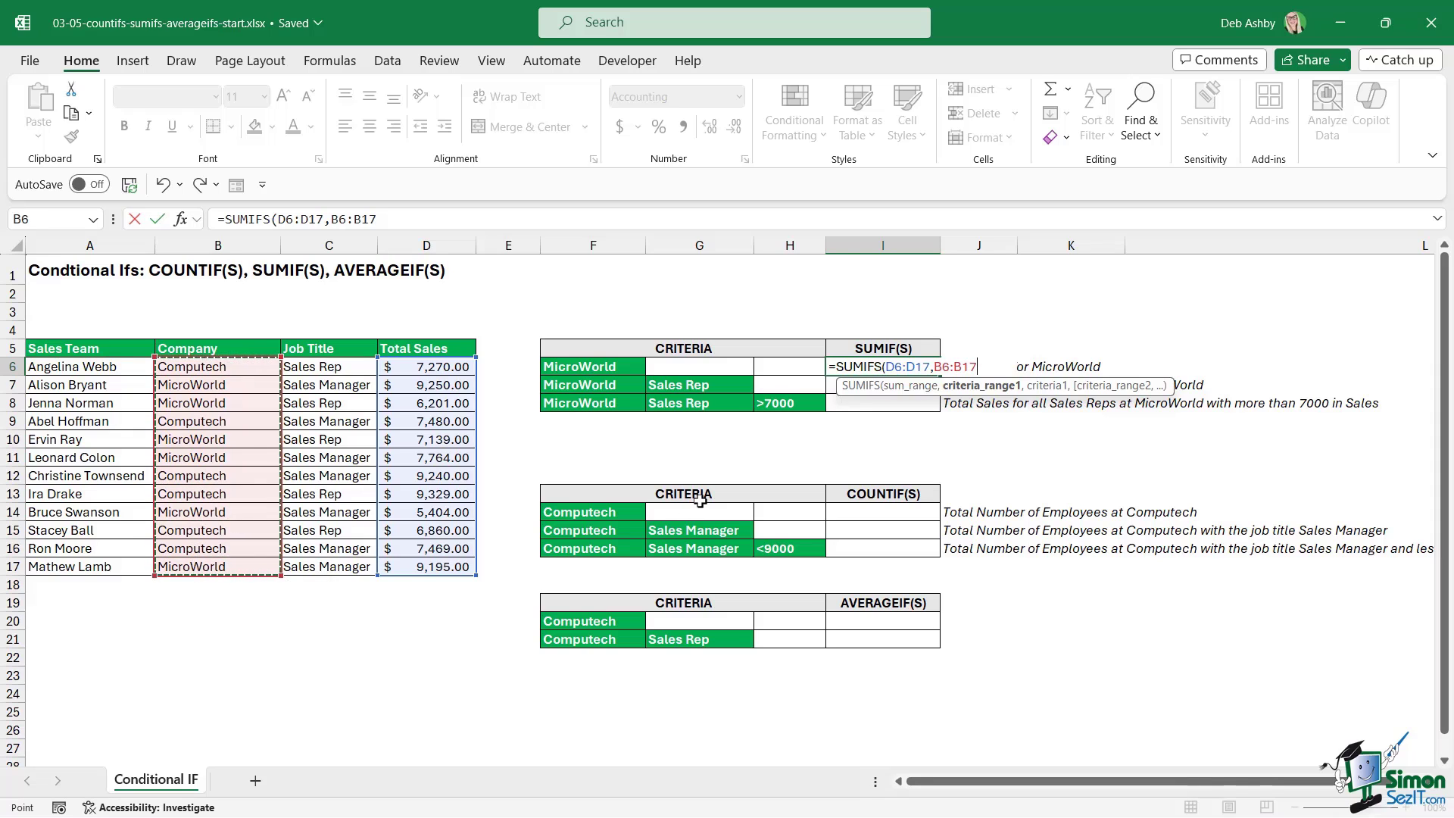
text(,)
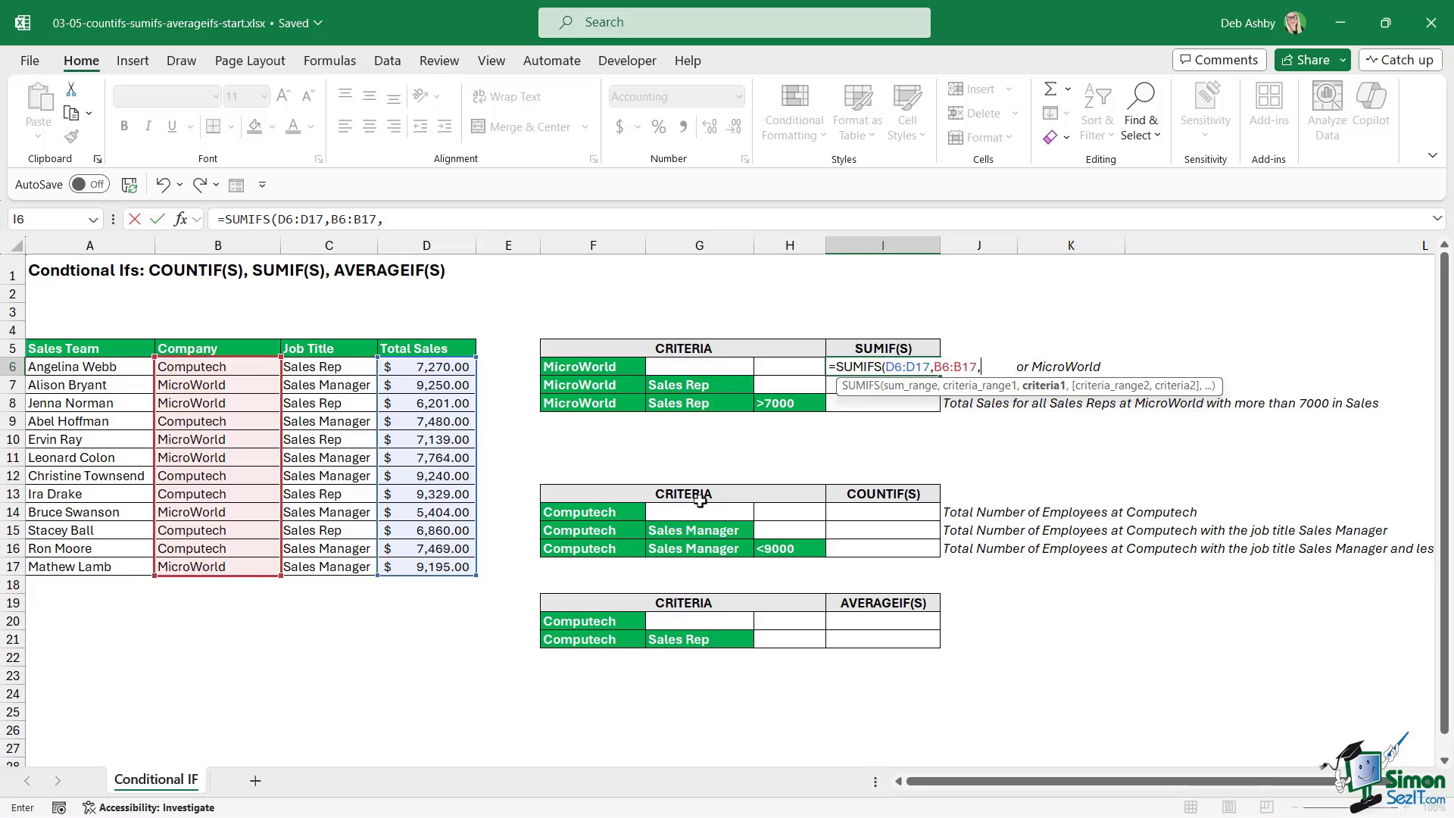
click(619, 369)
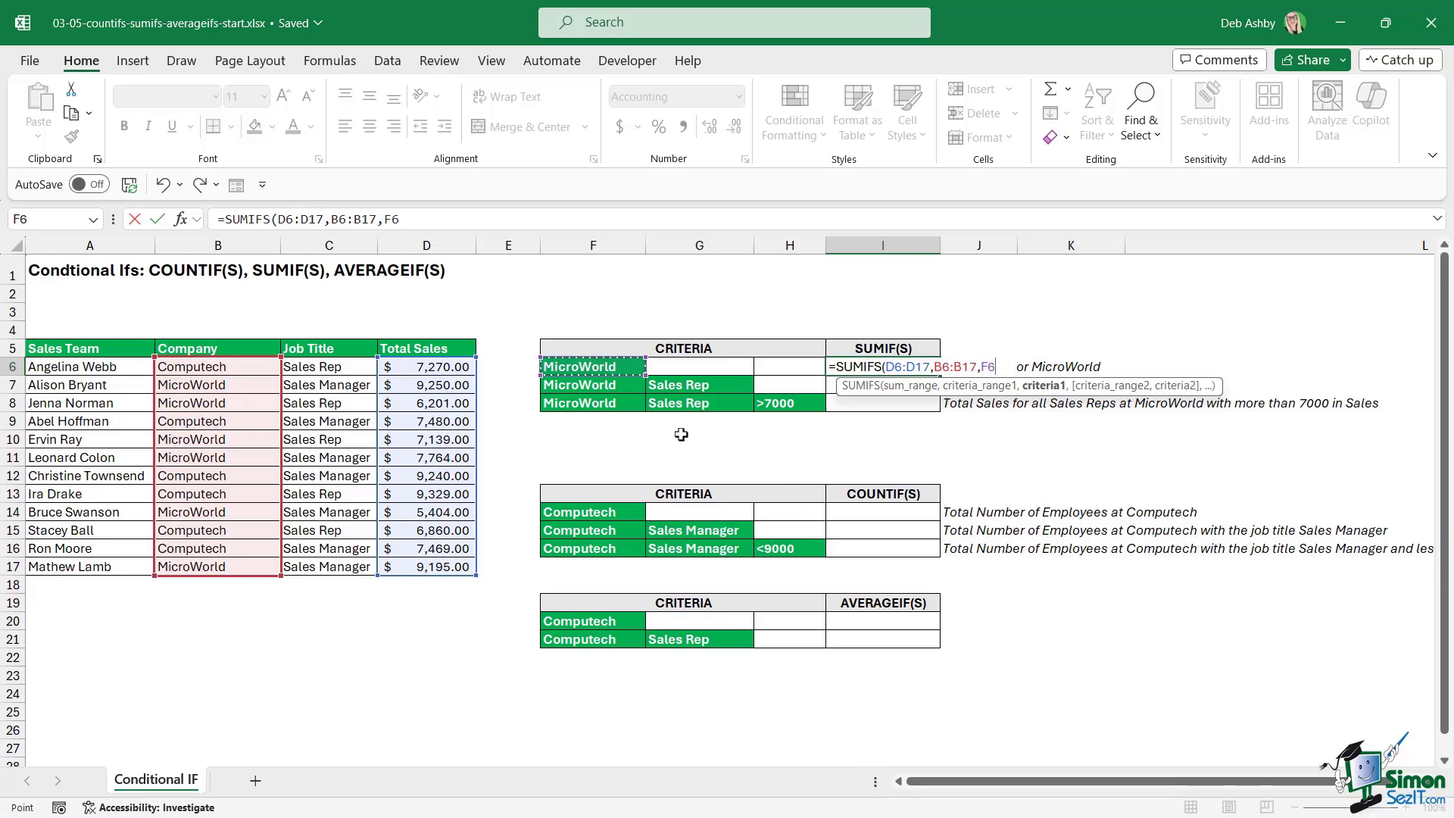
text())
key(Return)
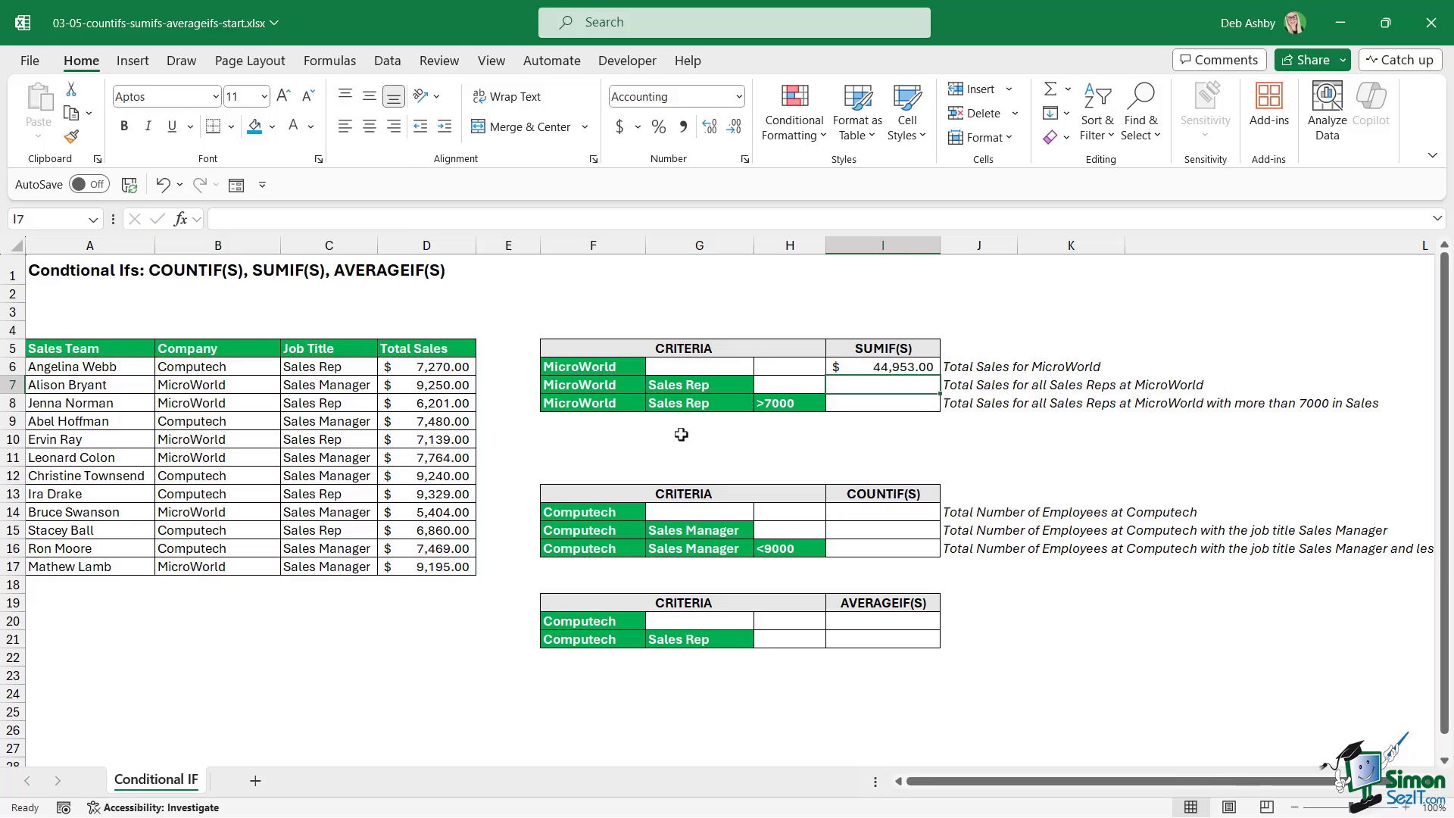
- Start a SUMIFS formula in I7 for MicroWorld Sales Reps with D6:D17 as the sum range
click(850, 369)
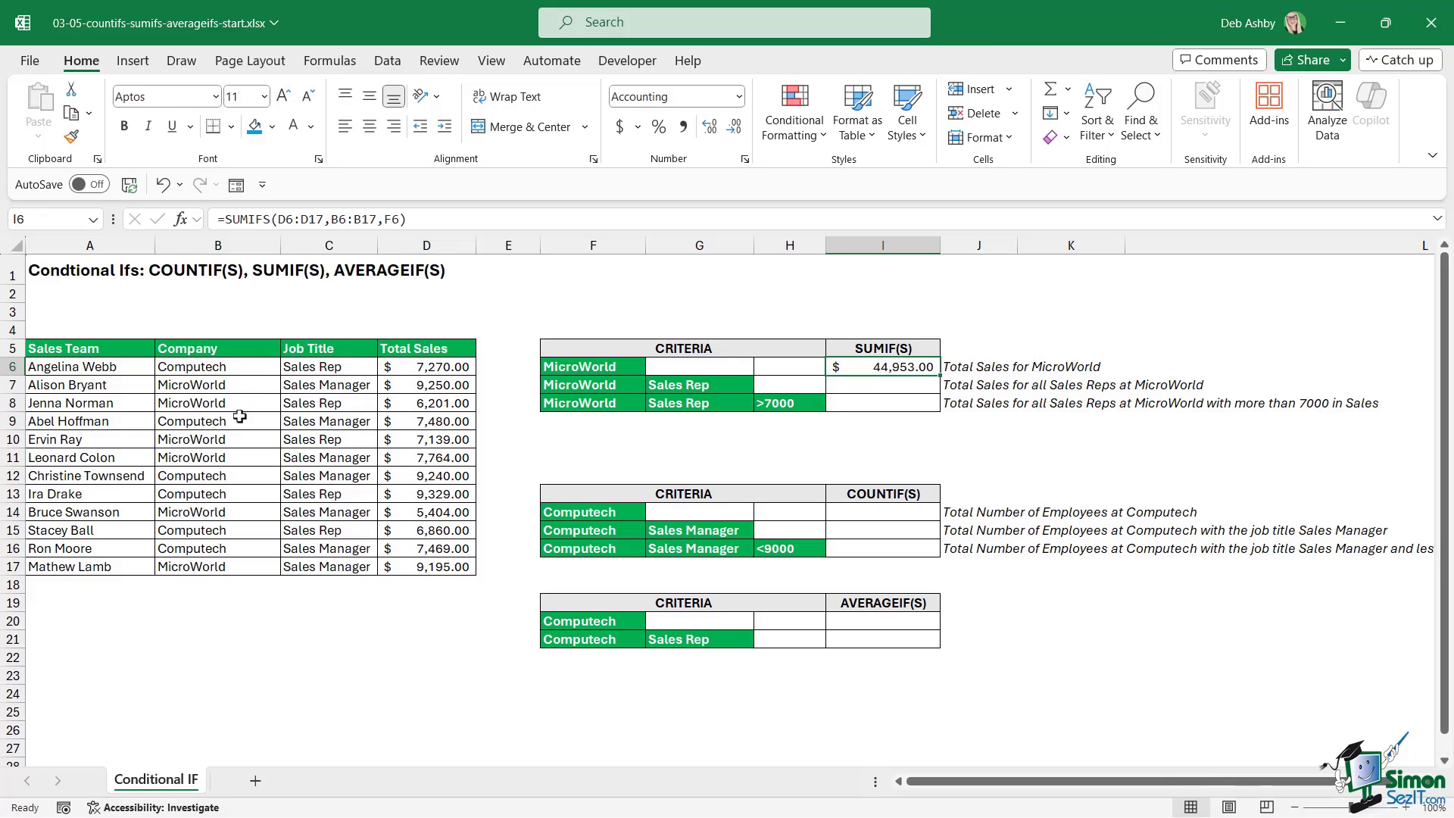
click(853, 383)
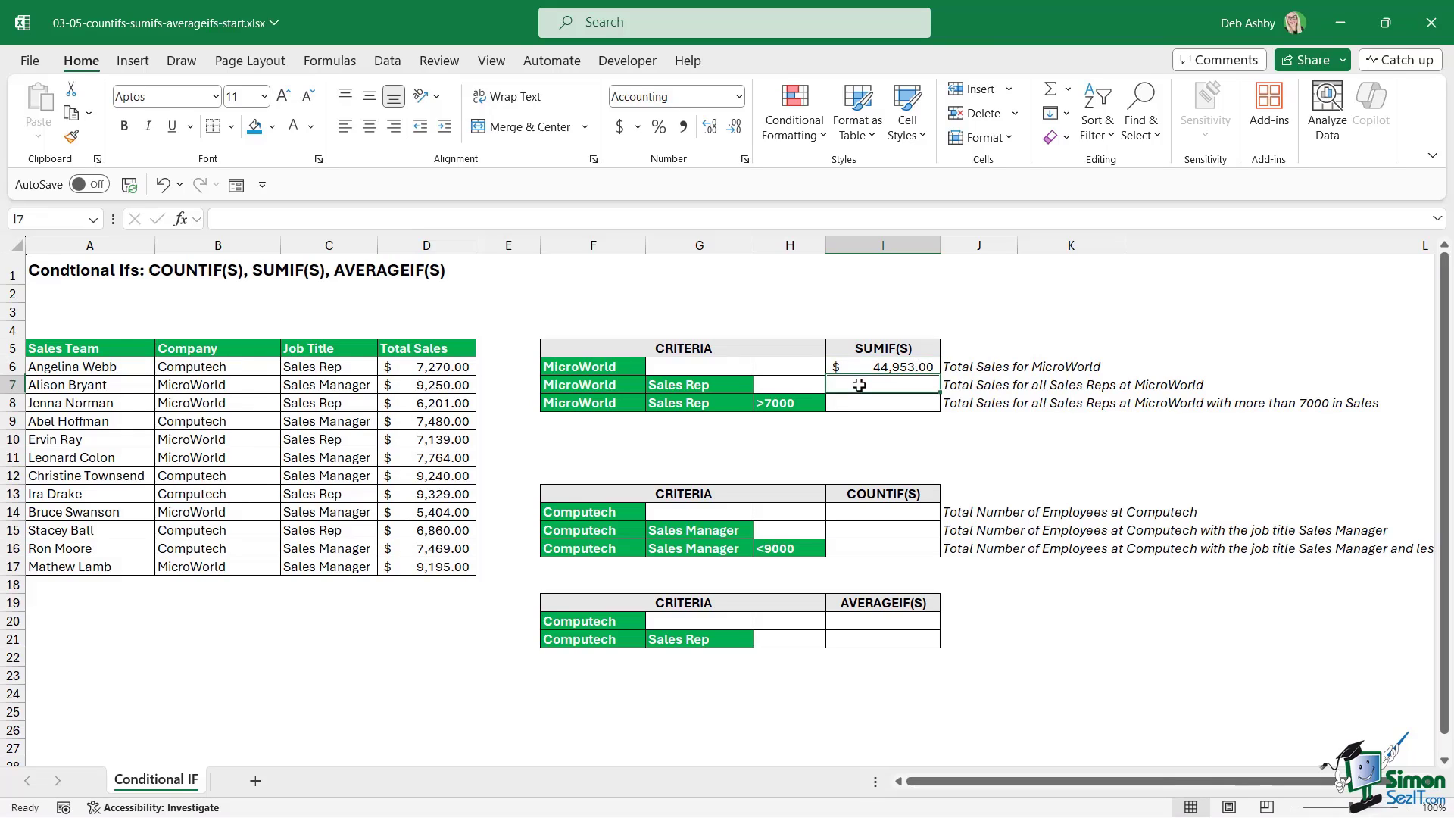
click(564, 388)
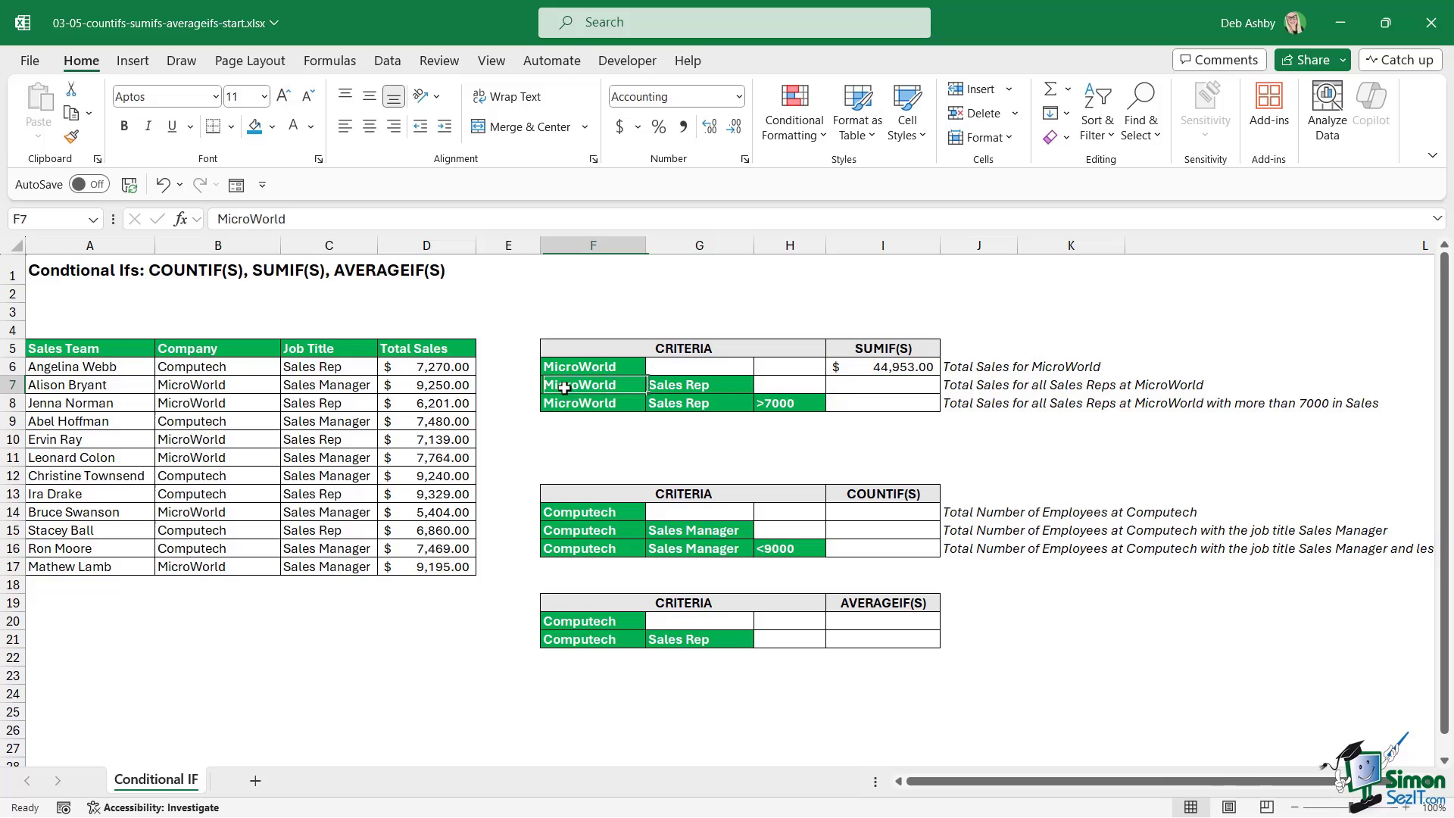
click(708, 387)
click(864, 384)
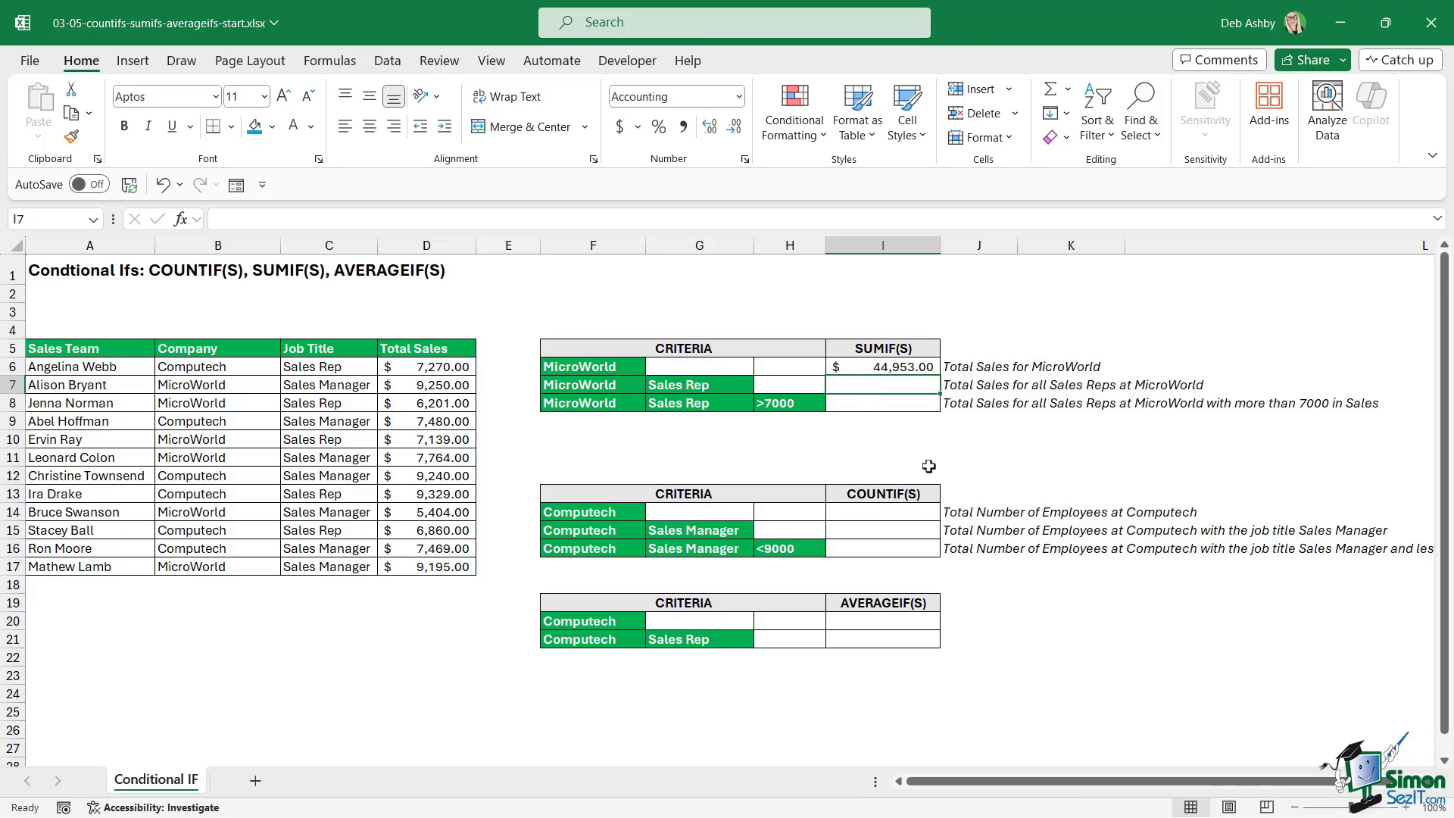
text(=SUMIFS()
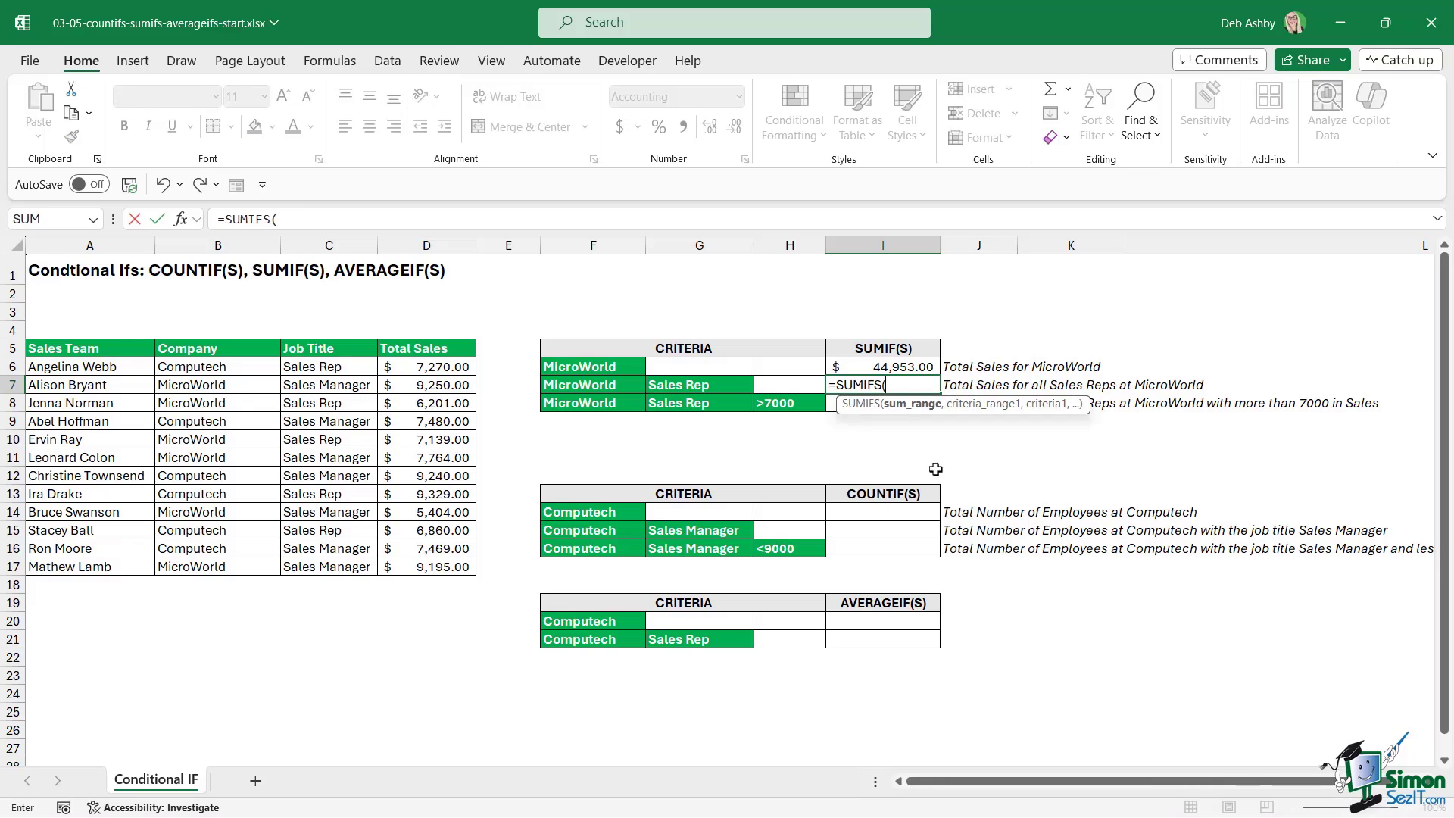
drag(446, 371, 450, 564)
text(,)
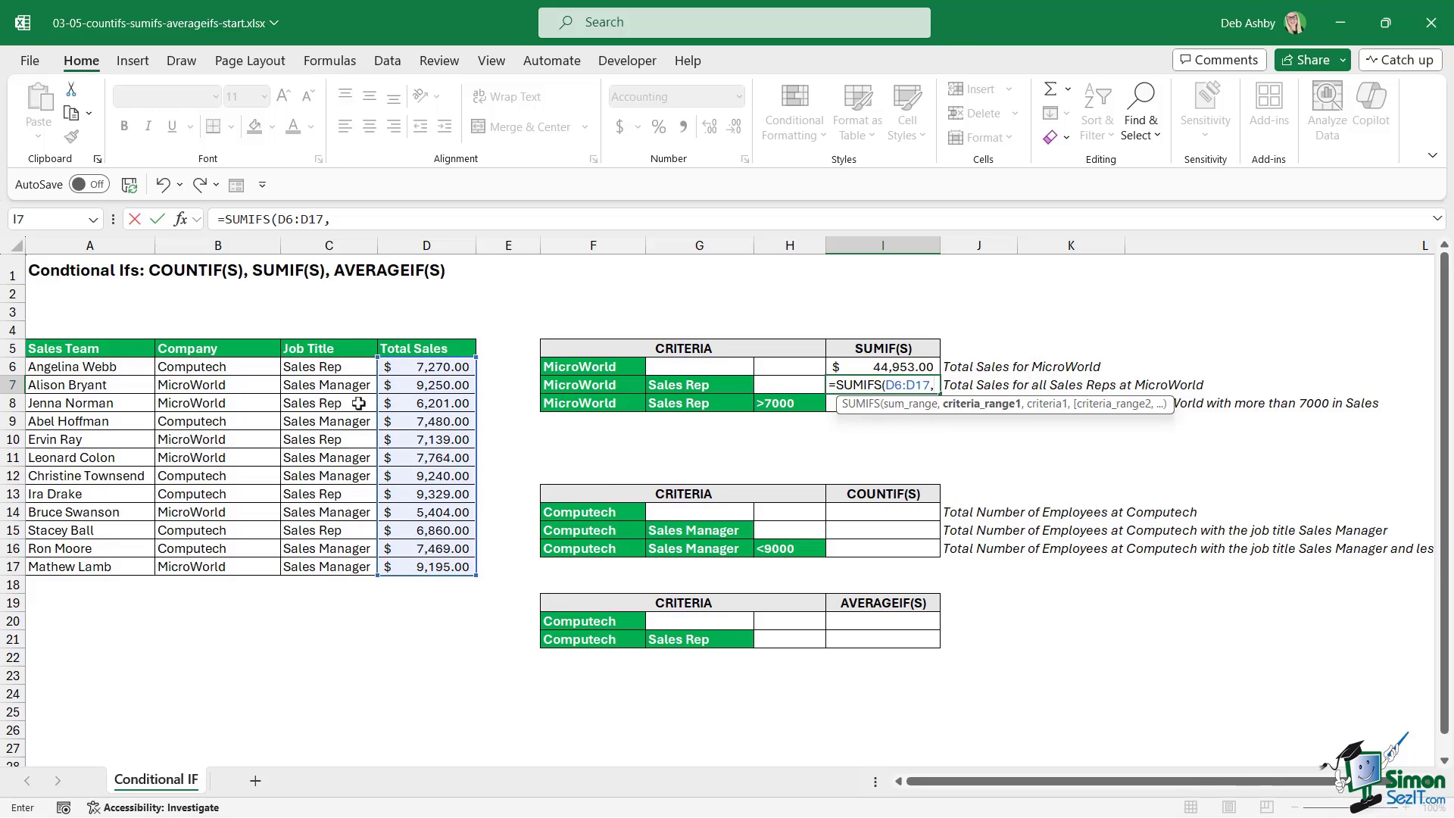
- Add the first condition to the I7 SUMIFS formula: criteria range B6:B17 with criterion F7
drag(242, 367, 236, 569)
text(,)
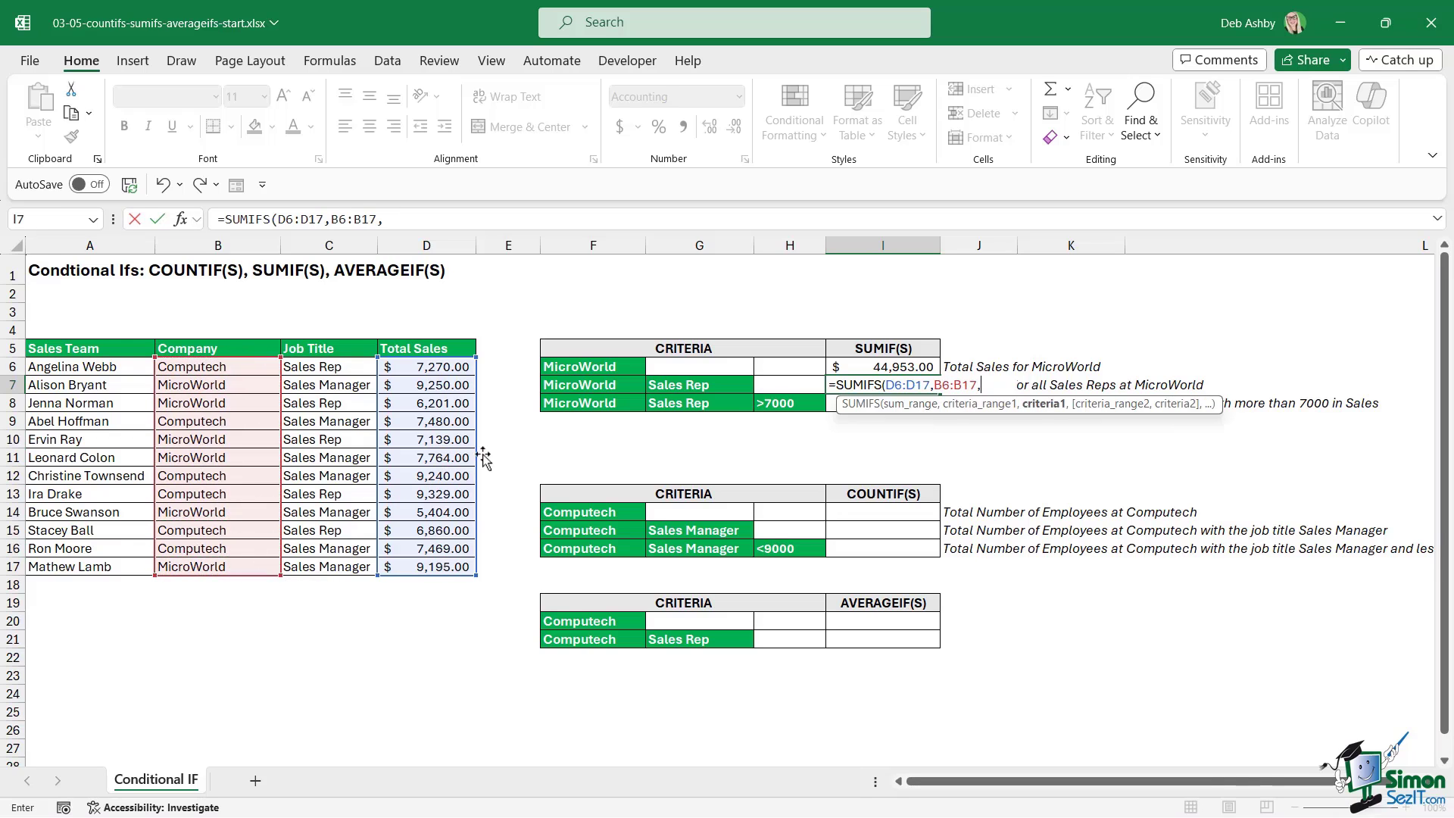
click(583, 386)
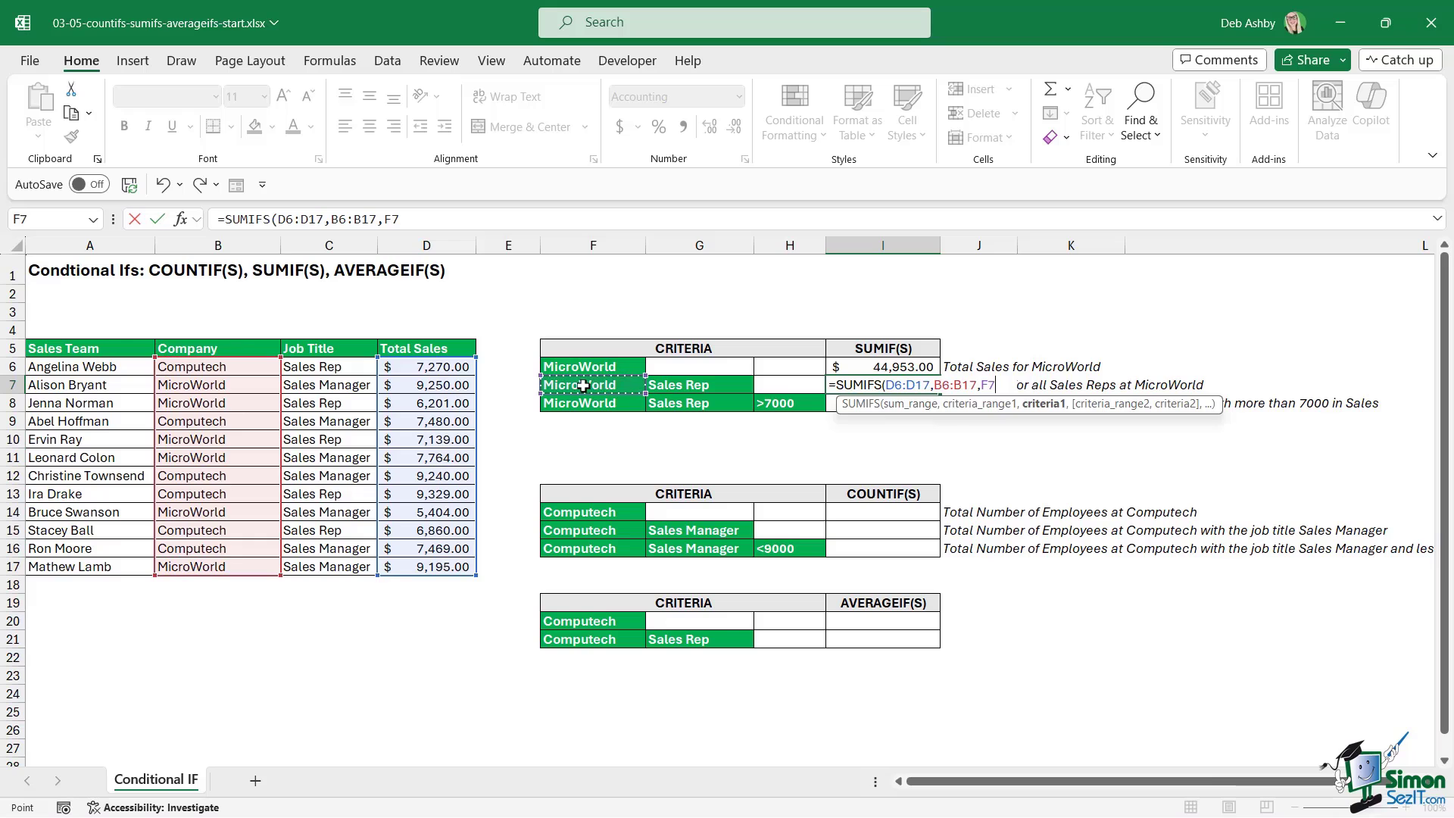
text(,)
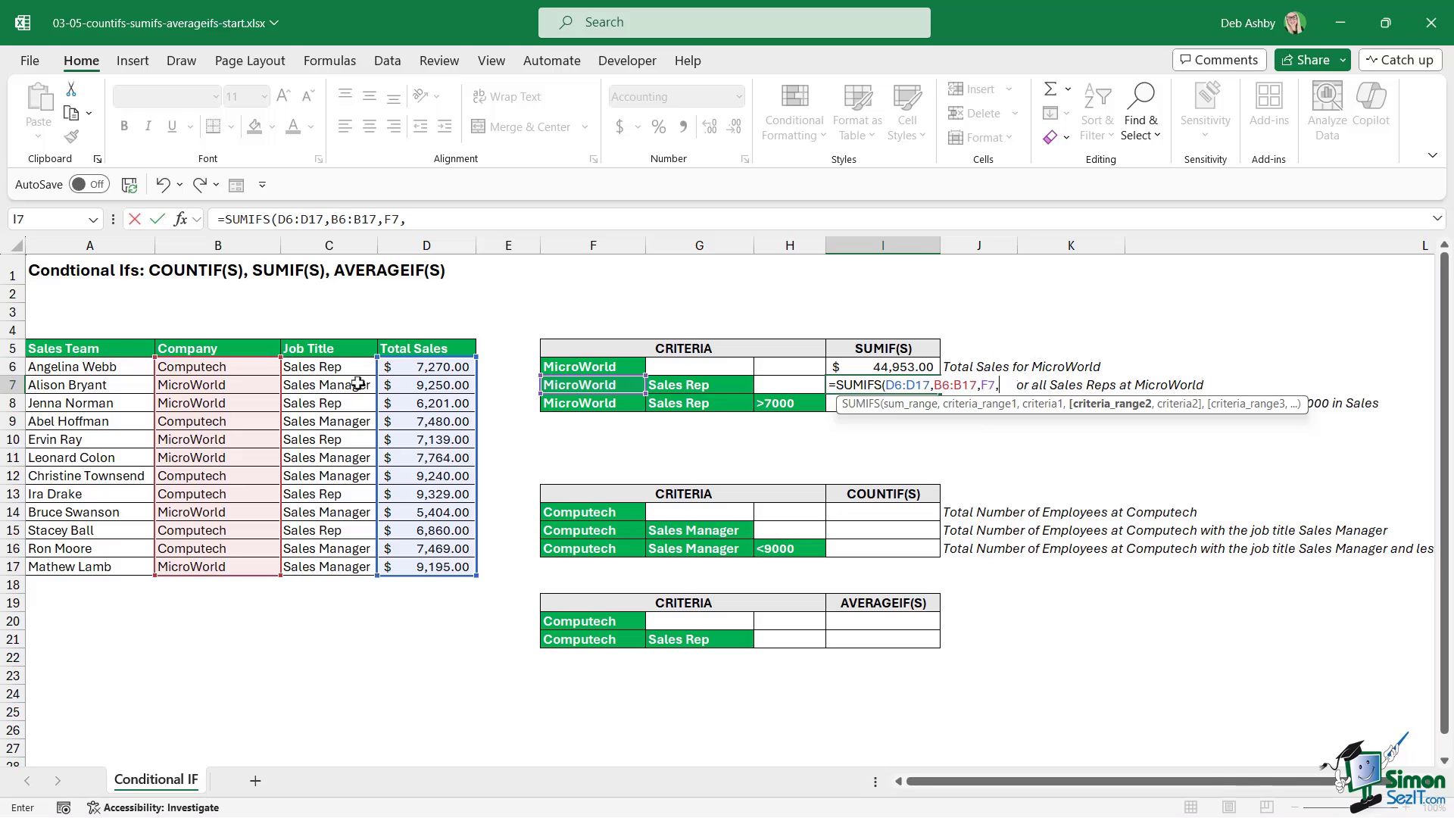
- Complete the I7 SUMIFS formula with second criteria range C6:C17 and criterion G7, and enter it
drag(336, 366, 328, 568)
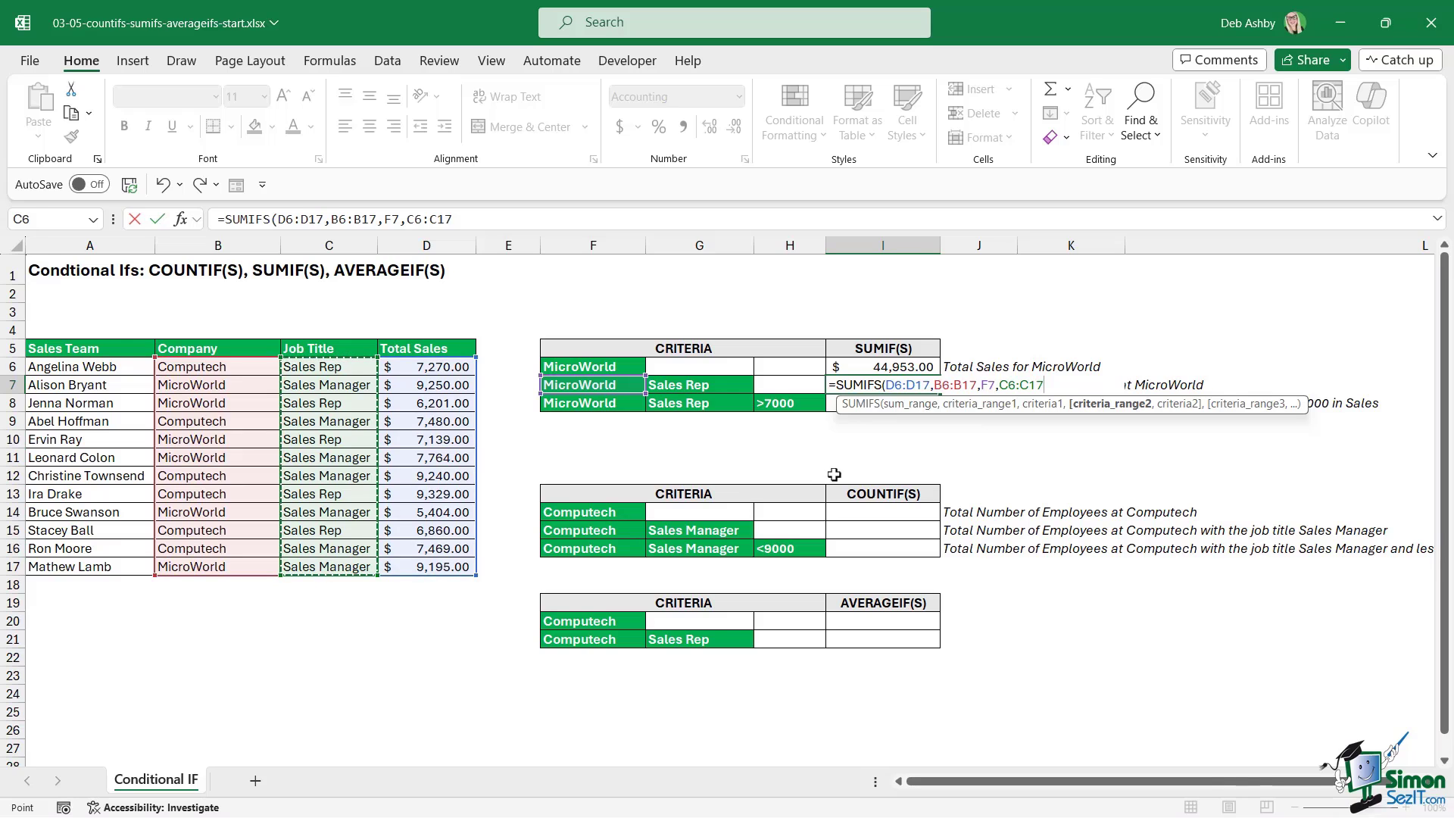
text(,)
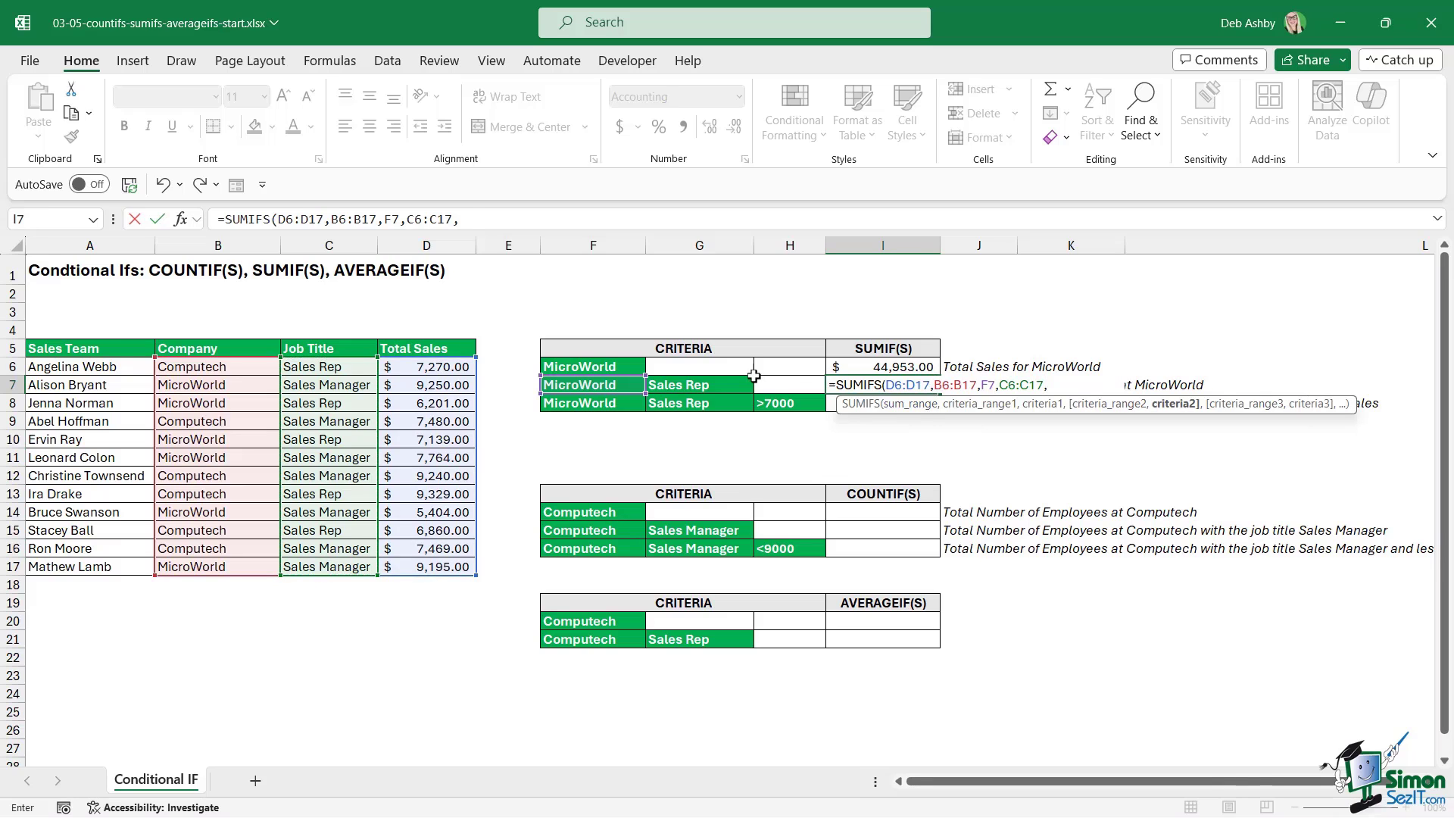
click(722, 384)
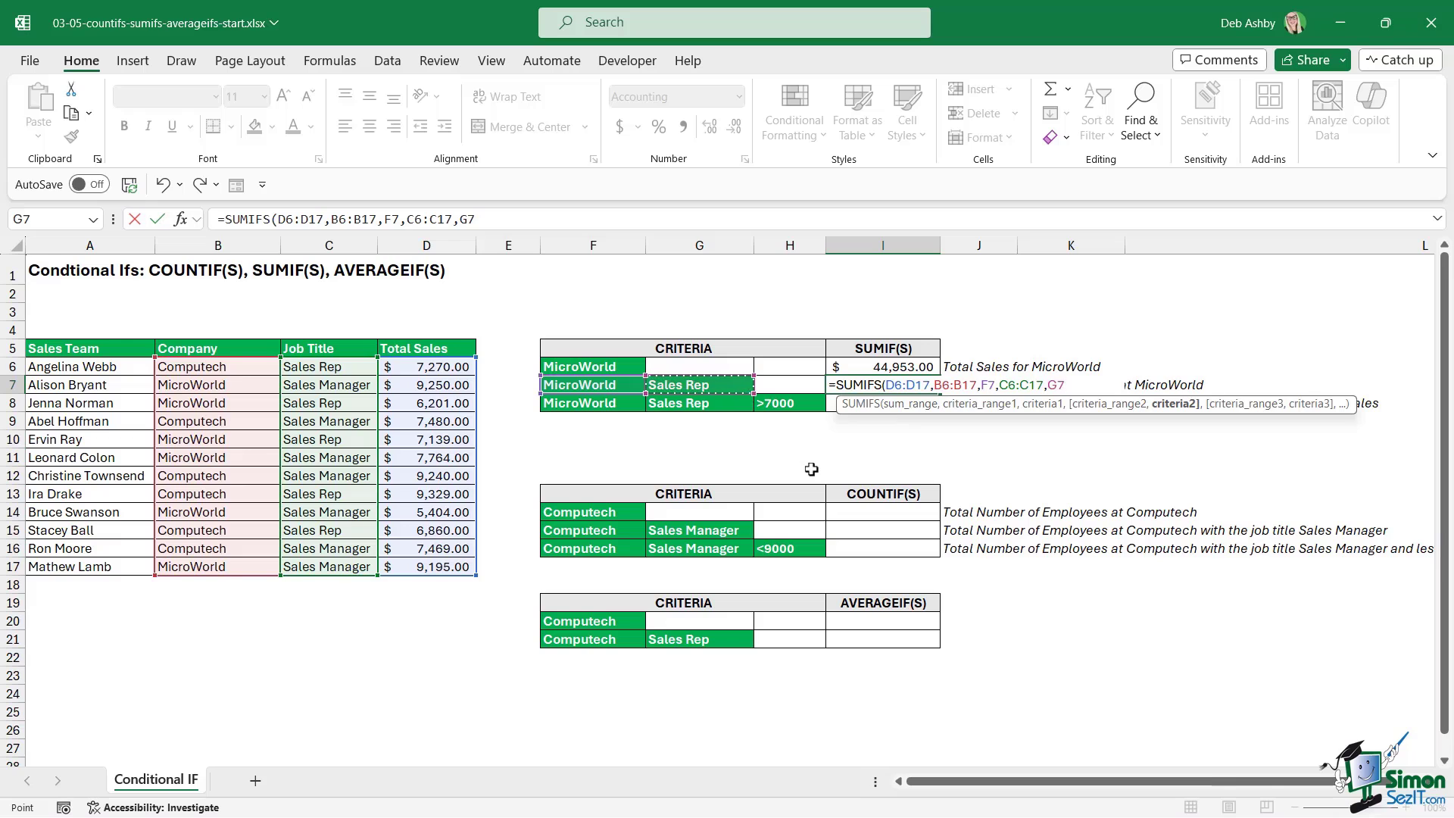
text())
key(Return)
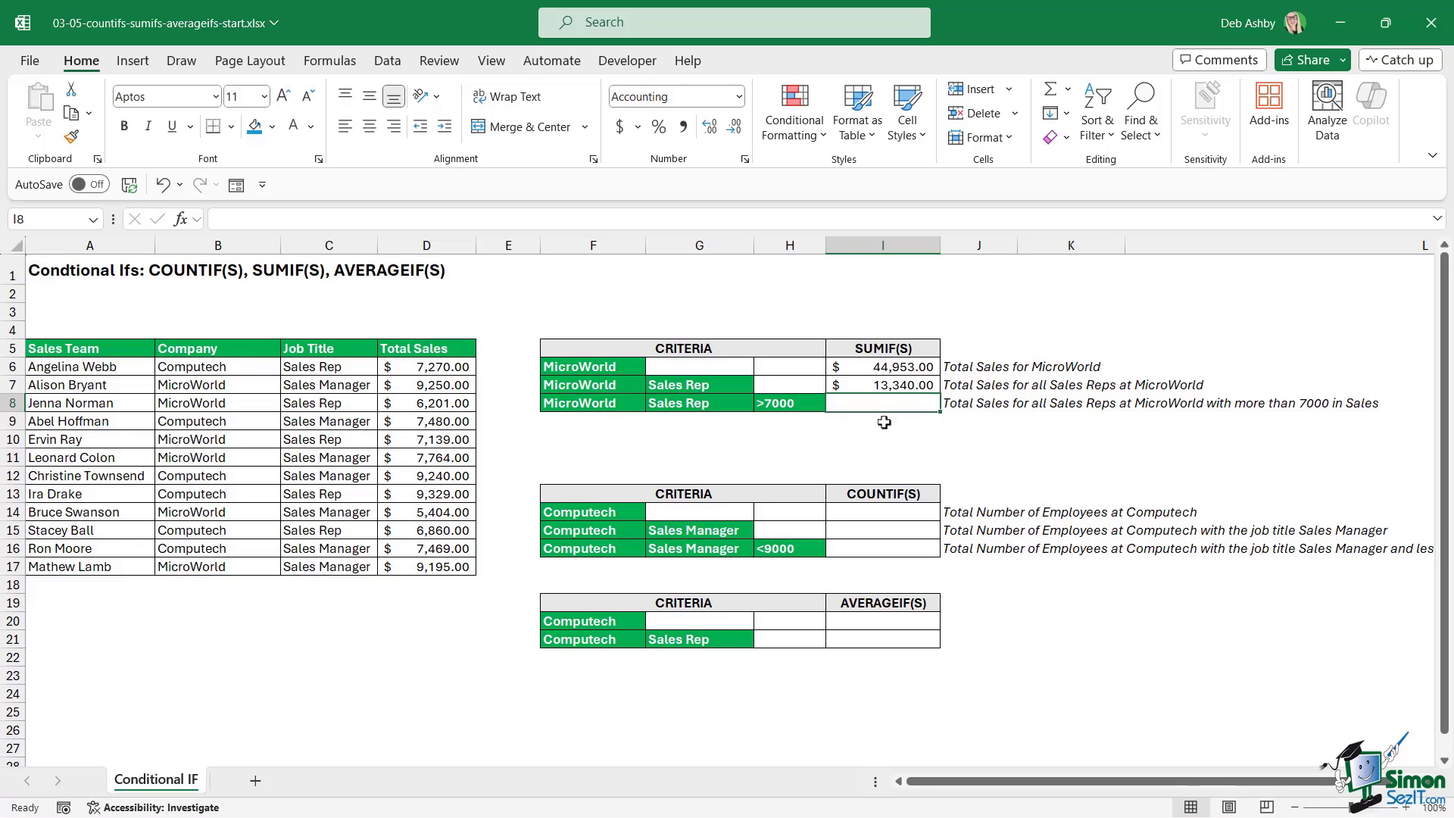
- Start a SUMIFS formula in I8 with sum range D6:D17 and the first condition B6:B17 matching F8
text(=SU)
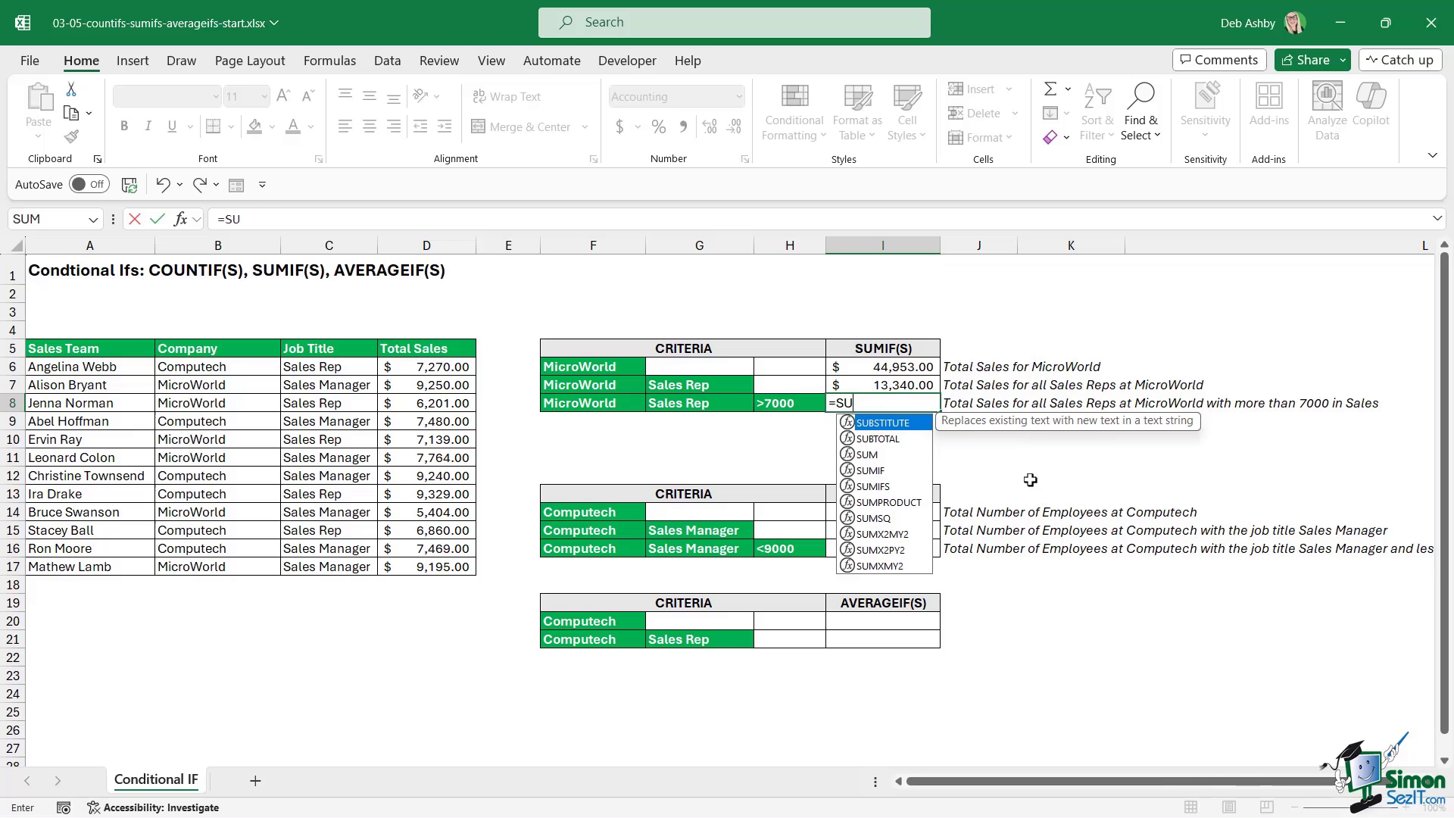
text(MIFS()
drag(443, 371, 460, 562)
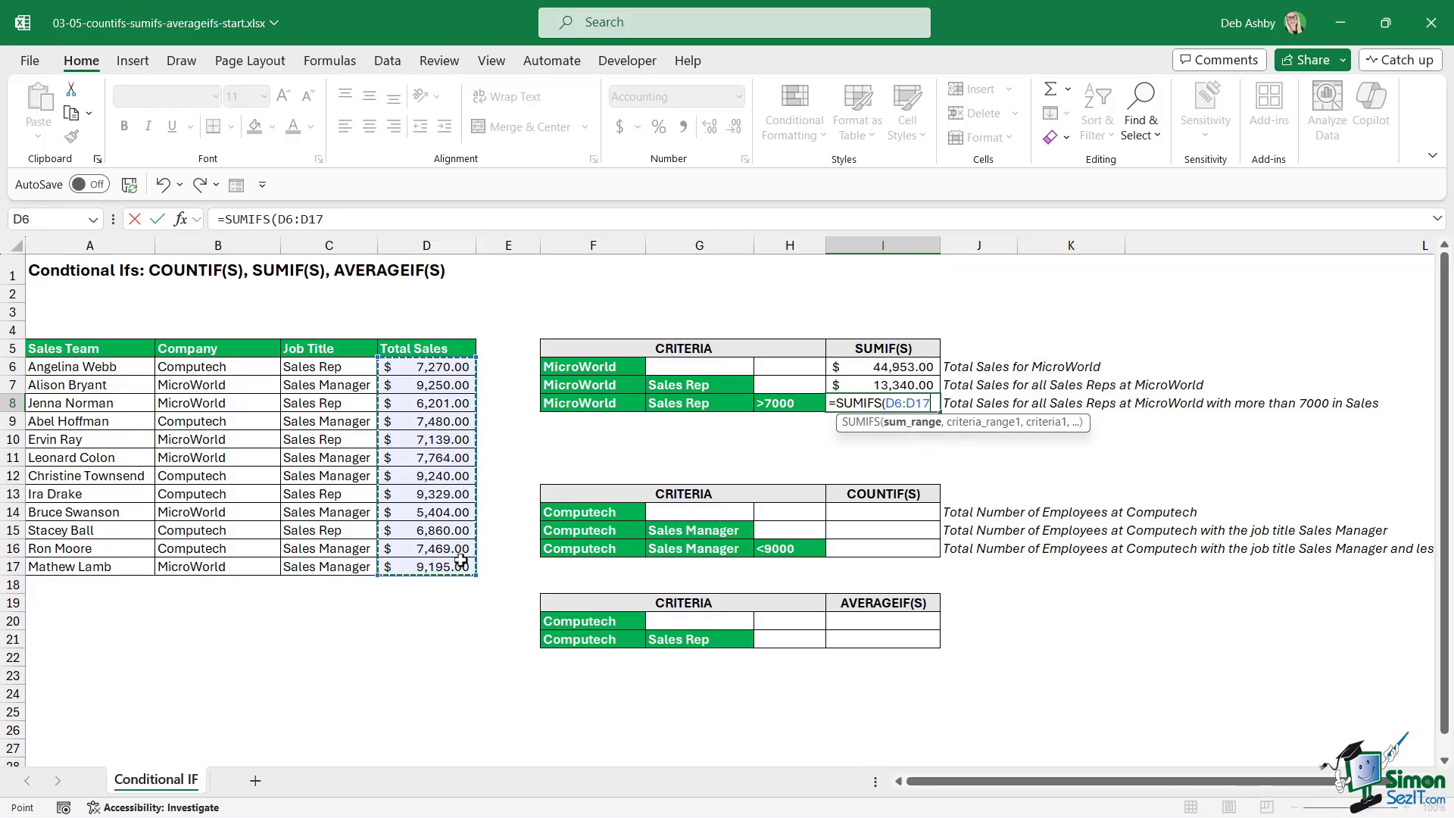
text(,)
click(213, 369)
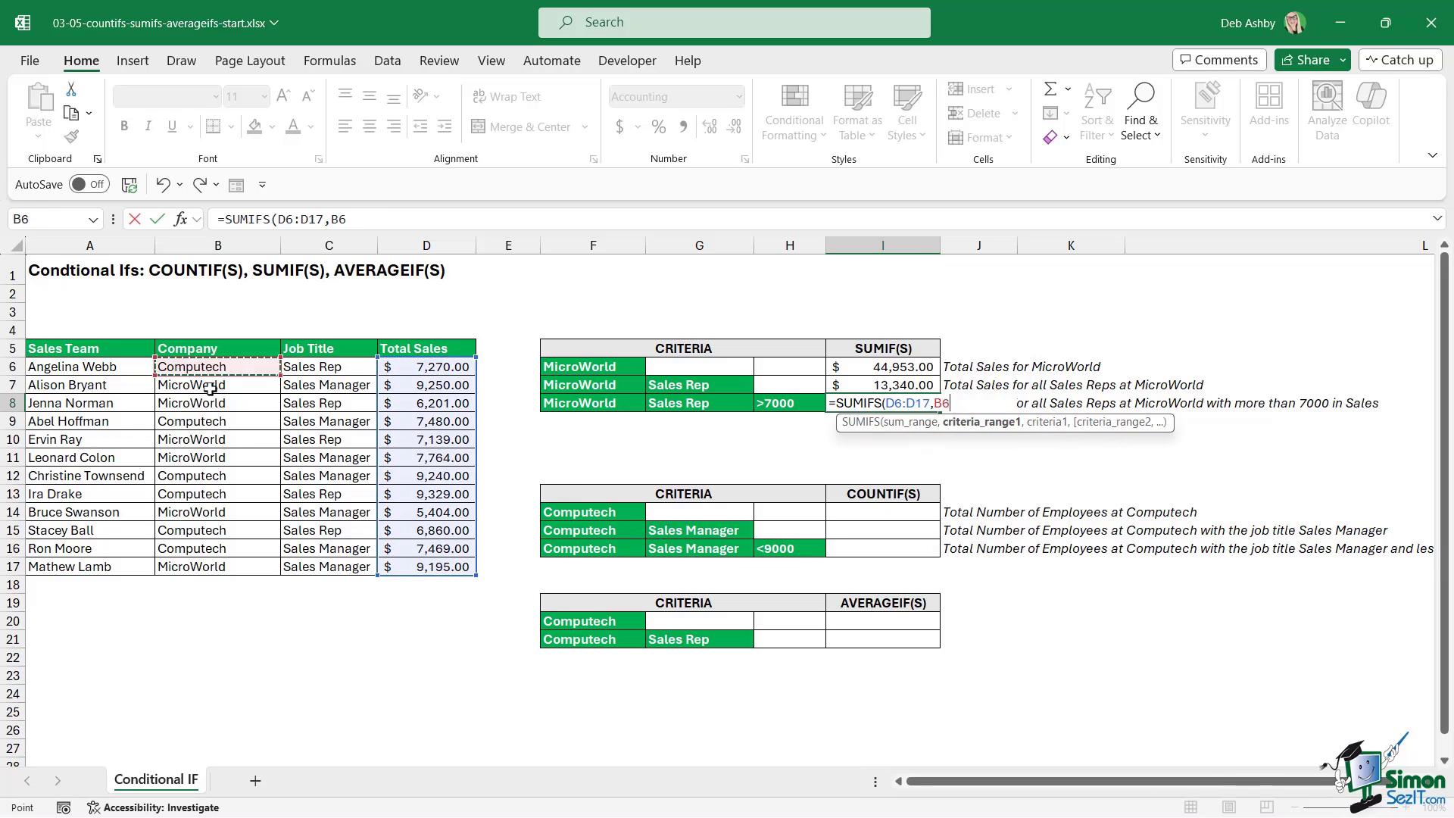
drag(210, 388, 216, 568)
text(,)
click(579, 403)
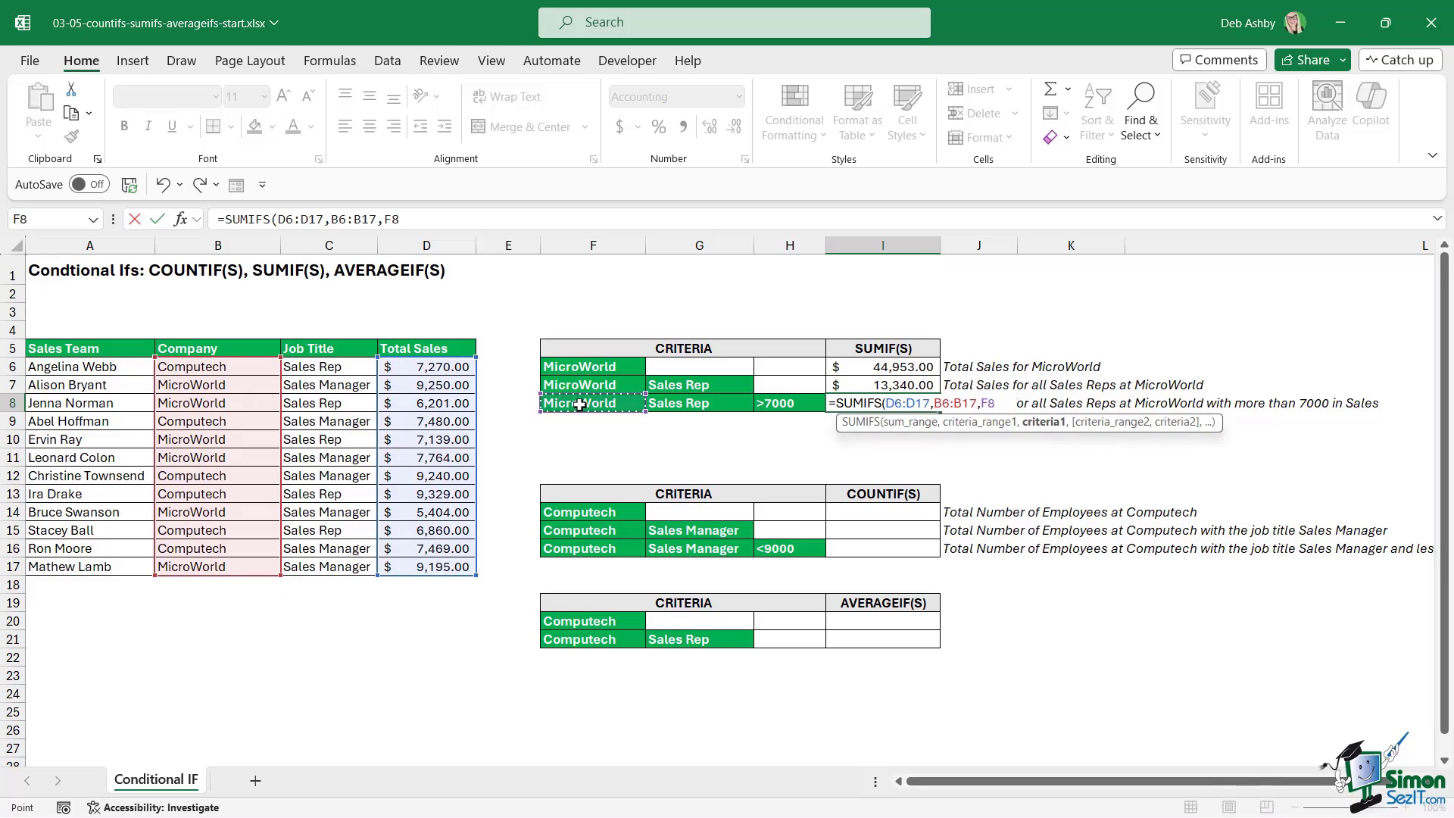
text(,)
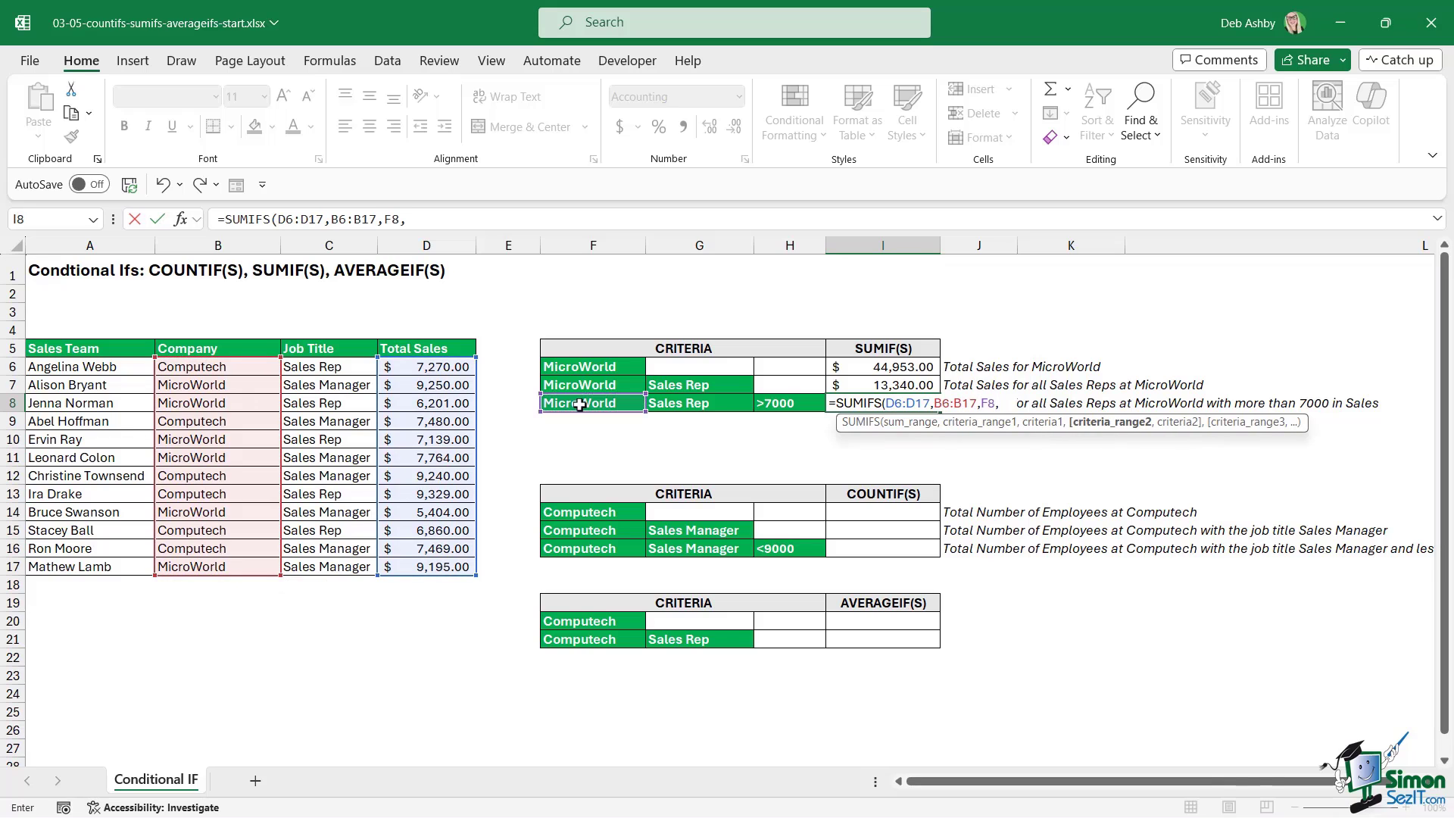
- Add the second condition to the I8 SUMIFS formula: criteria range C6:C17 with criterion G8
drag(334, 366, 333, 567)
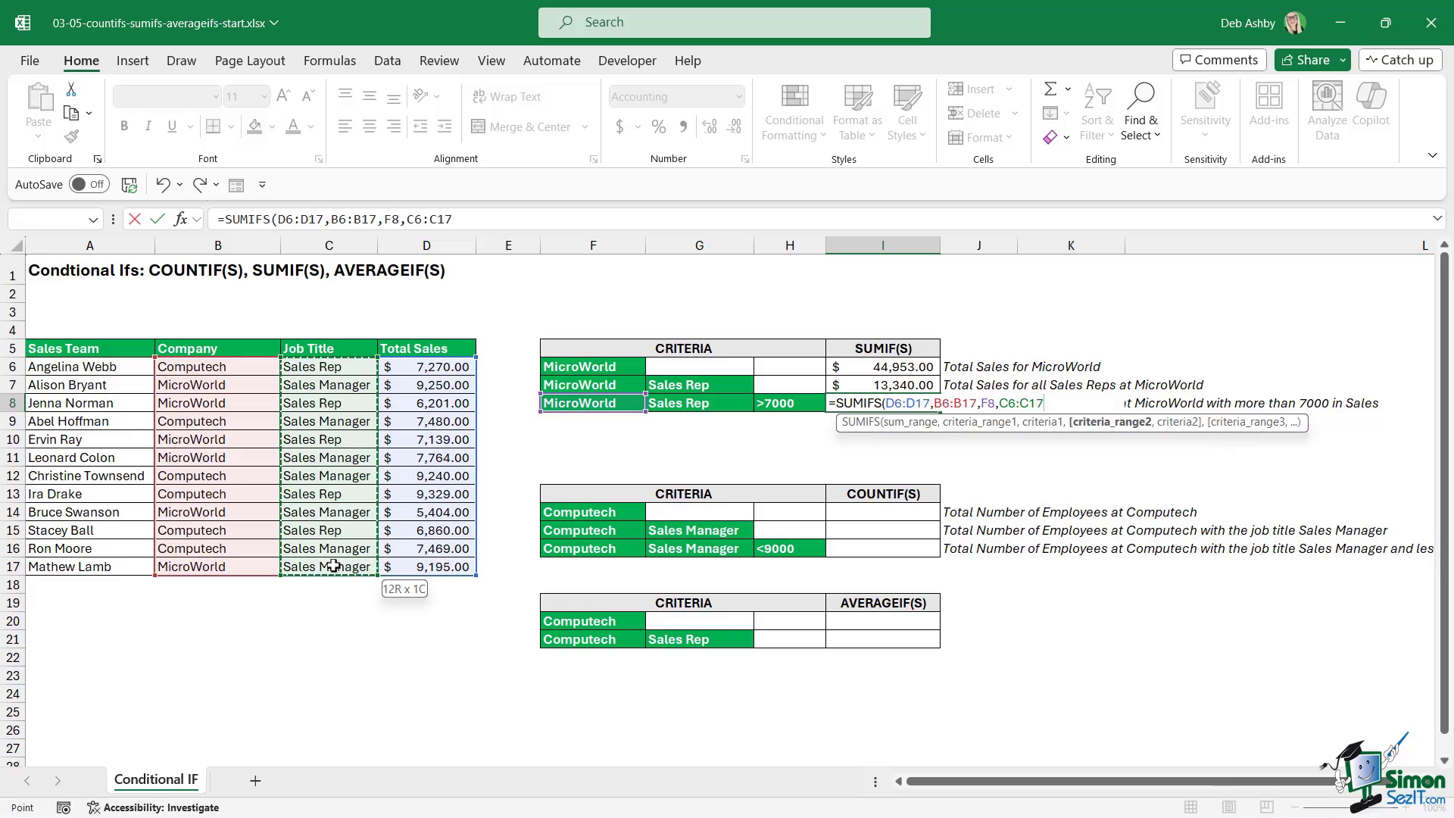
text(,)
click(715, 404)
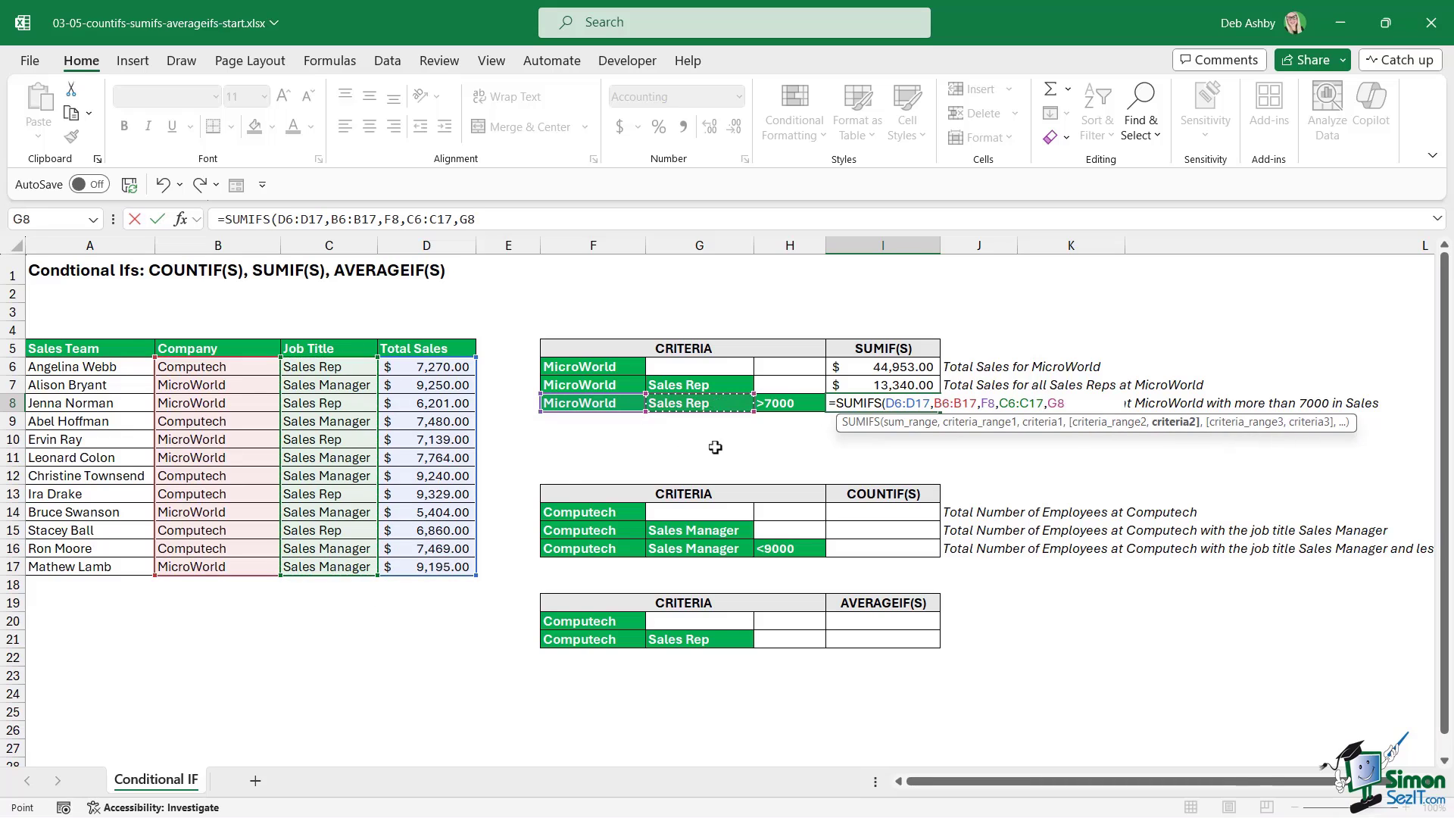
text(,)
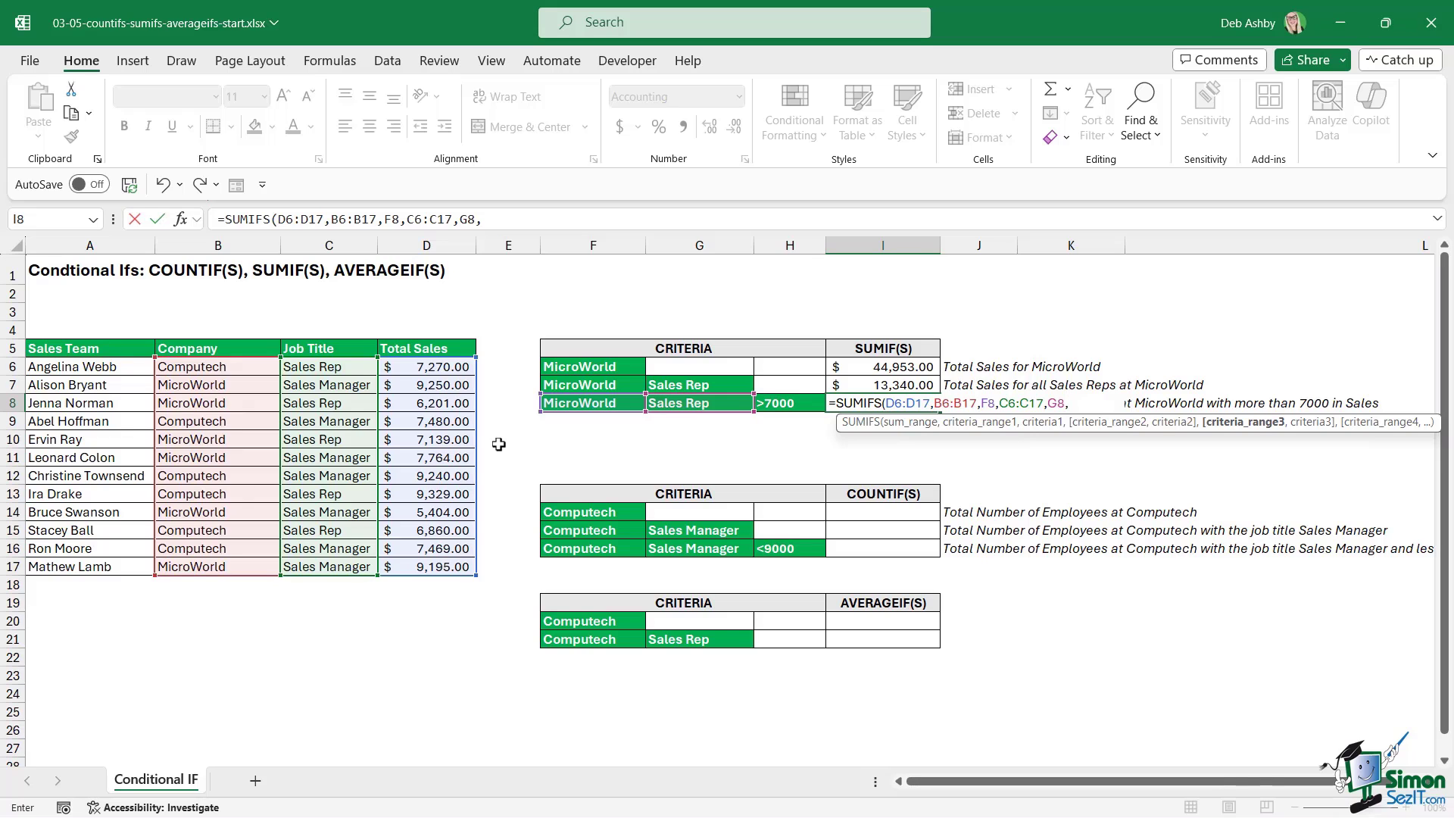
- Complete the I8 SUMIFS formula with third criteria range D6:D17 and criterion H8, and check its result against the sales in D10
drag(429, 366, 426, 564)
text(,)
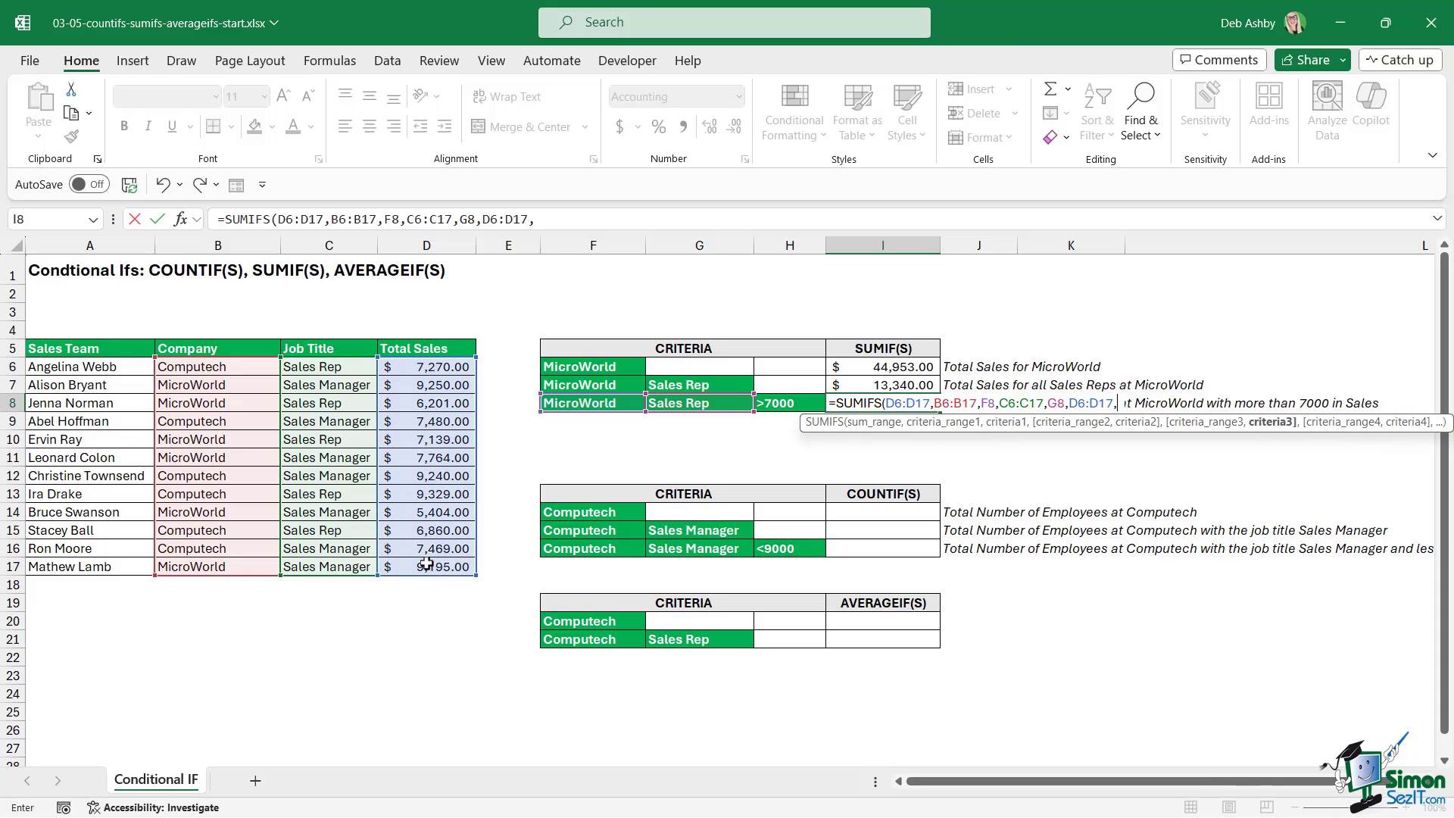
click(790, 406)
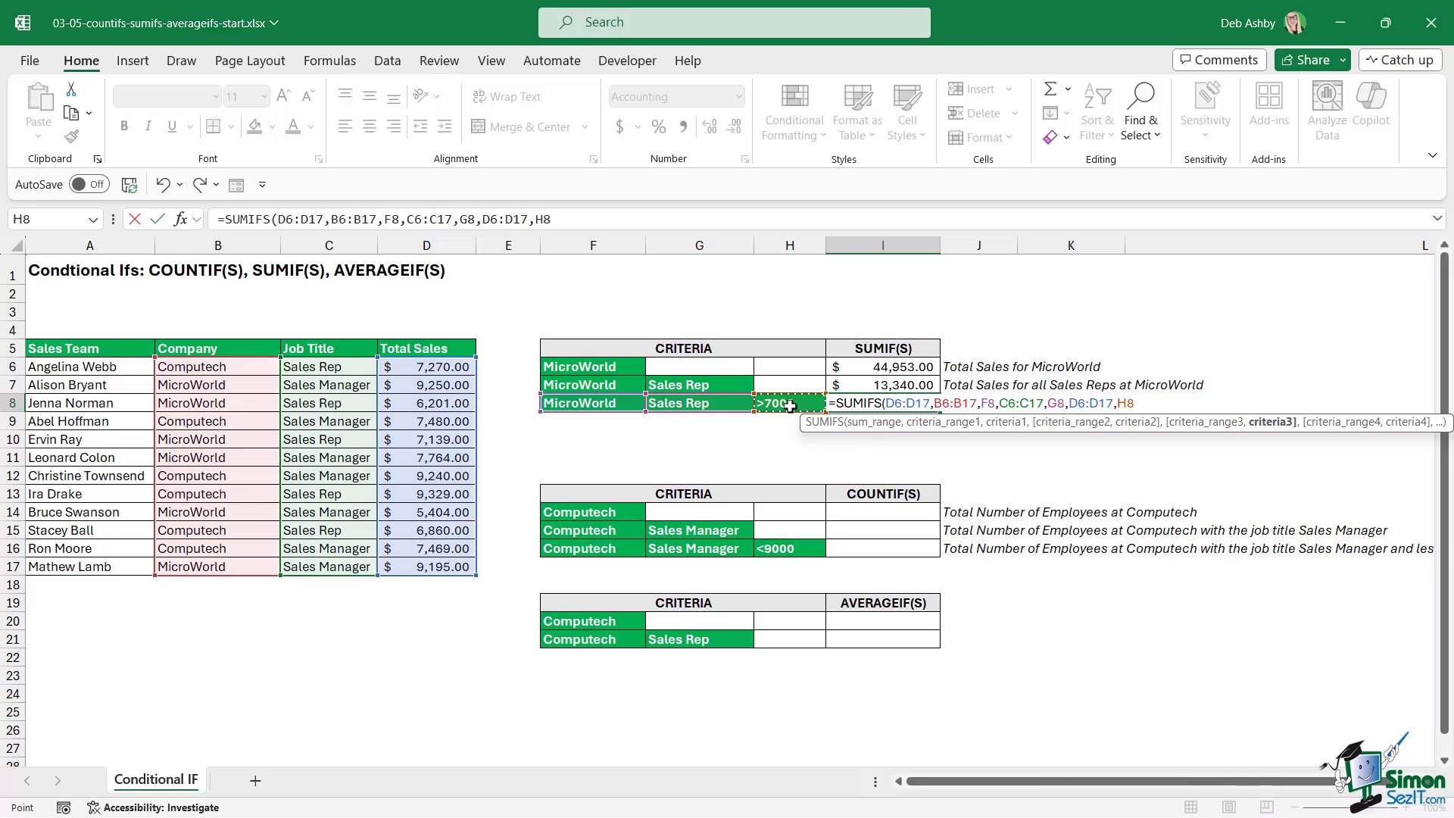
text())
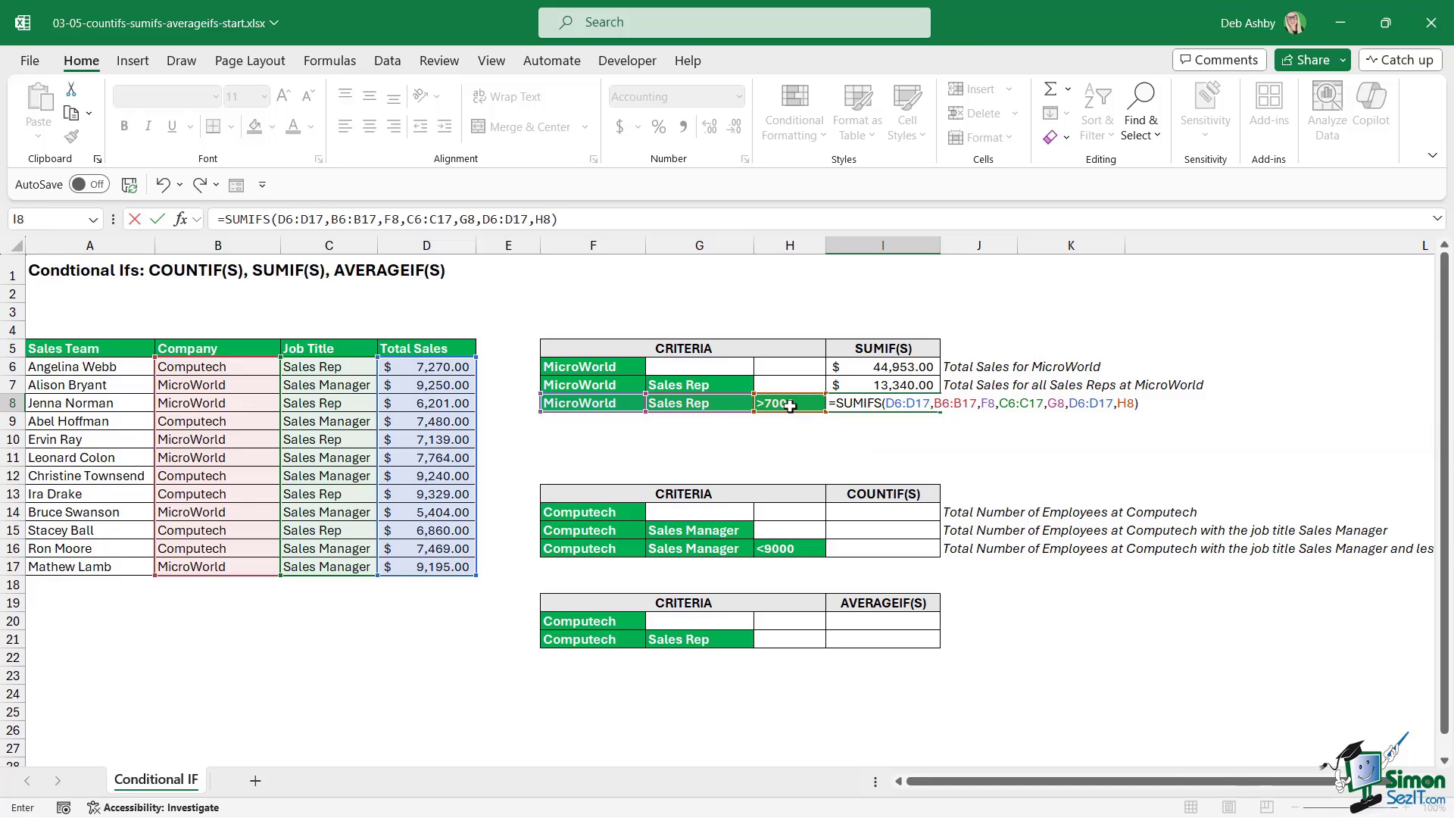
key(Return)
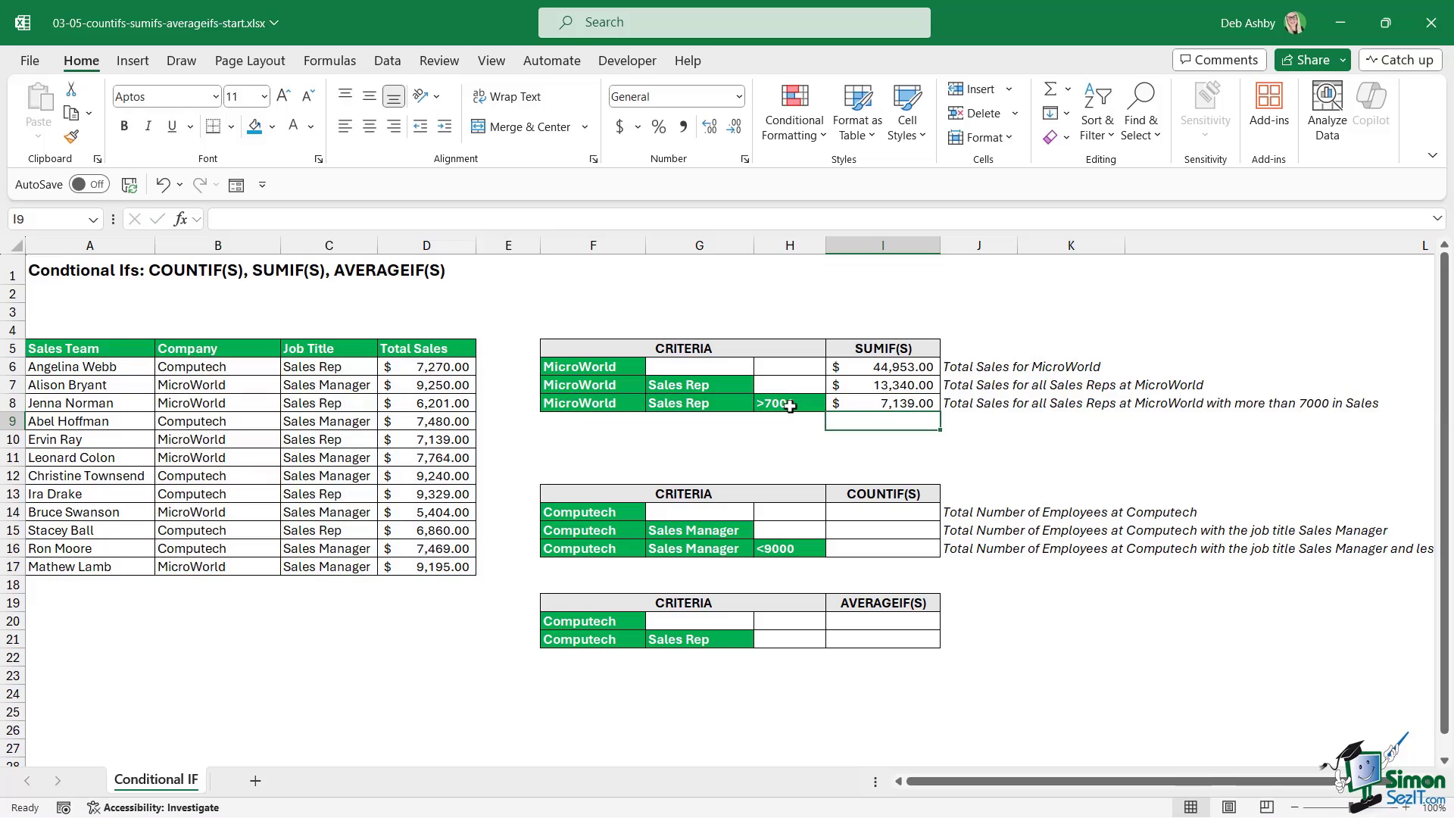
click(877, 404)
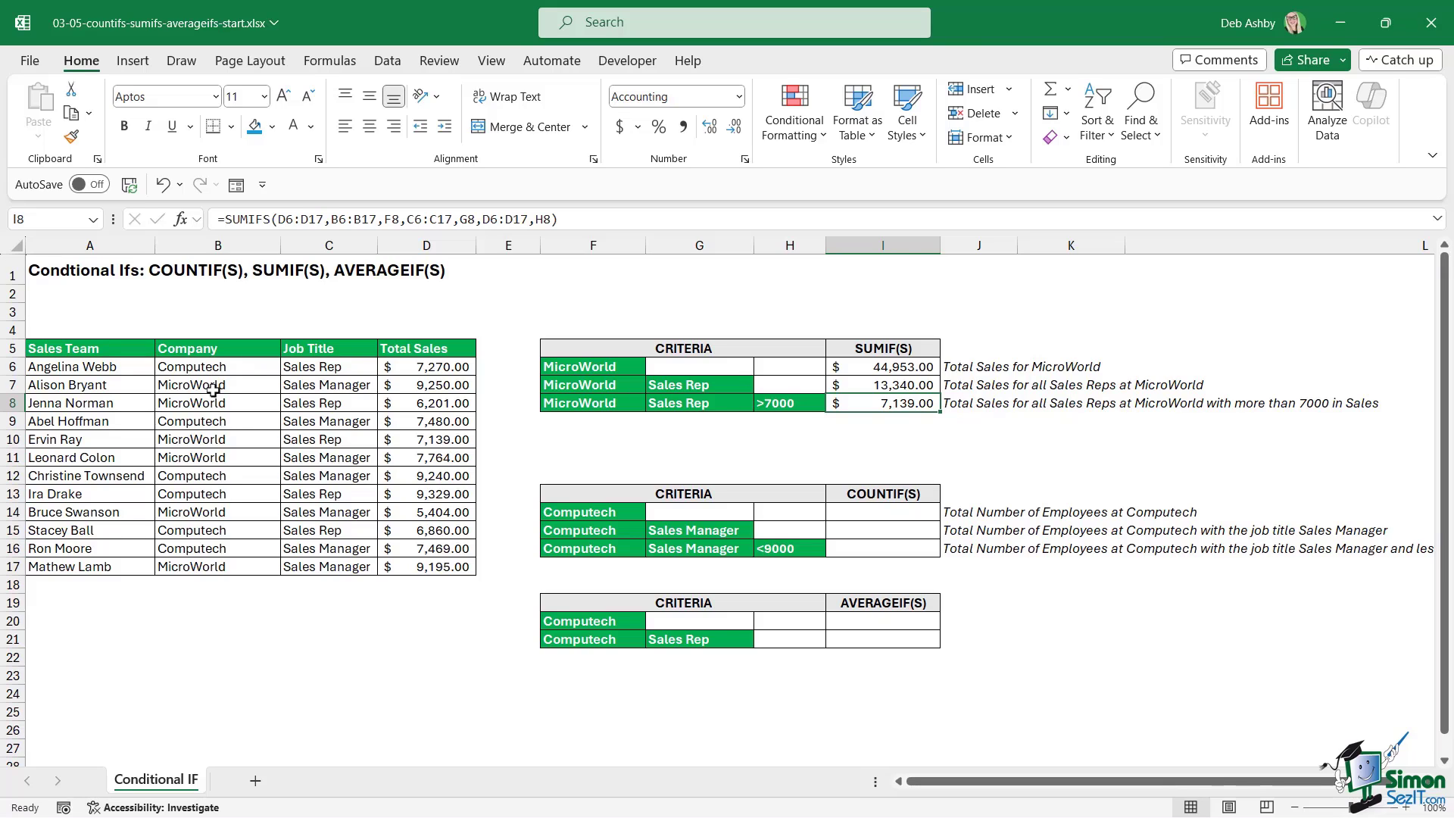
click(417, 444)
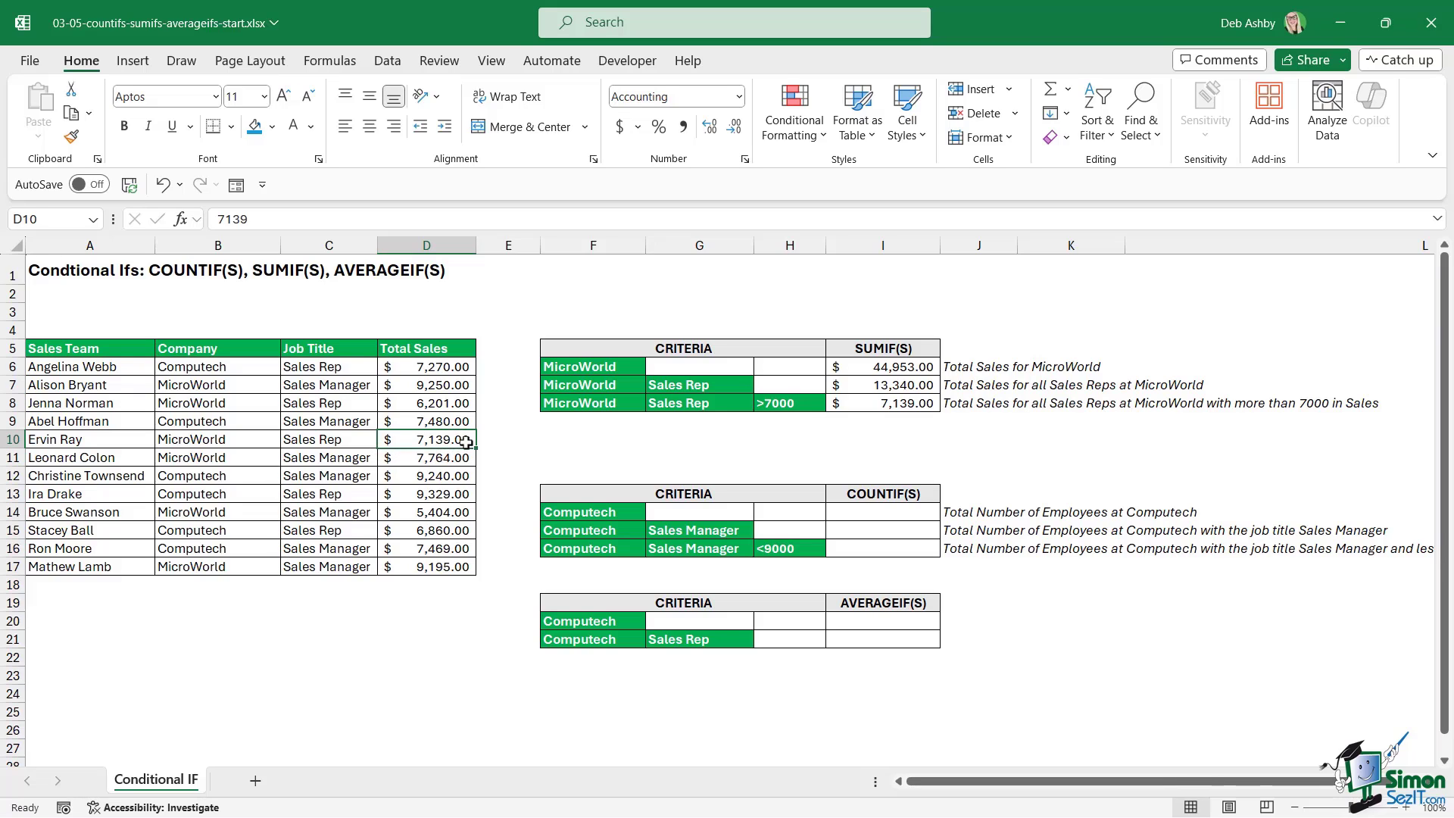
click(887, 406)
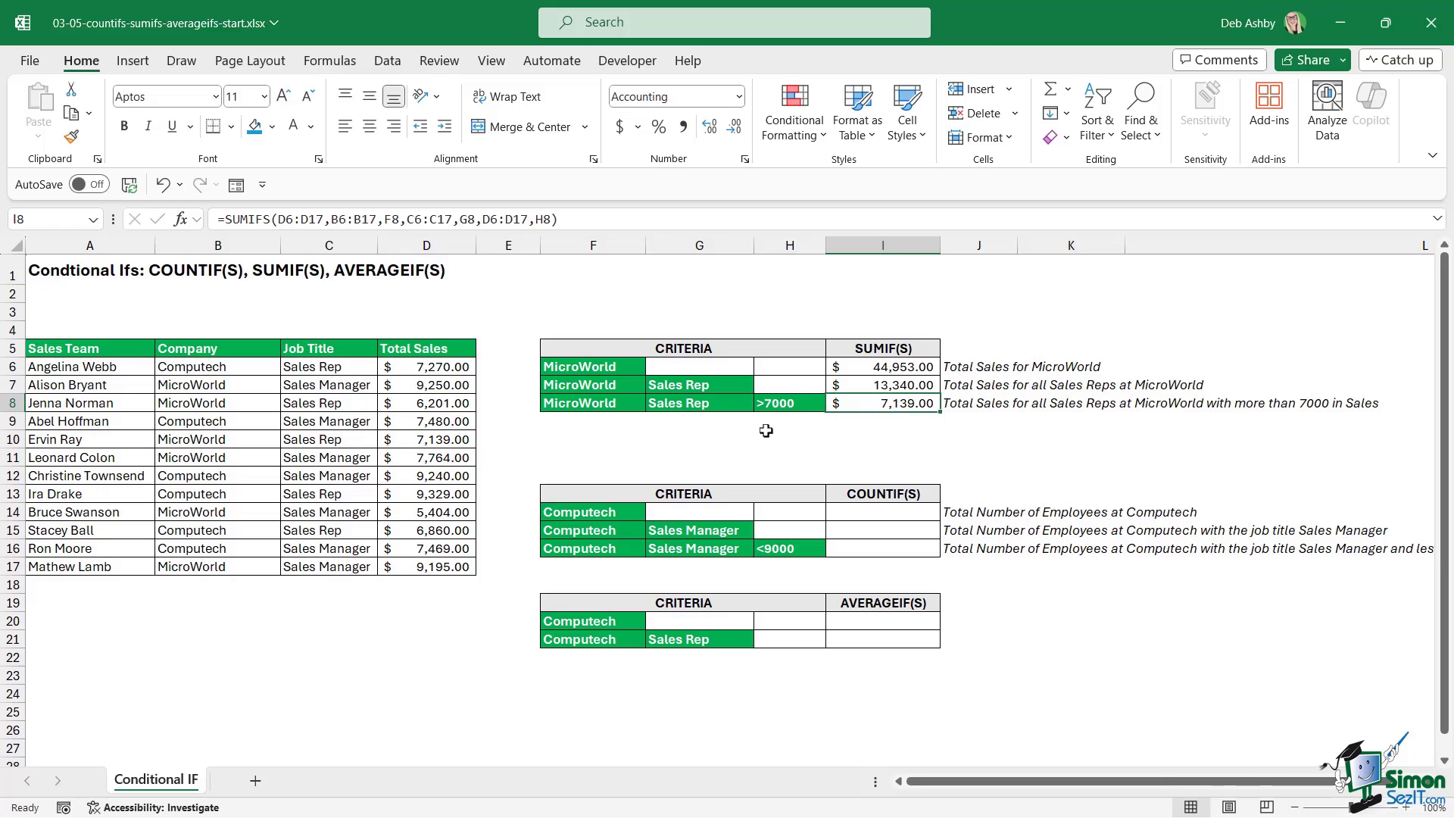
- Count the Computech employees in I14 with a COUNTIFS formula using criteria range B6:B17 and criterion F14, and review the Company column
click(904, 510)
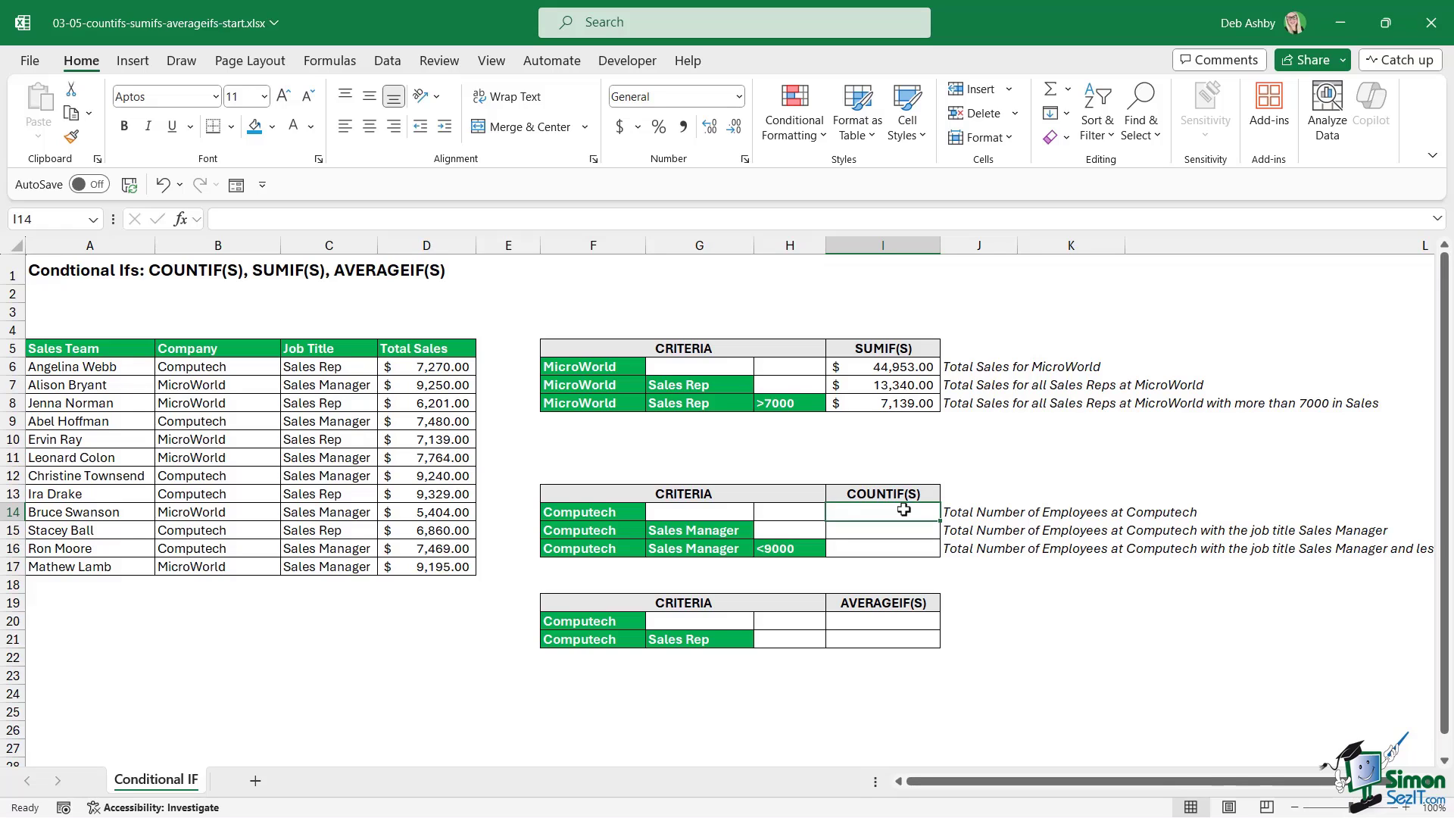
text(=)
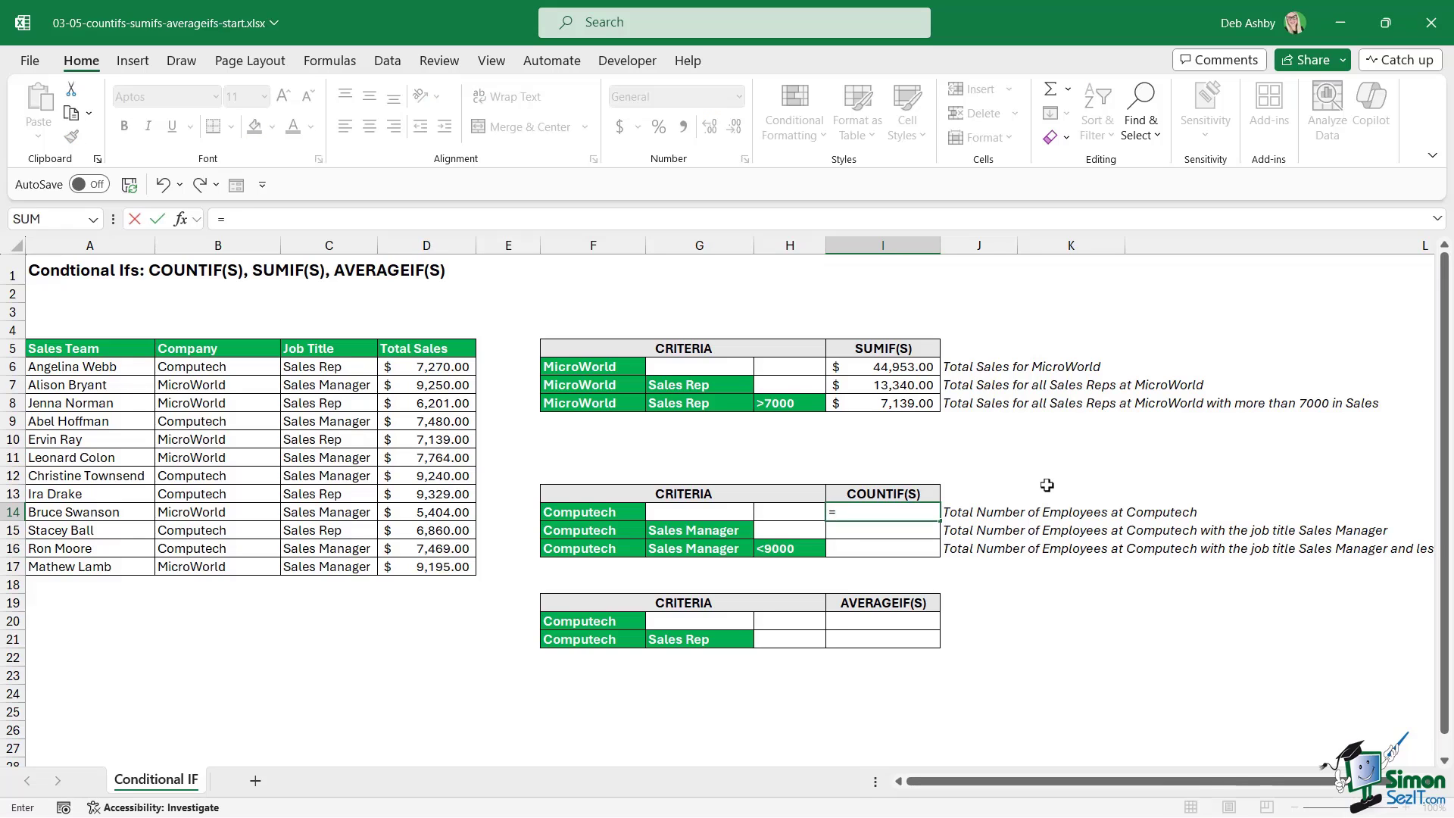
text(COUNTIFS()
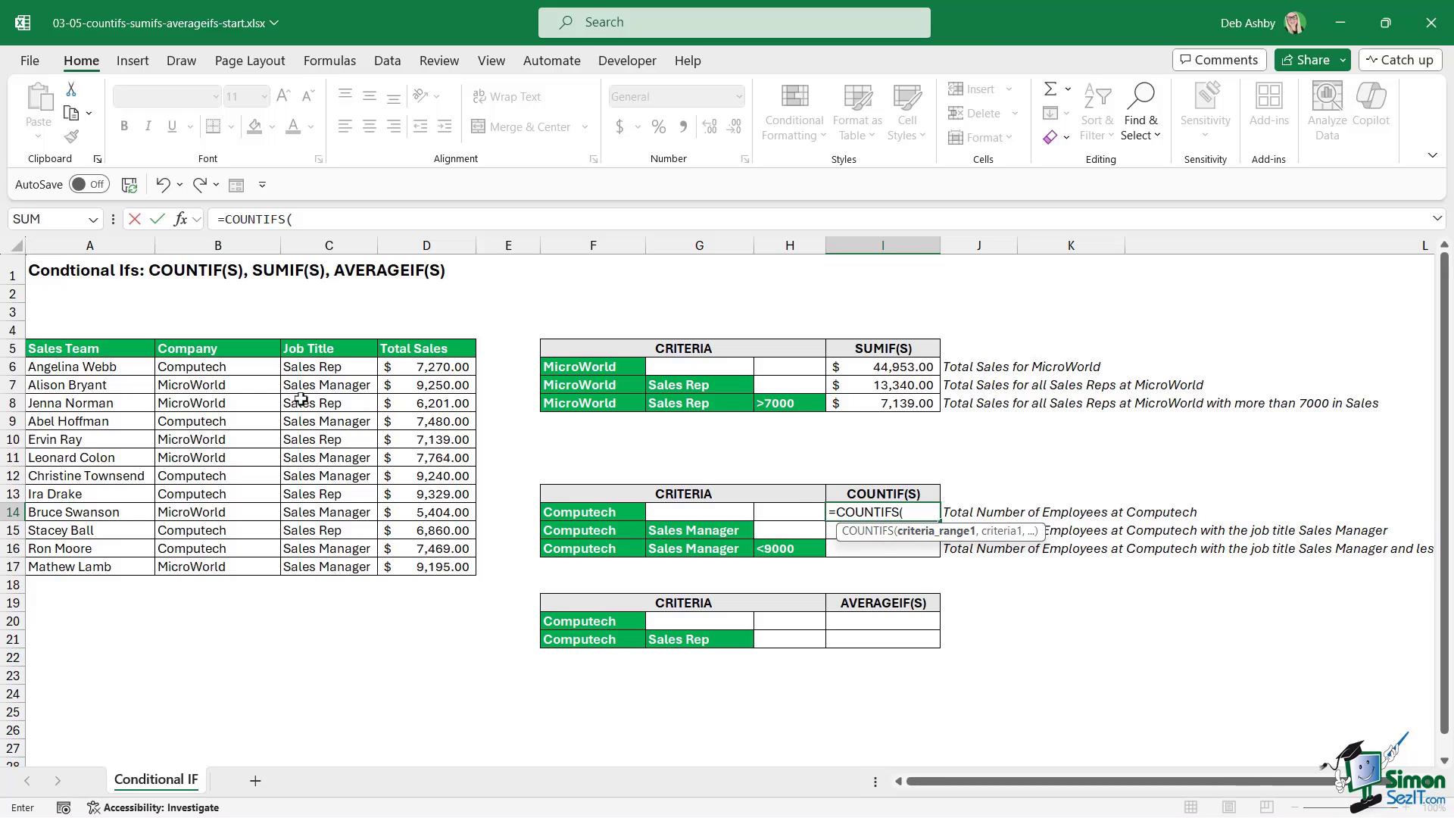
drag(229, 367, 227, 563)
text(,)
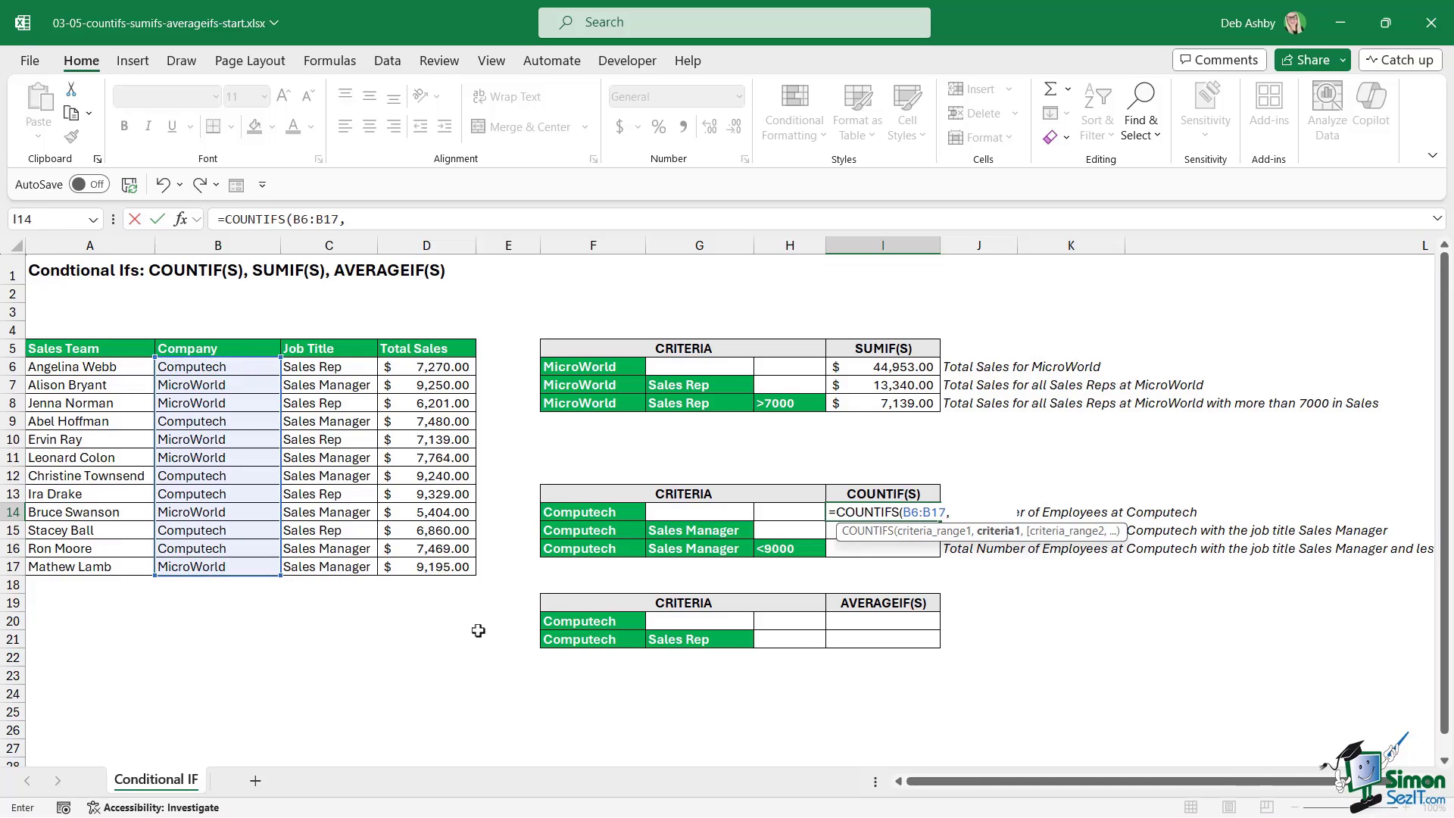
click(570, 511)
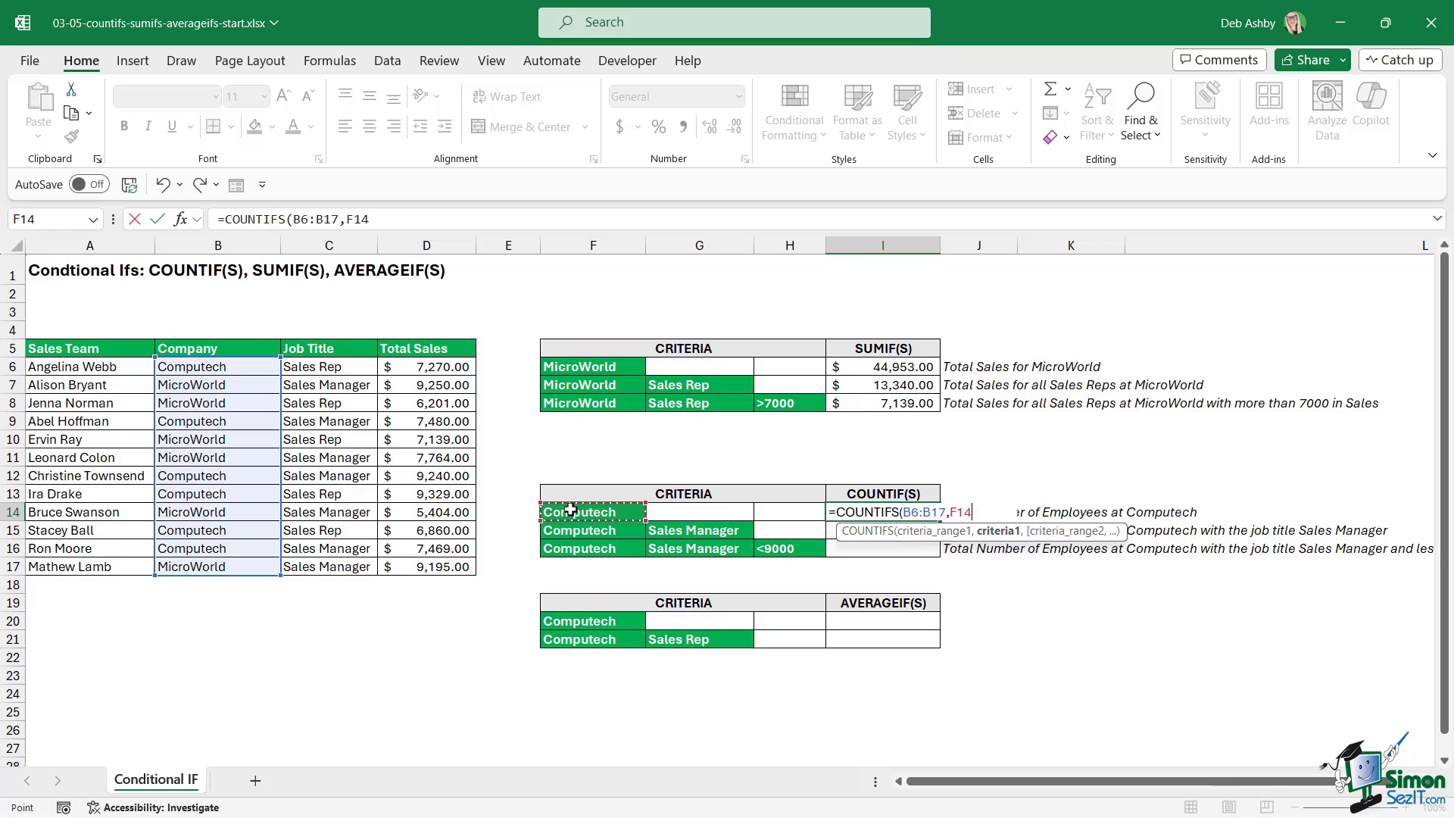
text())
key(Return)
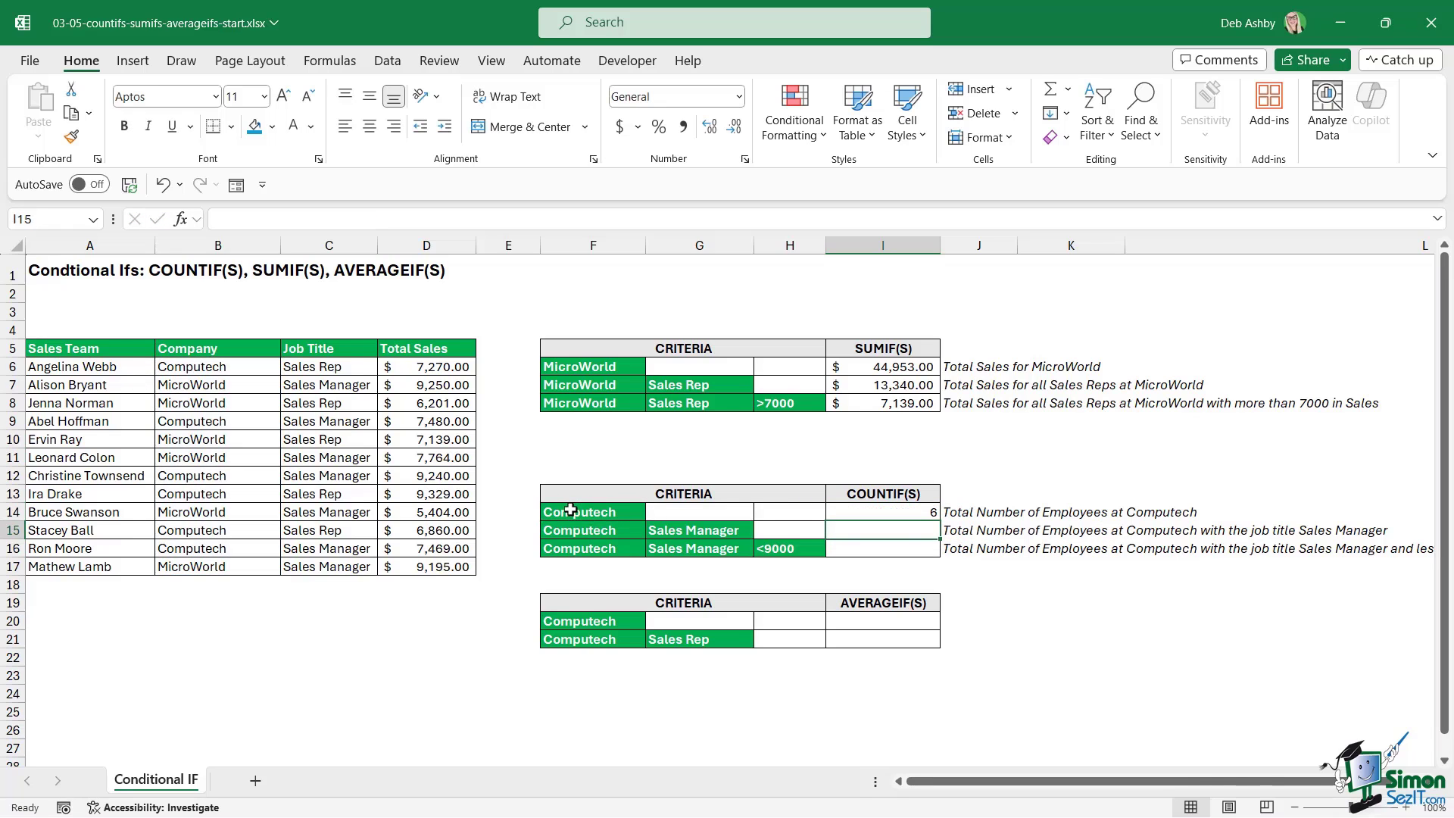
click(920, 512)
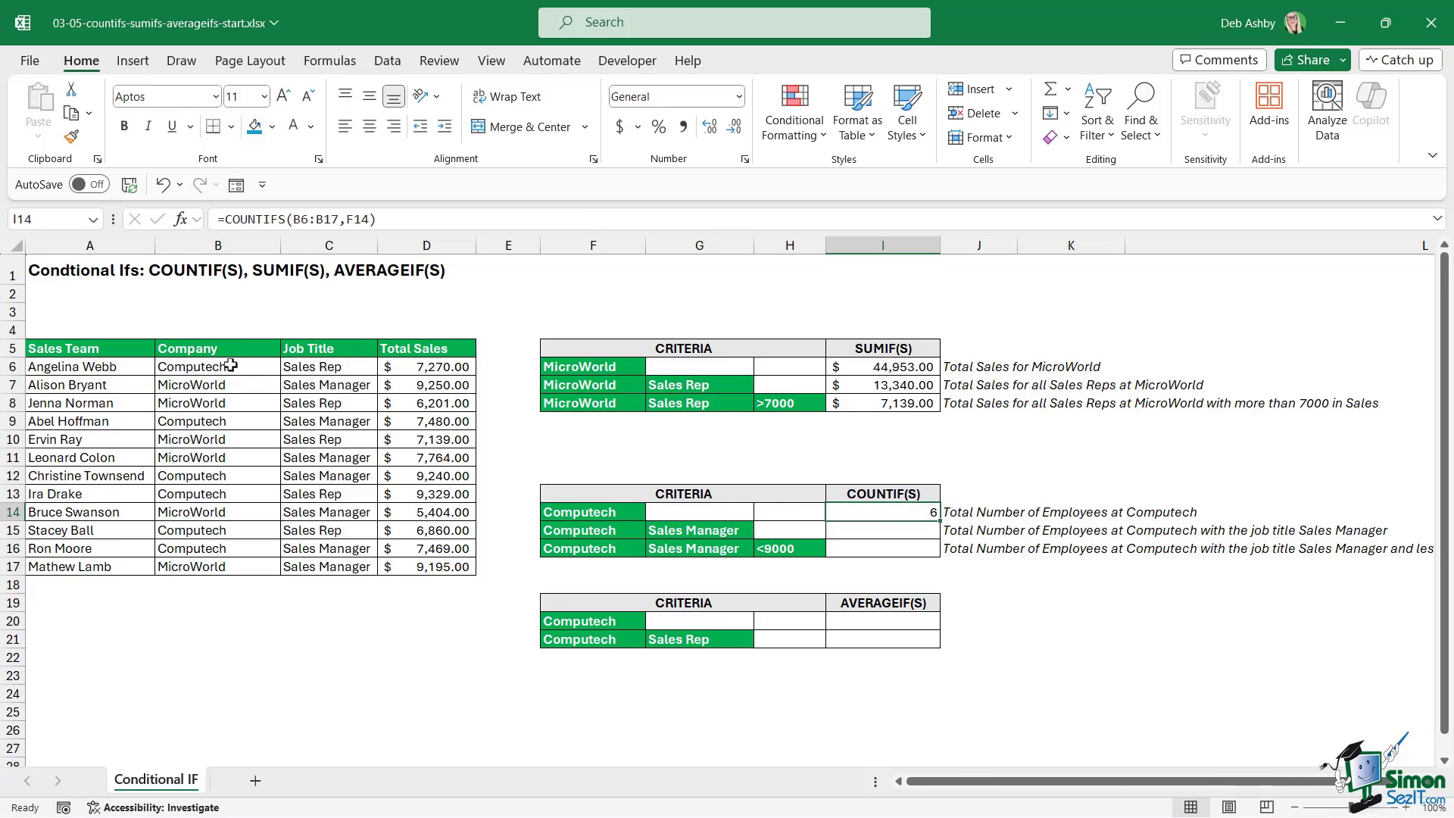
drag(230, 365, 224, 568)
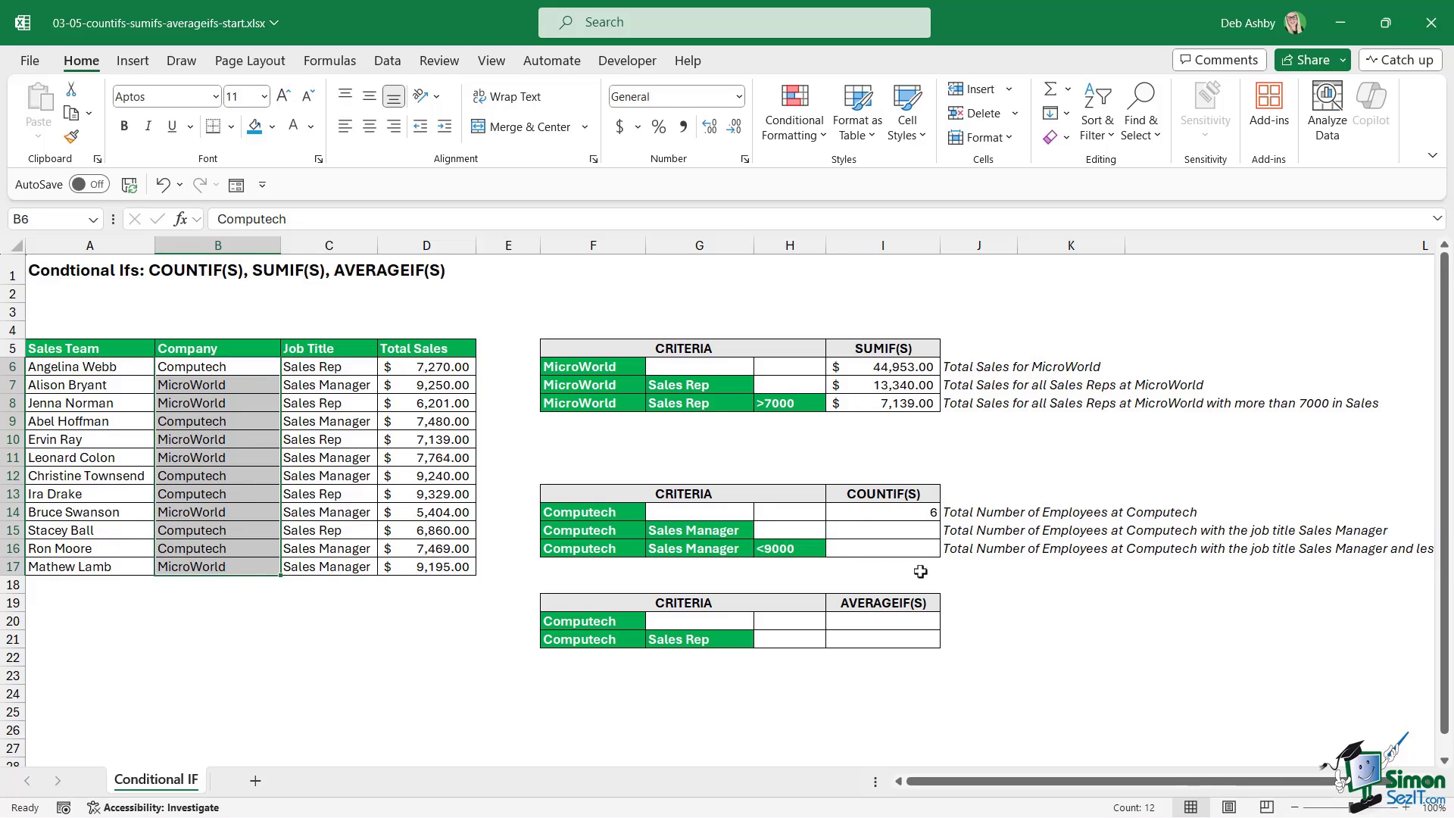
- Start a COUNTIFS formula in I15 for Computech Sales Managers with first criteria range B6:B17 and criterion F15
click(902, 530)
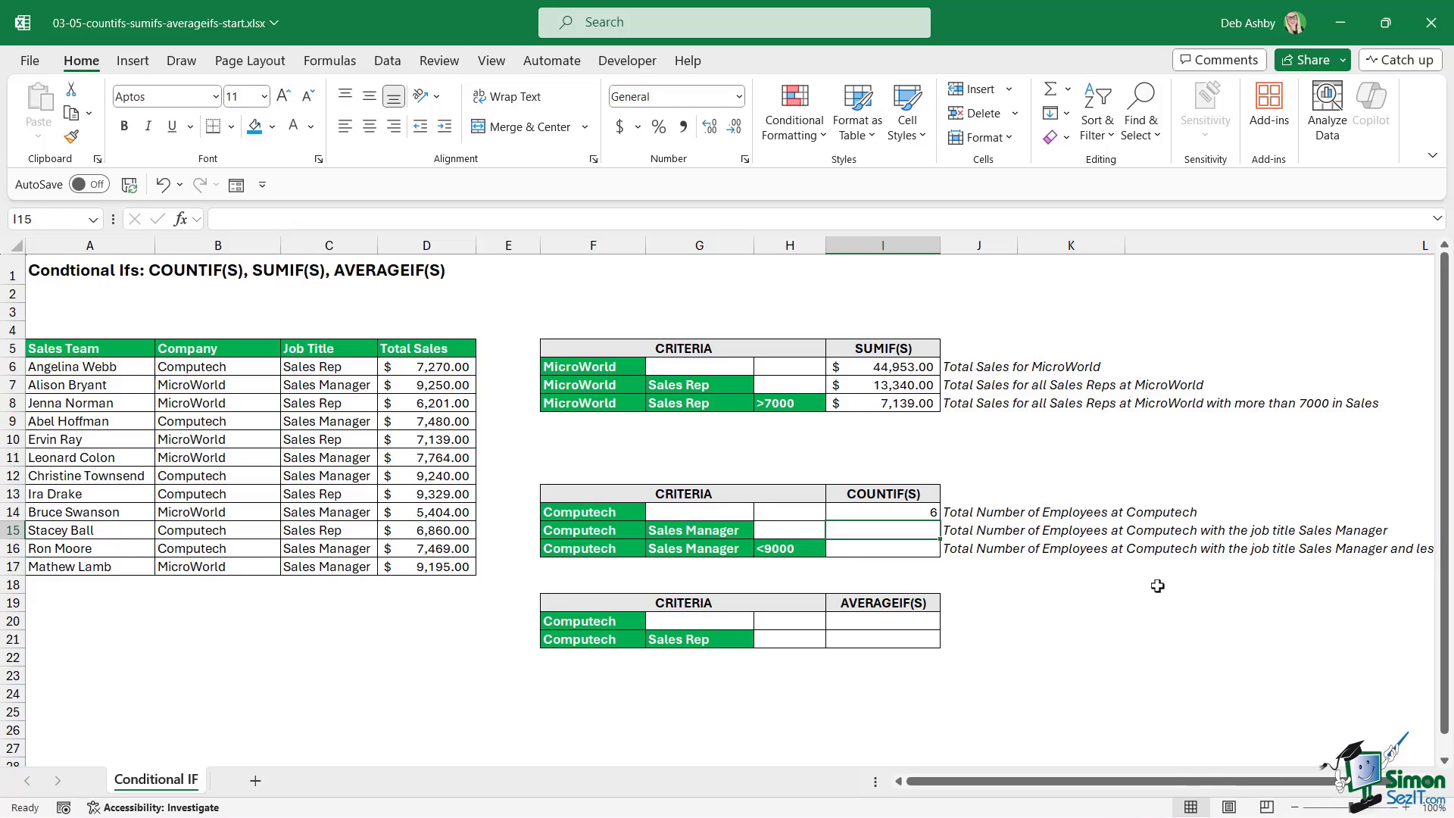
text(=COUNTIFS()
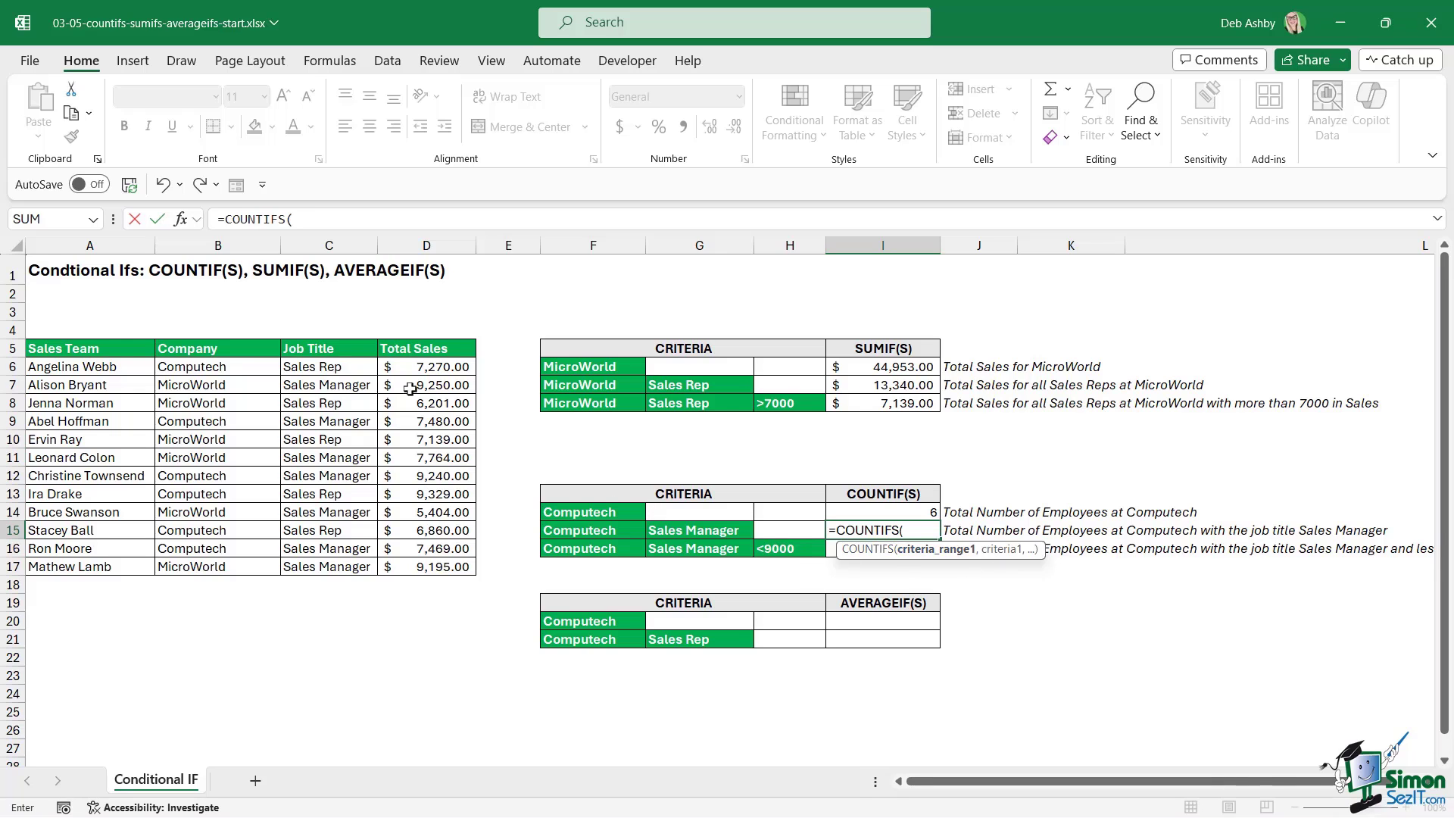
mouse_move(248, 365)
mouse_down()
mouse_move(247, 583)
mouse_move(247, 564)
mouse_up()
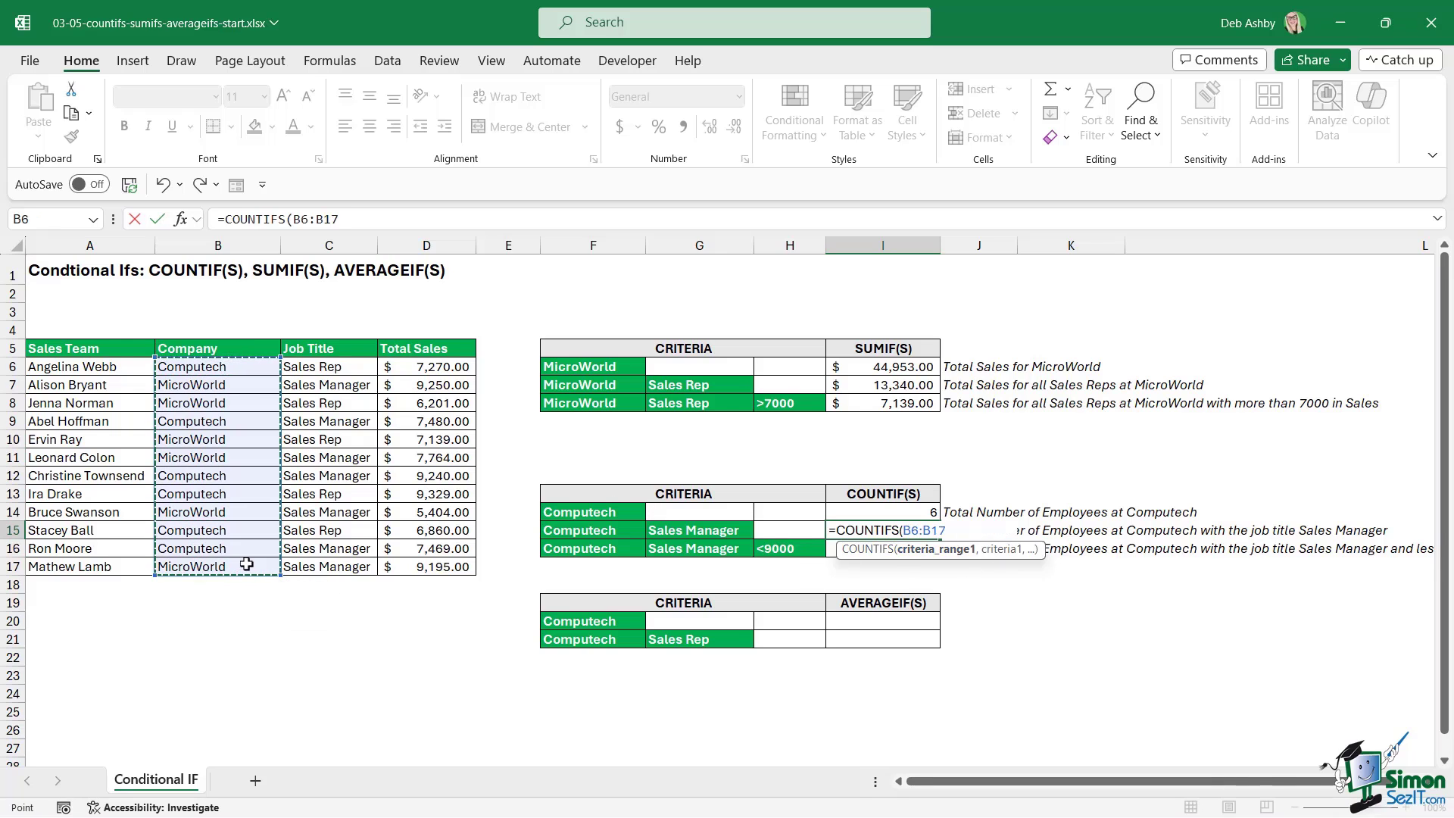
text(,)
click(597, 531)
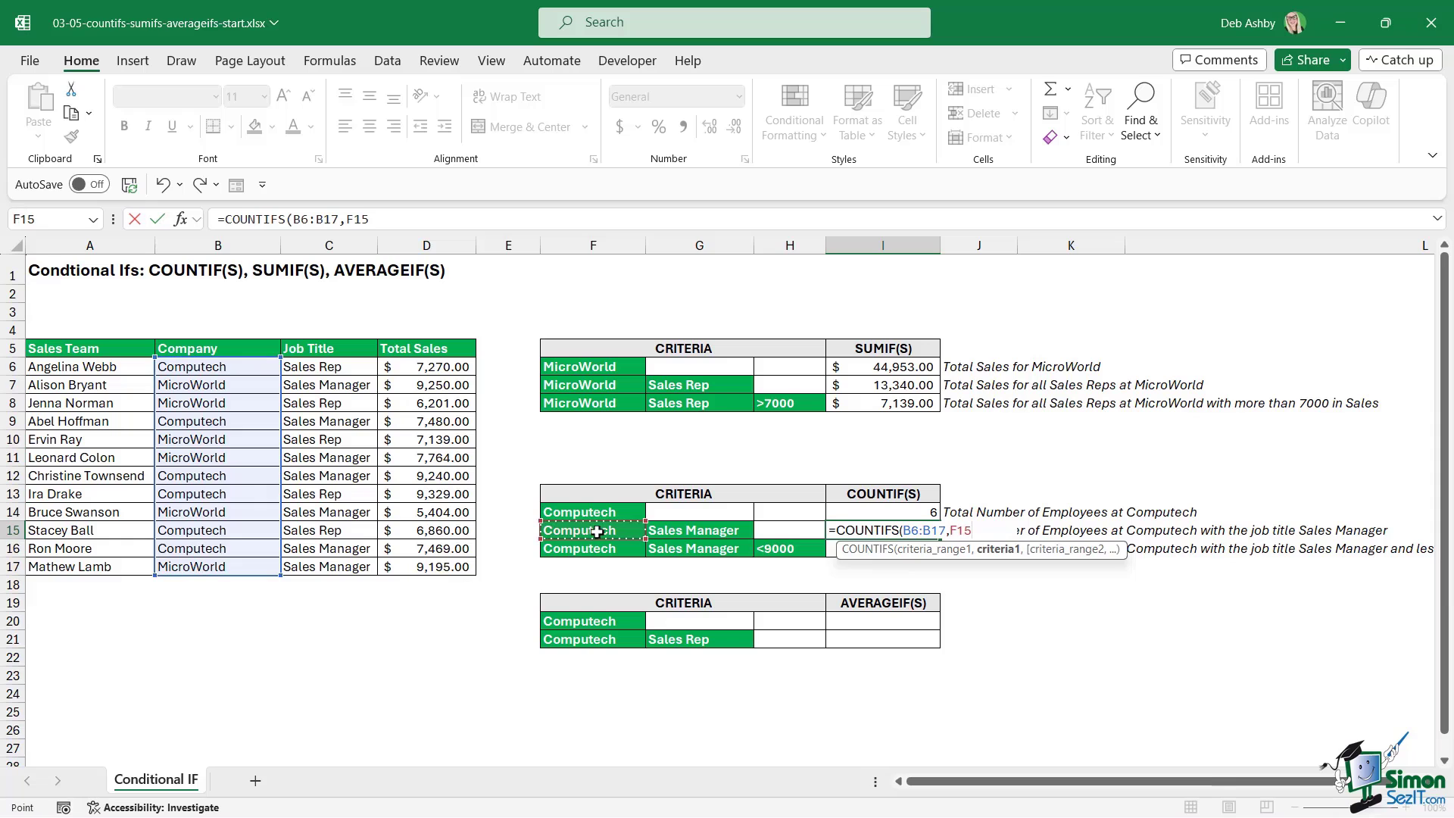
text(,)
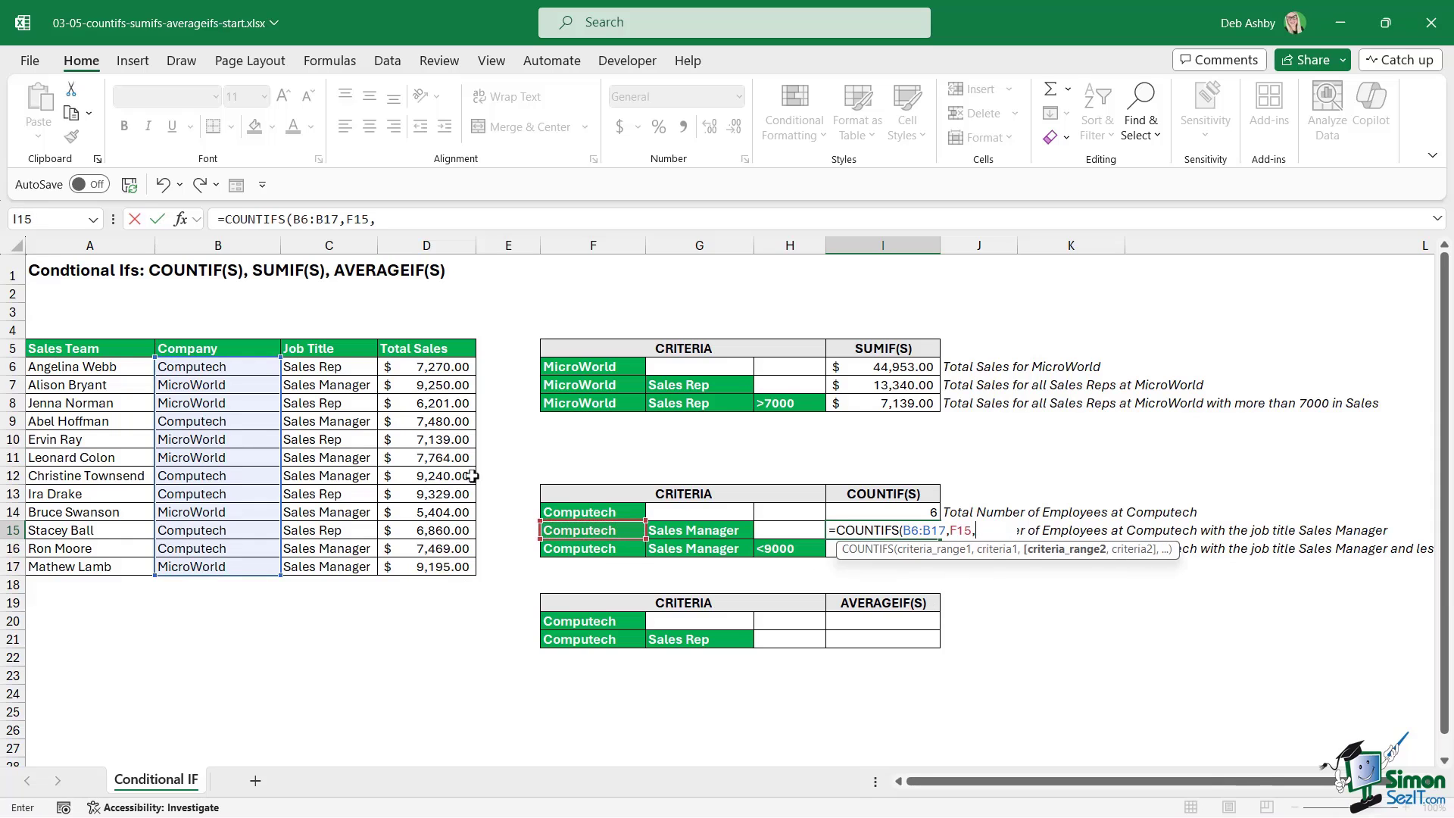
- Complete the I15 COUNTIFS formula with second criteria range C6:C17 and criterion G15, and enter it
drag(321, 368, 325, 569)
text(,)
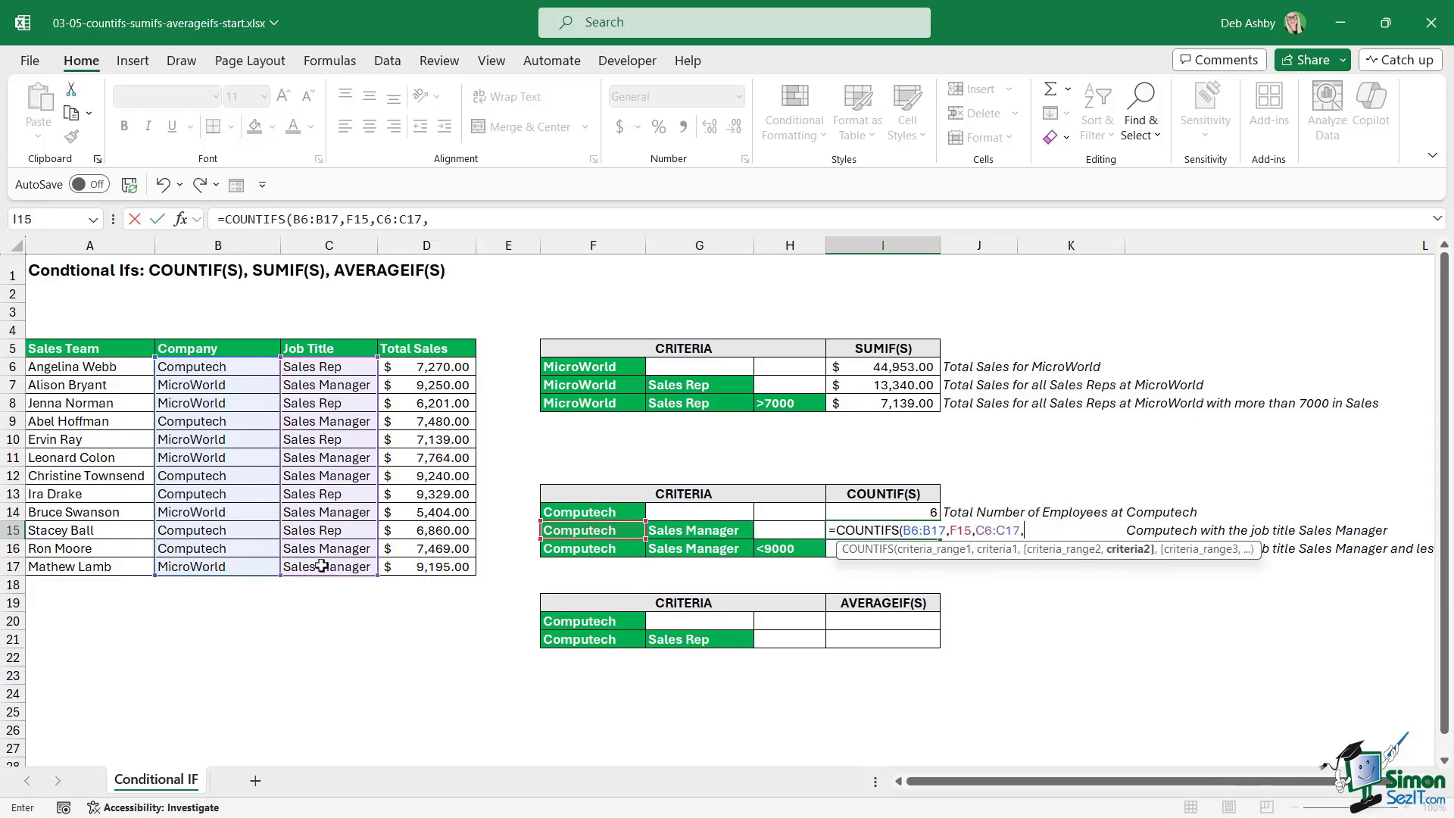
click(726, 534)
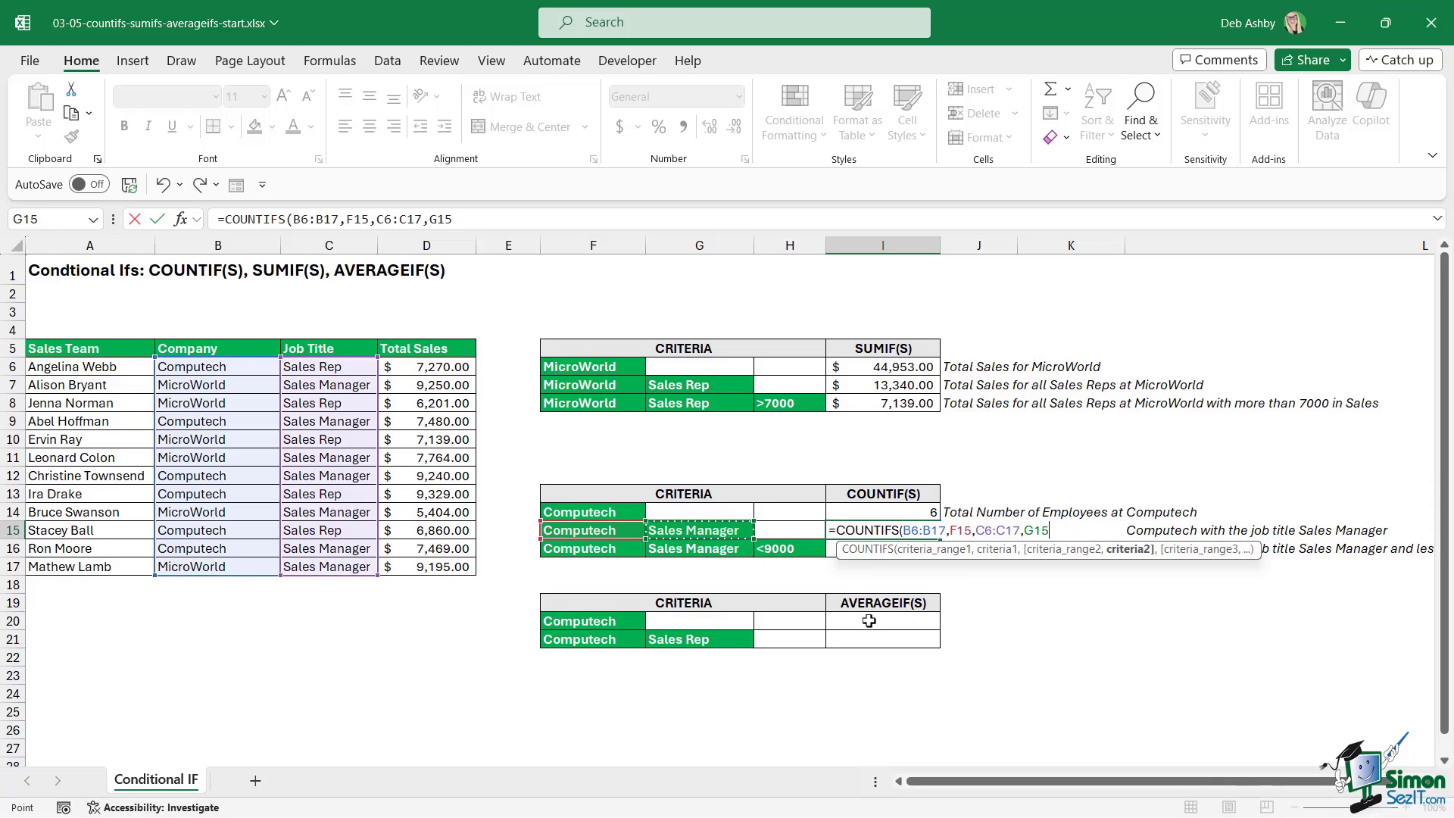
key(Return)
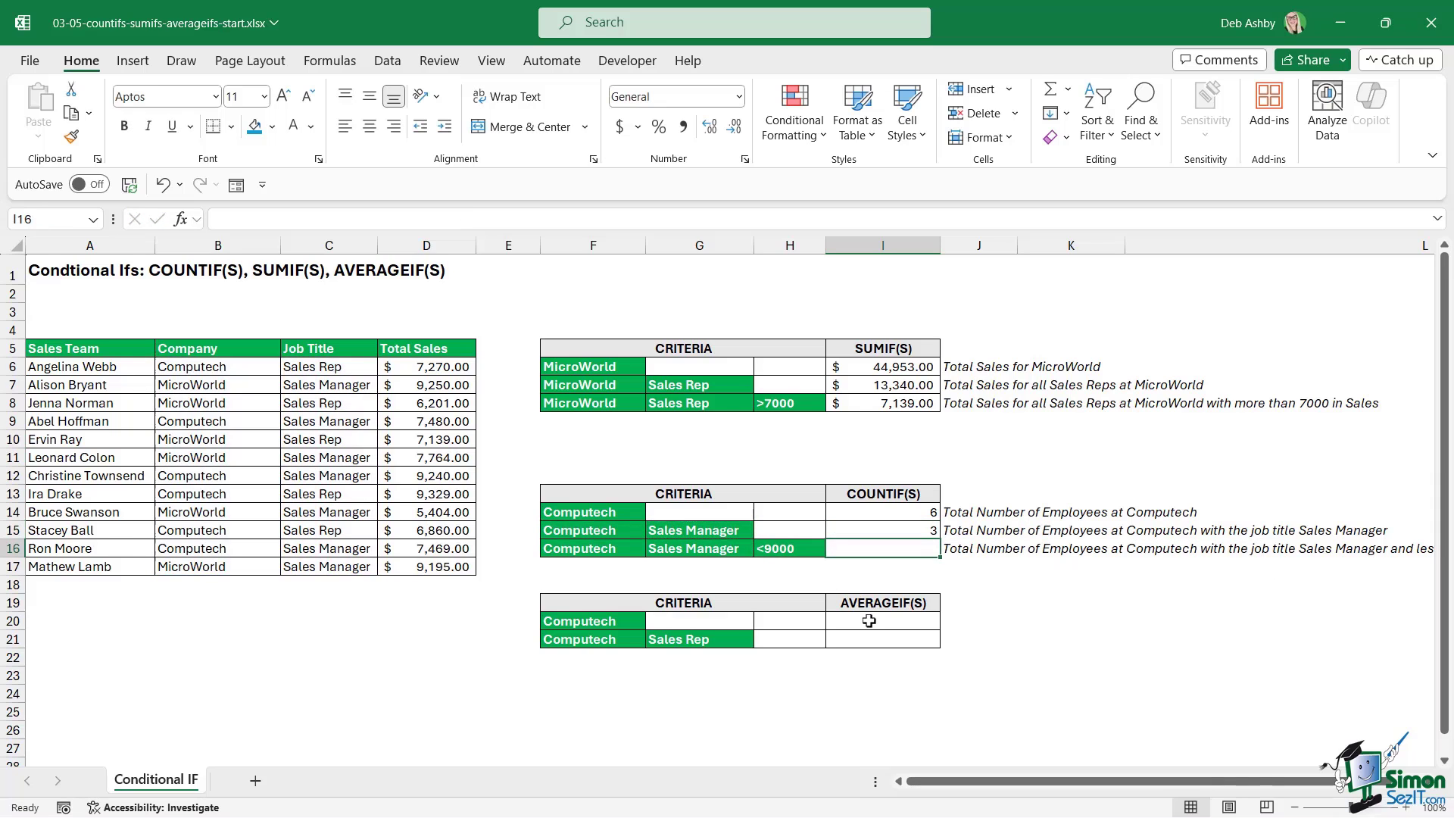
- Check the I15 count by selecting the Computech Sales Manager entries in rows 9, 12 and 16
click(920, 530)
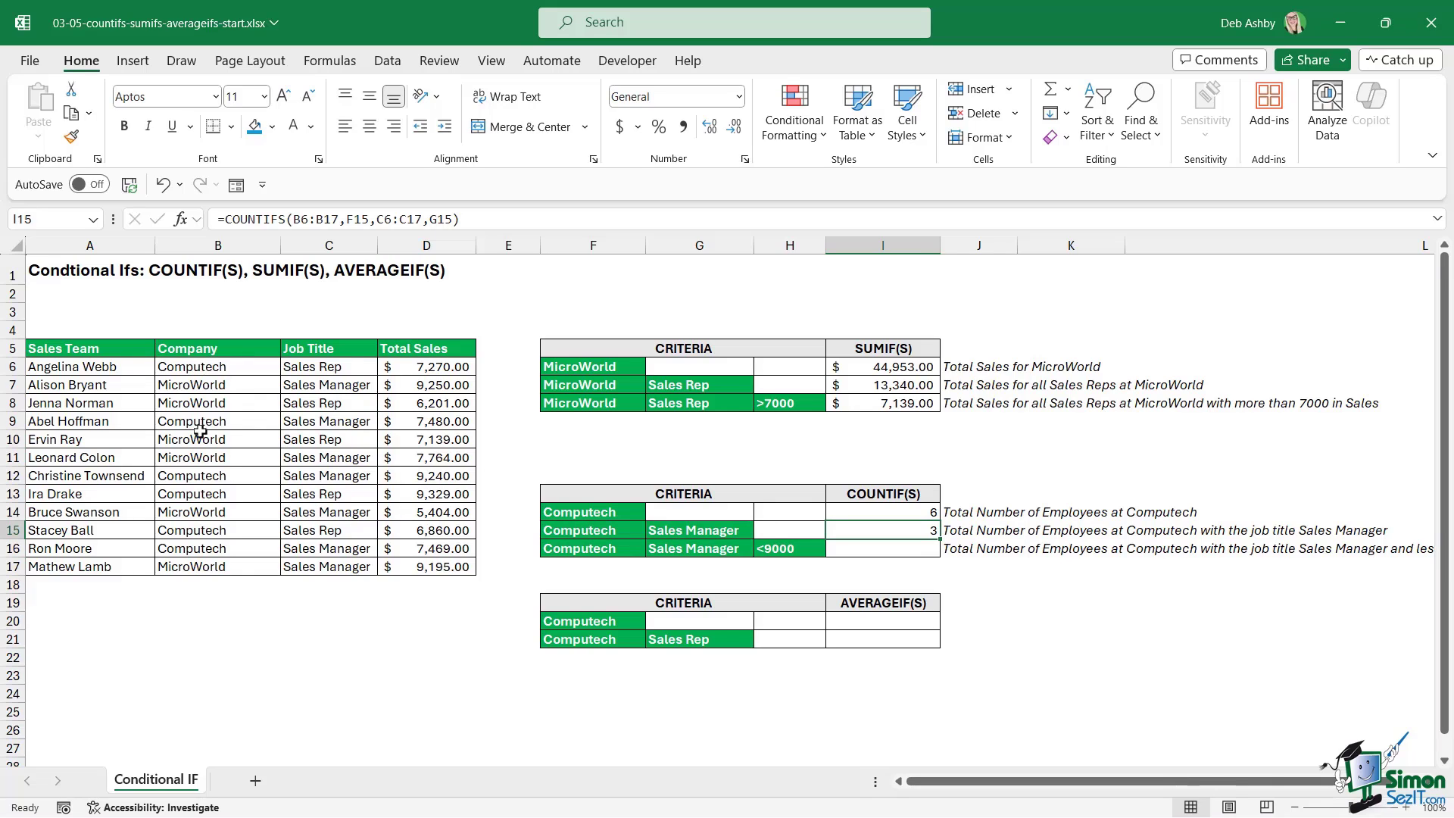
drag(227, 421, 335, 421)
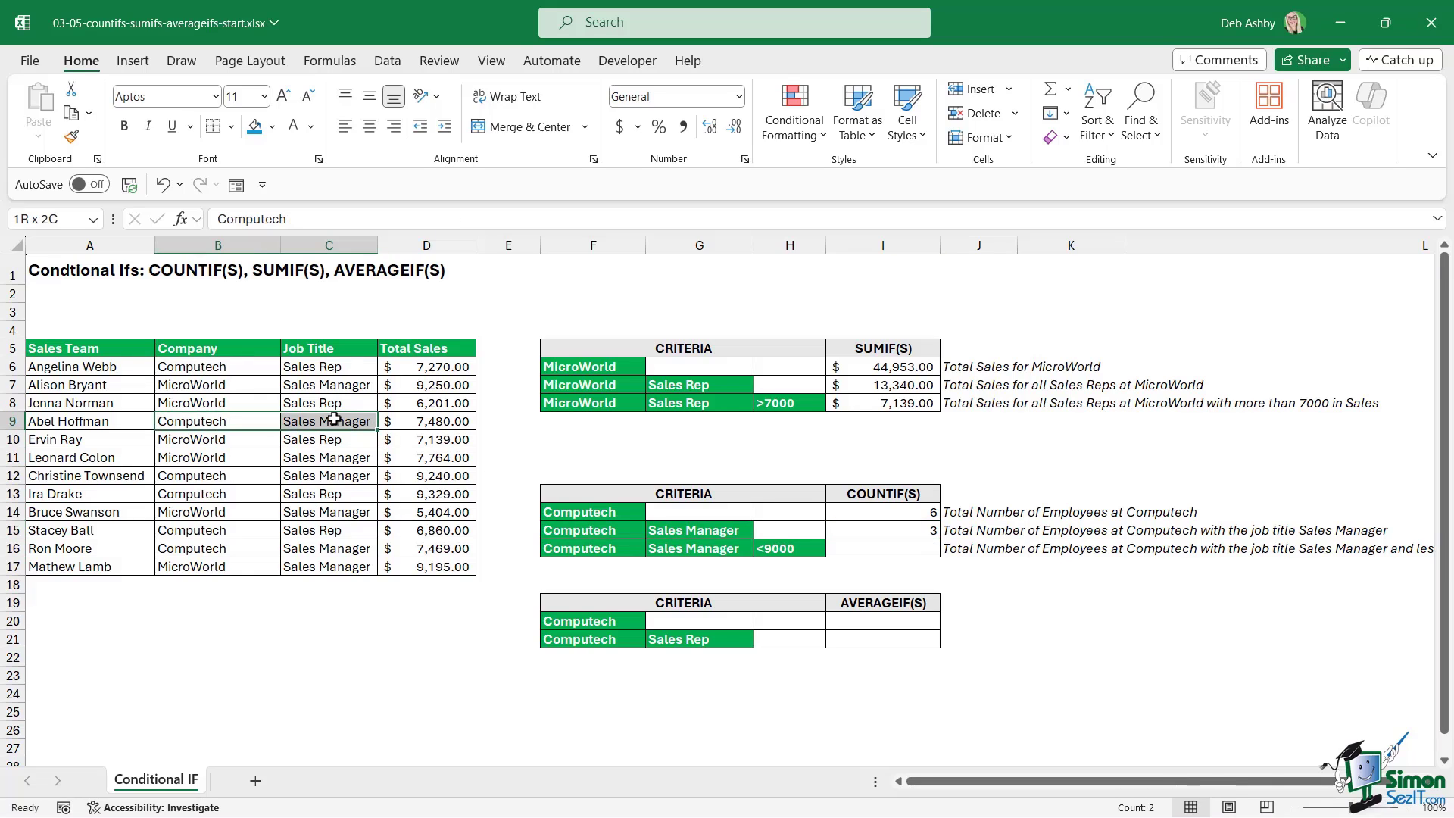
ctrl+drag(227, 476, 336, 474)
ctrl+drag(228, 549, 333, 549)
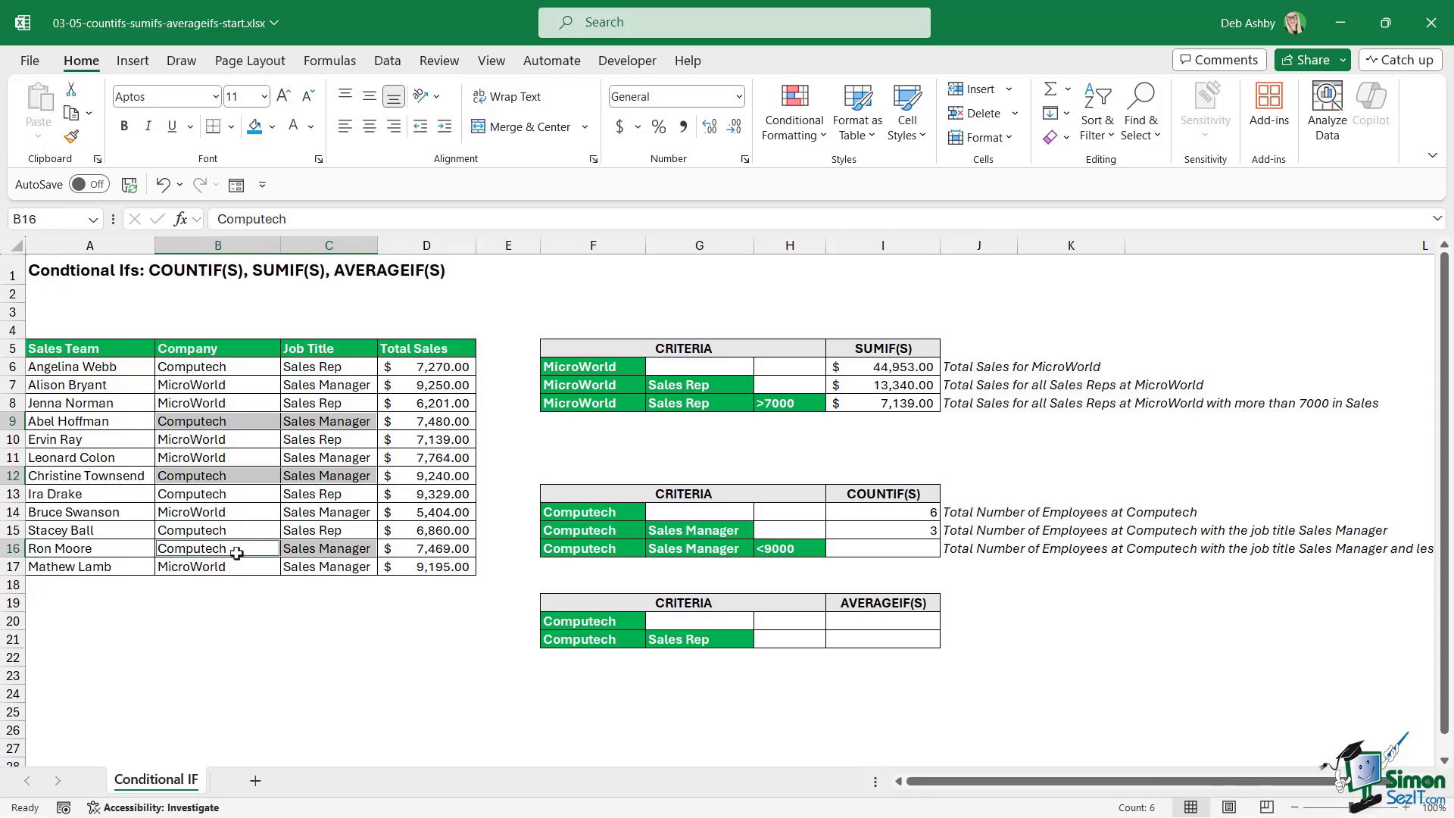
- Start a COUNTIFS formula in I16 with first criteria range B6:B17 and criterion F16
click(927, 550)
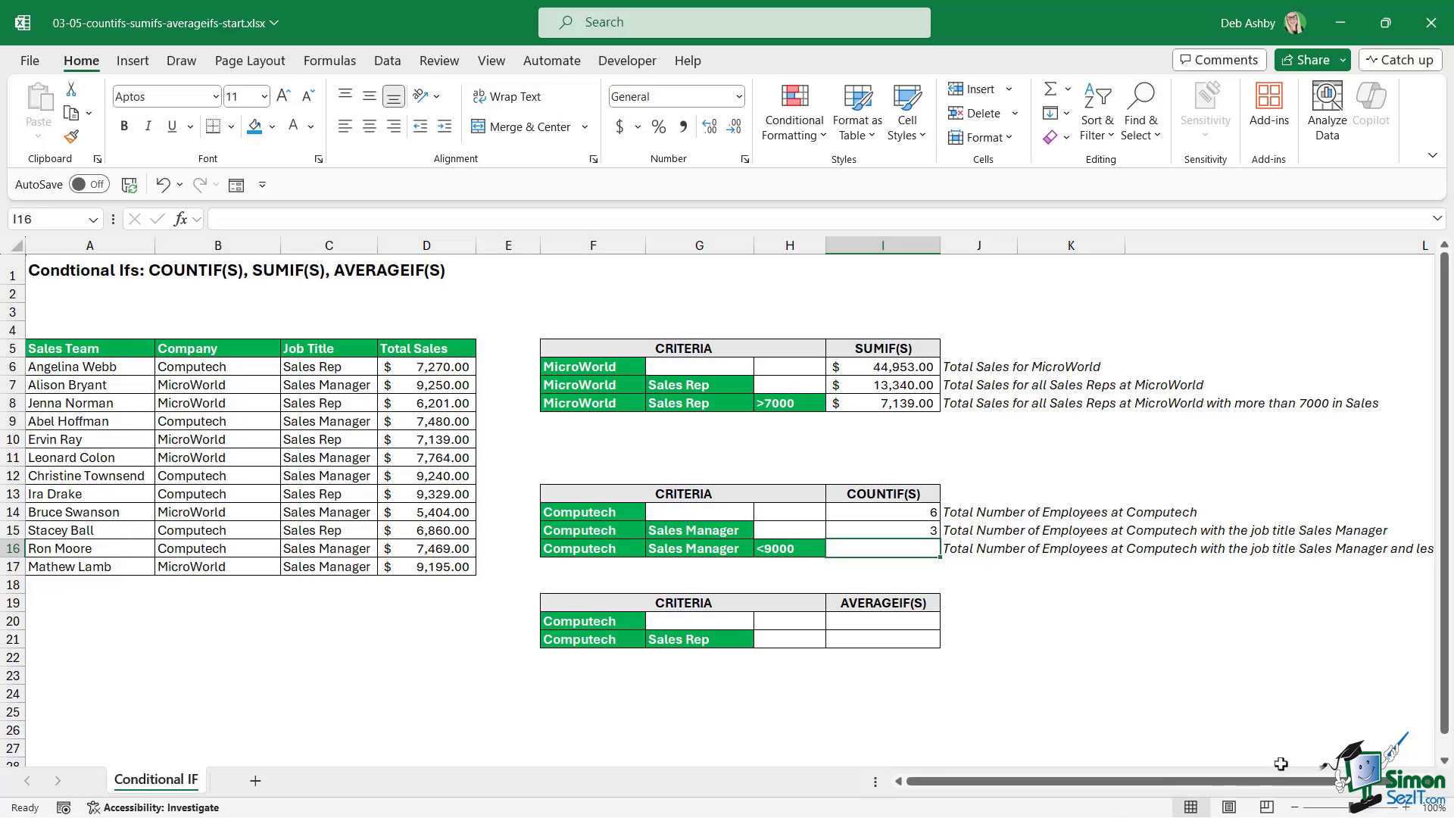
drag(1311, 789, 1338, 790)
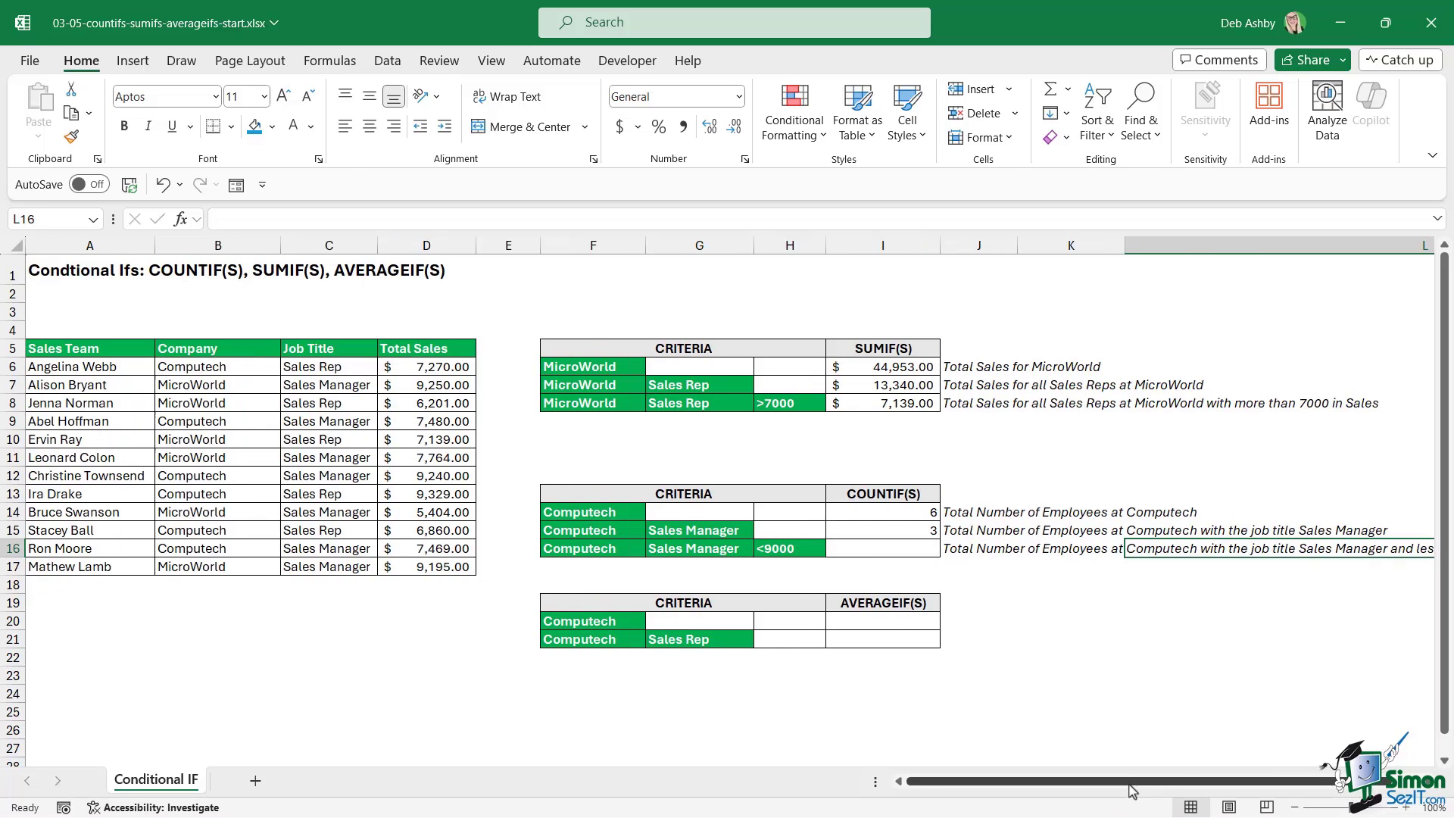
drag(1131, 789, 945, 795)
click(875, 553)
text(=COUNTI)
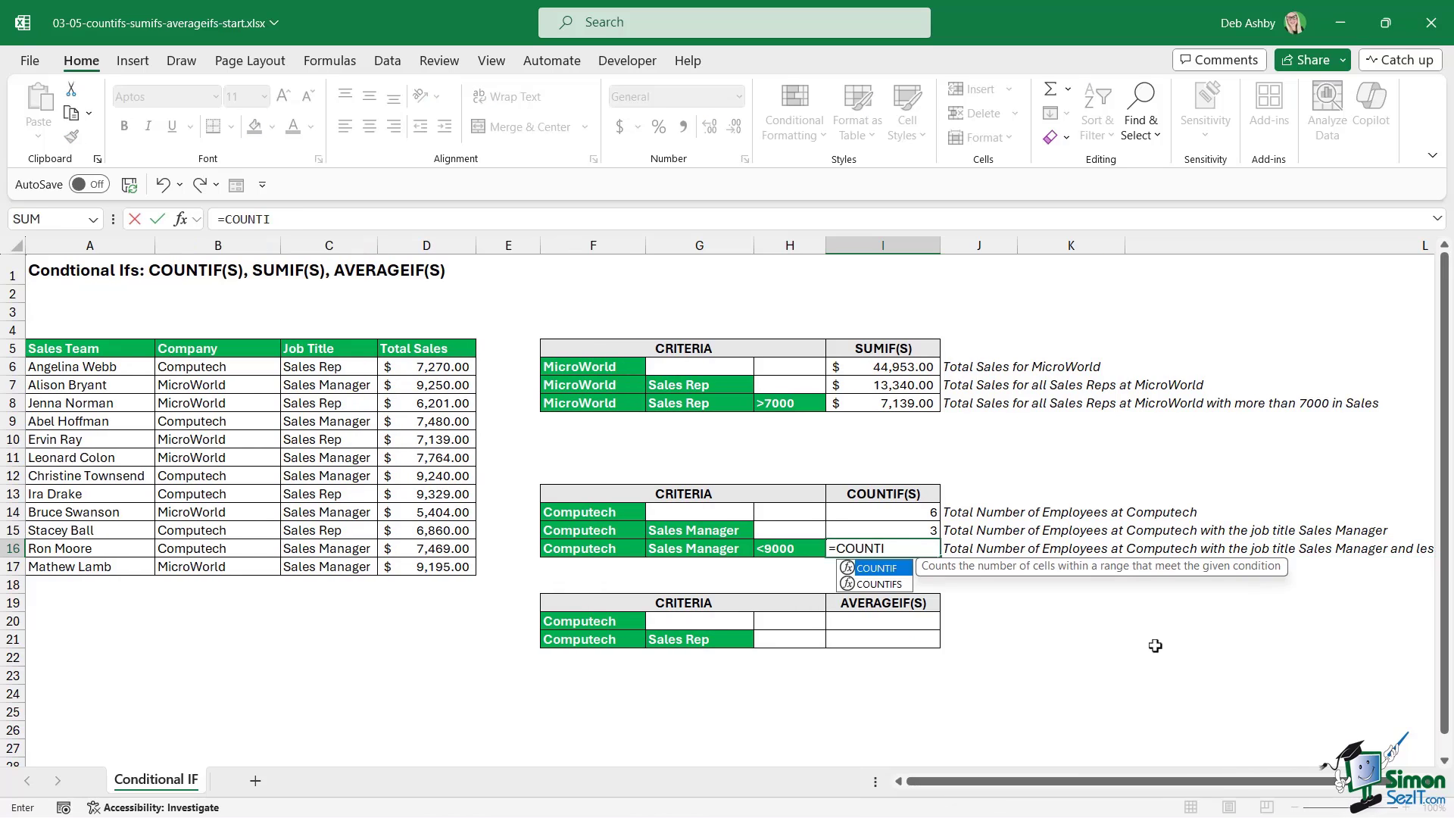
text(FS()
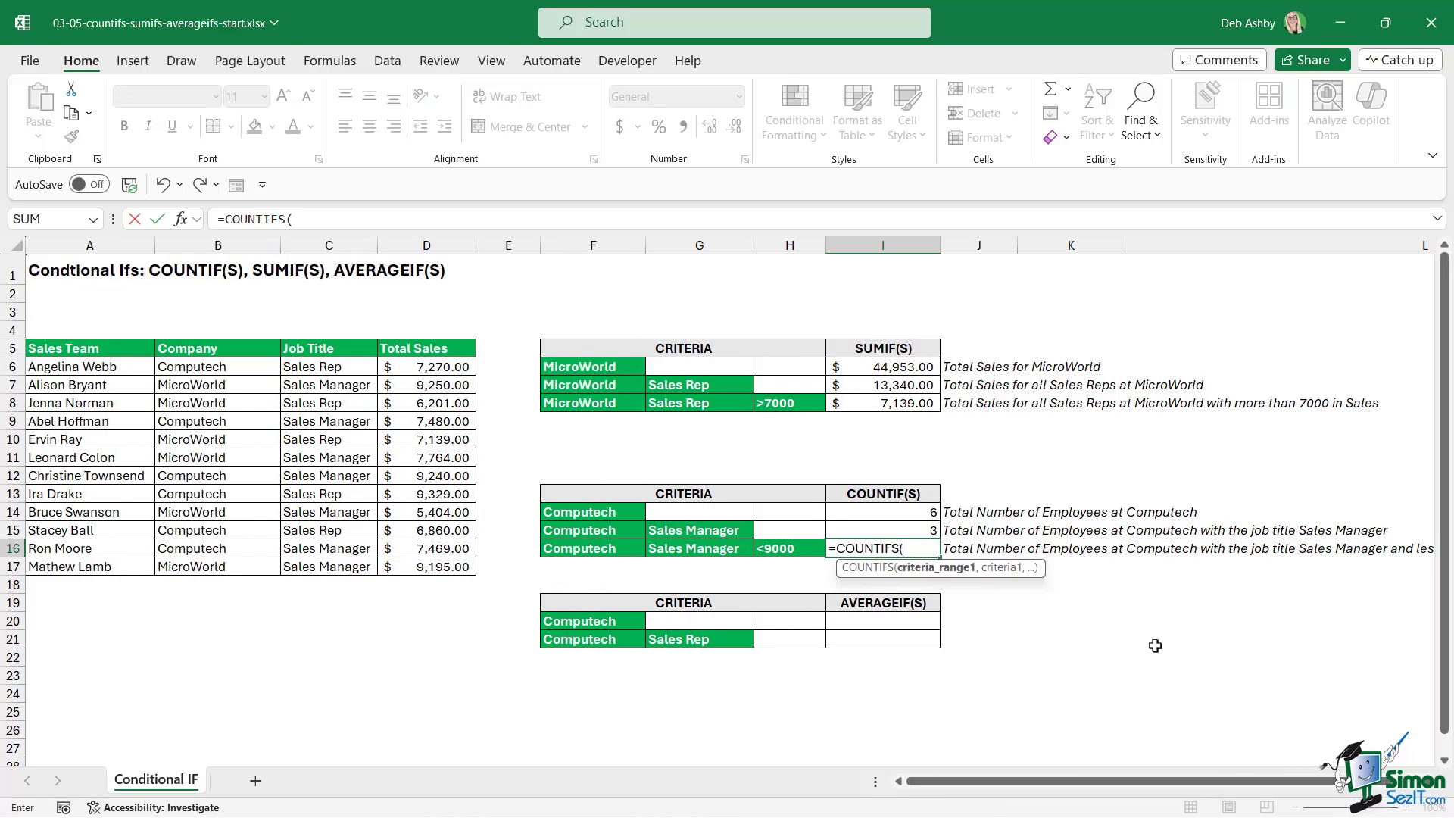
drag(226, 372, 238, 565)
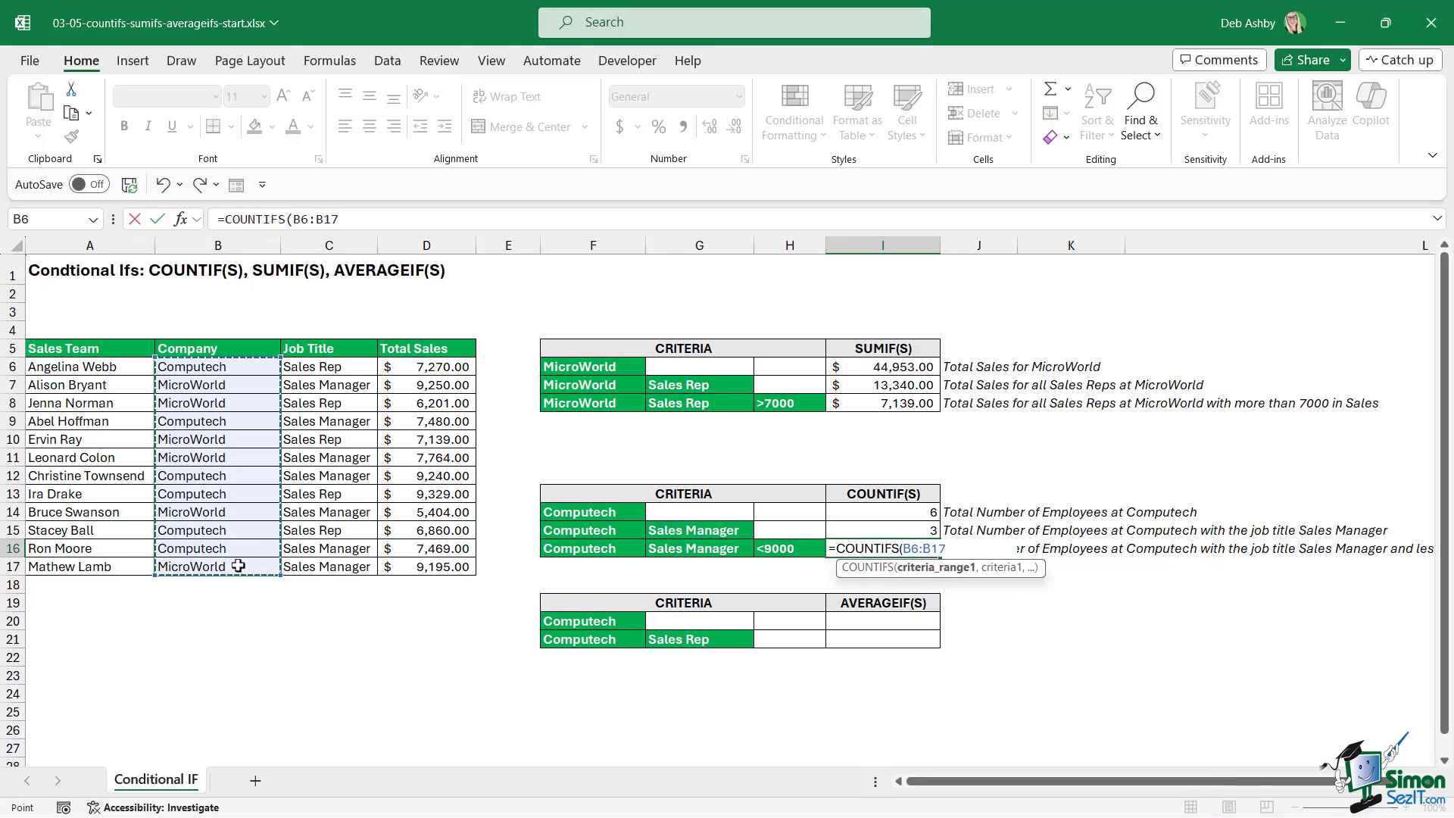
text(,)
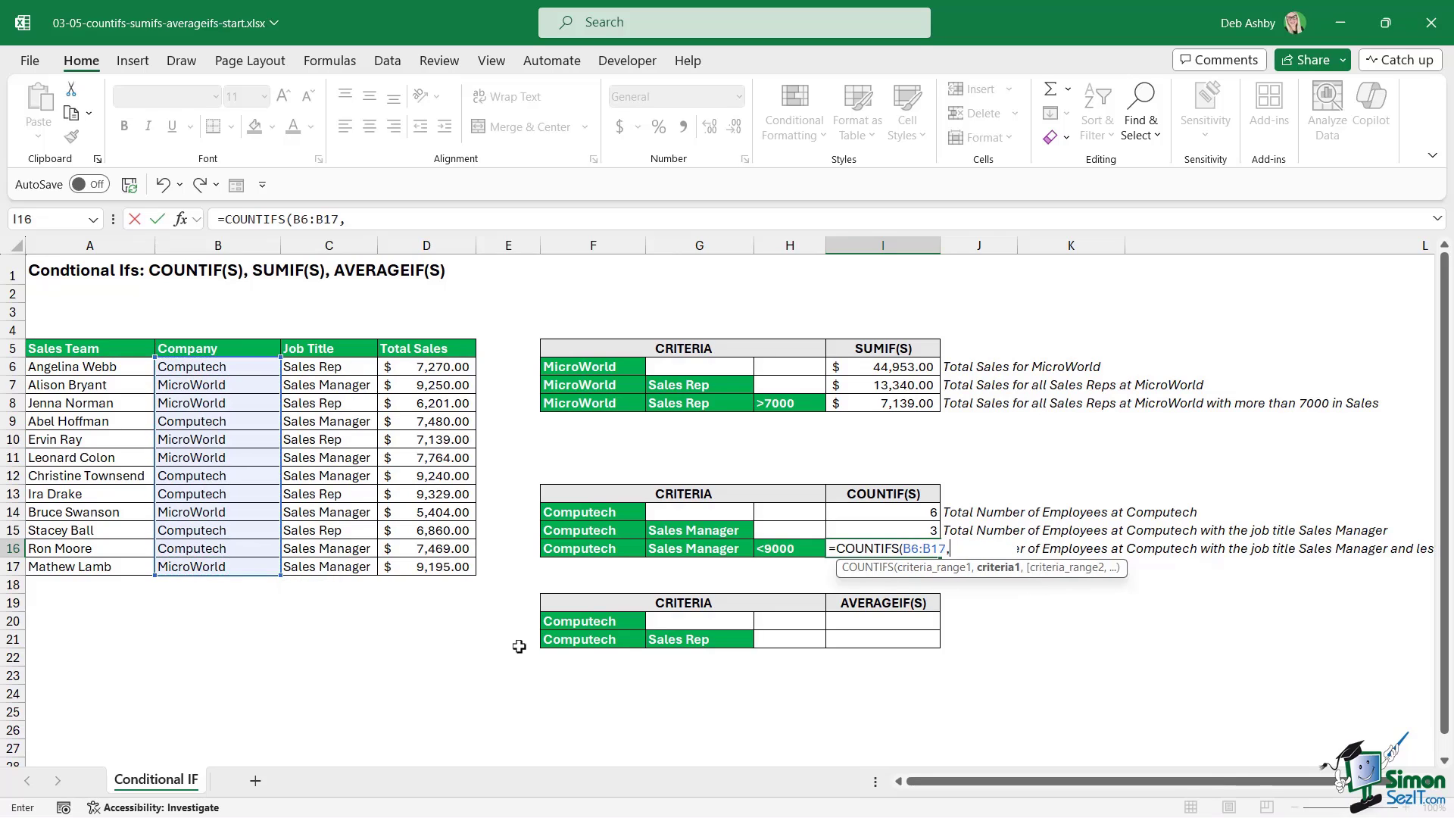
click(592, 548)
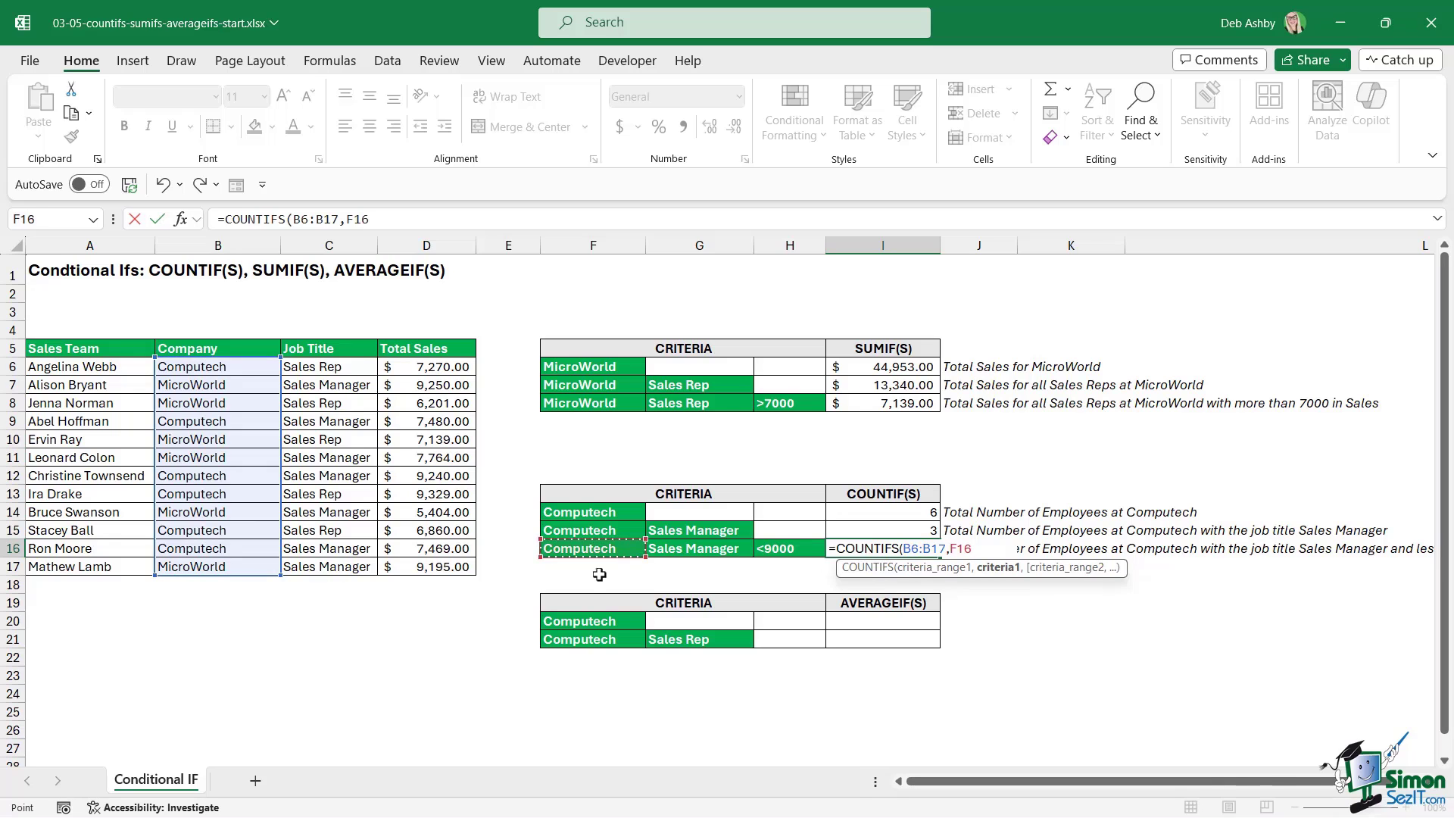
text(,)
- Add second criteria range C6:C17 and criterion G16 to the I16 COUNTIFS formula
click(333, 368)
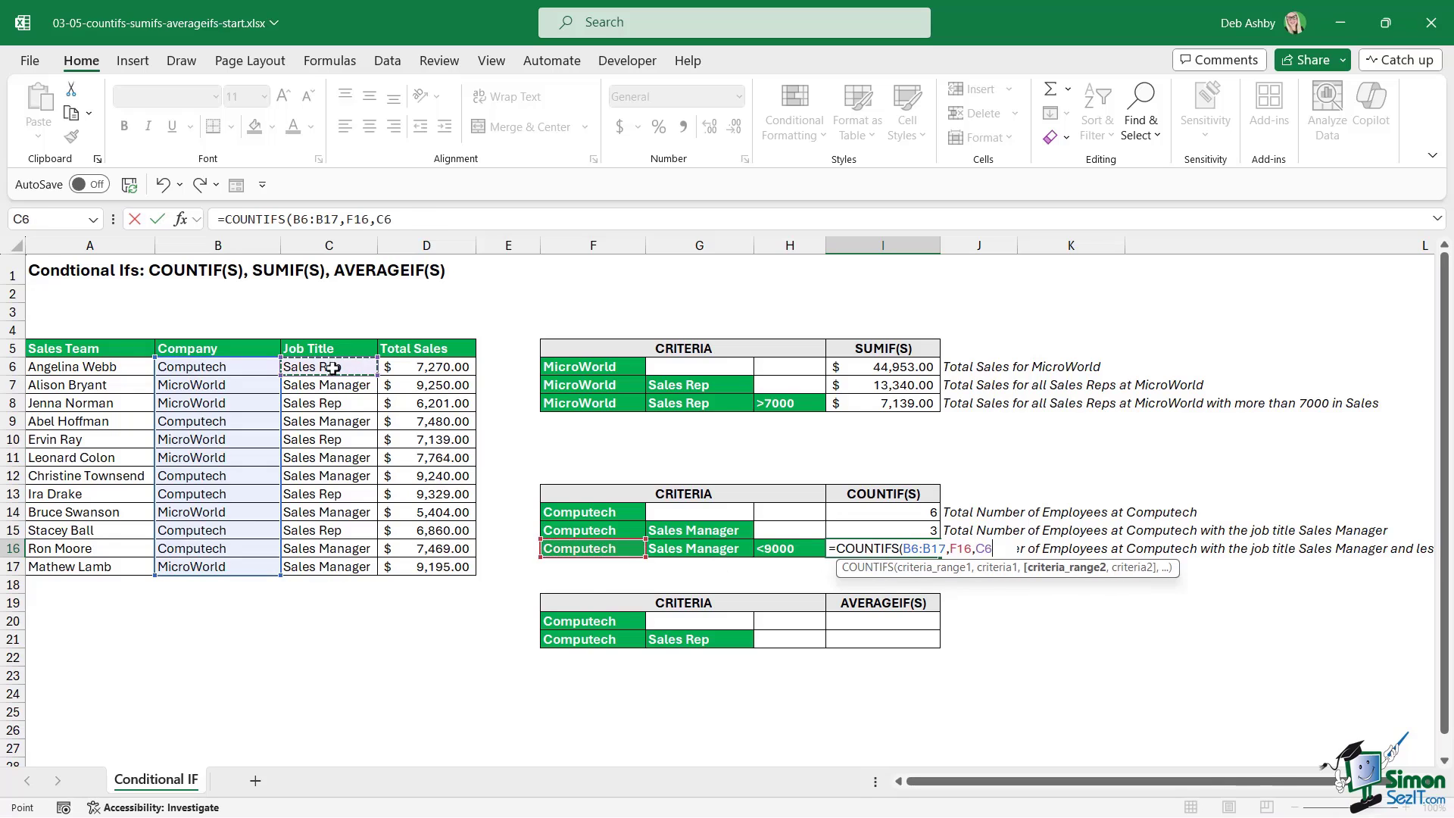
drag(334, 368, 337, 568)
text(,)
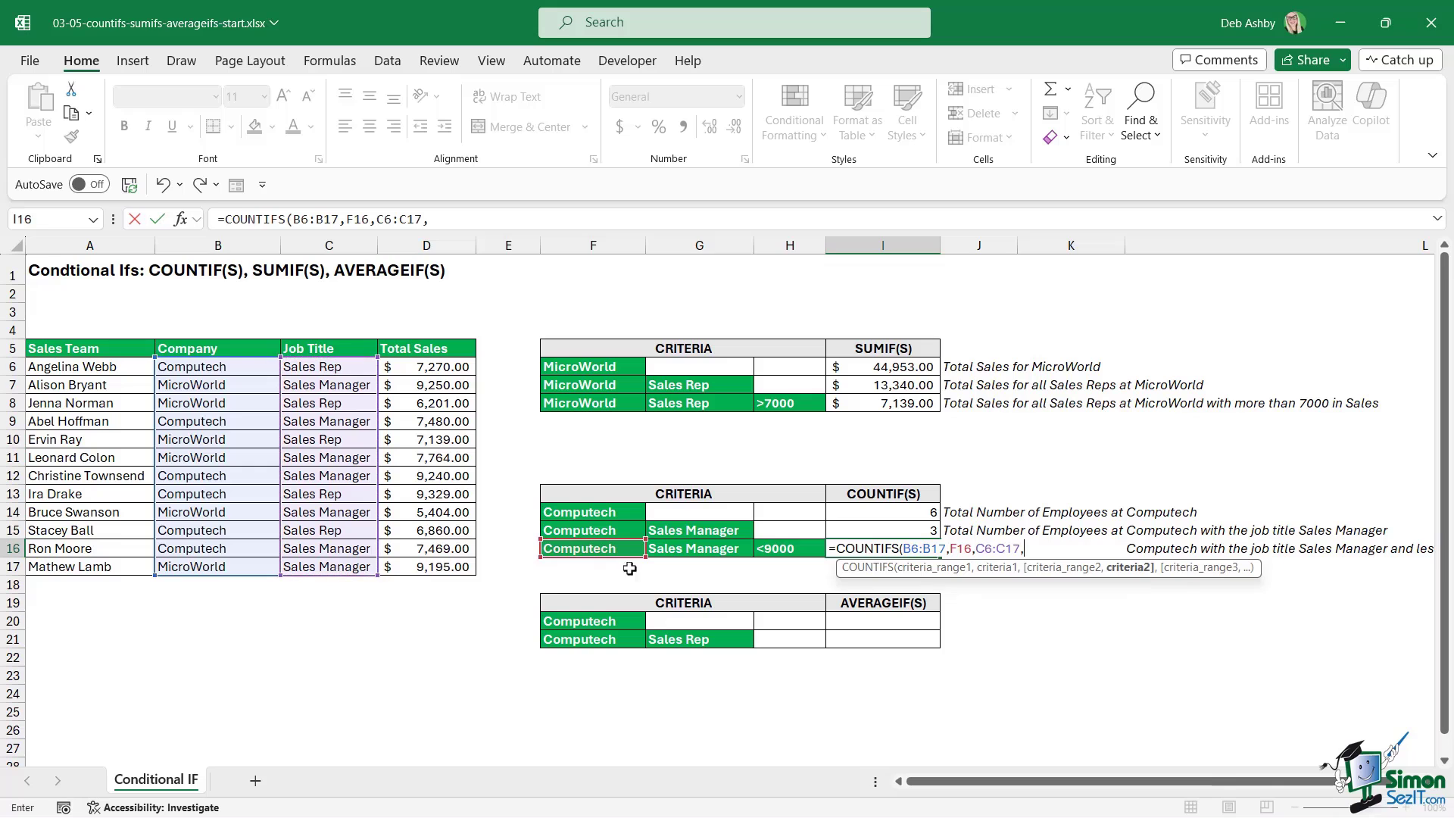
click(665, 550)
text(,)
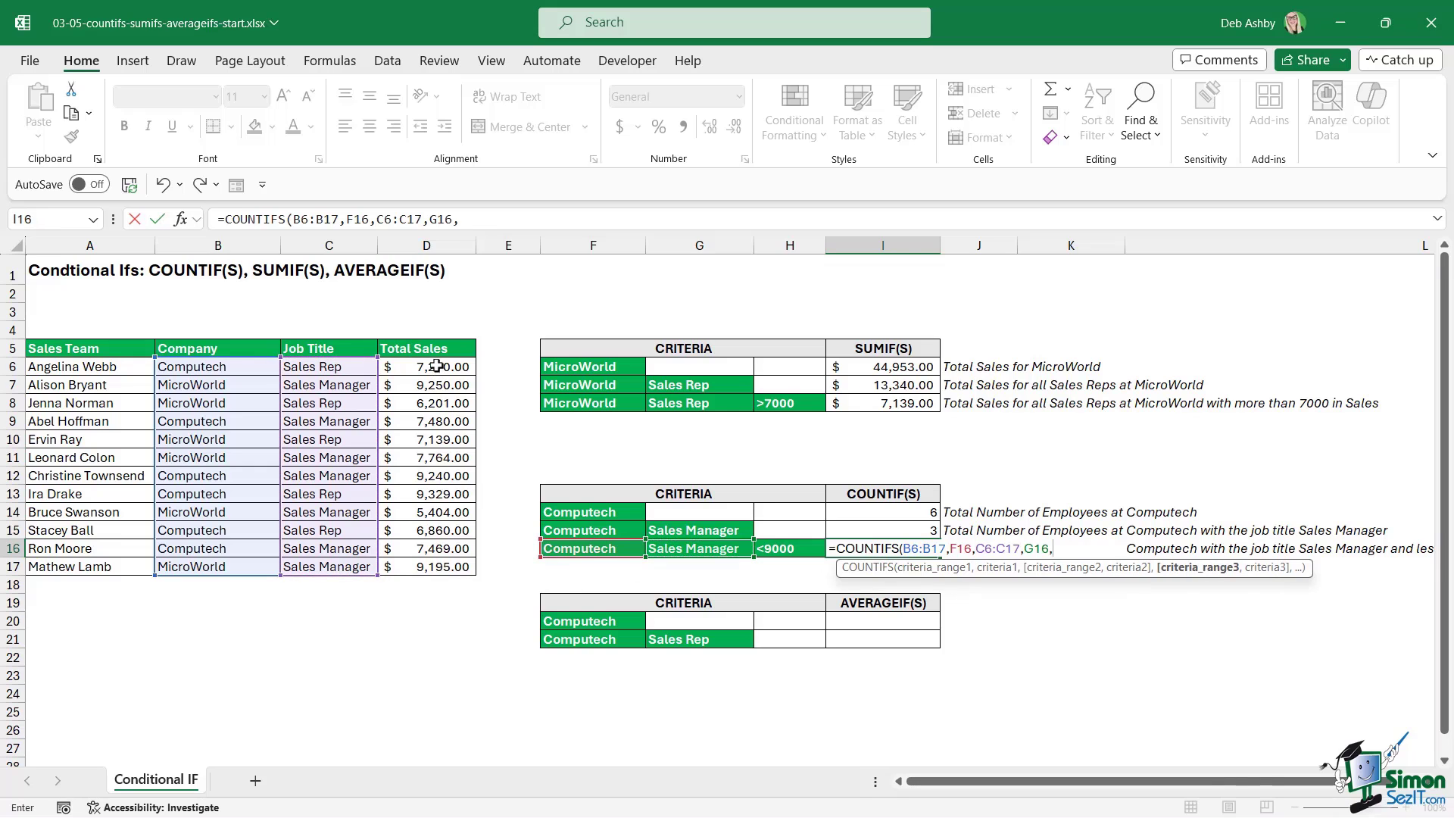
- Complete the I16 COUNTIFS formula with third criteria range D6:D17 and criterion H16, and enter it
drag(437, 366, 438, 568)
text(,)
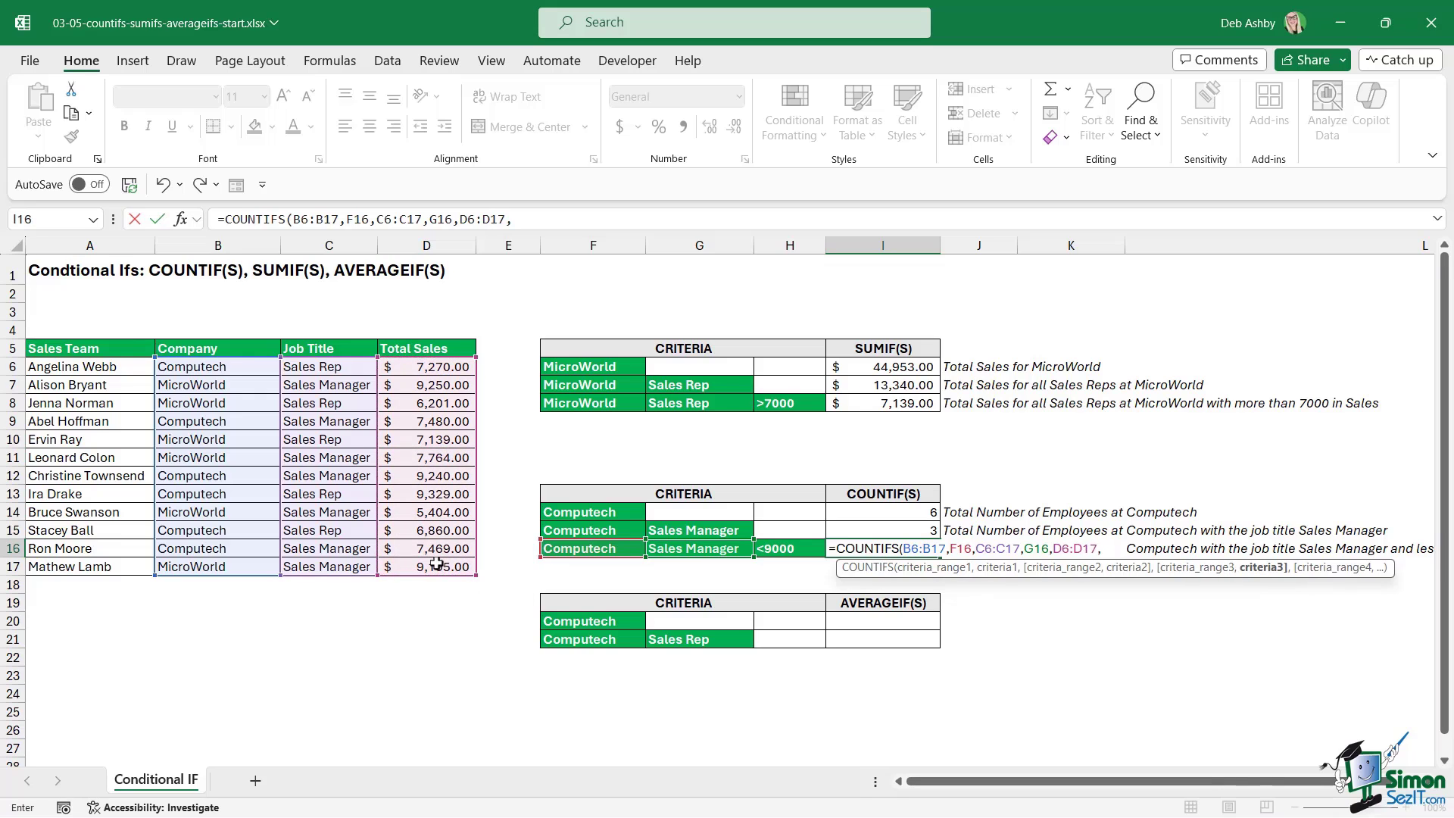
click(796, 550)
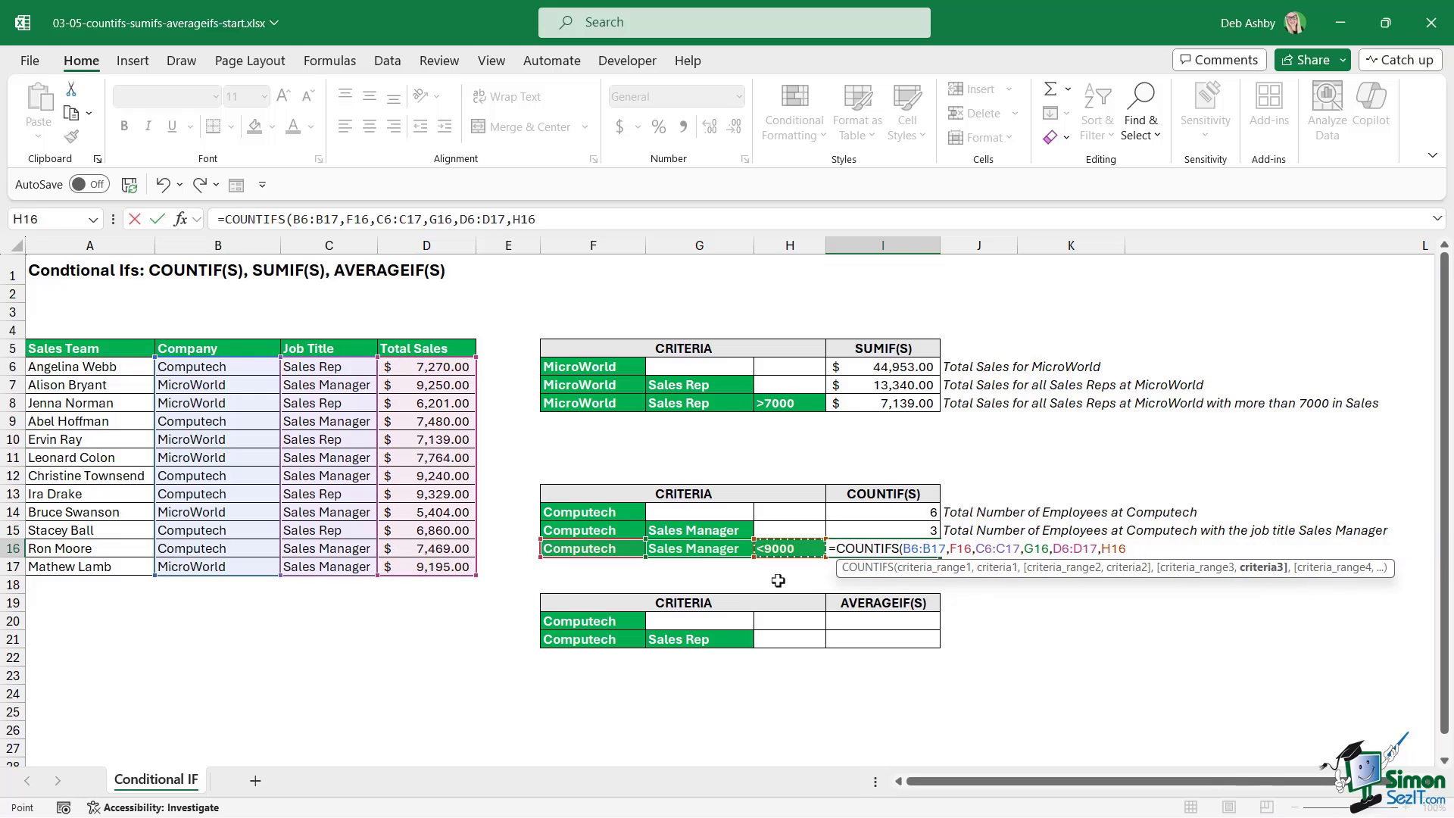
text())
key(ctrl+Return)
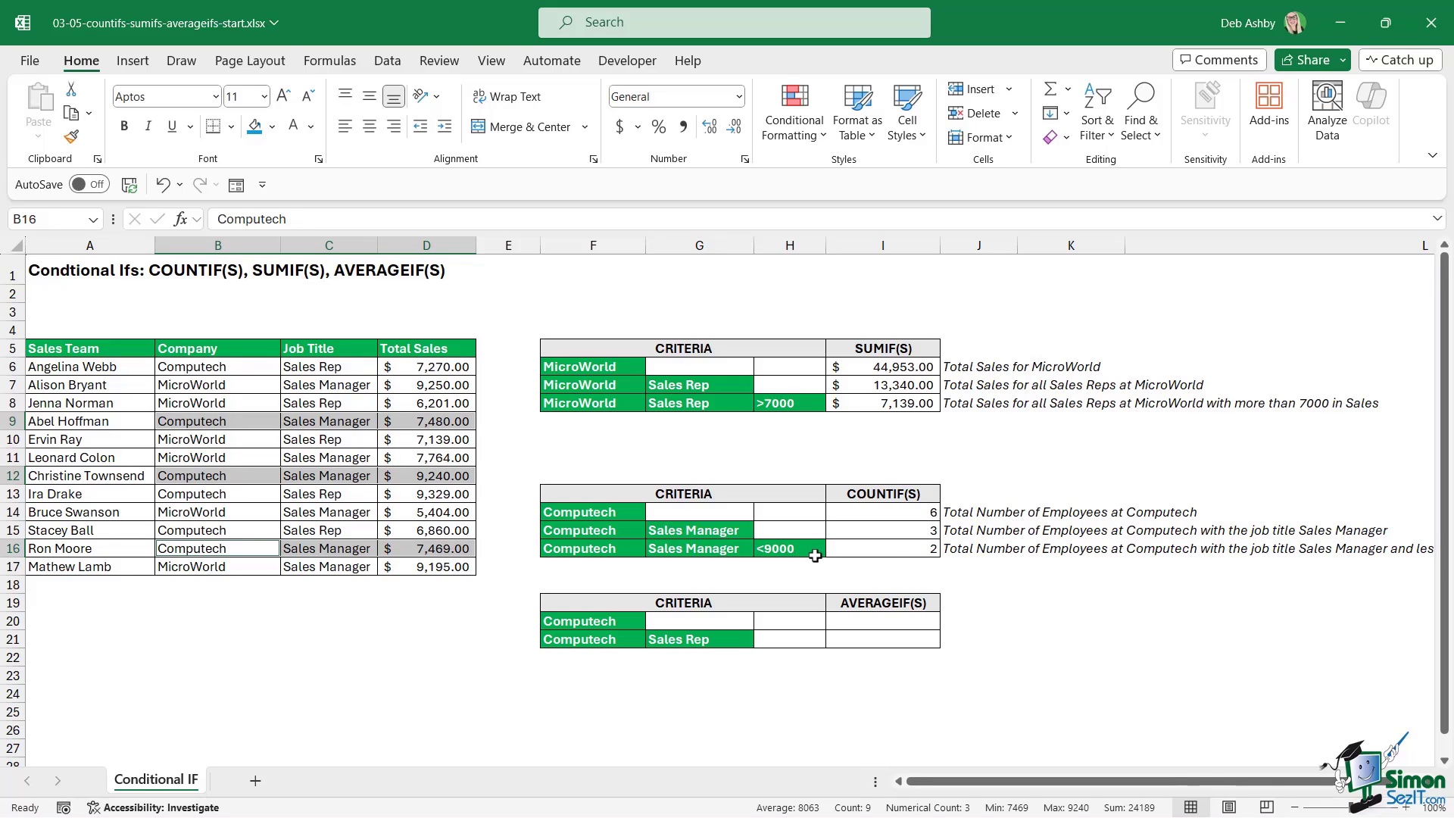
click(1126, 639)
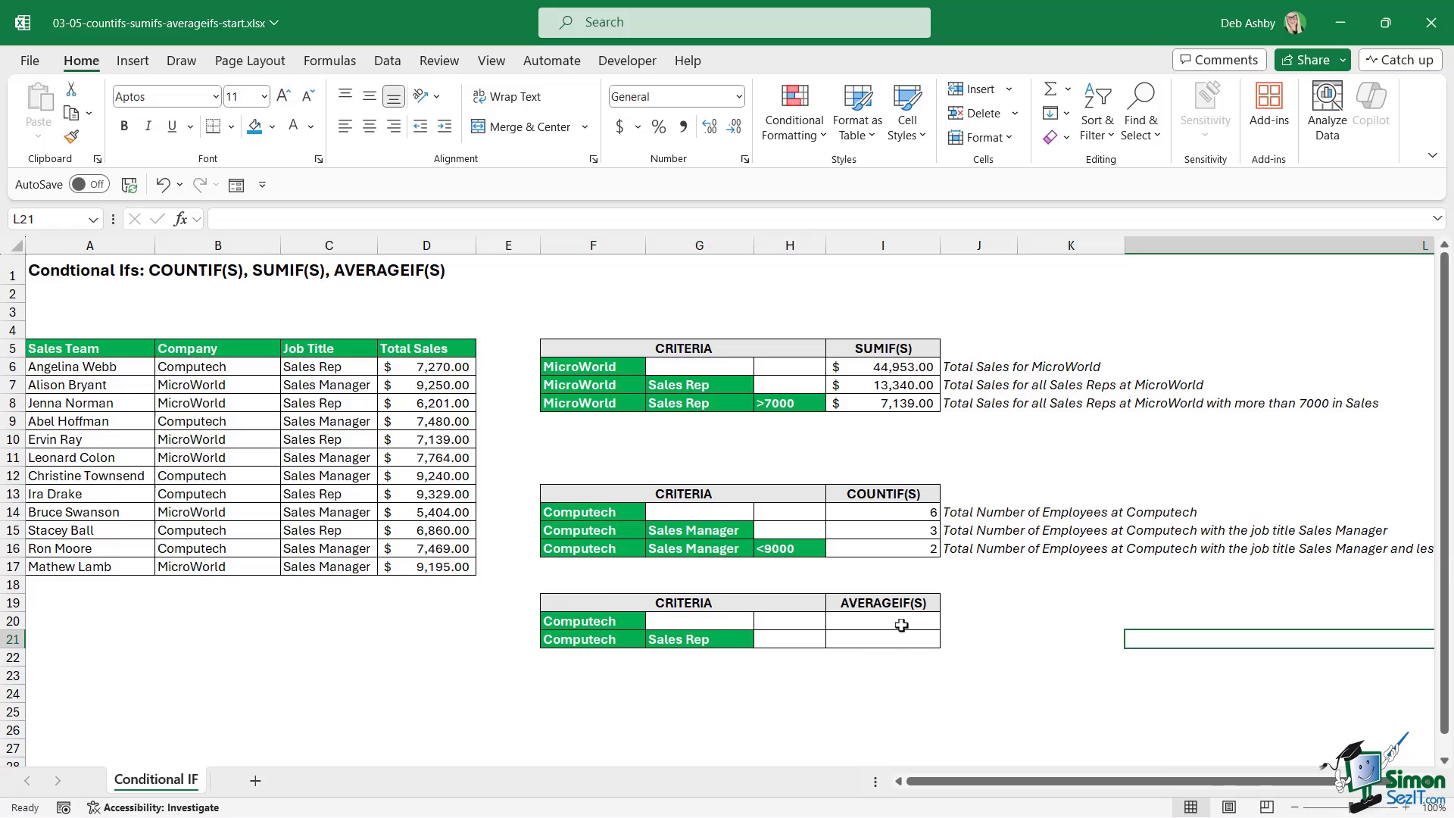
- Average Computech's total sales in I20 with an AVERAGEIFS formula using average range D6:D17, criteria range B6:B17 and criterion F20
click(860, 623)
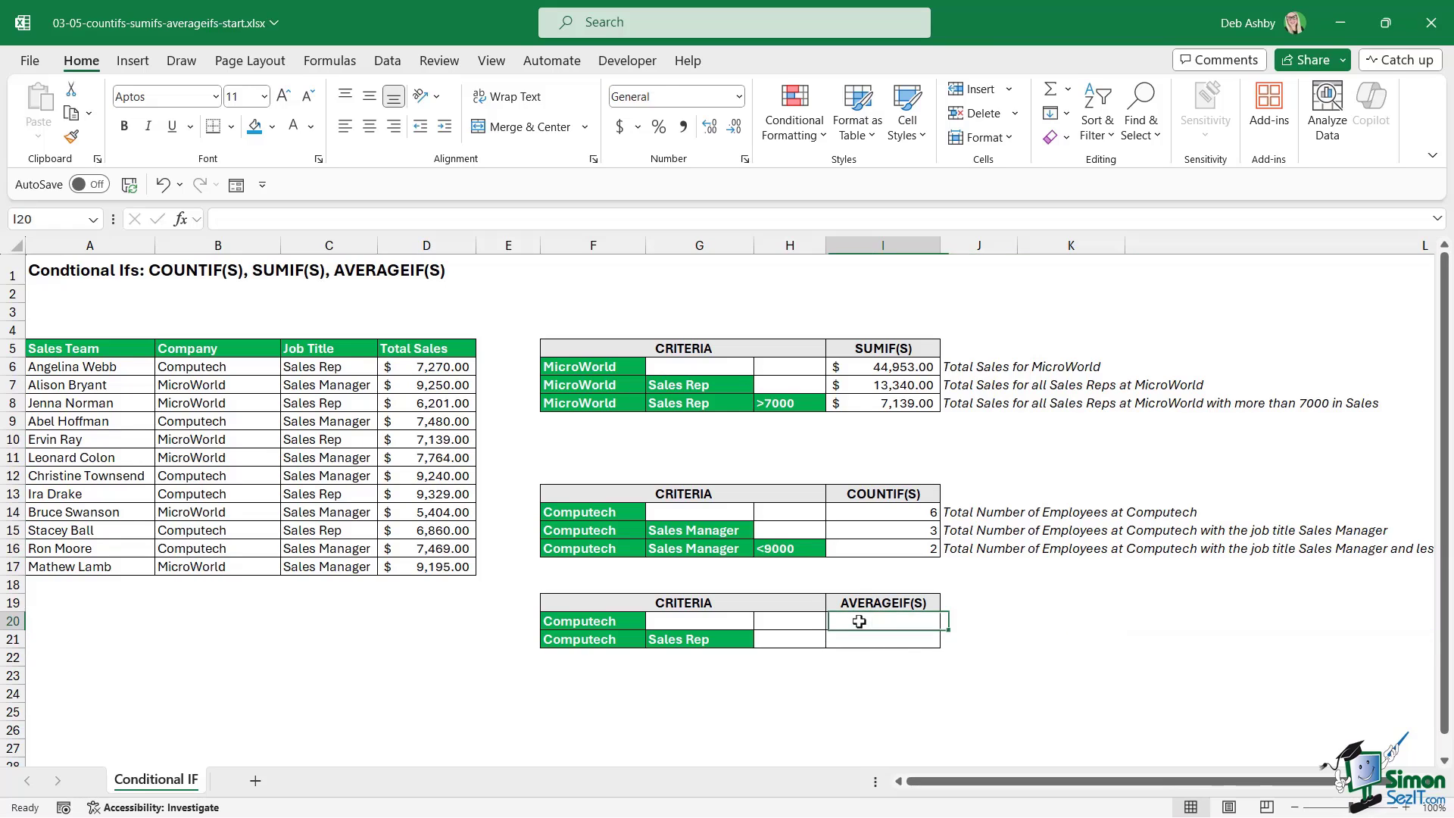
text(=)
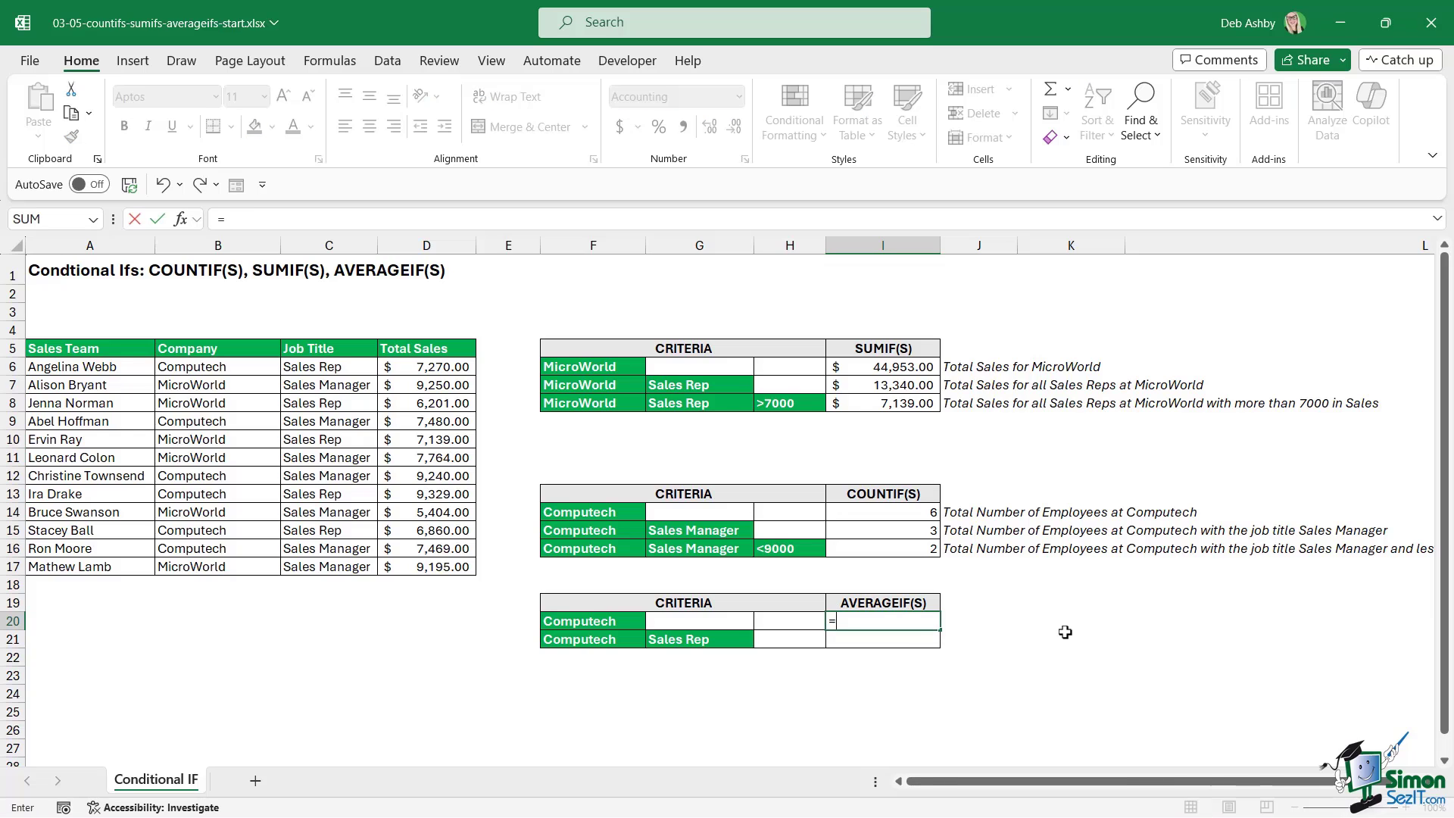
text(AVERAGEIFS()
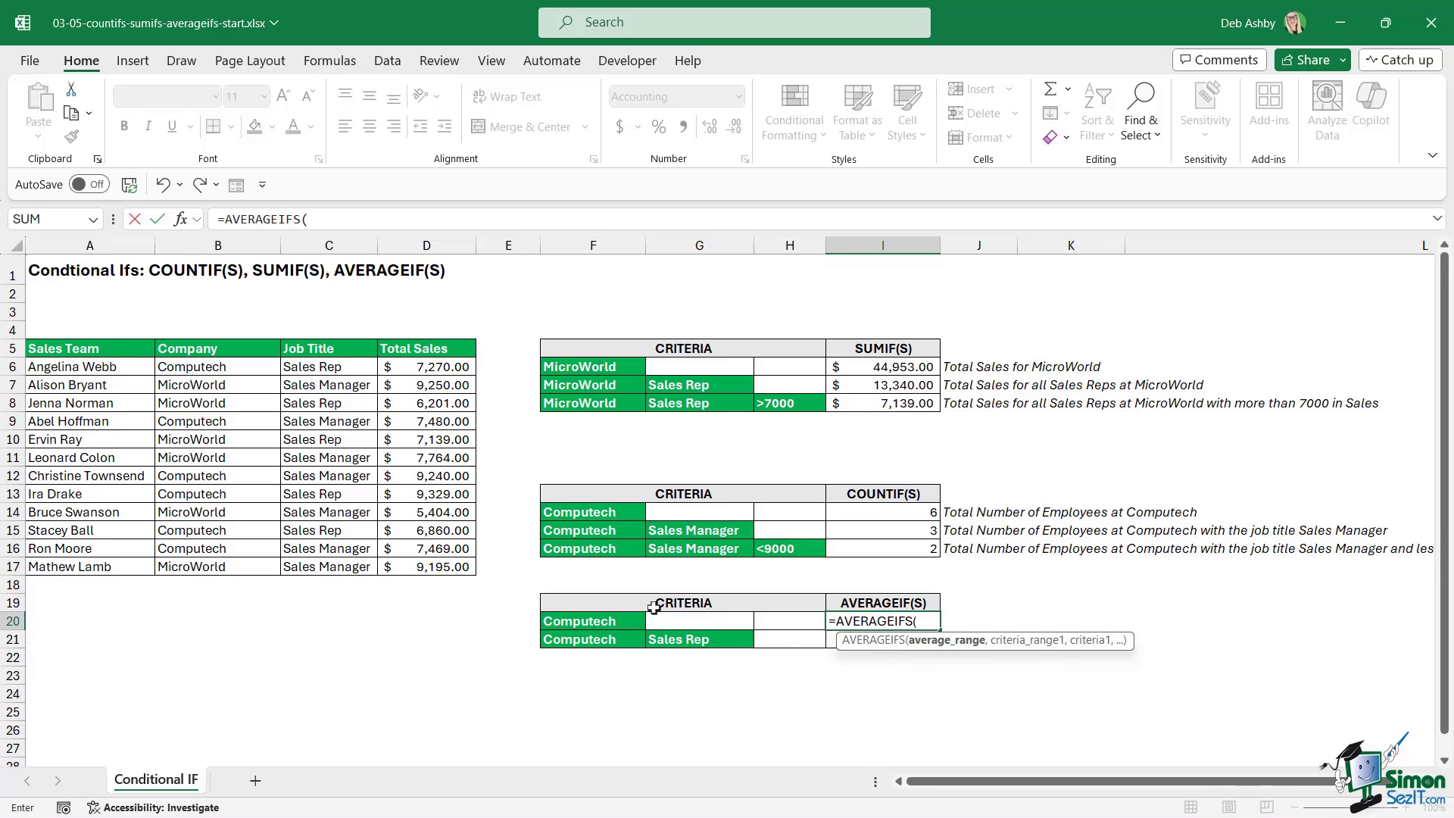
drag(431, 368, 432, 561)
text(,)
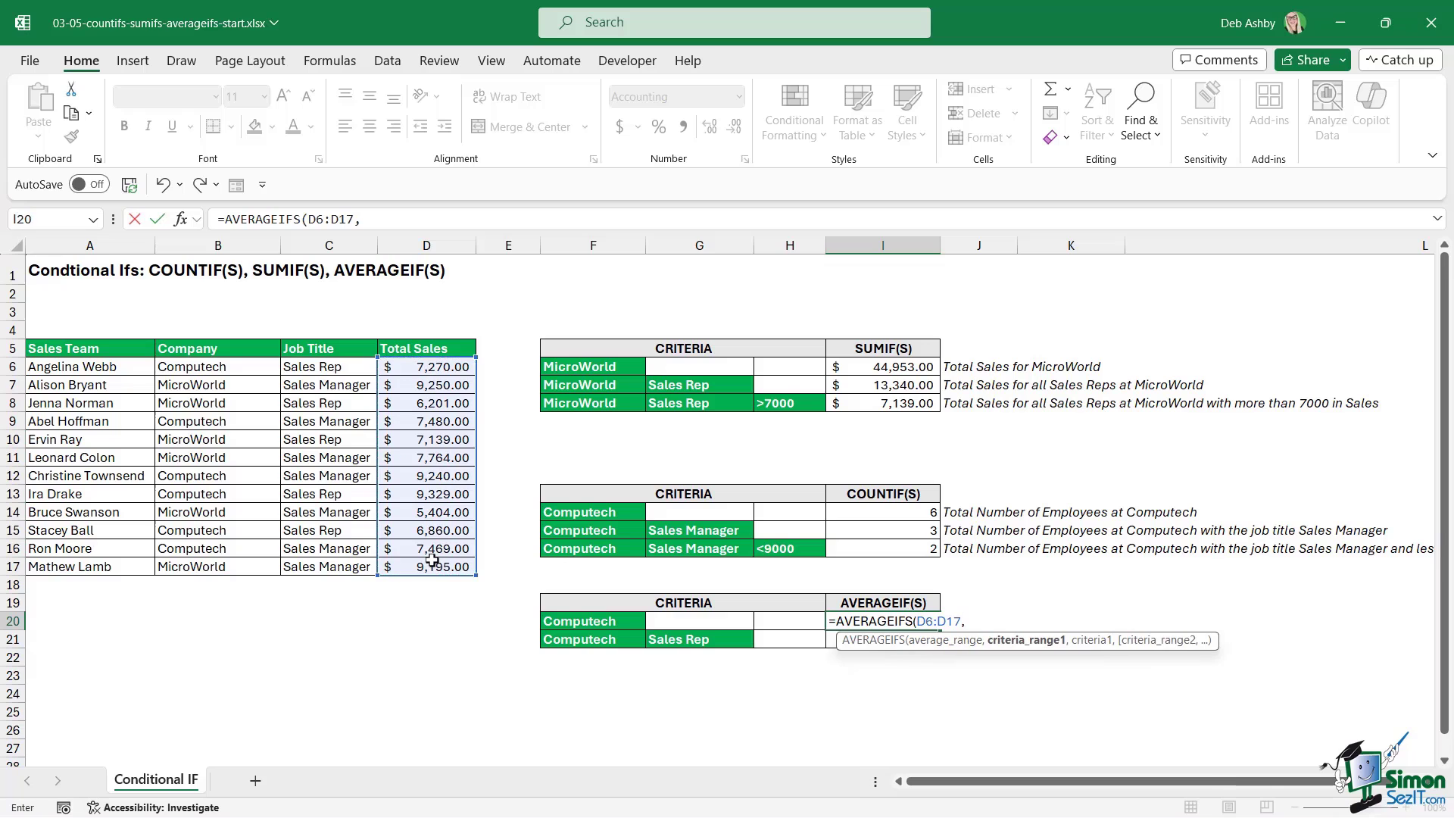
drag(216, 365, 219, 569)
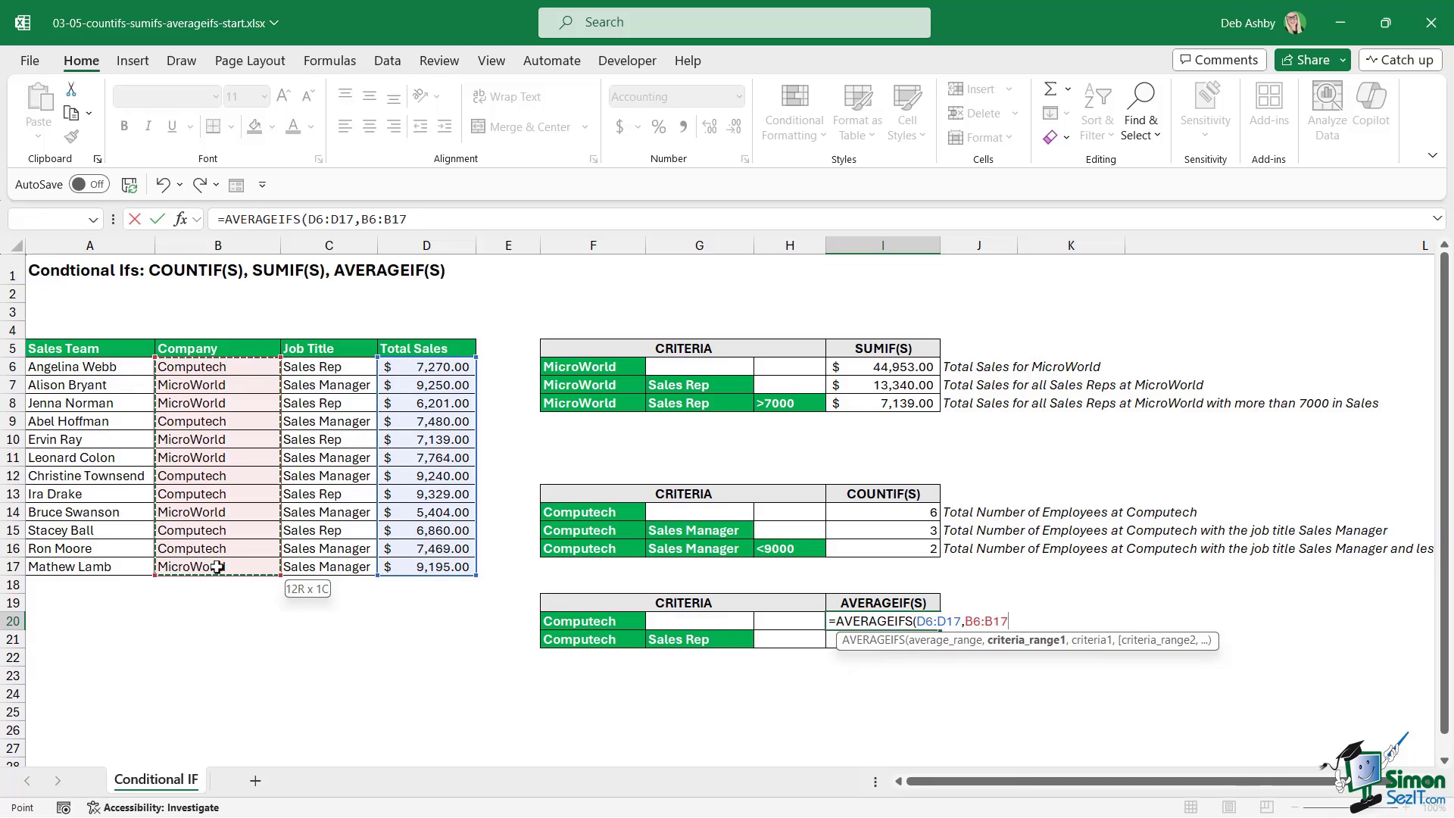
text(,)
click(573, 626)
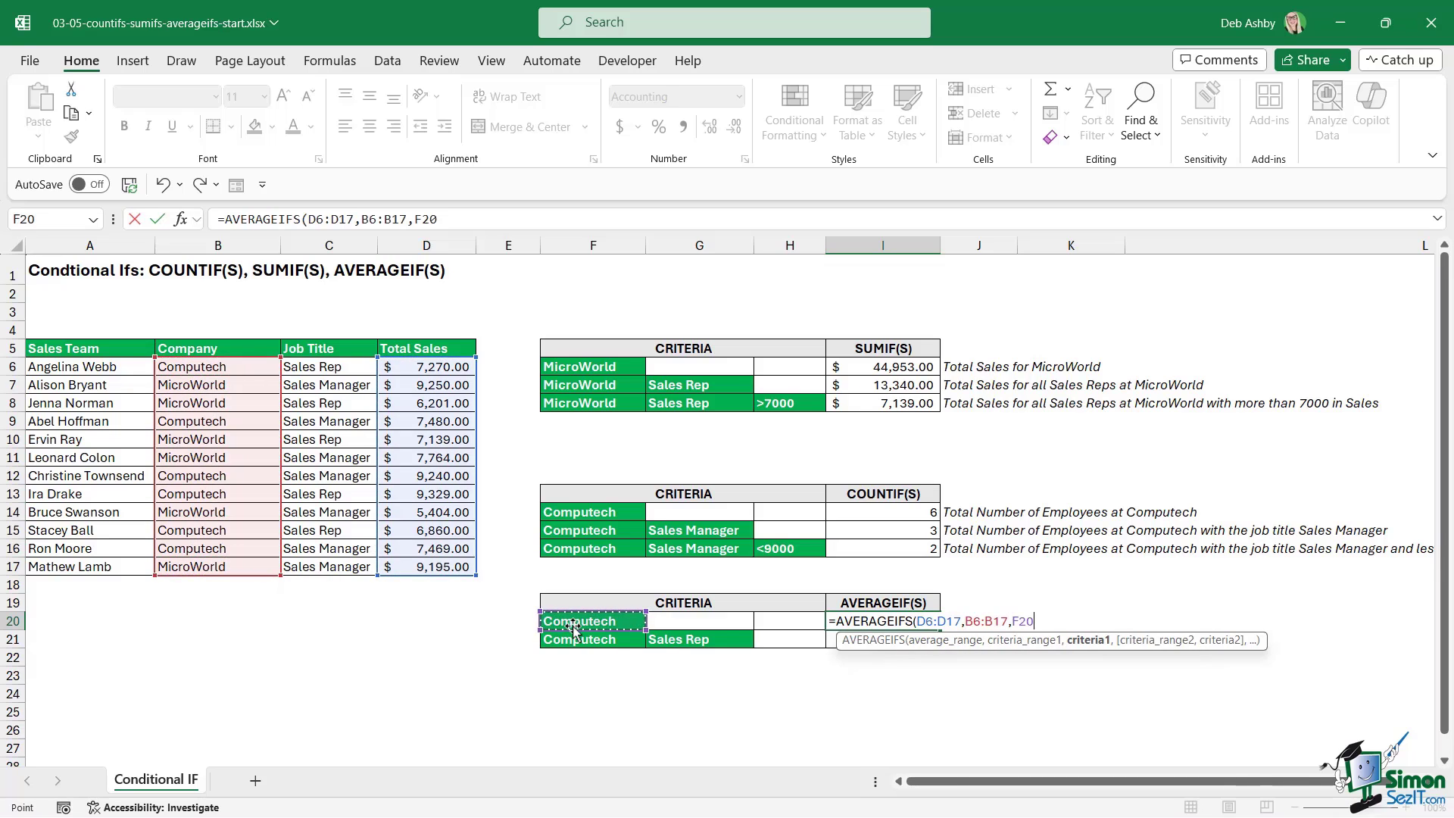
key(Return)
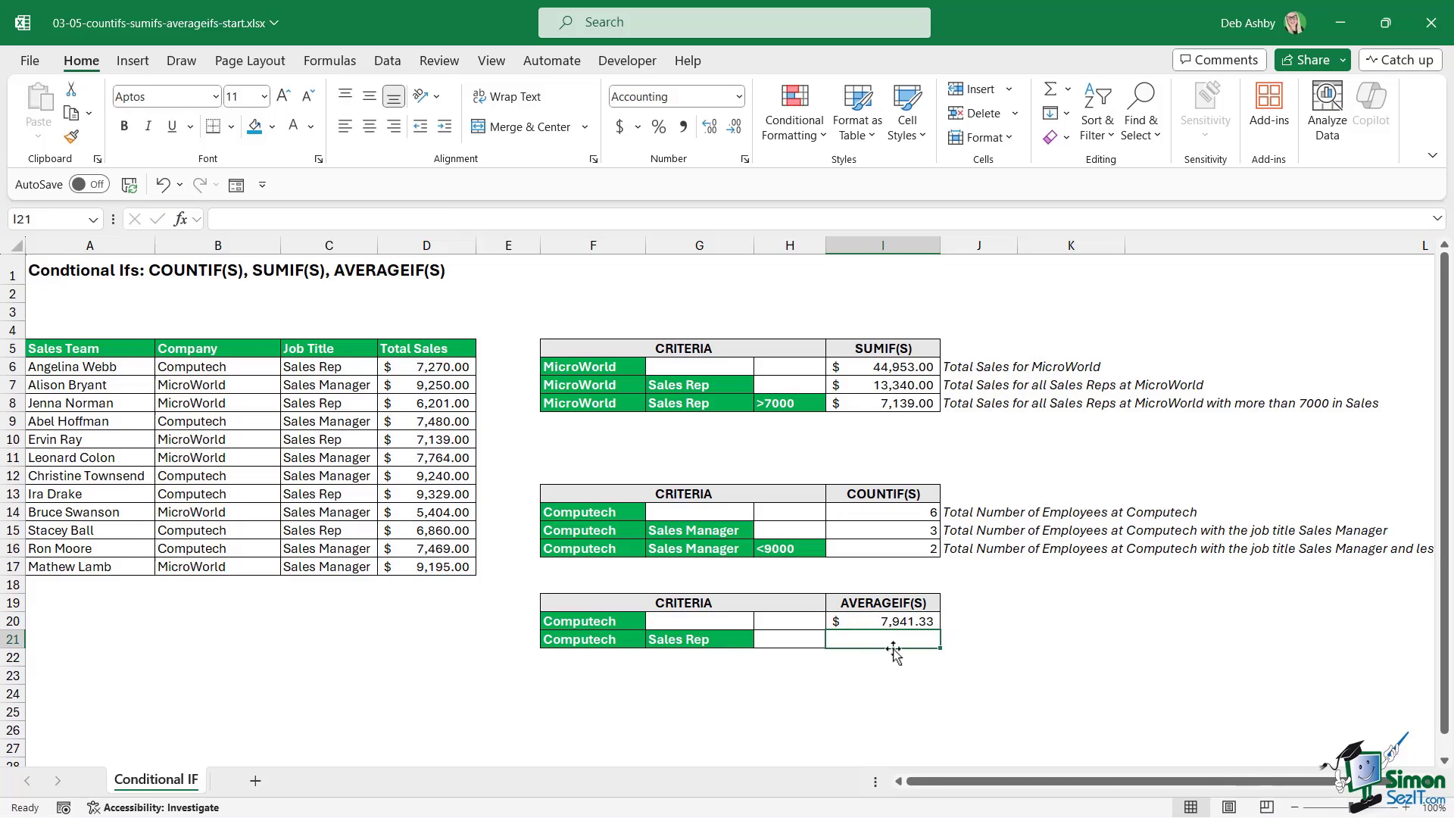
- Start an AVERAGEIFS formula in I21 with average range D6:D17, first criteria range B6:B17 and criterion F21
text(=AVERA)
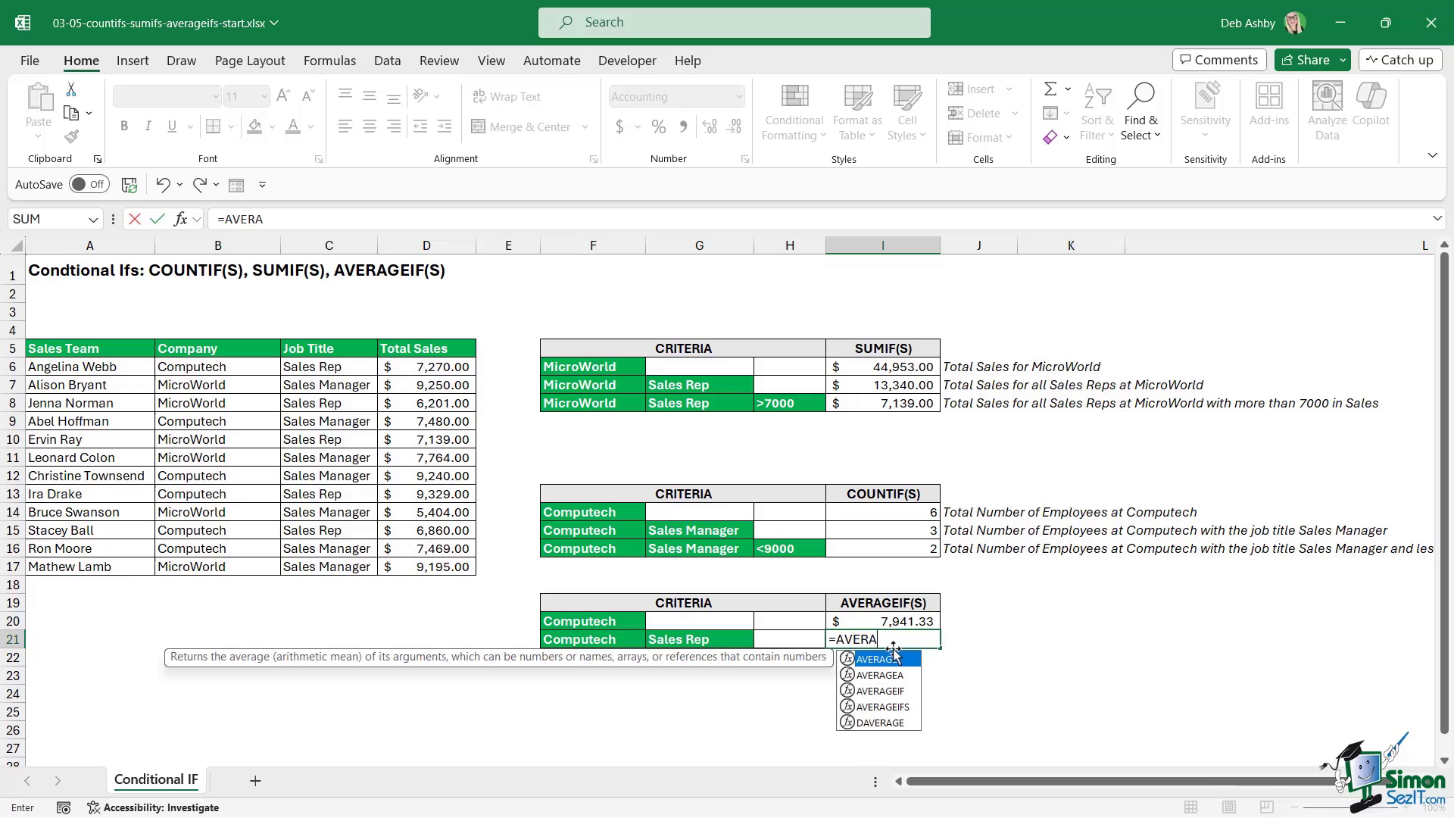
text(GEIFS()
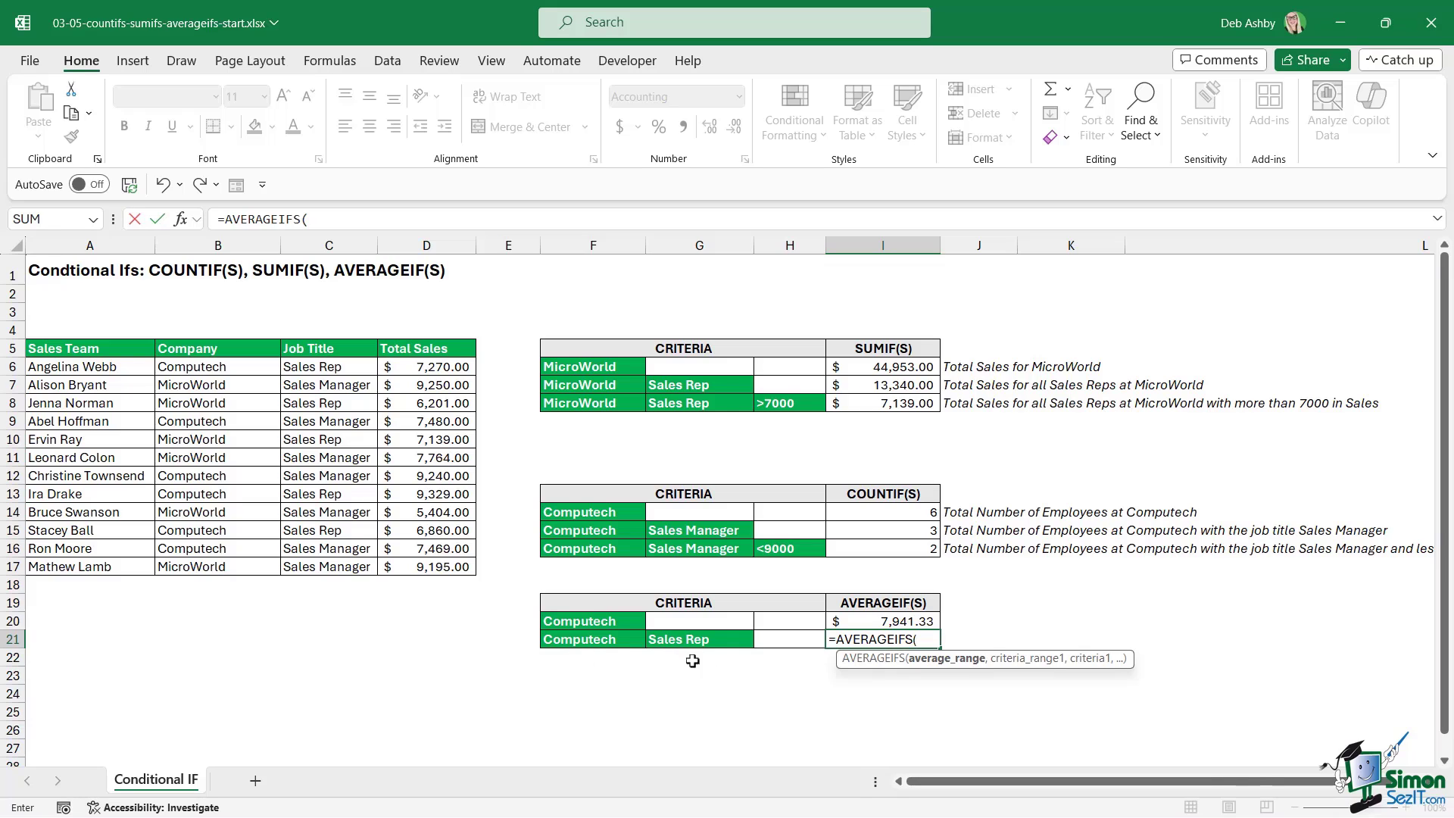
drag(478, 363, 463, 563)
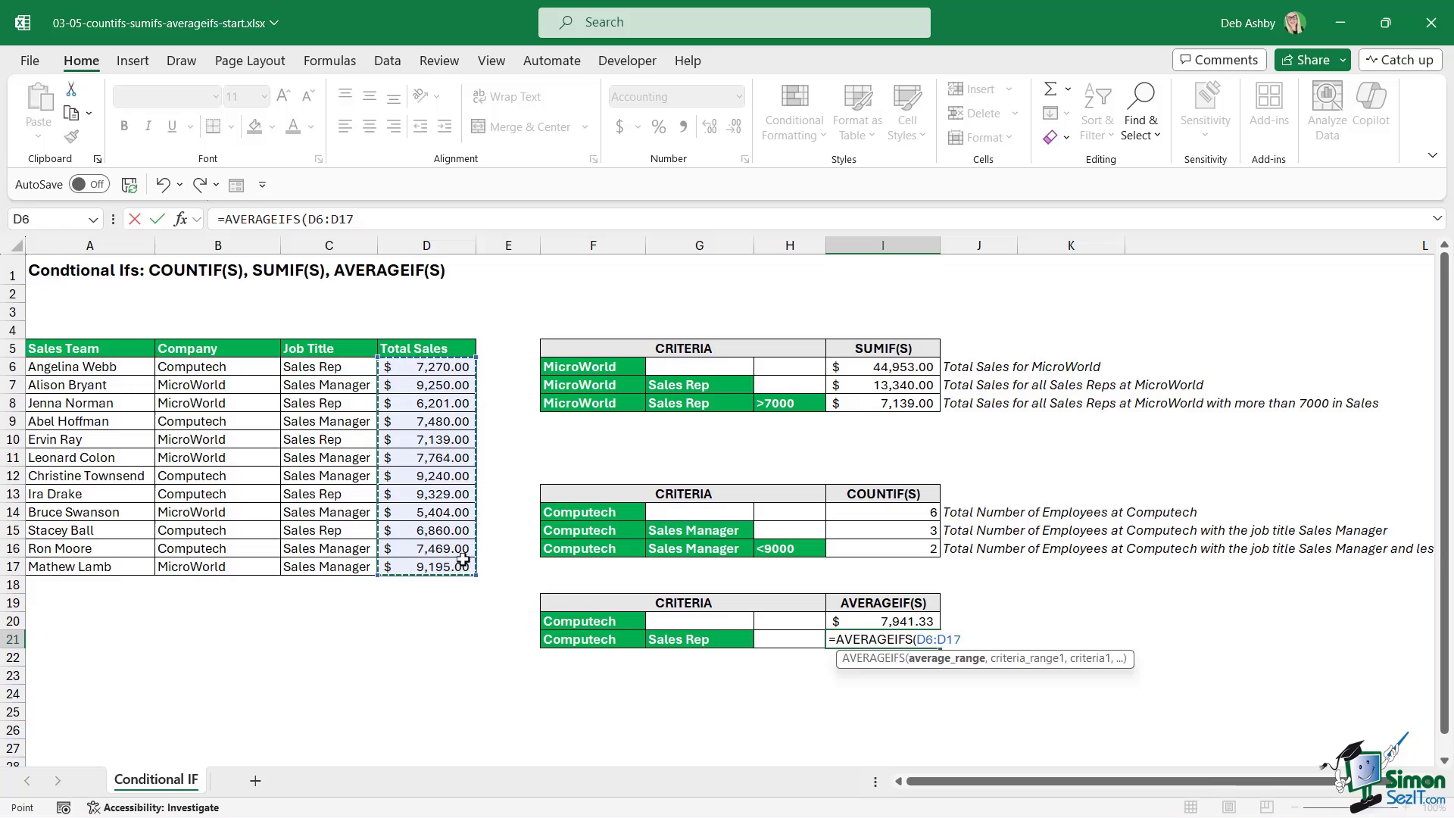
text(,)
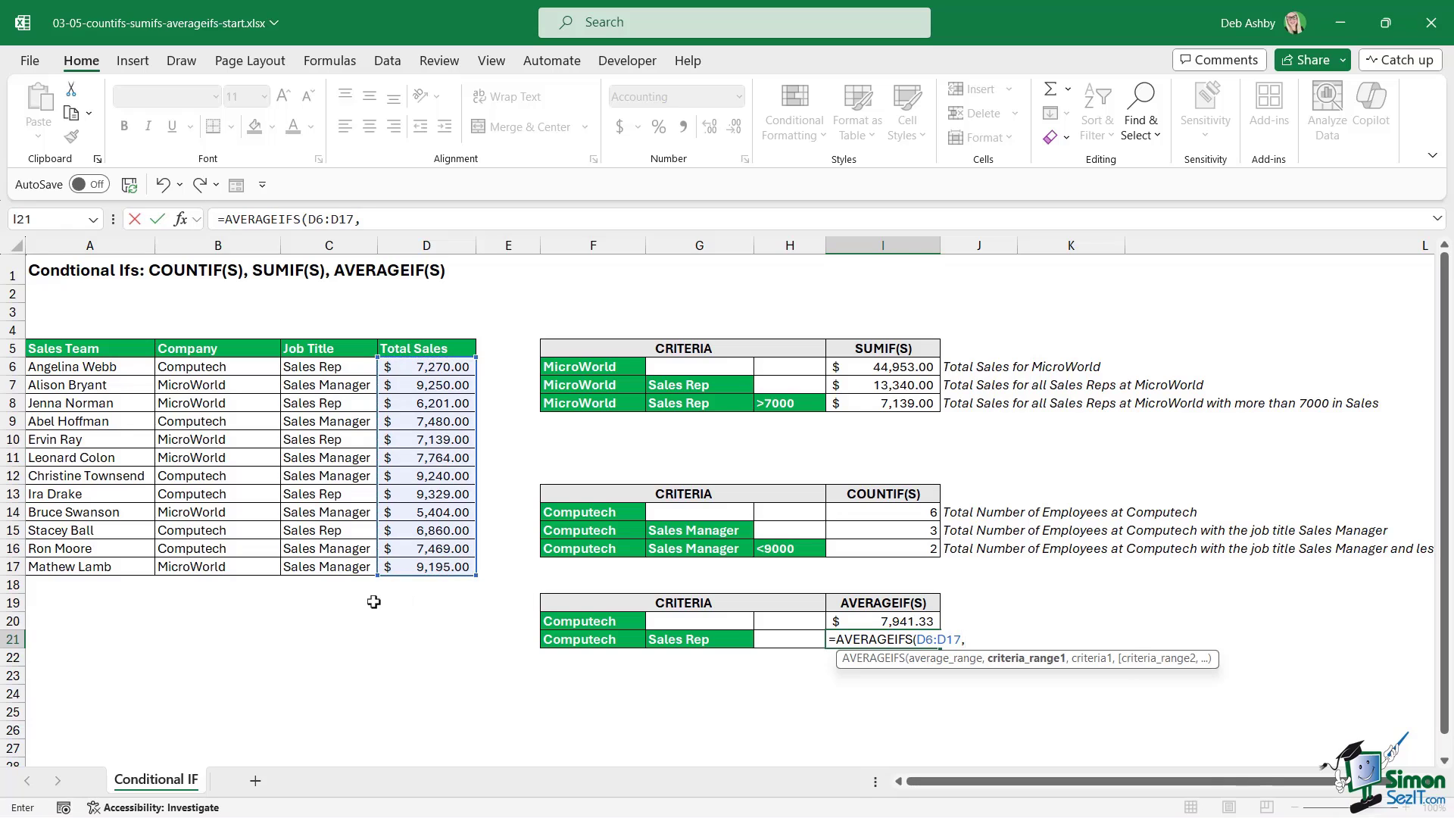
drag(213, 360, 213, 565)
text(,)
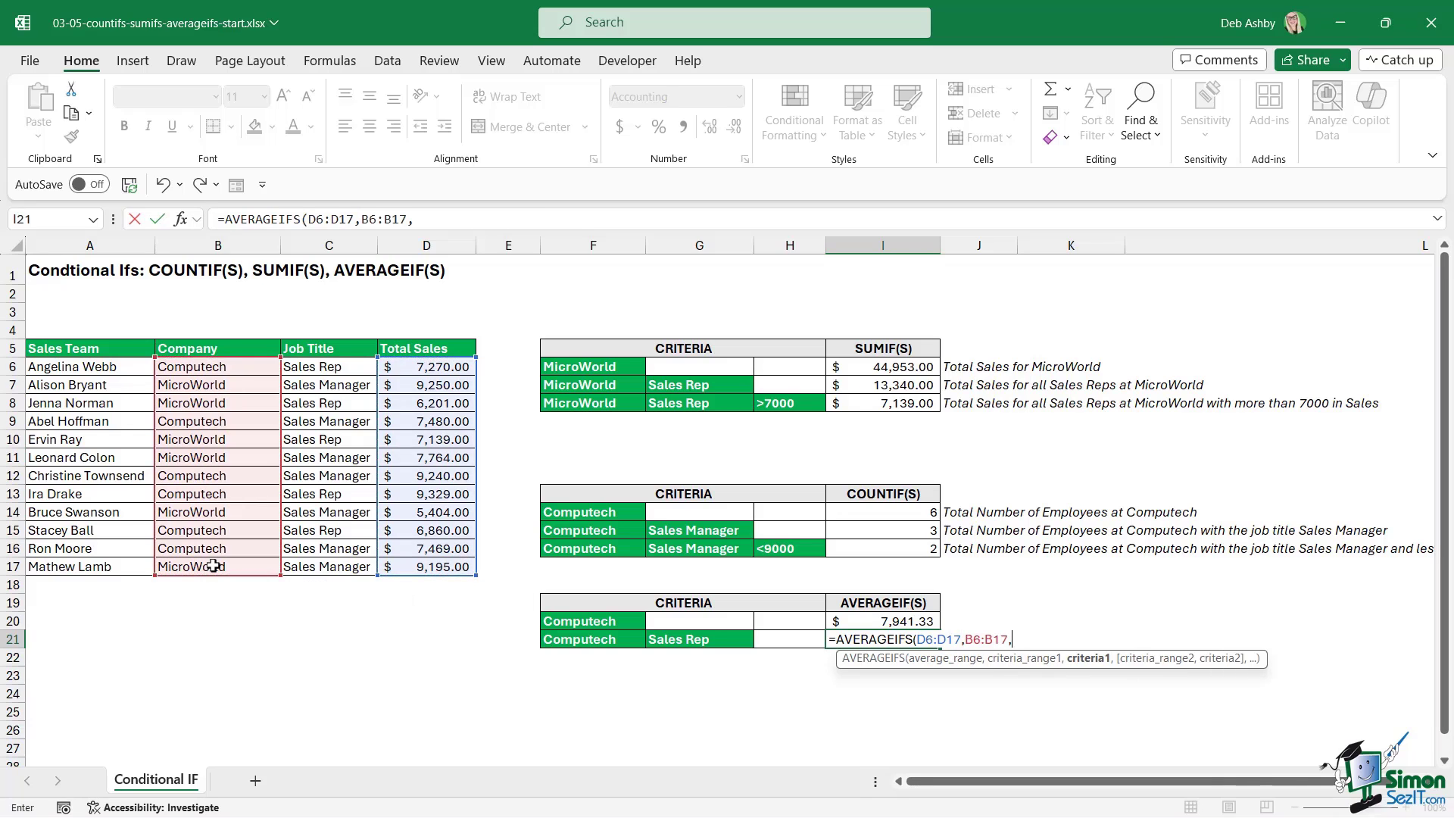
click(610, 641)
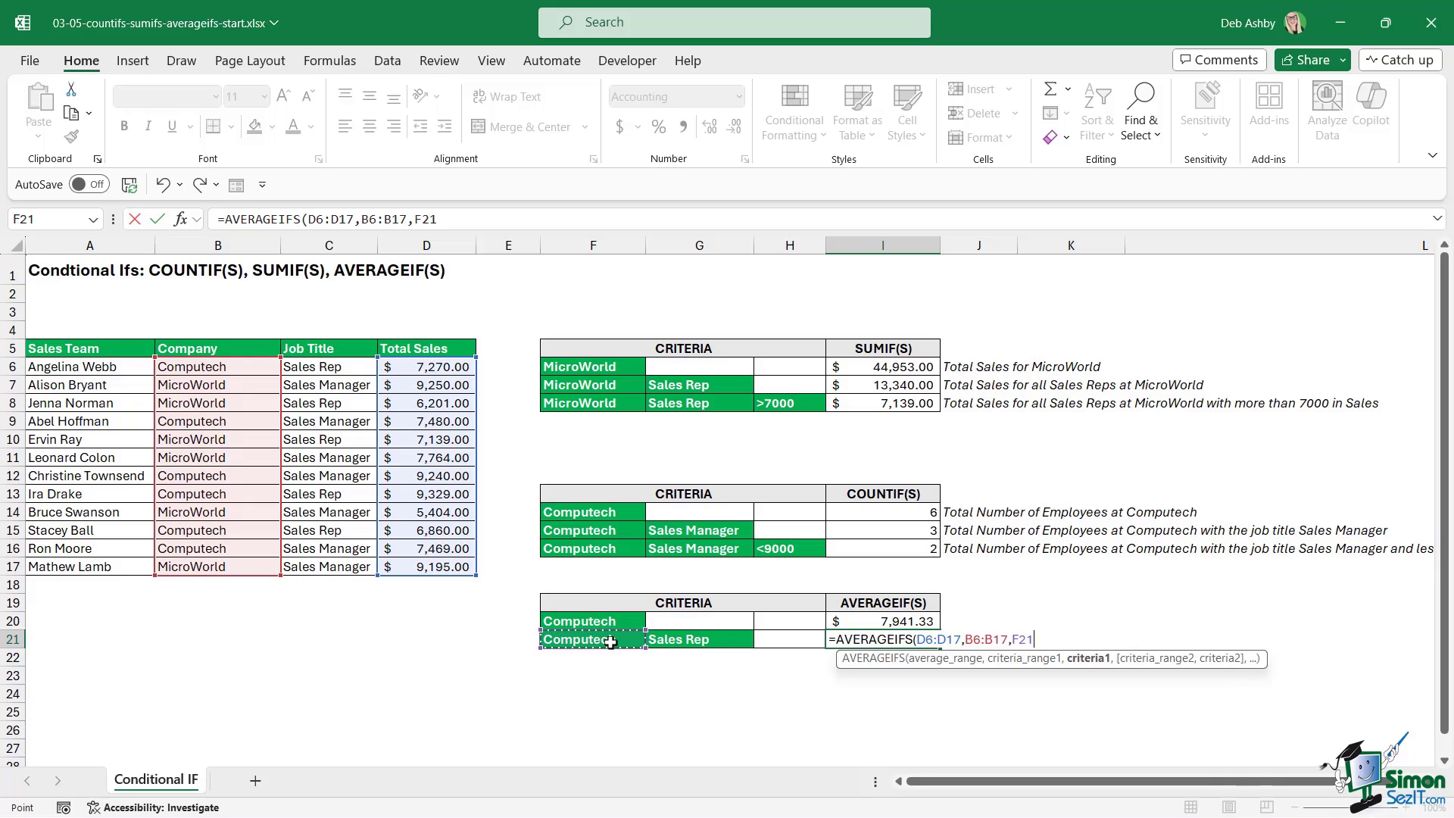
text(,)
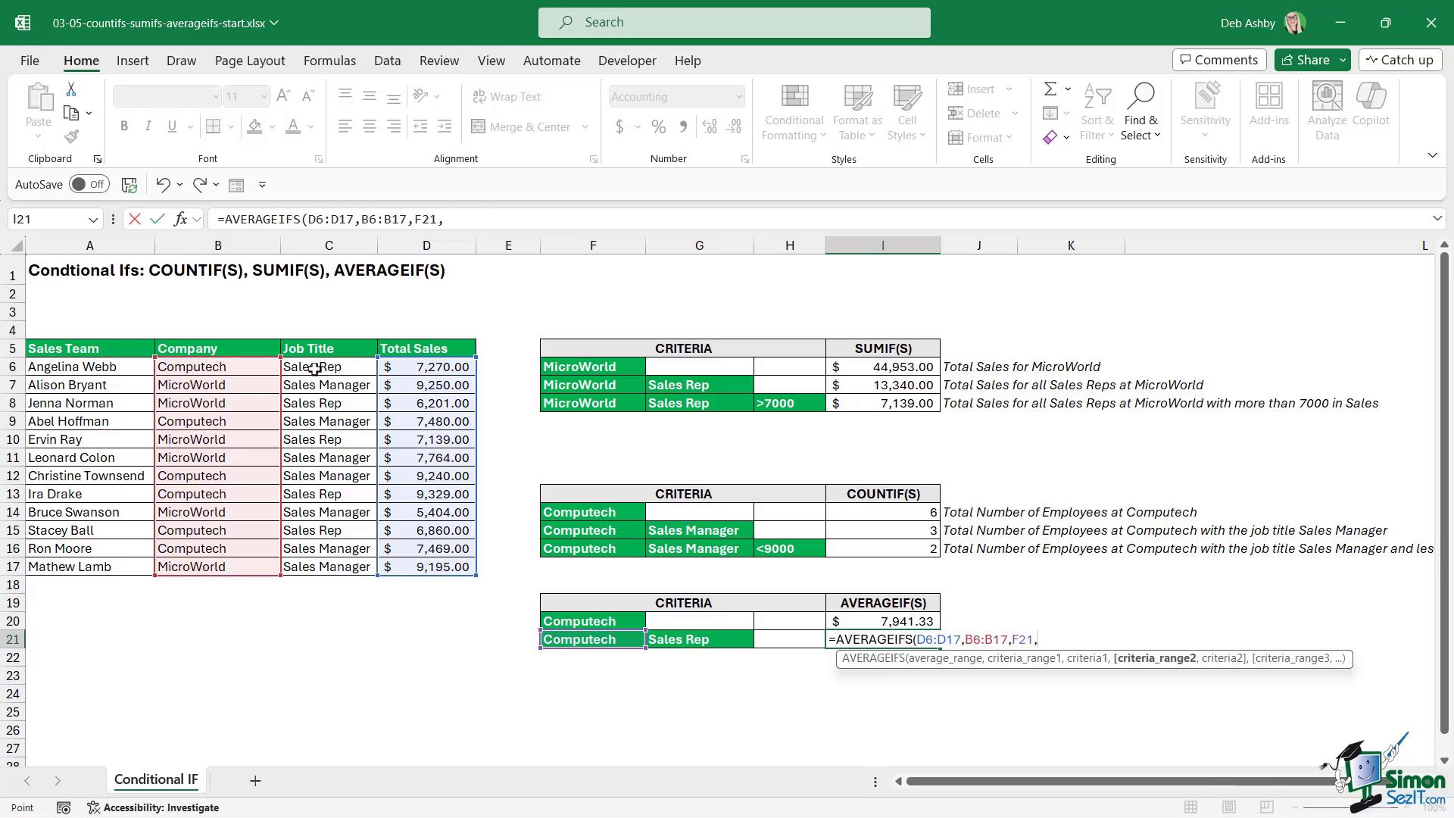
- Complete the I21 AVERAGEIFS formula with second criteria range C6:C17 and criterion G21, and enter it
drag(314, 369, 320, 567)
text(,)
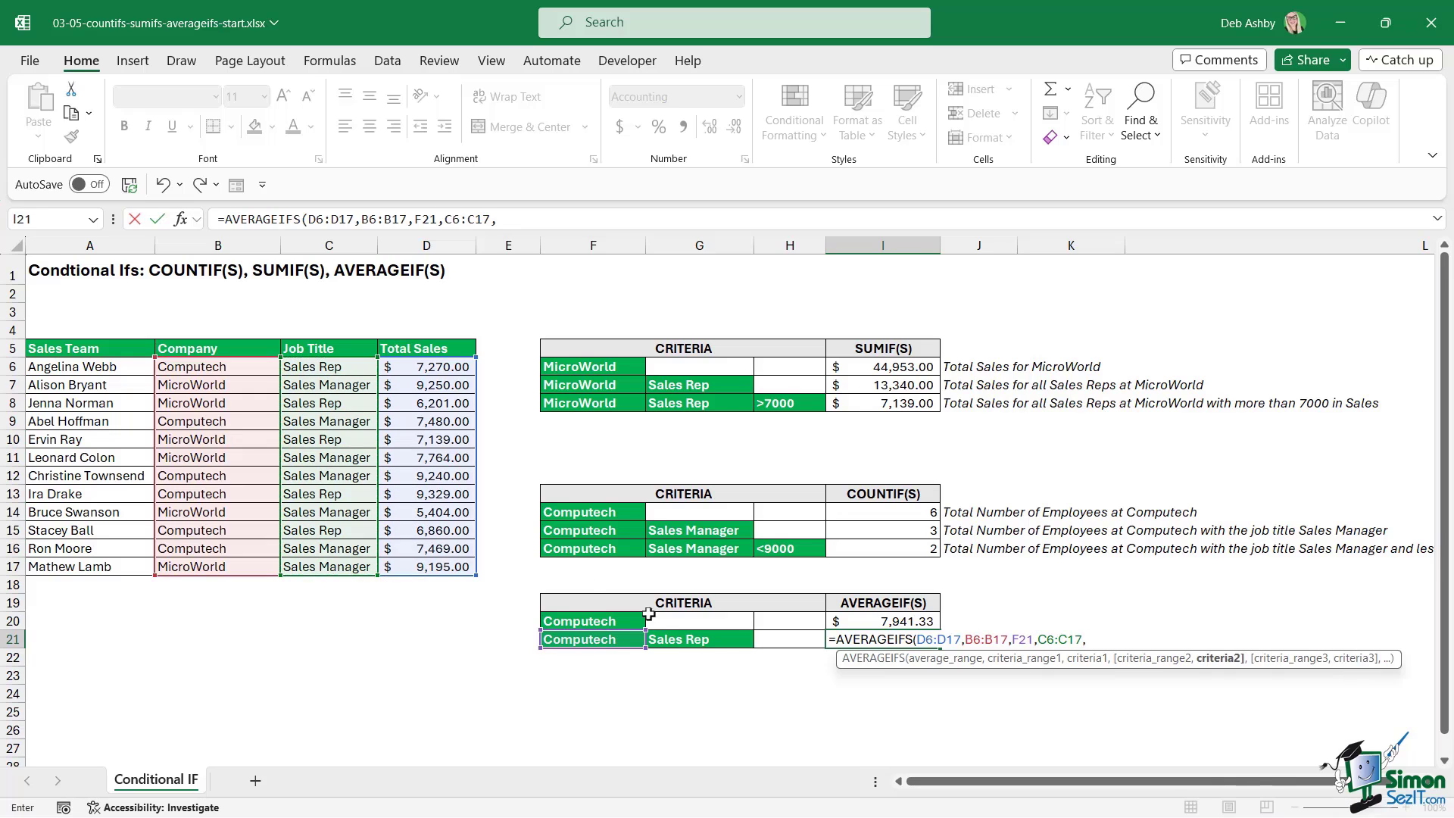
click(701, 644)
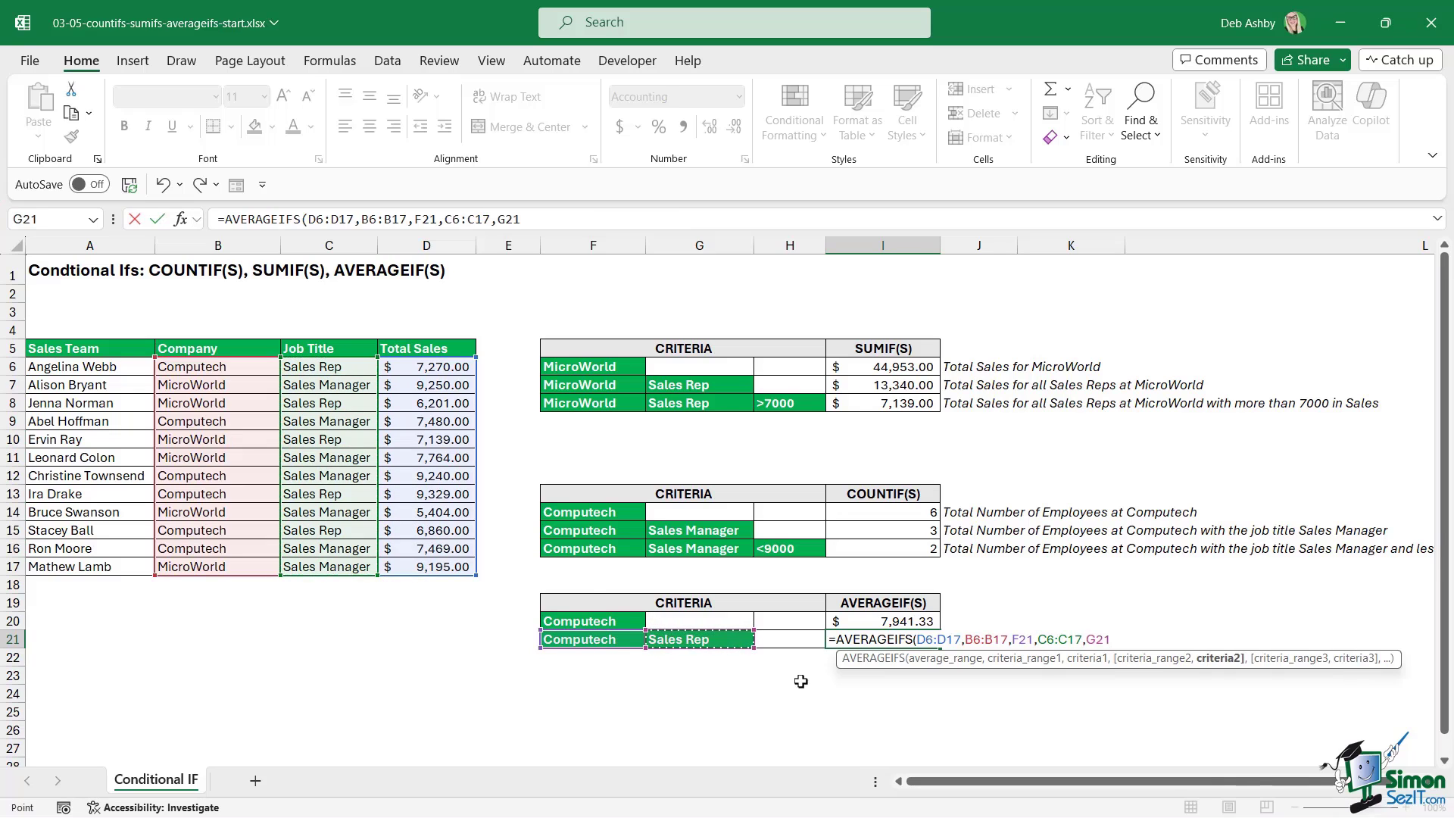
text())
key(Return)
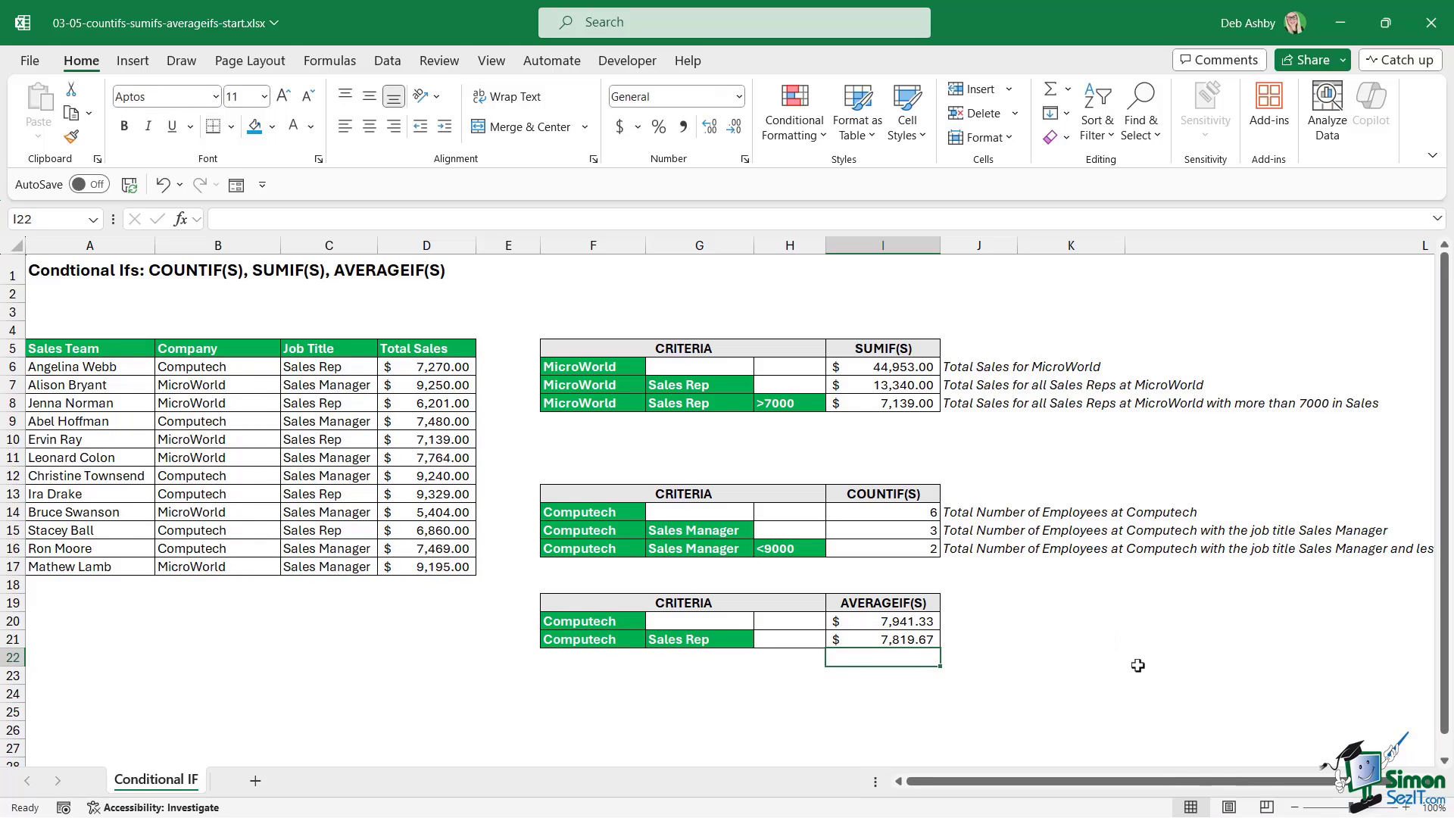
click(1140, 644)
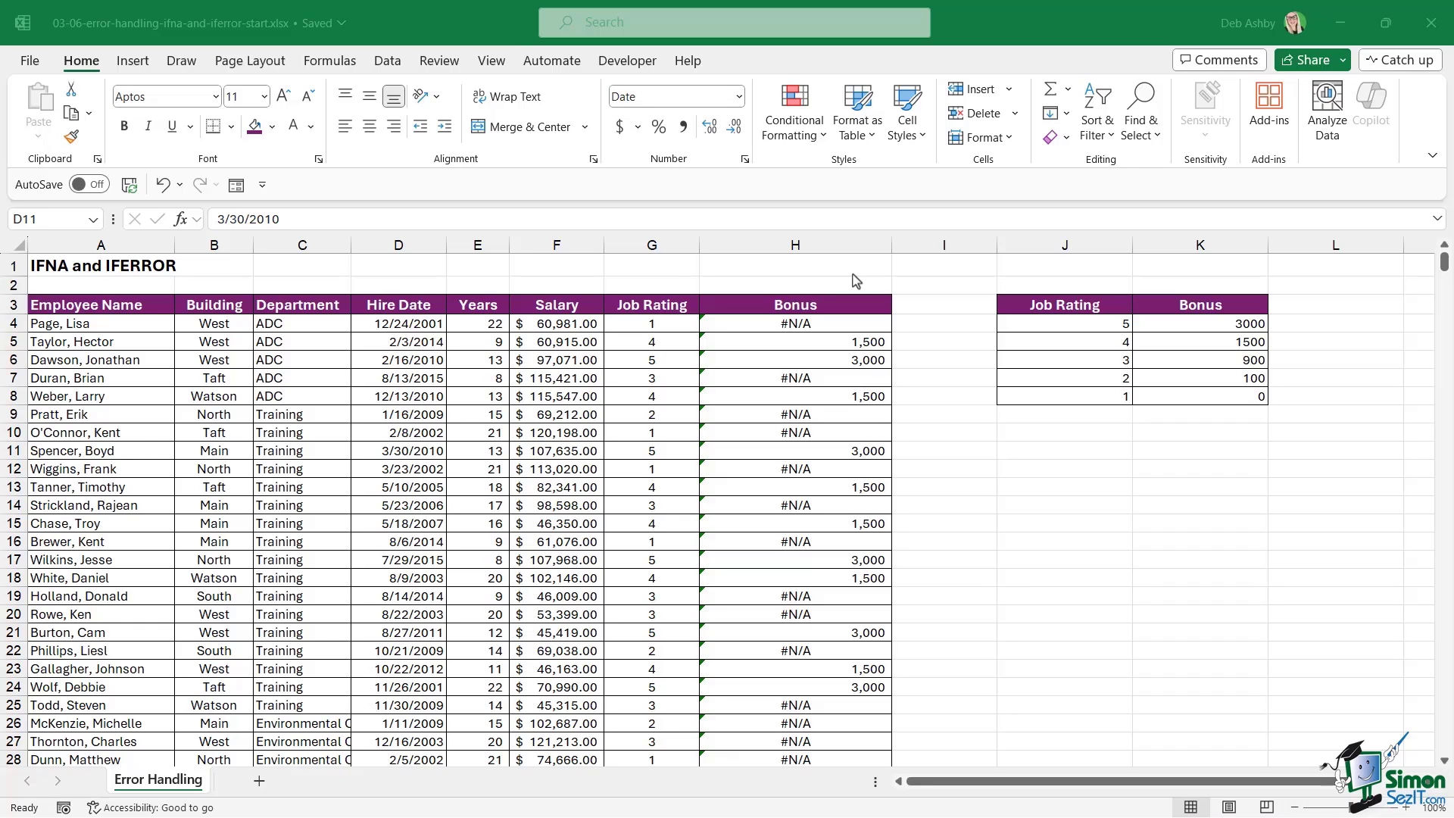
click(378, 427)
click(190, 413)
click(371, 399)
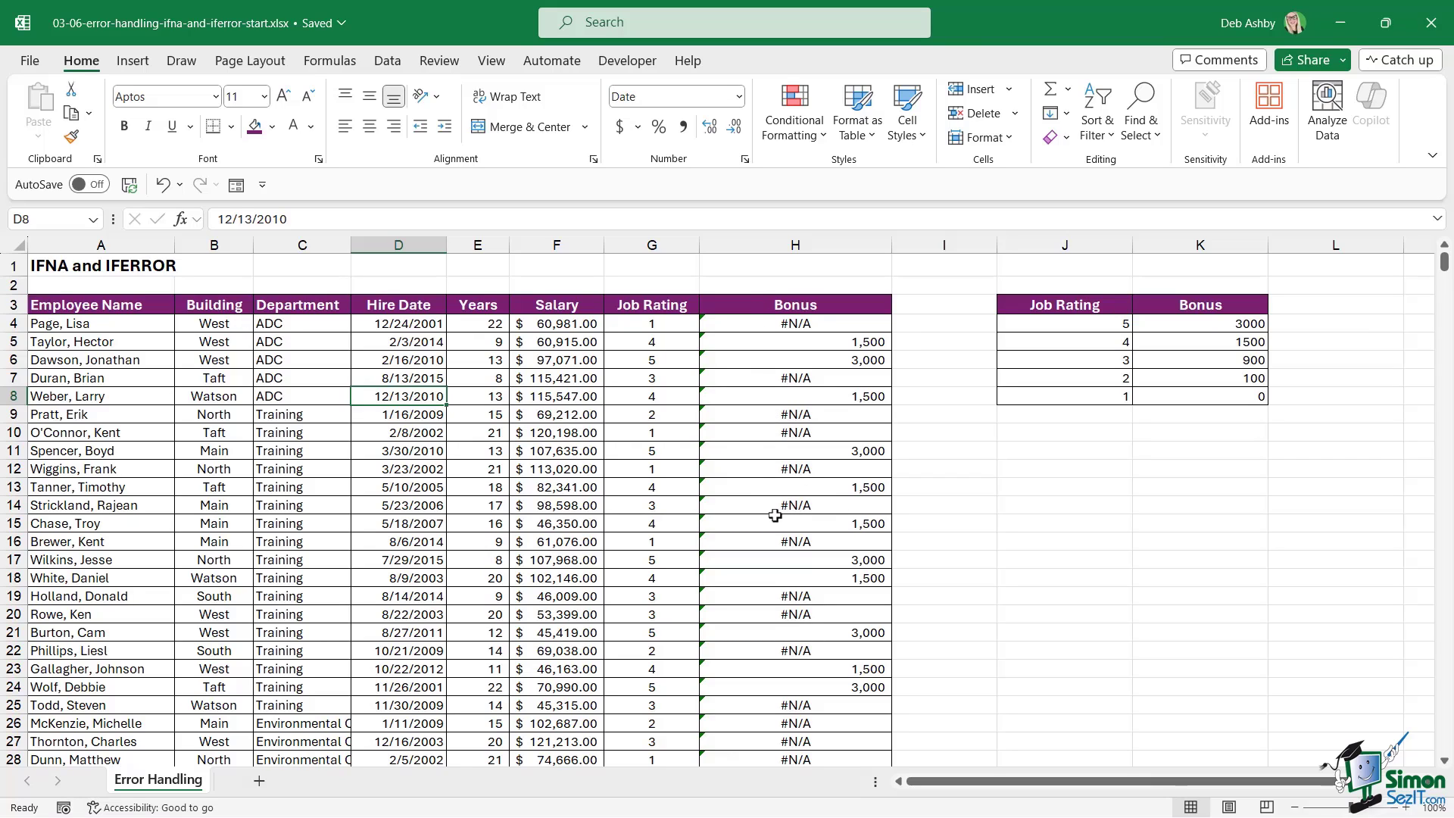
- Examine the IFS formula in H4 and the rating and bonus cells used by its two logical tests
click(768, 322)
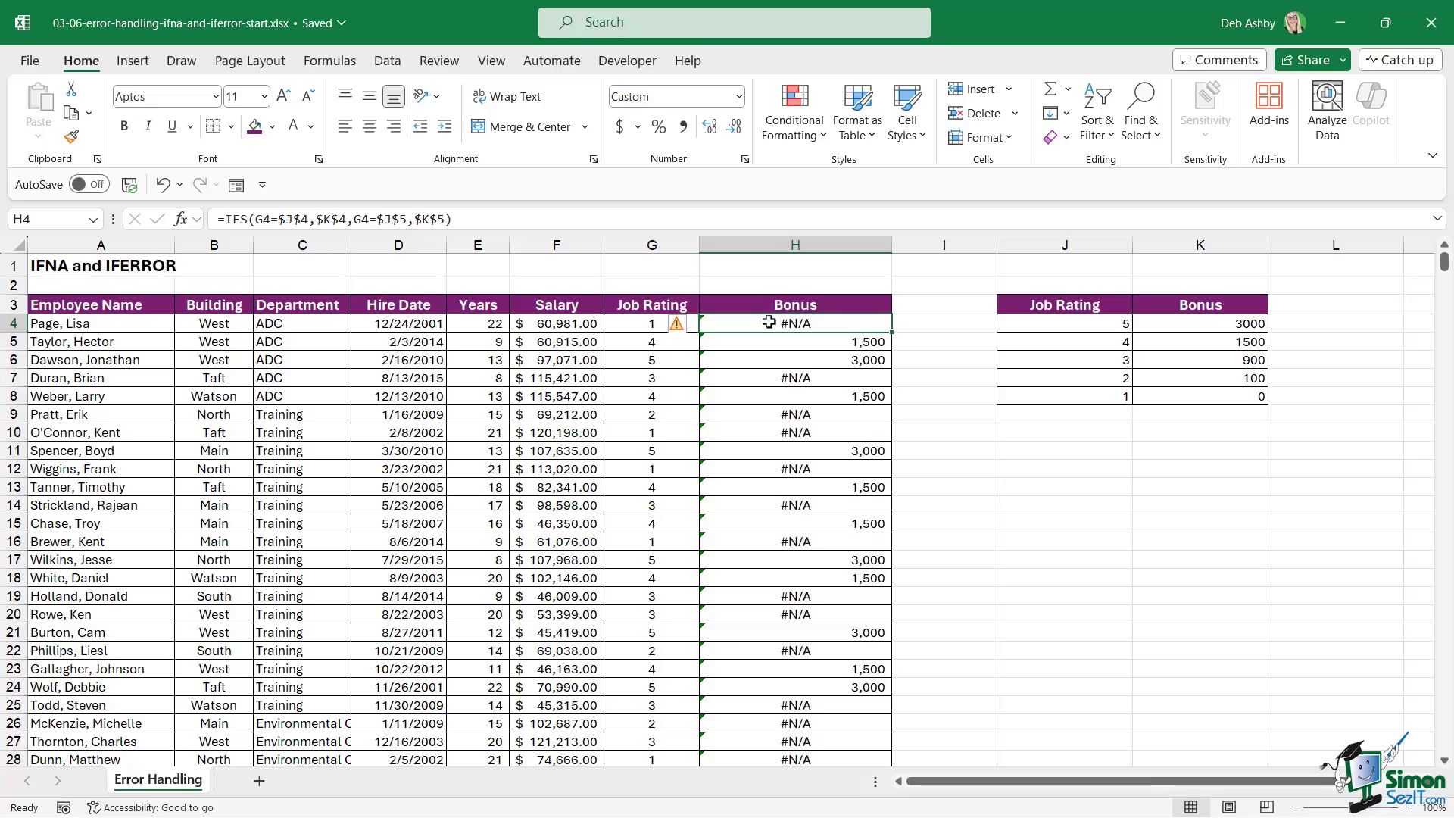
click(260, 219)
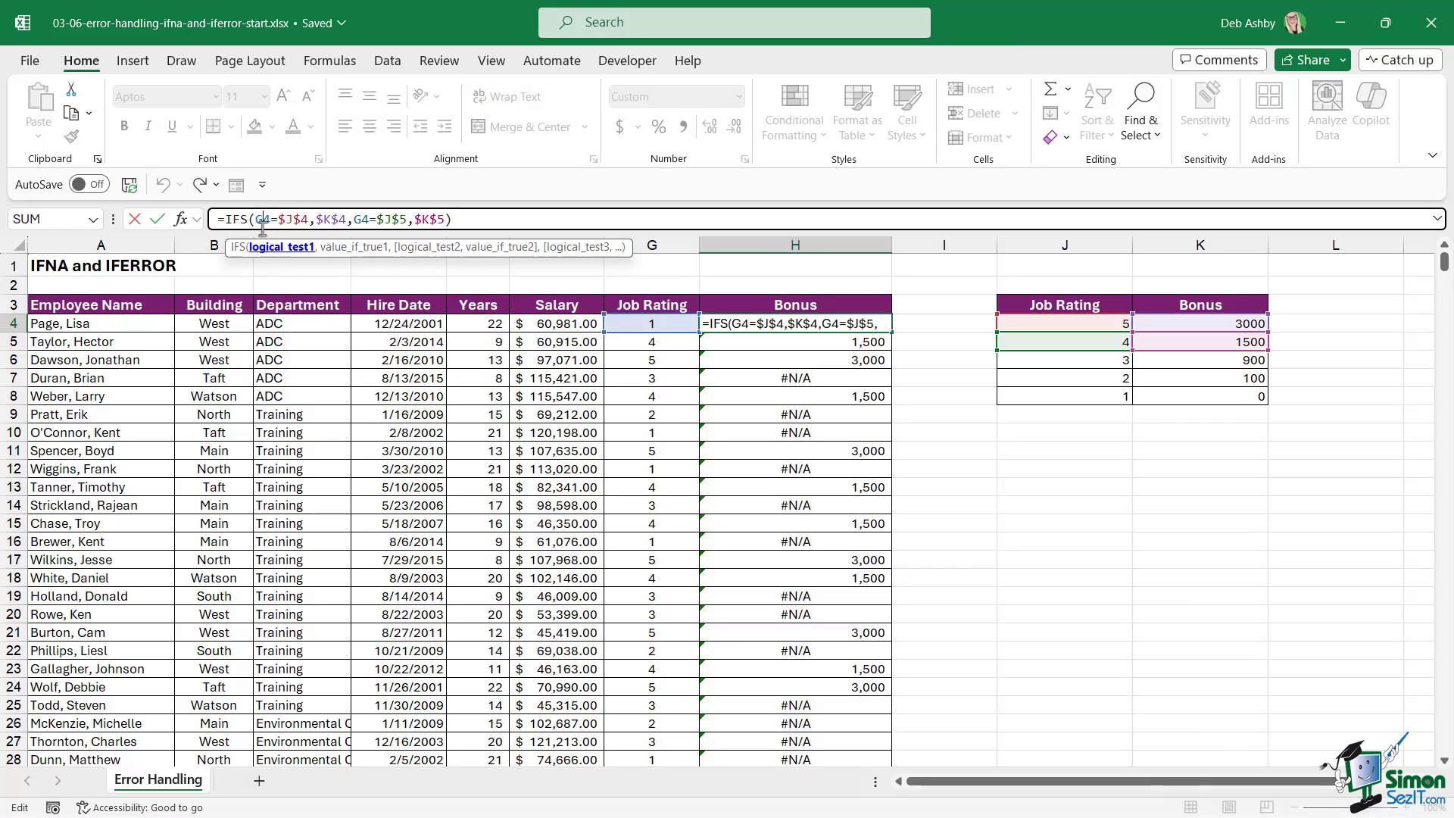
click(259, 219)
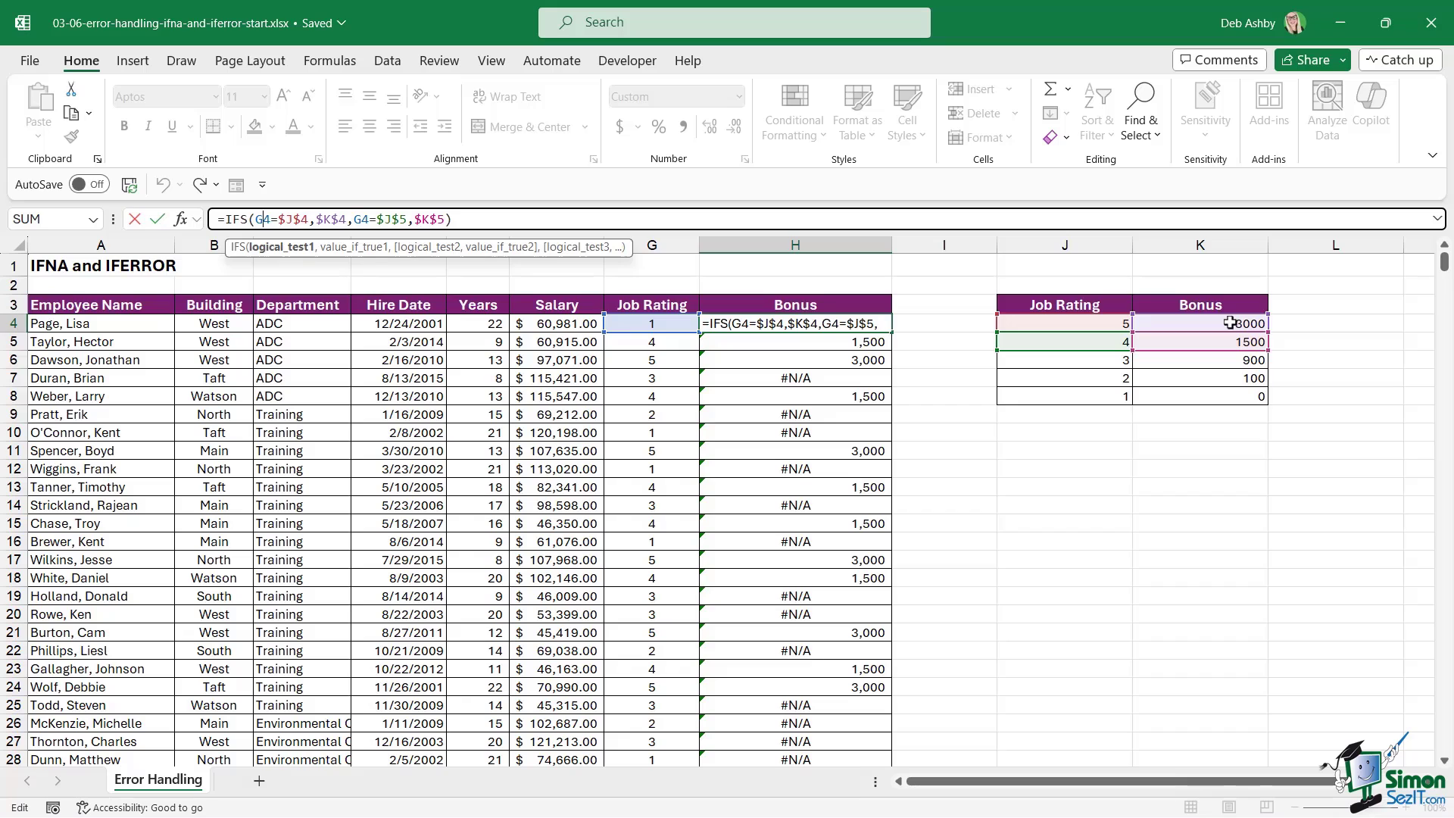
click(355, 219)
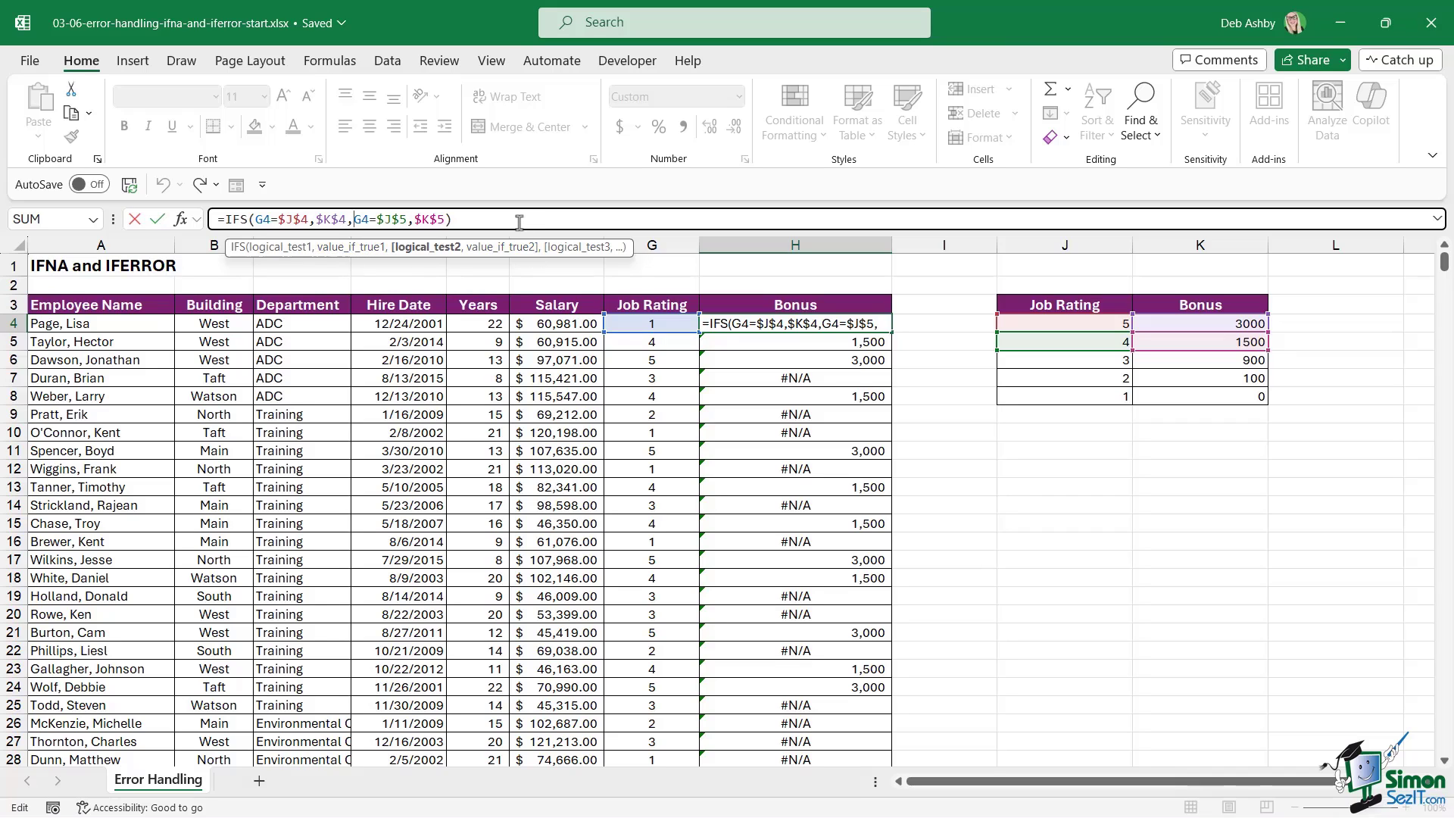
key(Return)
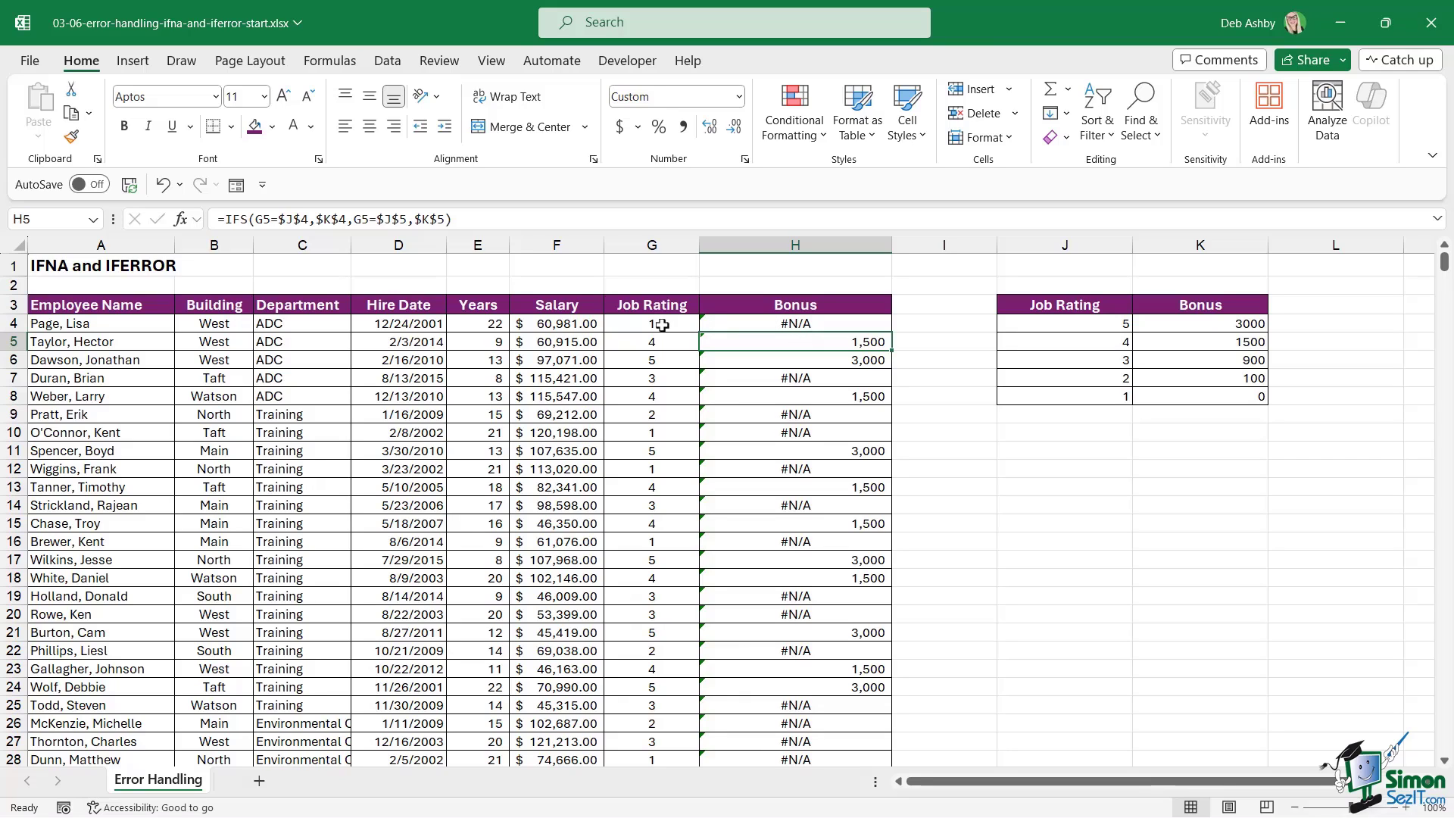
- Inspect the IFS formulas behind the #N/A cells in the Bonus column between H4 and H14
click(742, 377)
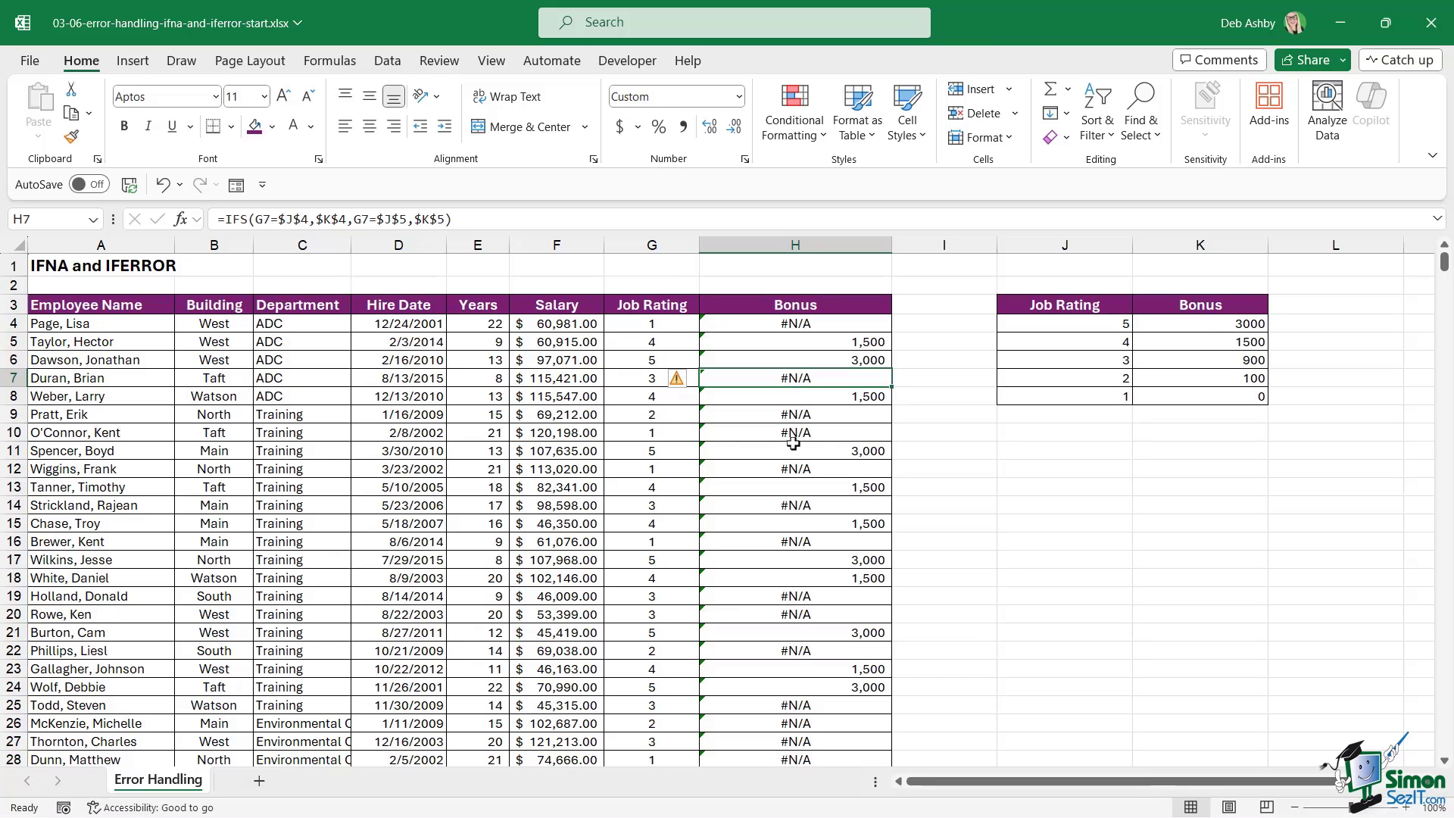
click(802, 326)
click(800, 374)
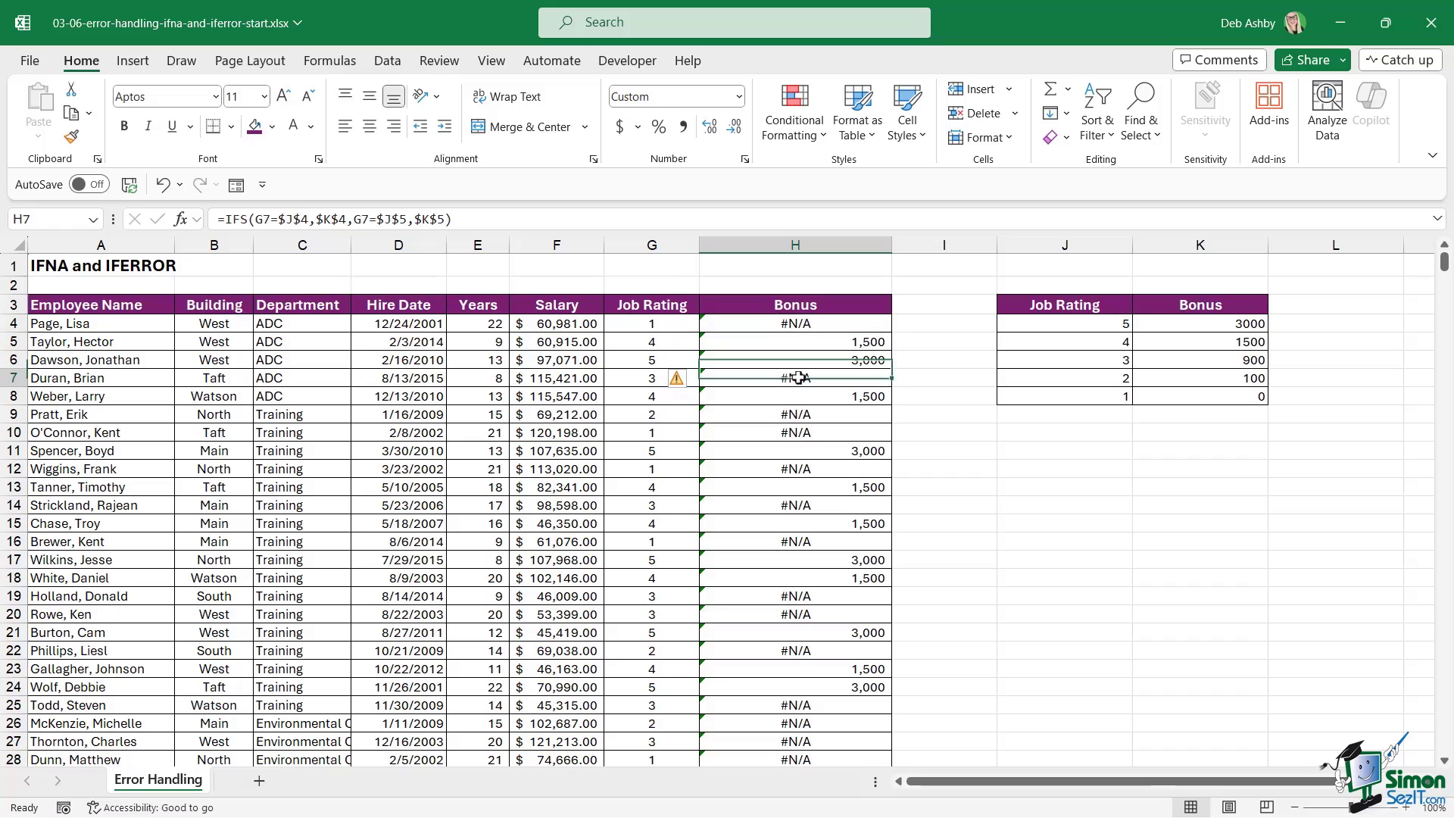
click(795, 419)
click(795, 433)
click(794, 471)
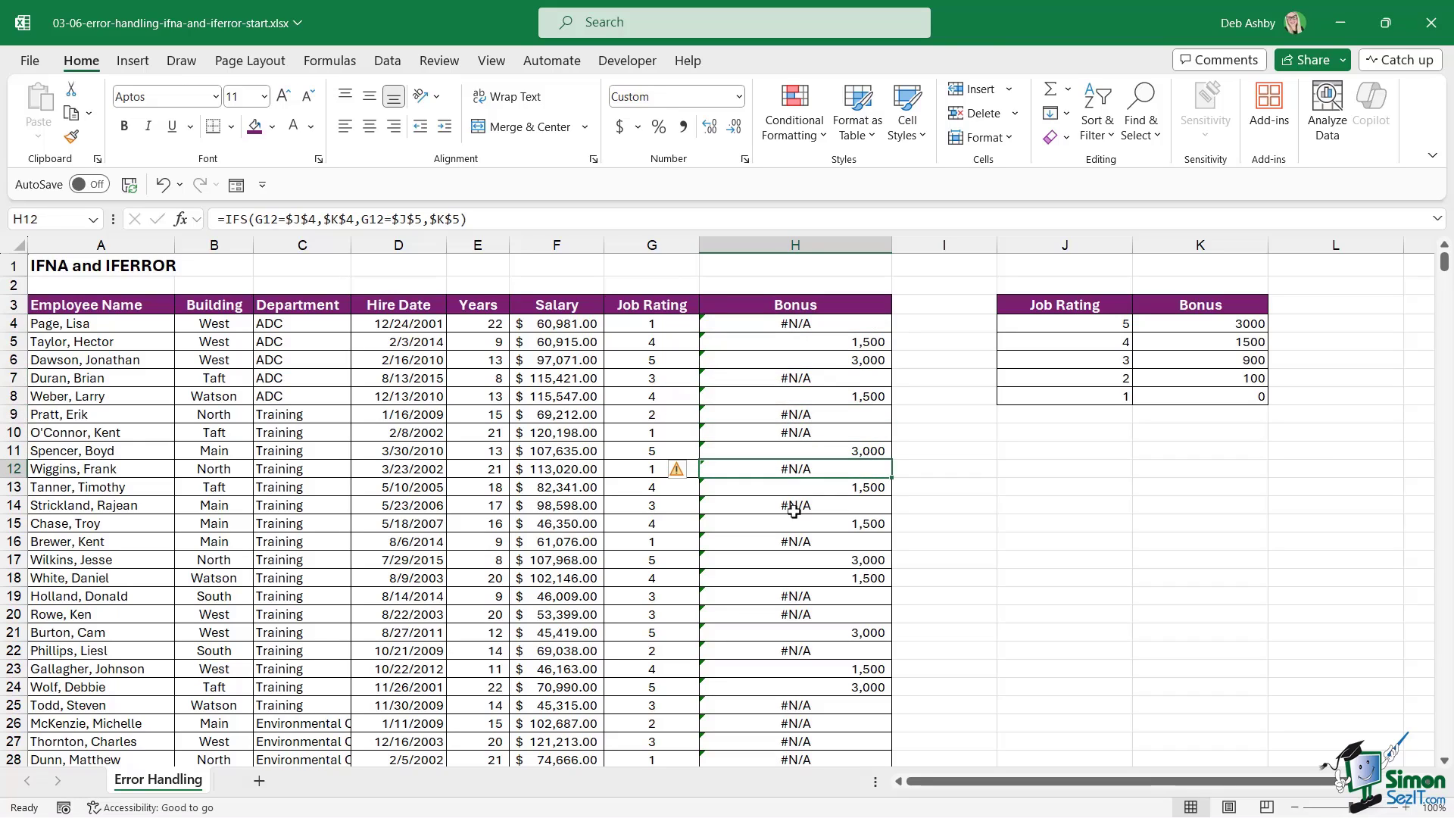
click(793, 507)
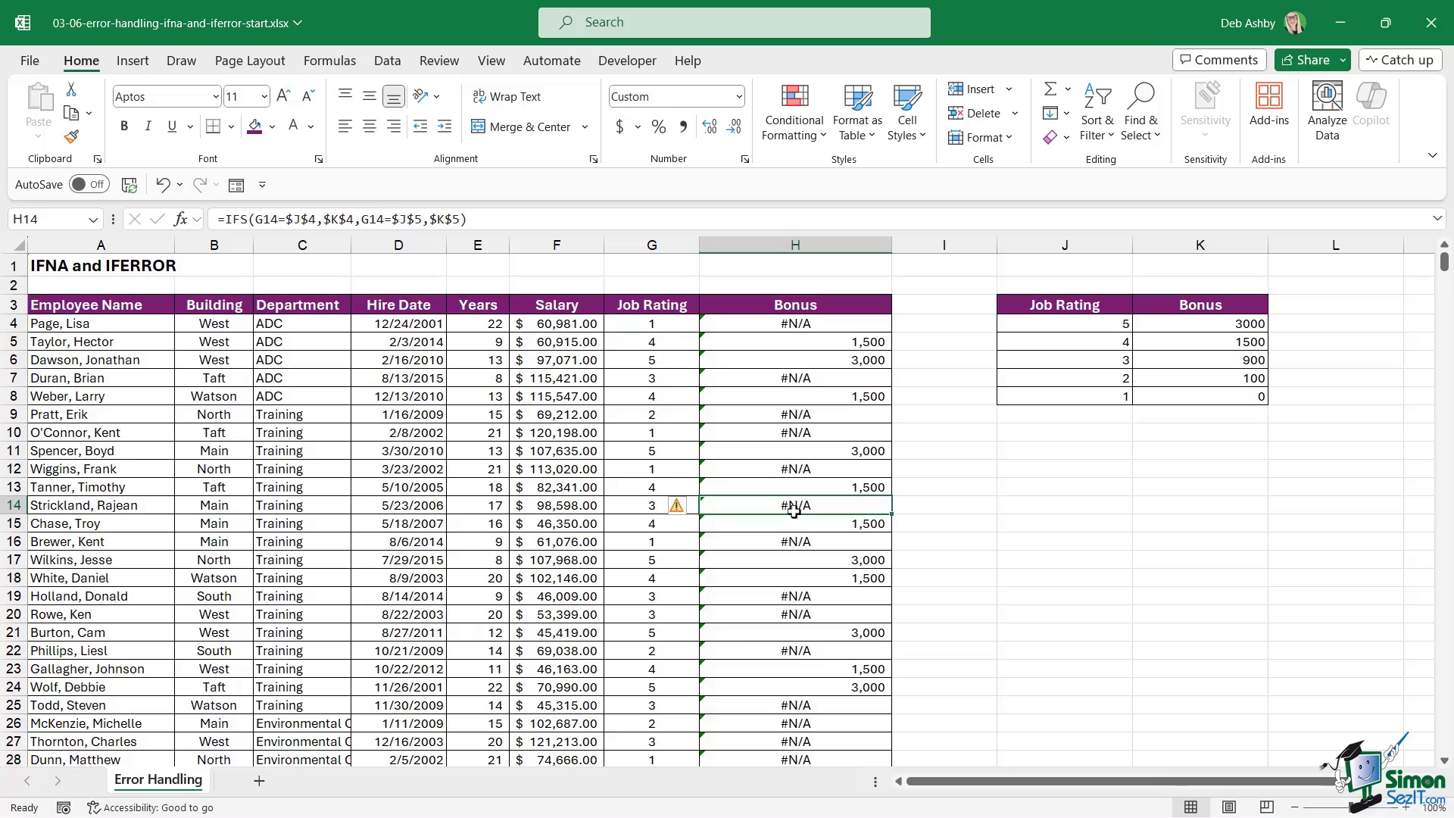
click(766, 323)
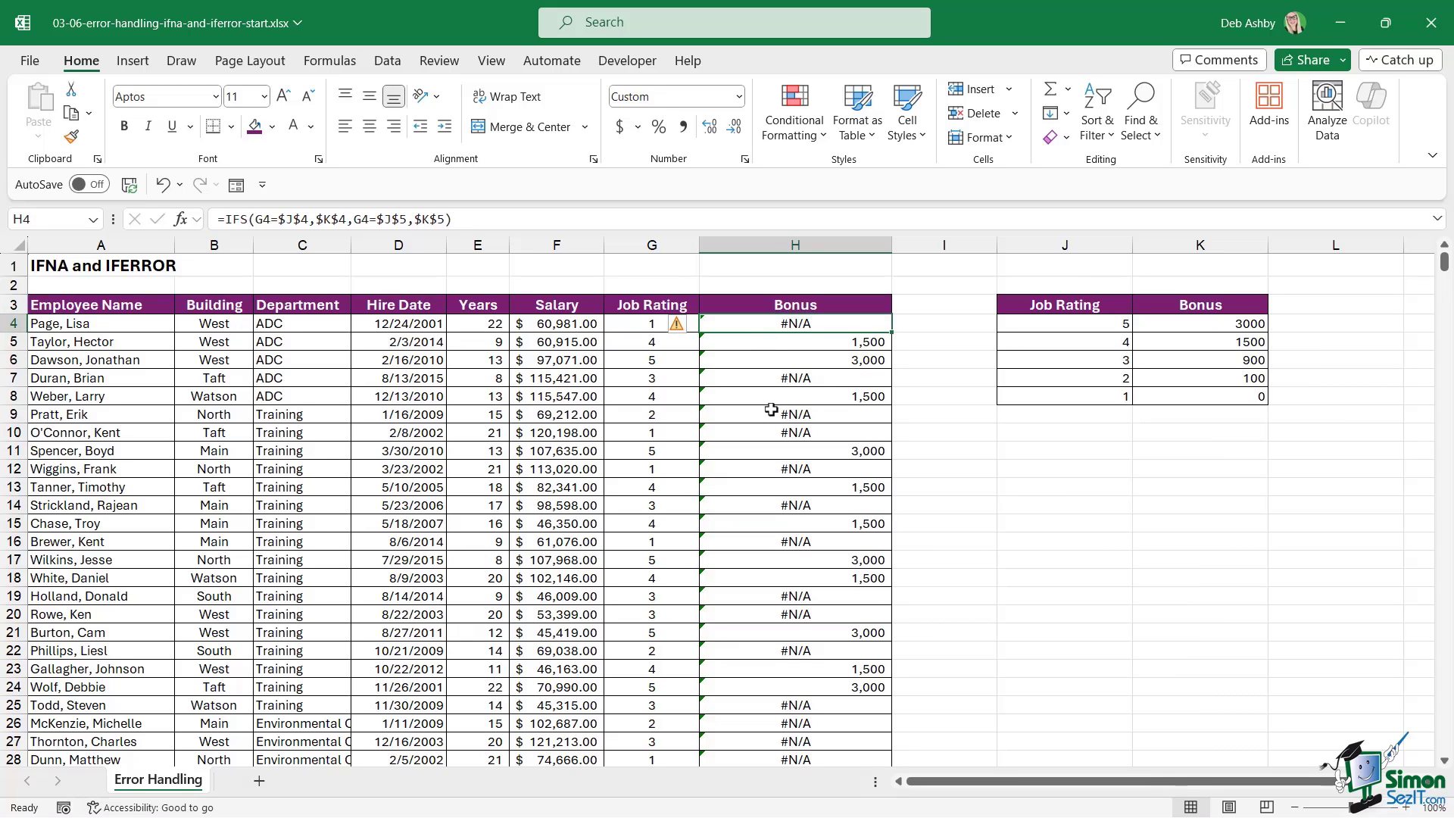
click(771, 410)
click(762, 437)
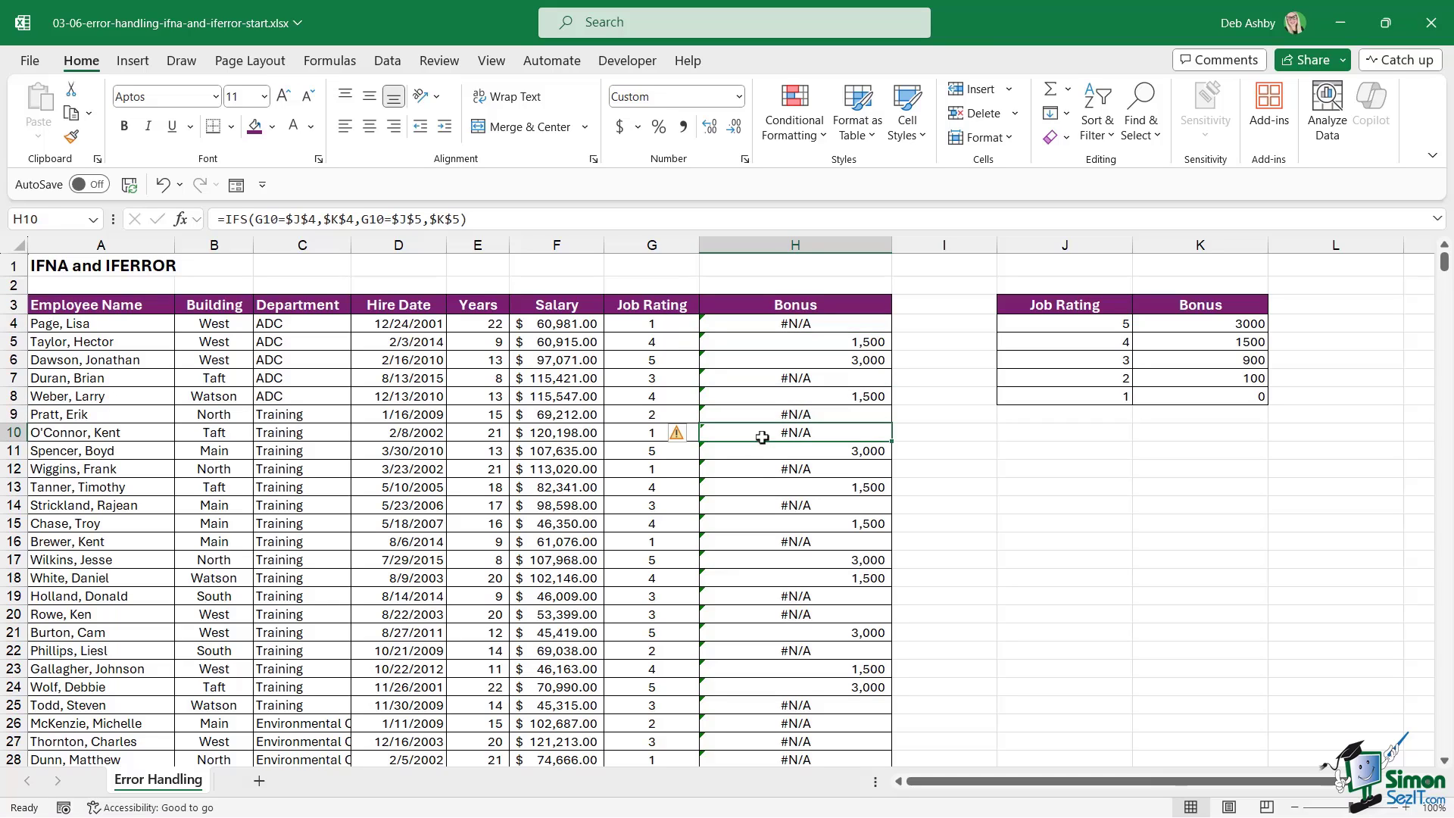
click(764, 467)
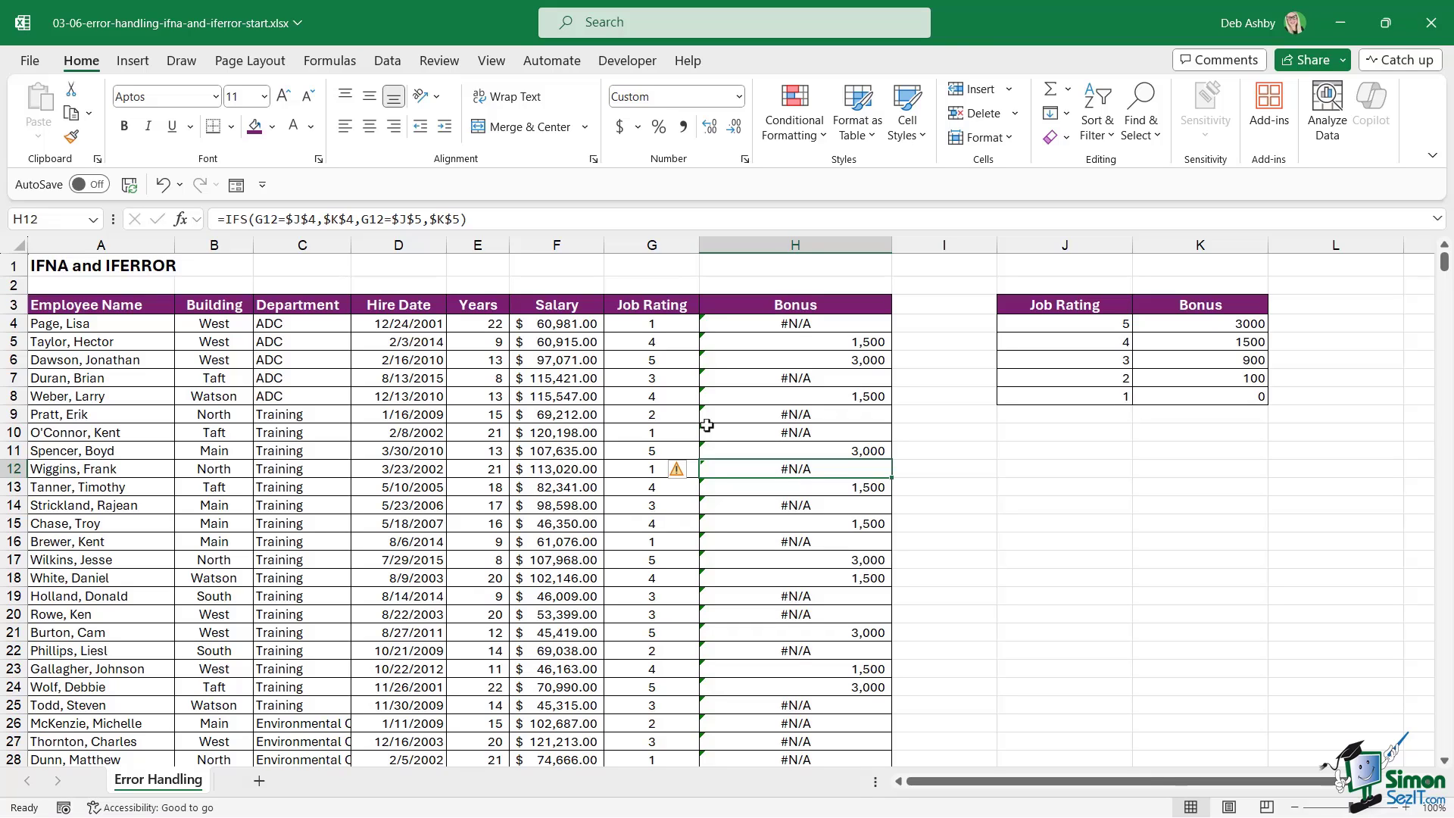
click(757, 323)
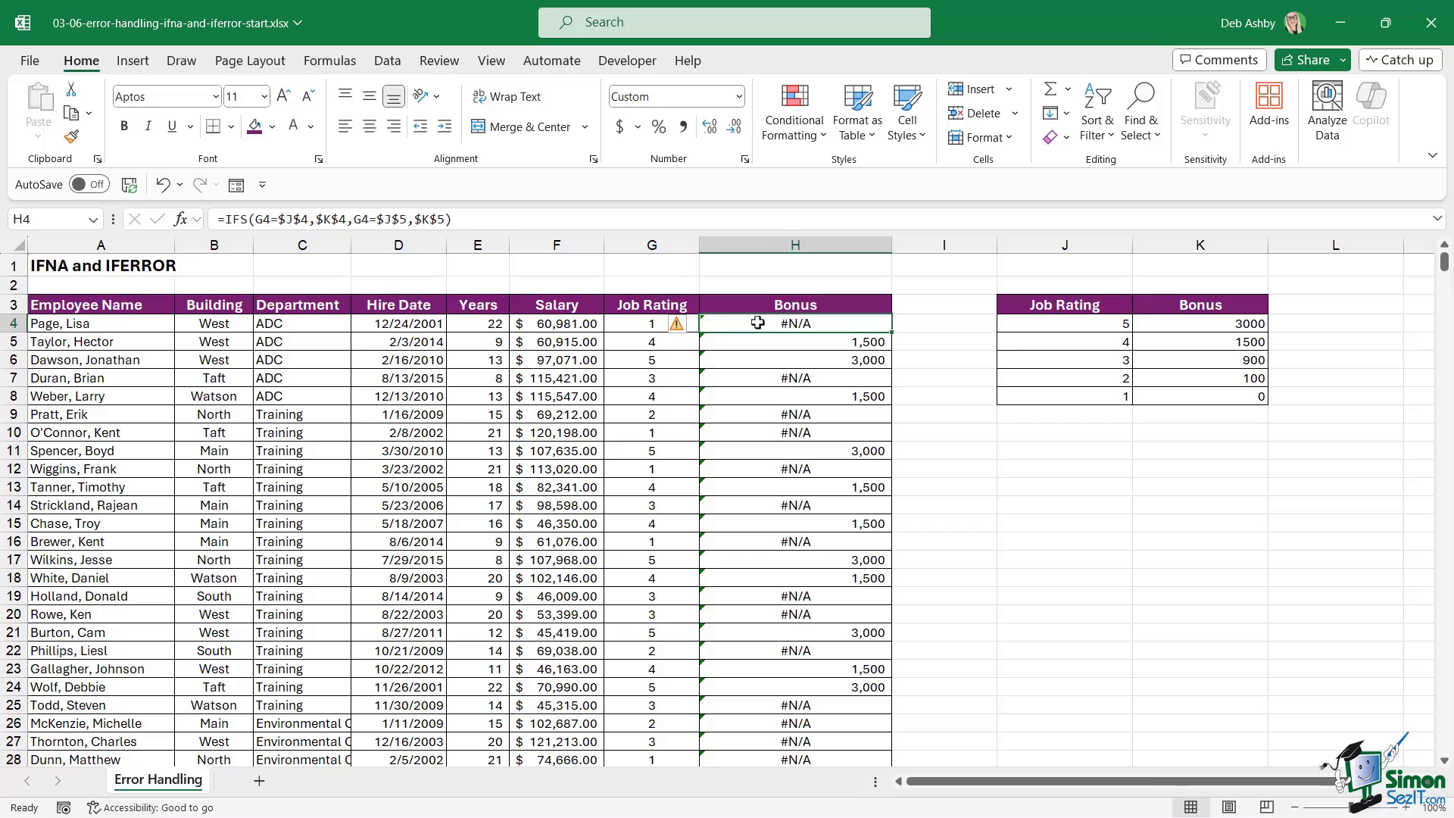
click(755, 377)
click(757, 414)
click(758, 435)
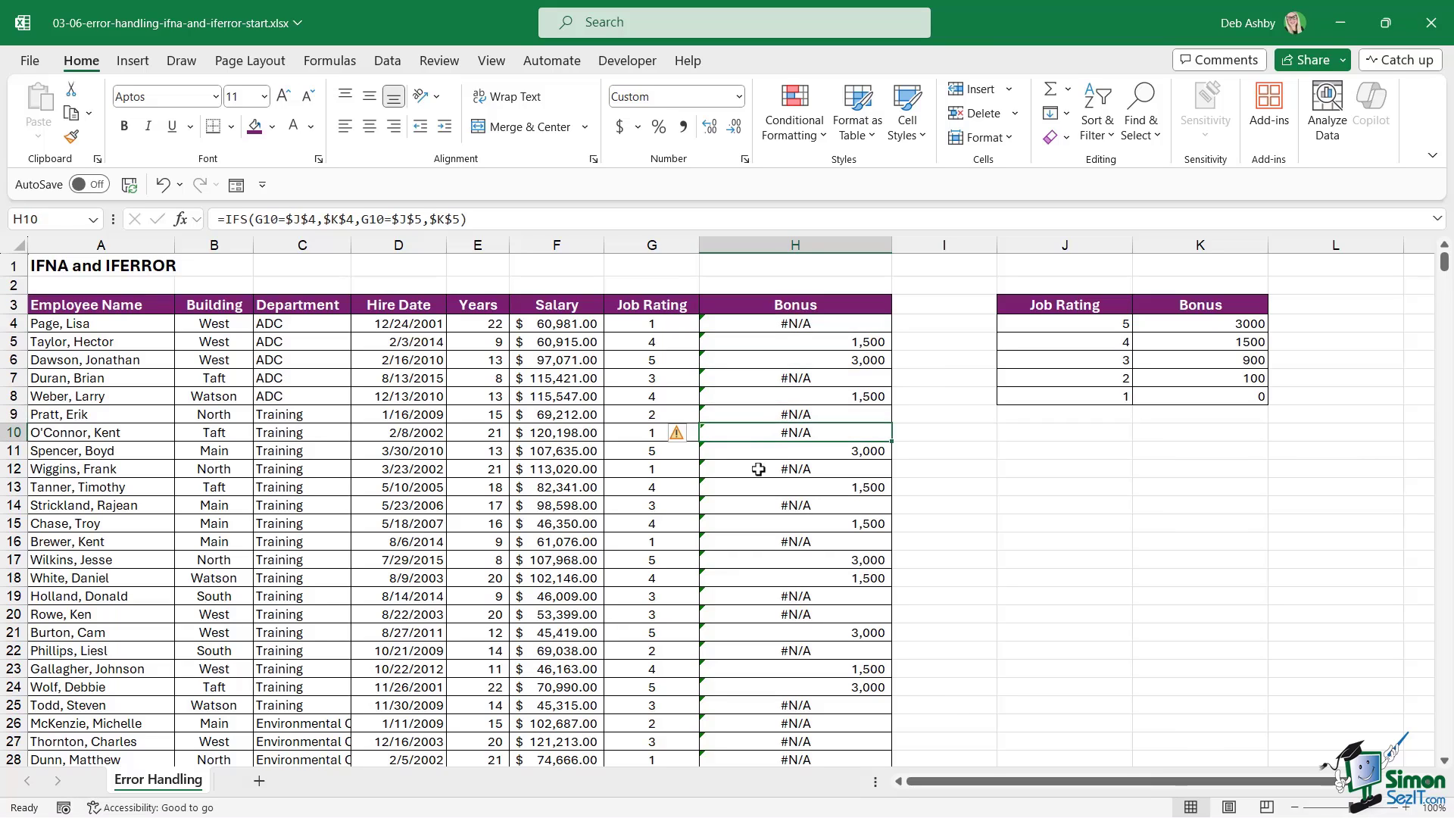
click(756, 470)
click(757, 504)
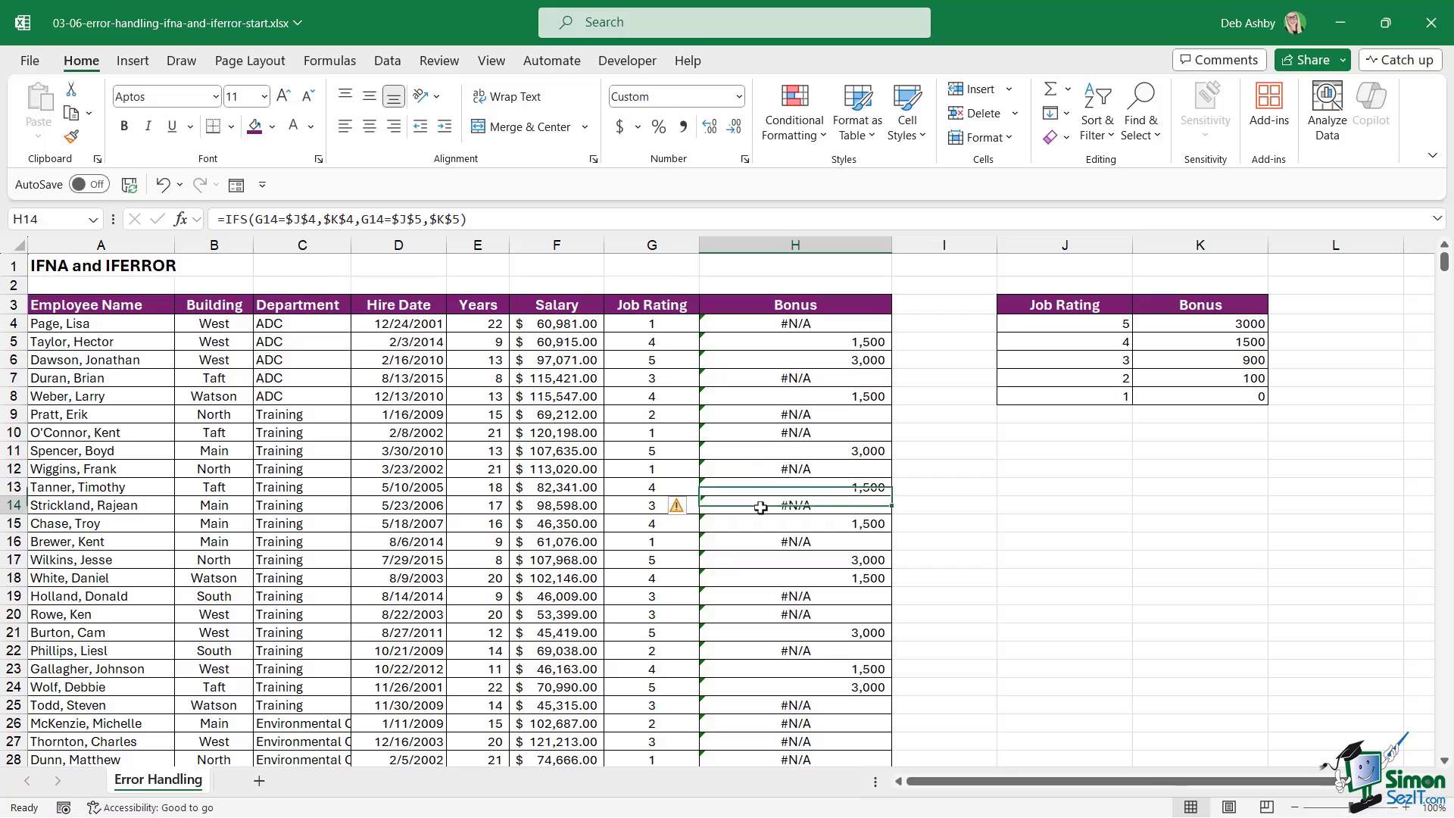
click(766, 323)
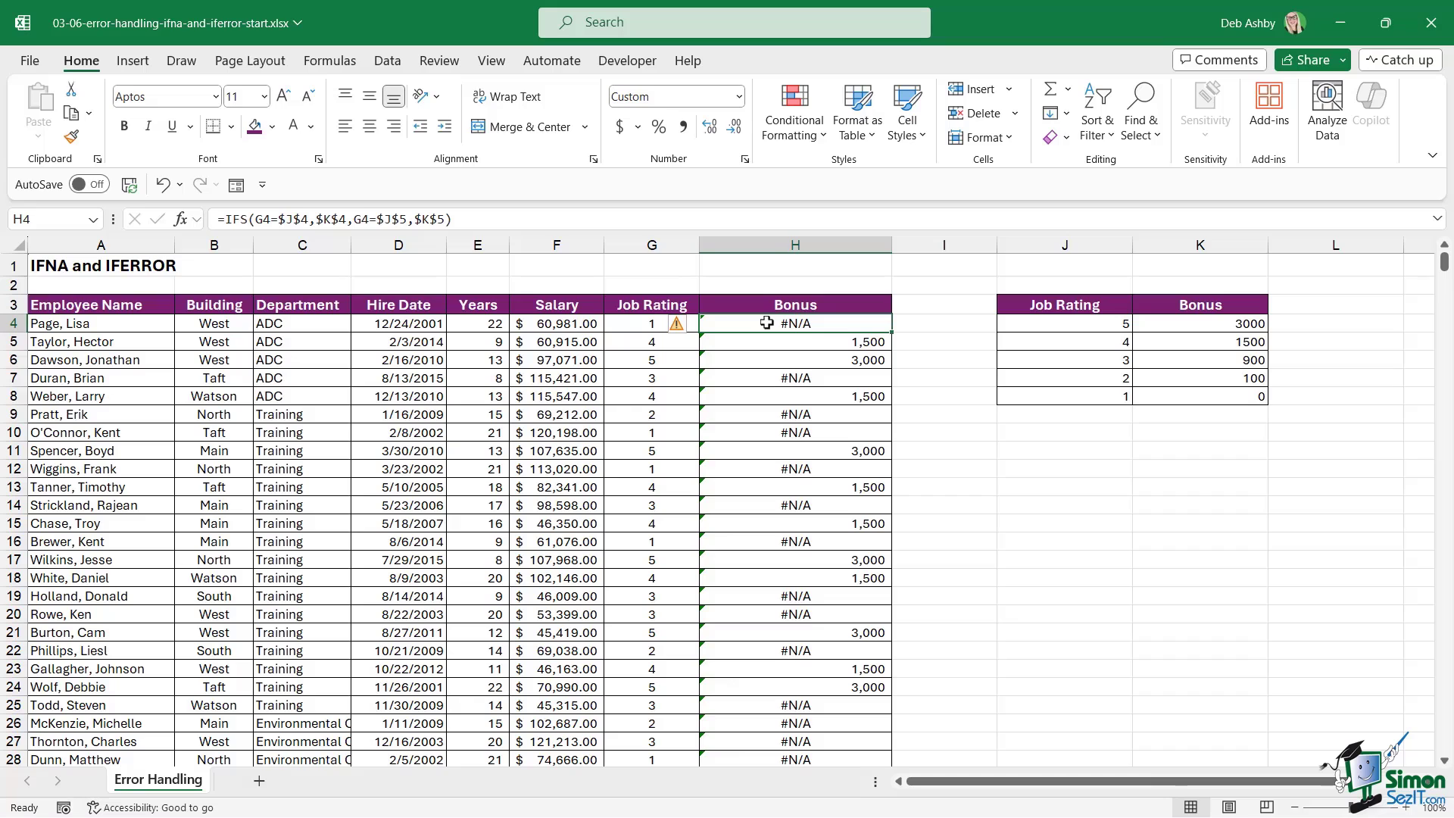
click(767, 378)
click(763, 414)
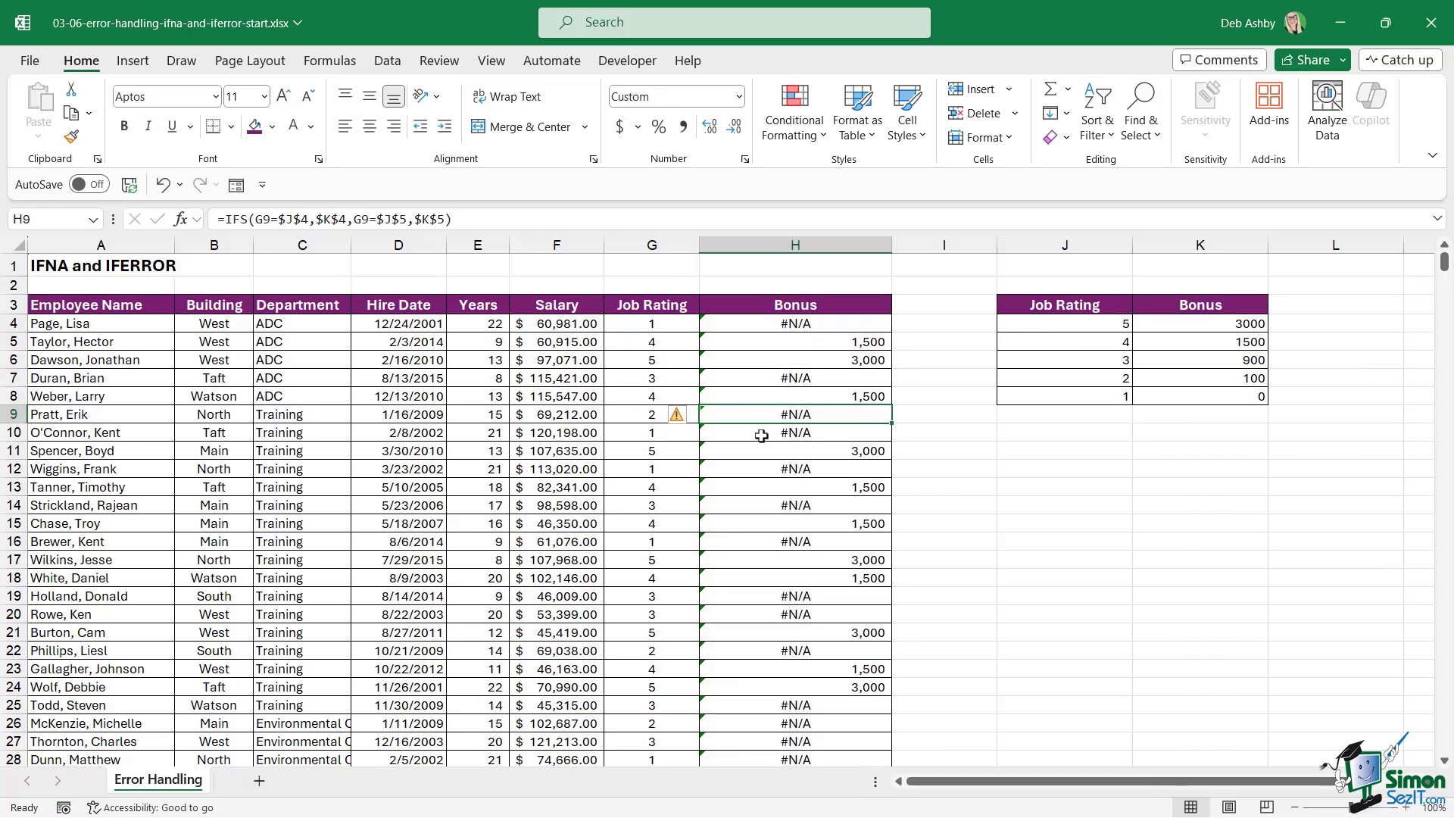
click(761, 436)
- Wrap the IFS formula in H4 in an IFNA function, using the whole IFS expression as its value argument
click(759, 327)
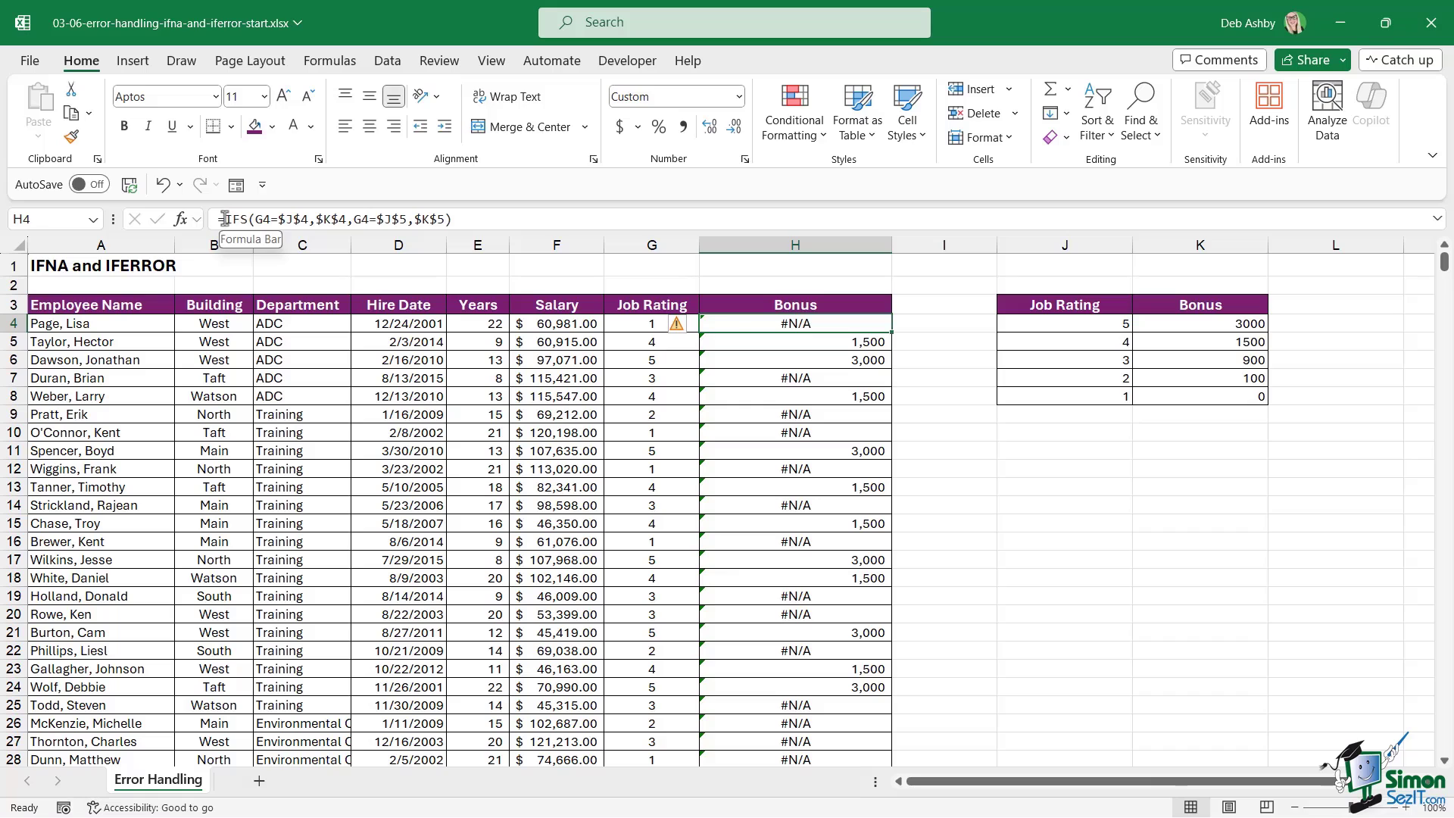
click(242, 219)
text(IFNA)
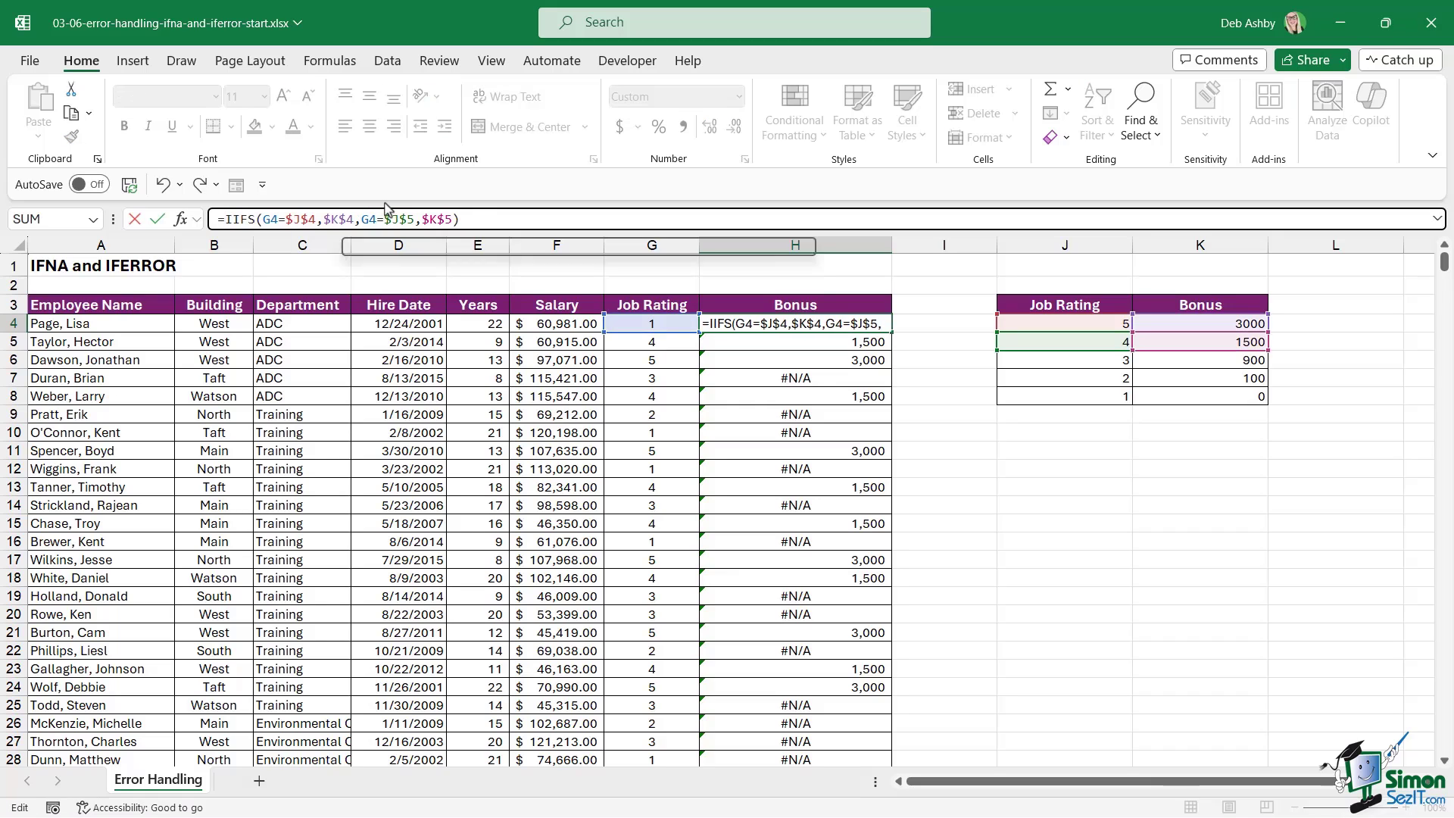
text(()
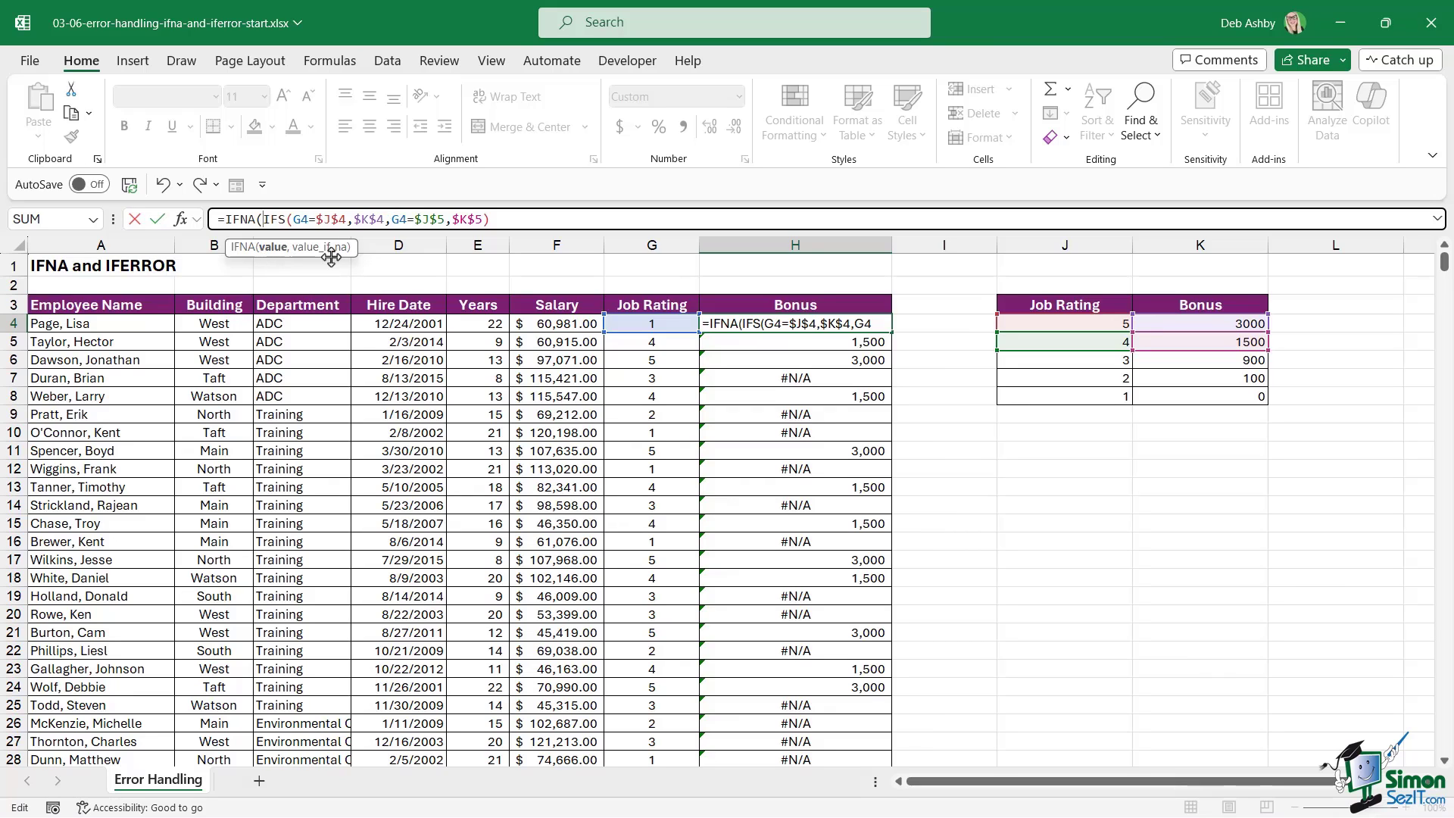
click(271, 248)
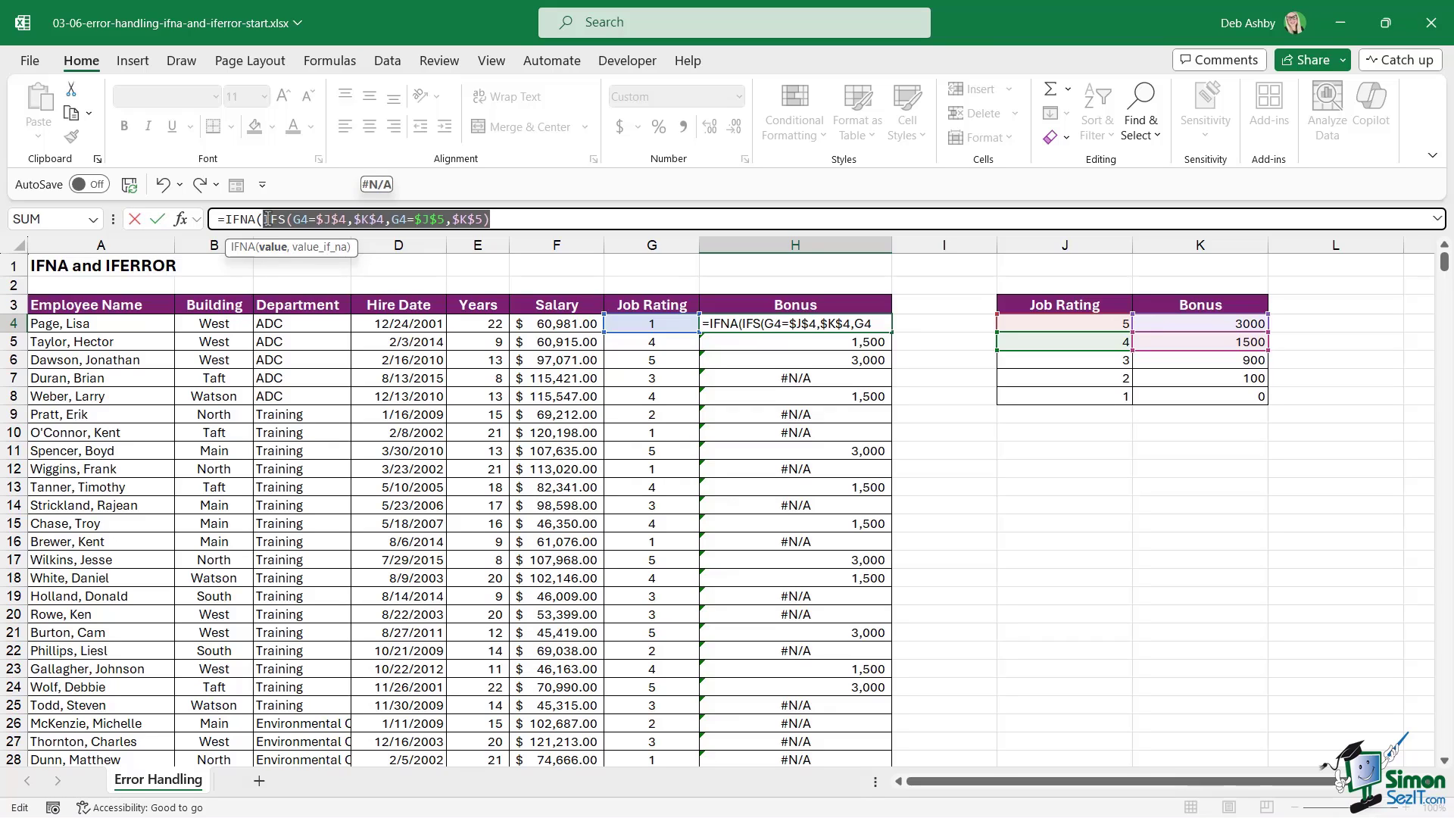
click(499, 218)
text(,)
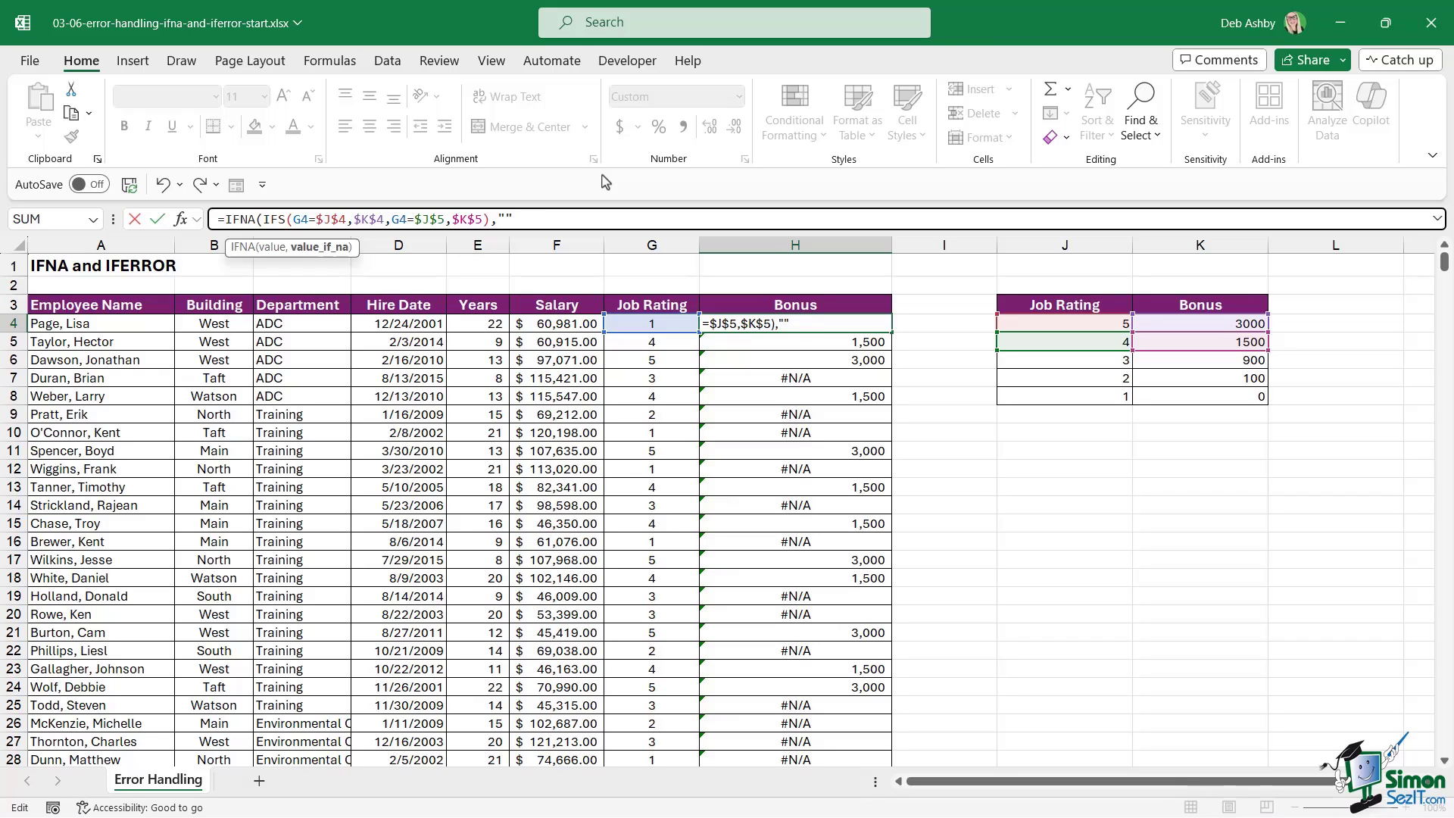
- Complete the H4 IFNA formula with an empty string ("") as value_if_na and fill it down the Bonus column
text(NO Bonus)
key(BackSpace)
key(BackSpace)
key(BackSpace)
key(BackSpace)
key(BackSpace)
key(BackSpace)
key(BackSpace)
key(BackSpace)
key(BackSpace)
text("))
key(Return)
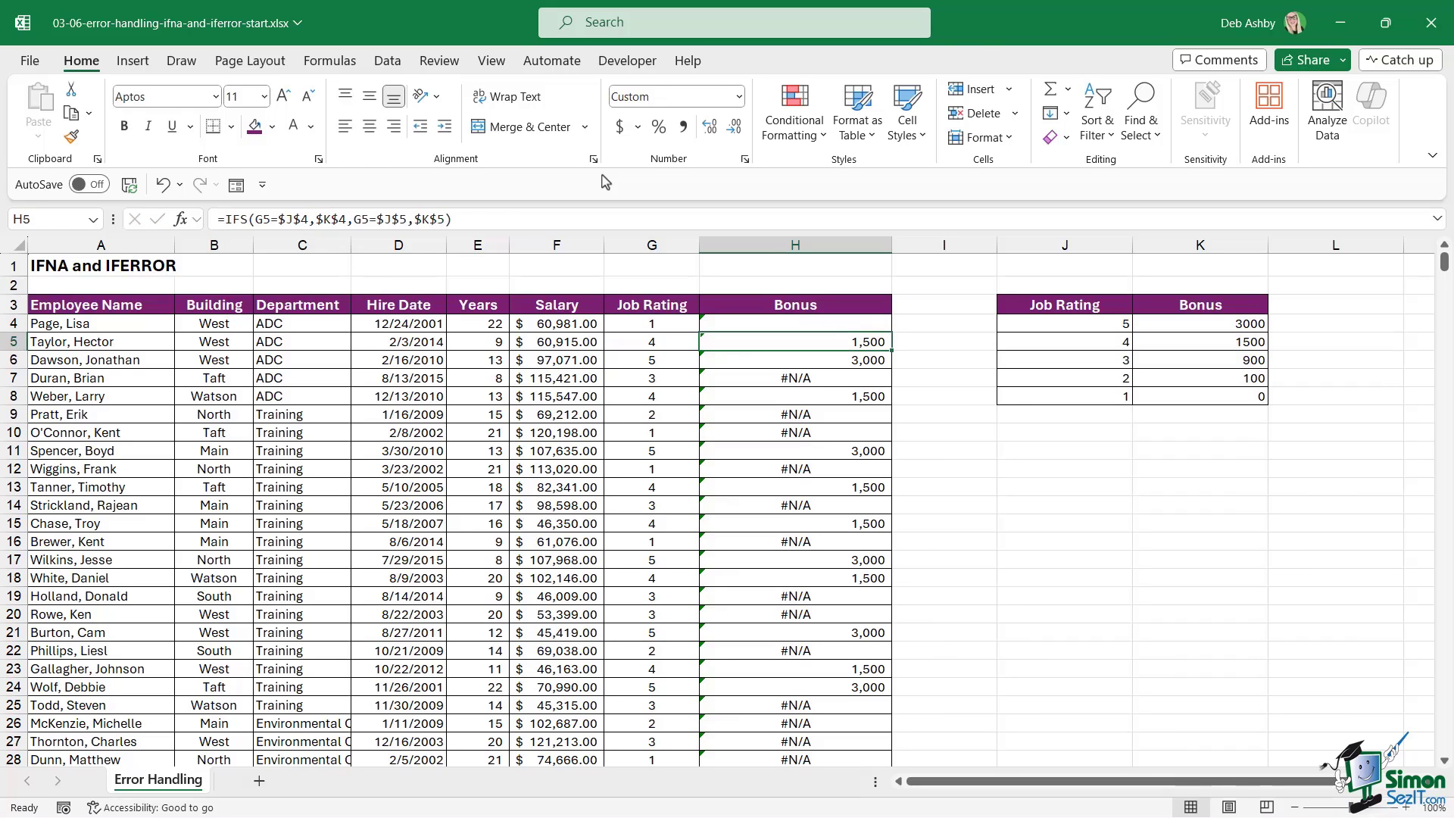
click(890, 324)
double_click(892, 332)
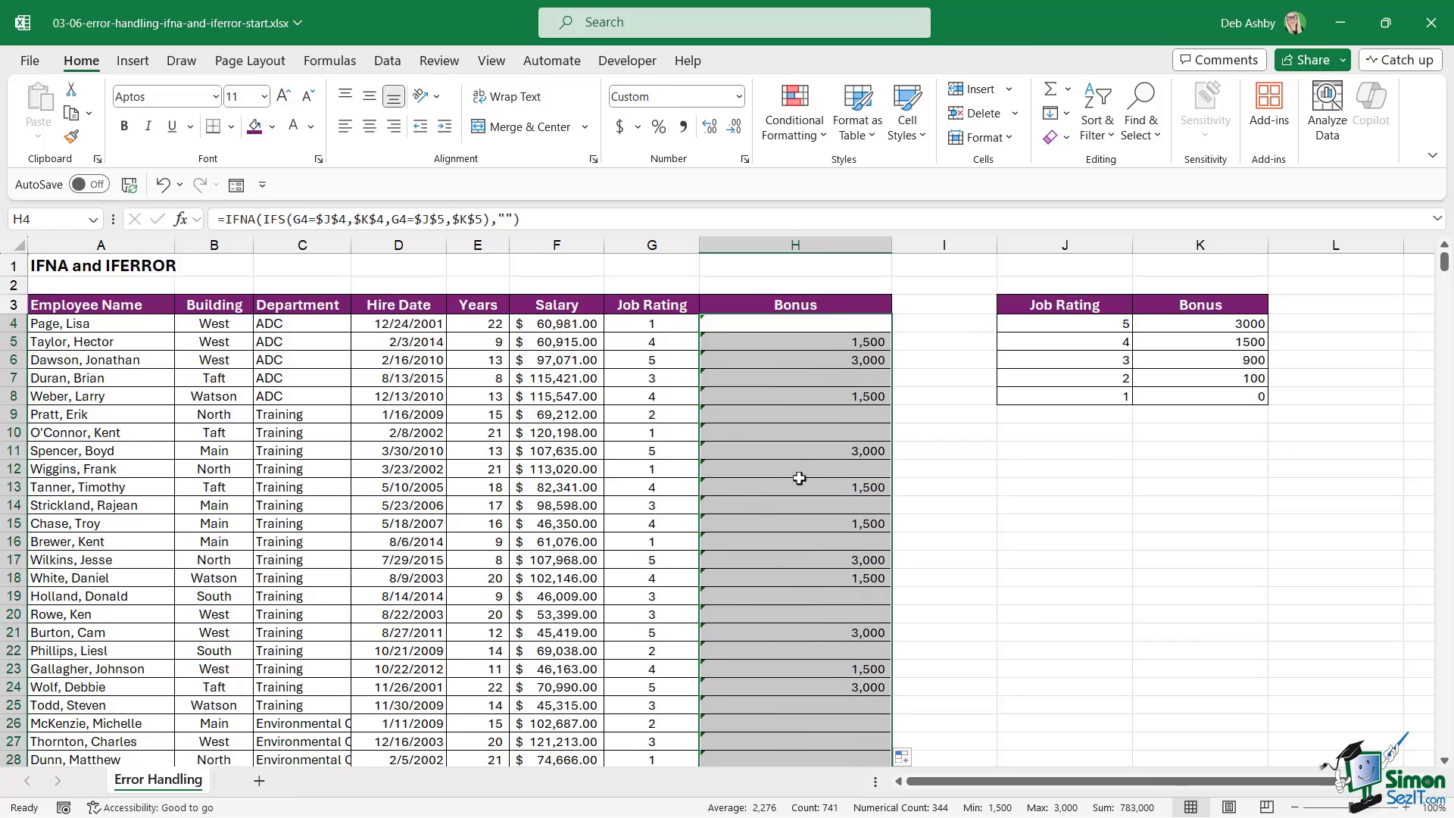
- Replace the IFNA function in the H4 formula with IFERROR, keeping the IFS expression as the value argument
click(806, 342)
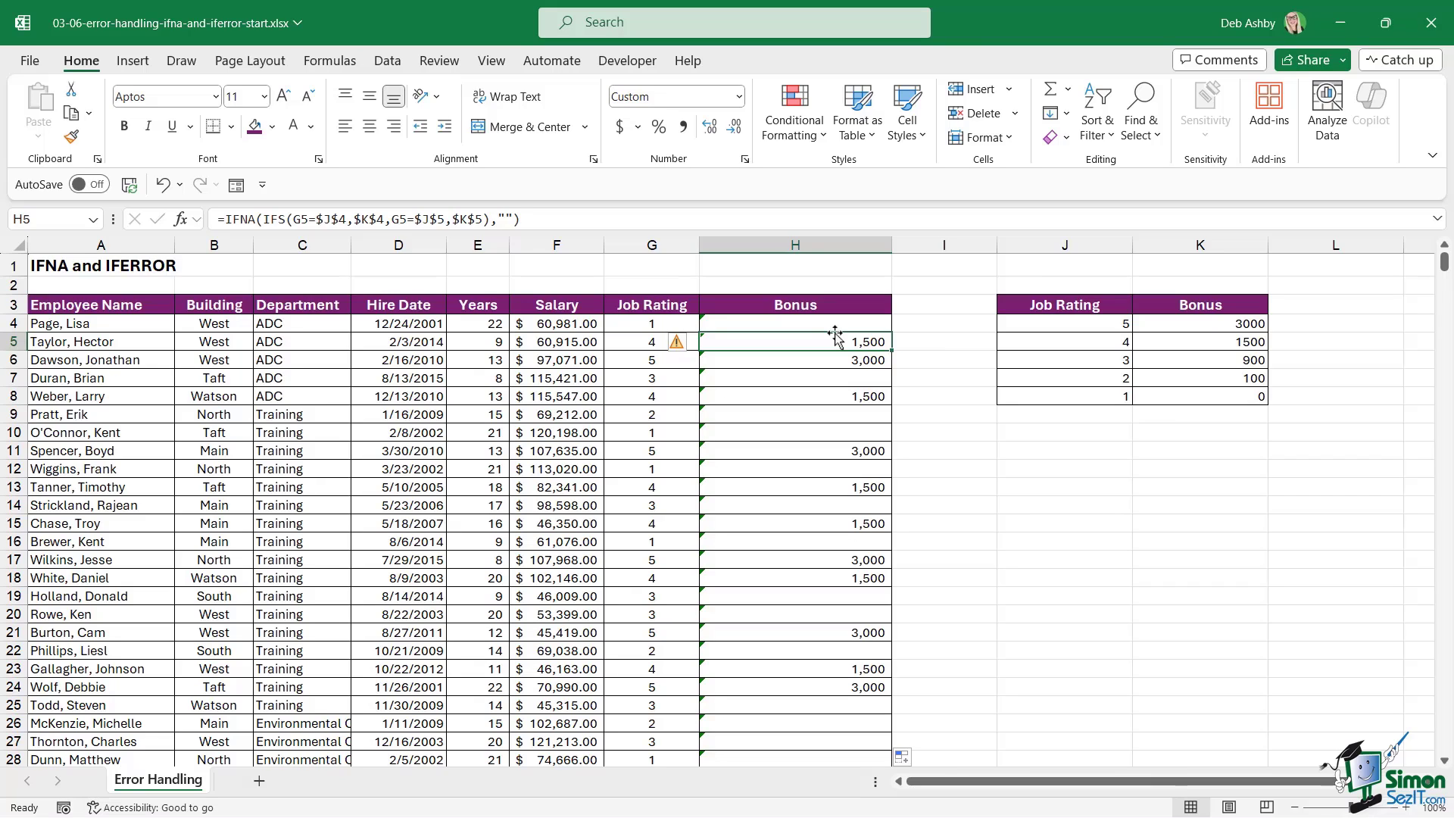
click(835, 321)
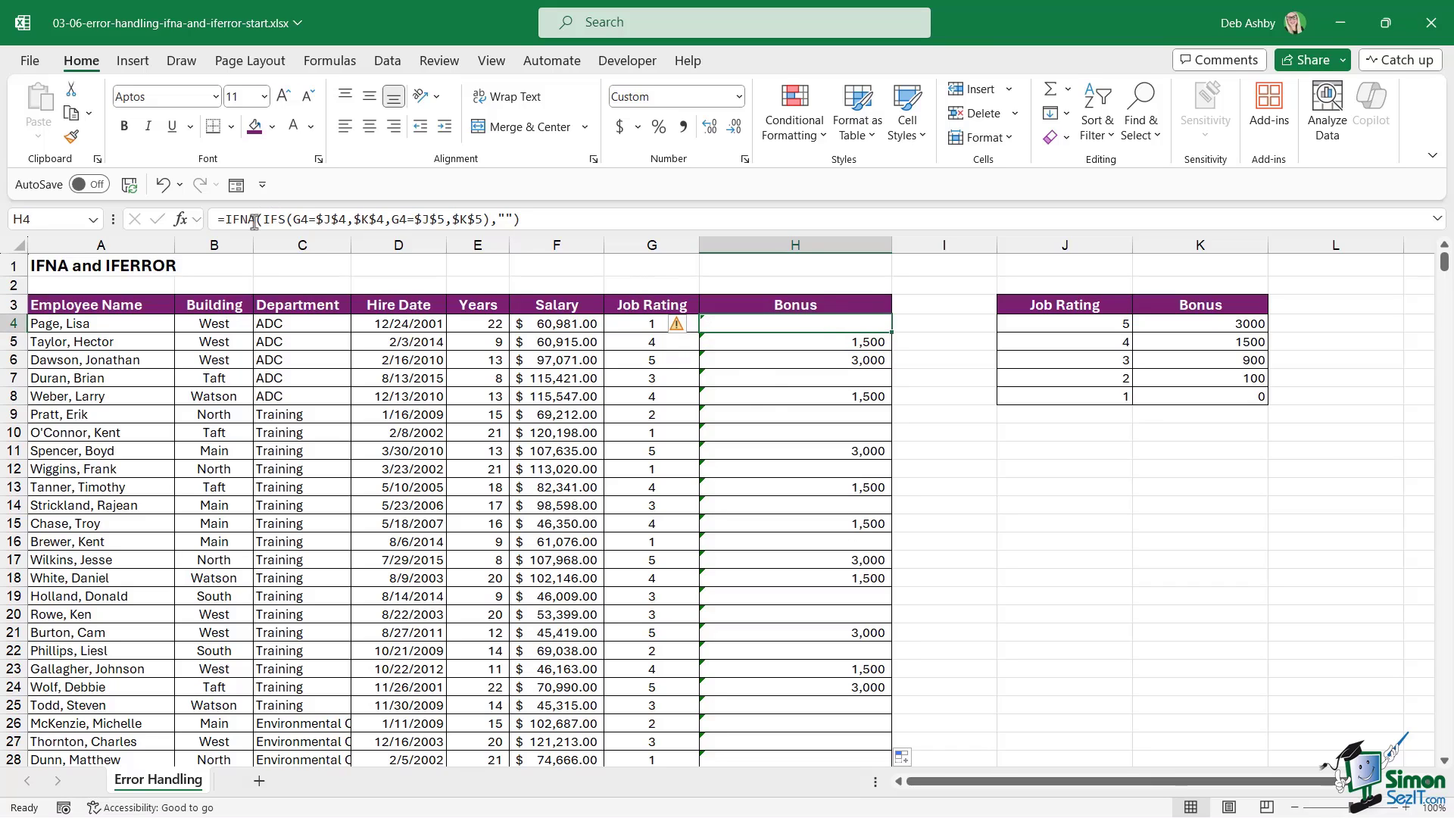
drag(256, 219, 227, 220)
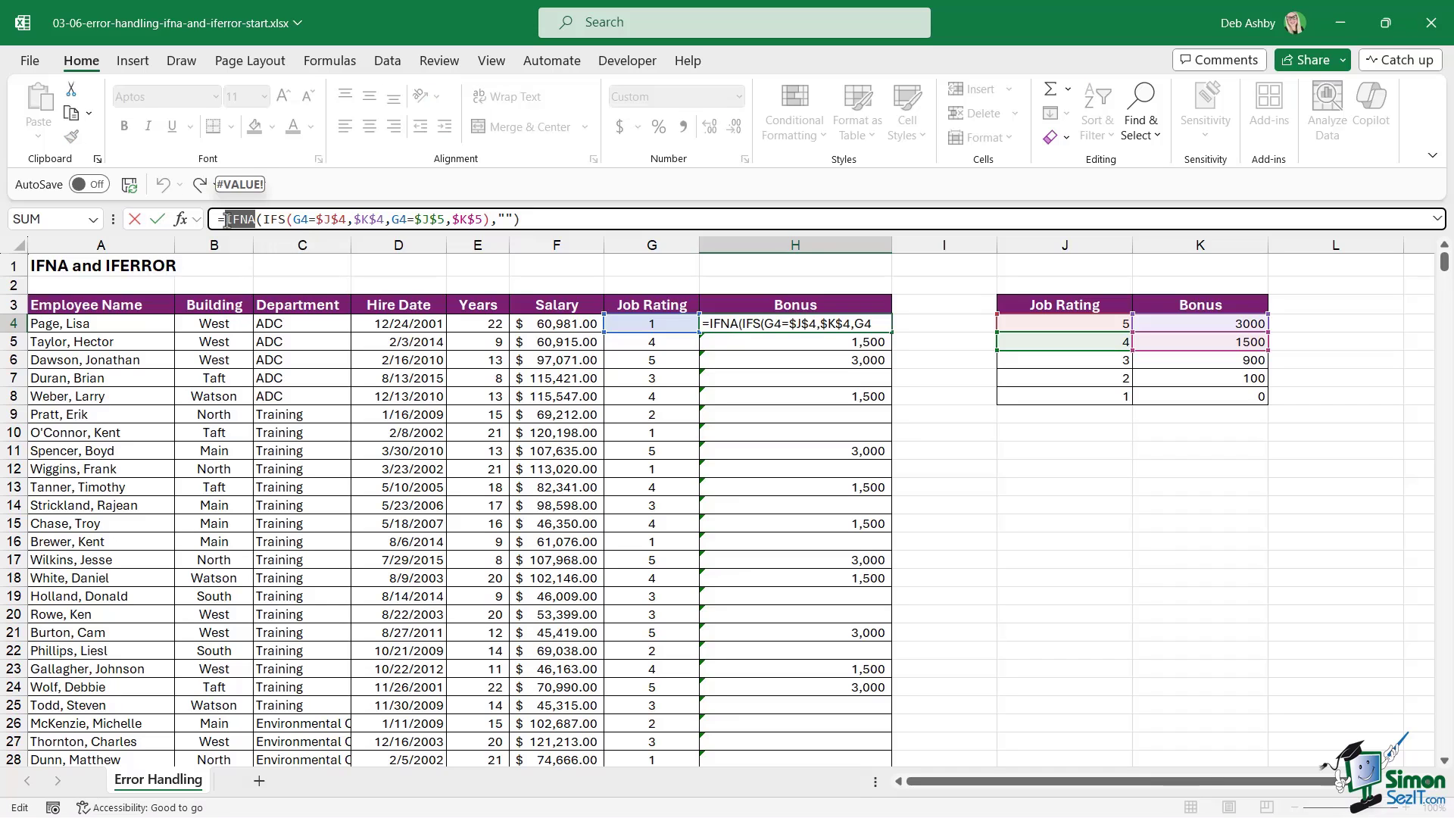
key(BackSpace)
text(FERR)
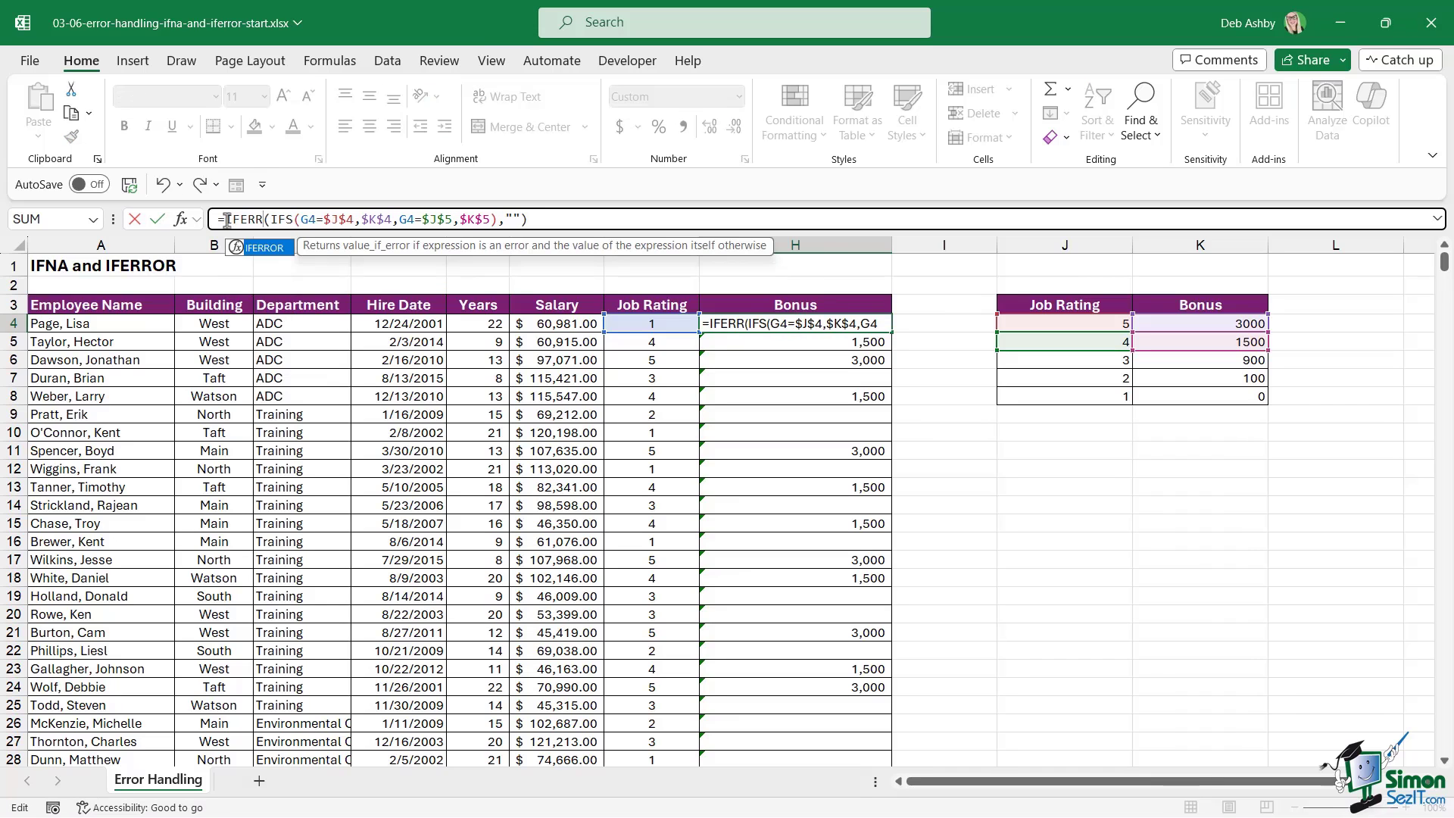
text(OR)
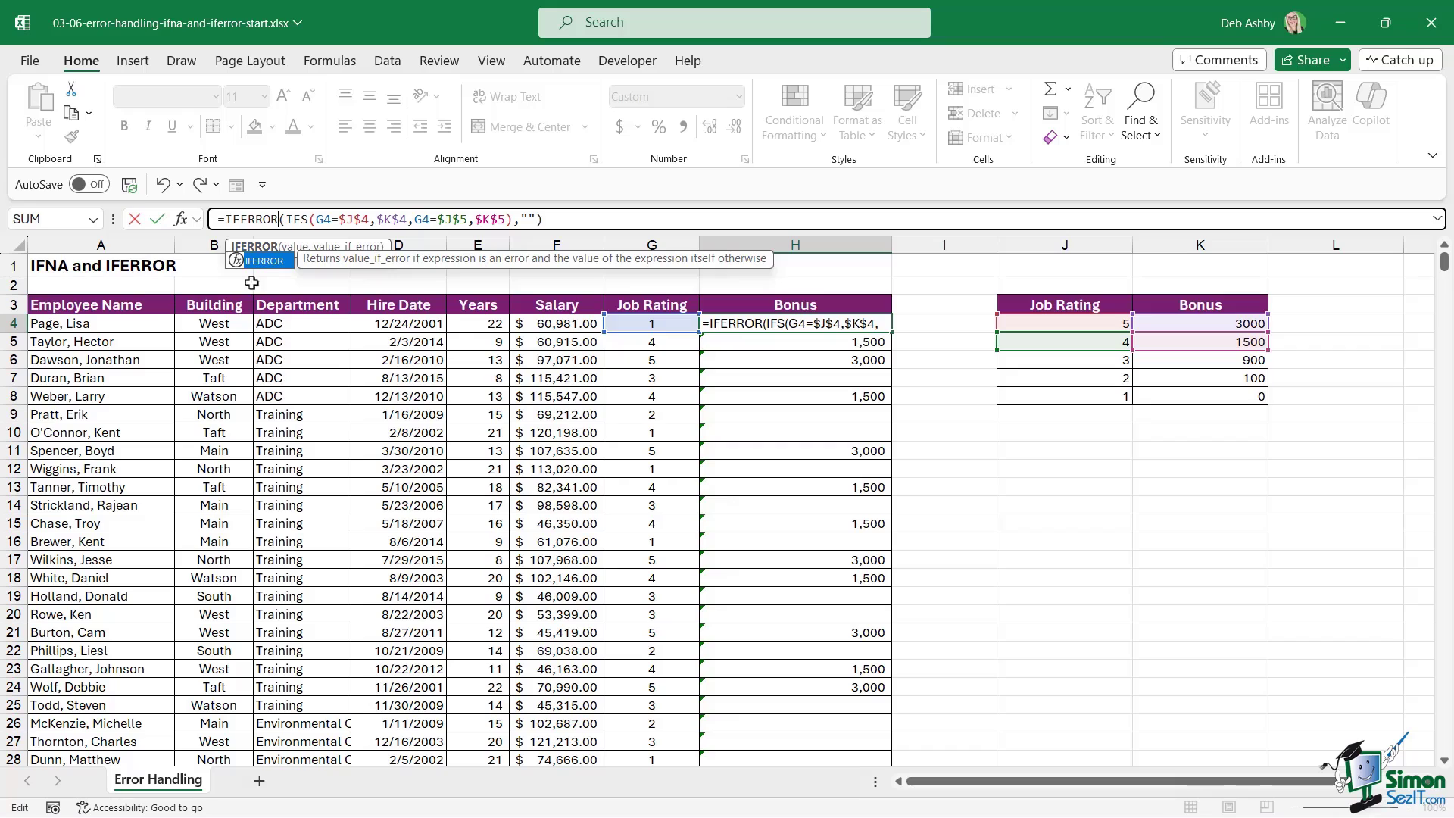
click(292, 249)
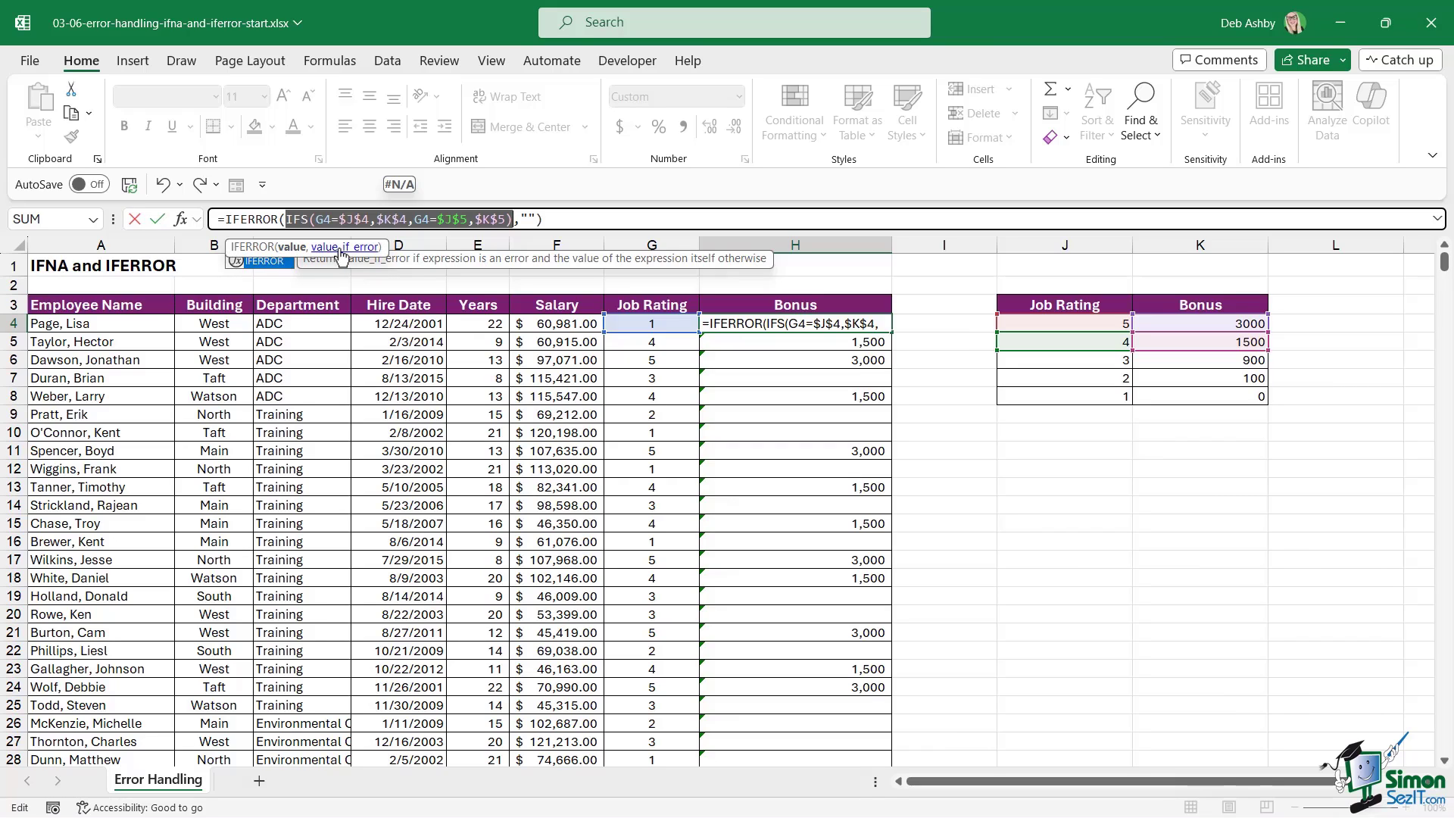
- Set the IFERROR fallback in H4 to "No Bonus", enter the formula and fill it down the Bonus column
click(528, 219)
text(No Bo)
text(nus)
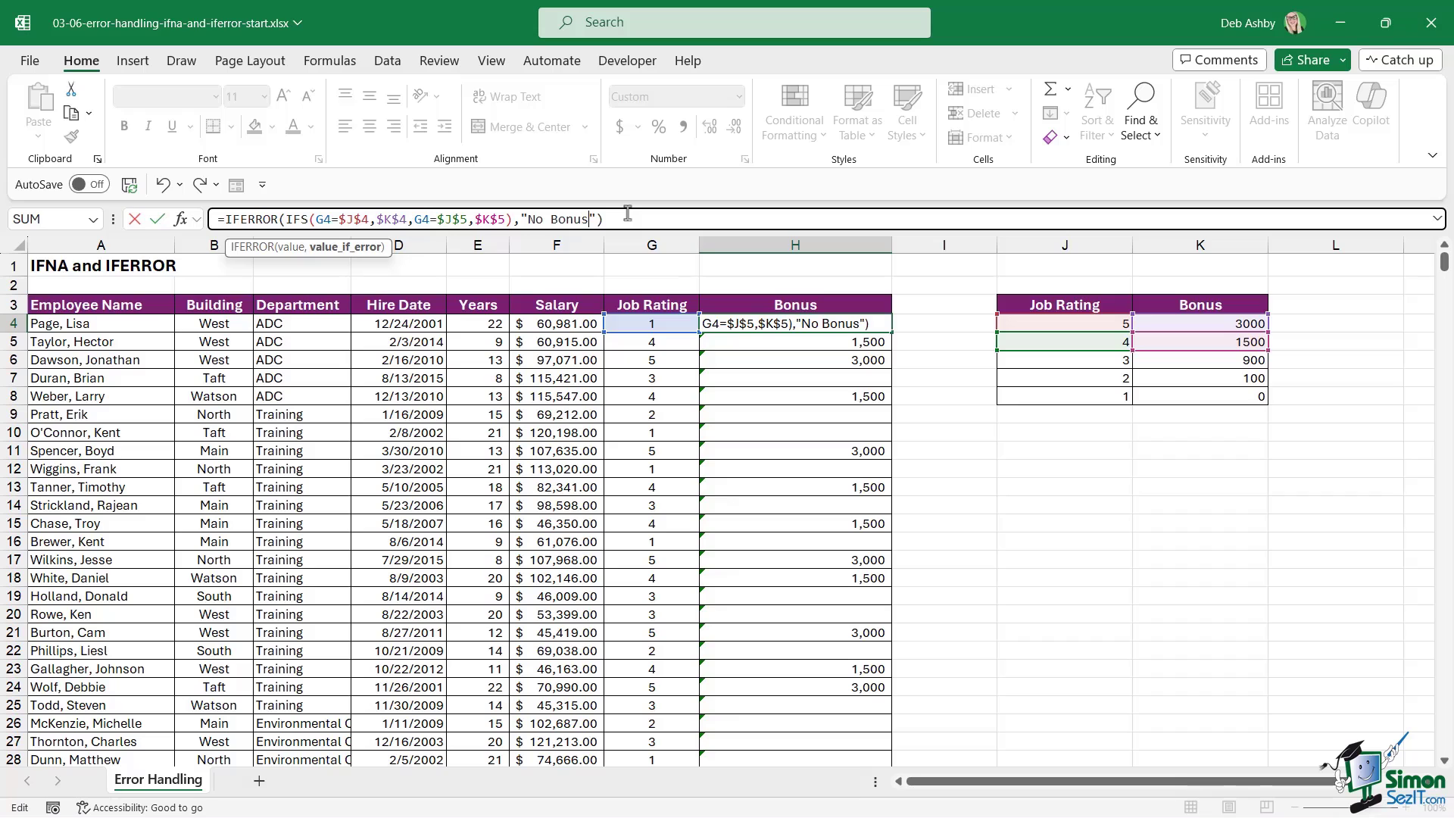
key(ctrl+Return)
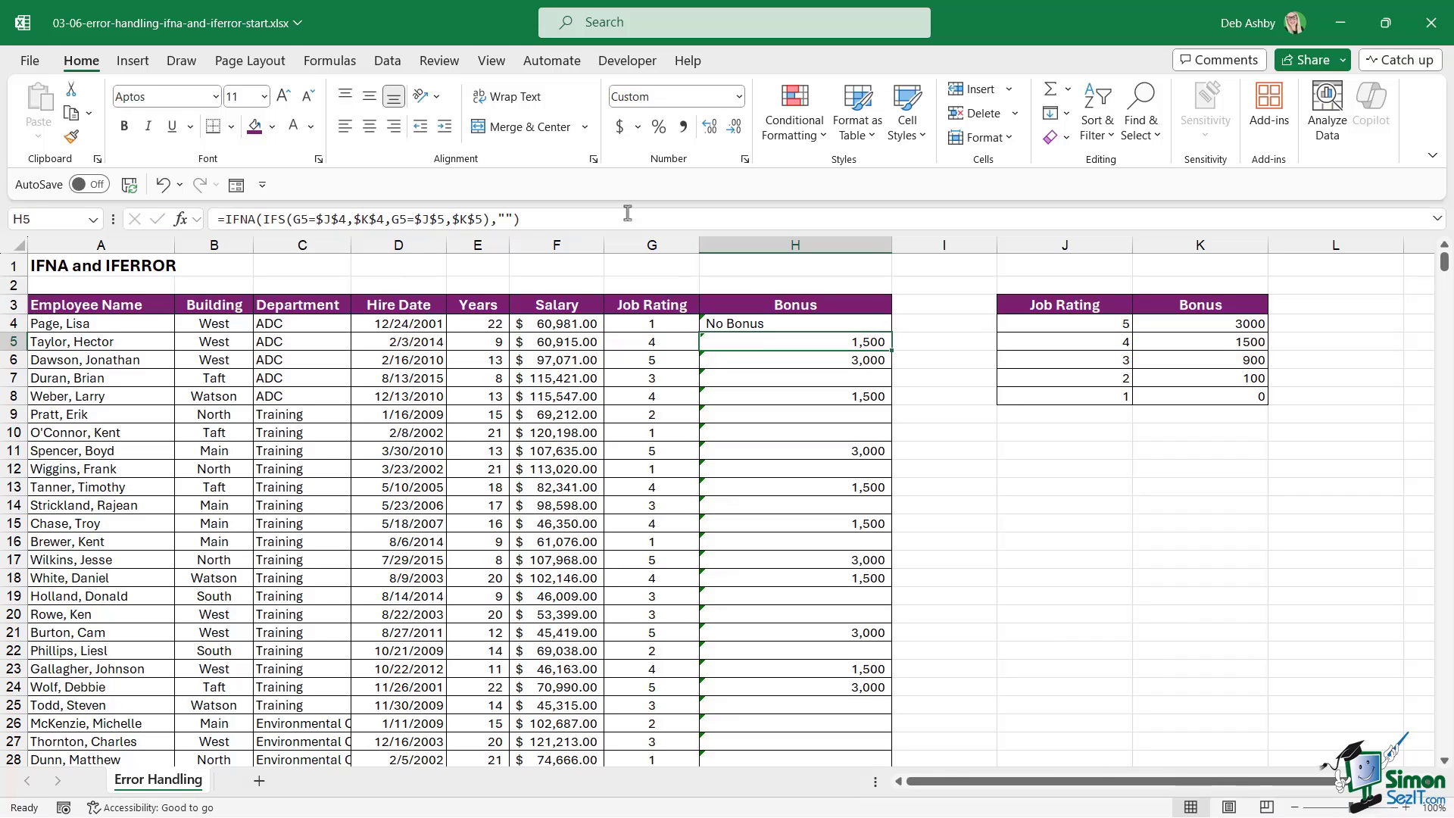
double_click(889, 331)
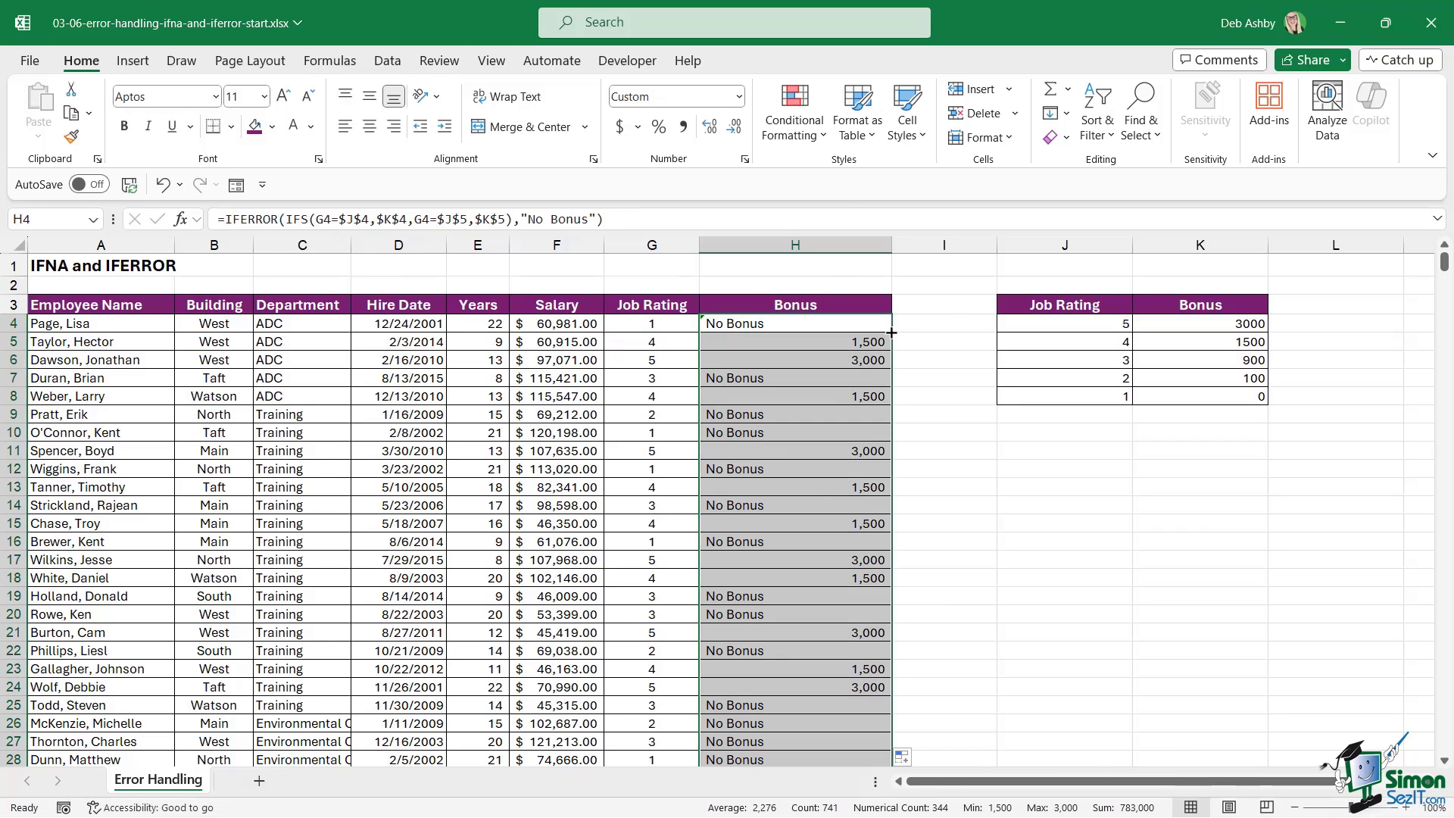